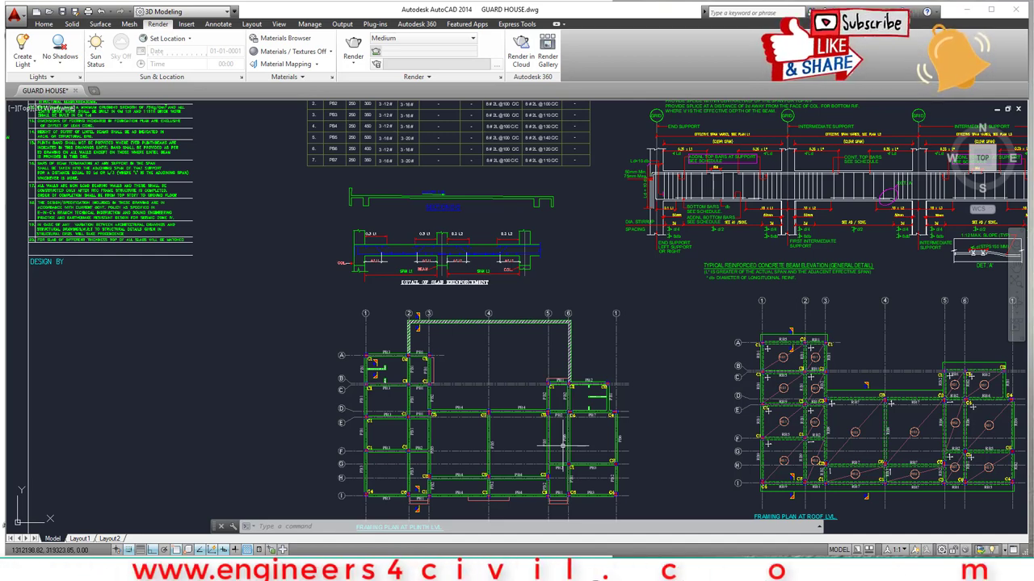
Examine the plinth-level framing plan, circling column C4 at grid I and the column and beam marks C1, PB5 and PB6 near grid F
mouse_move(569, 445)
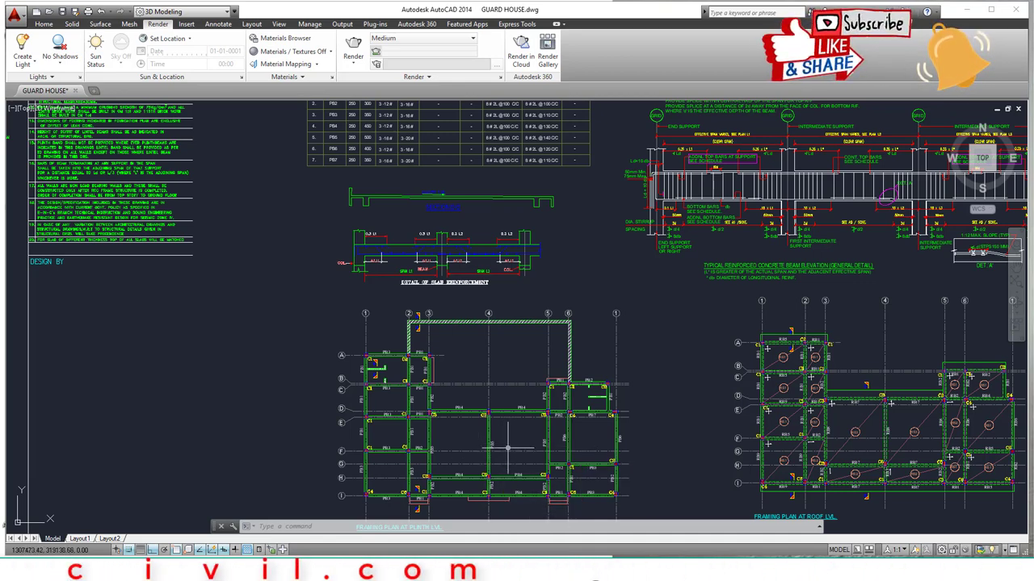
middle_drag(507, 446, 509, 340)
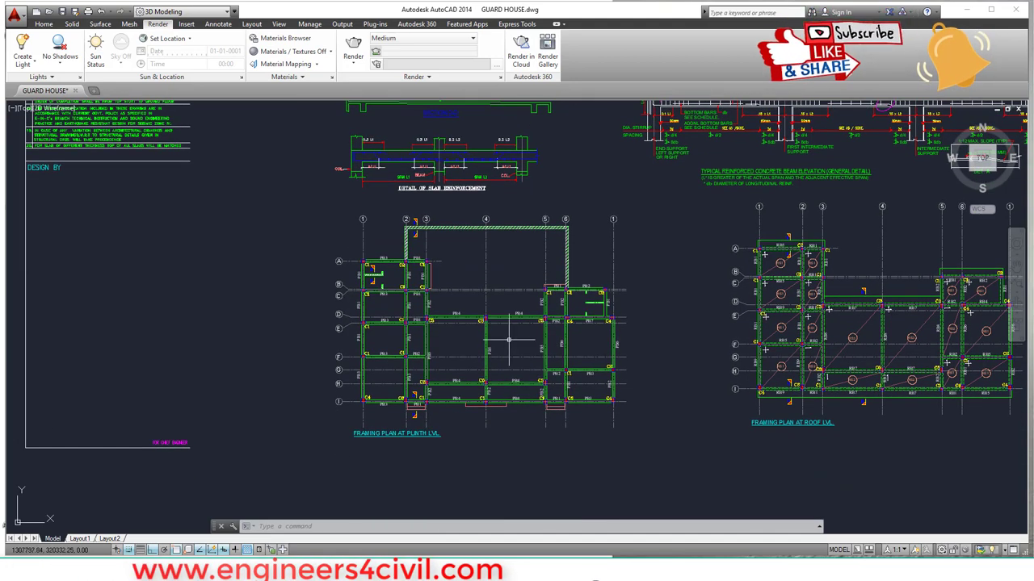
scroll(509, 340, up, 2)
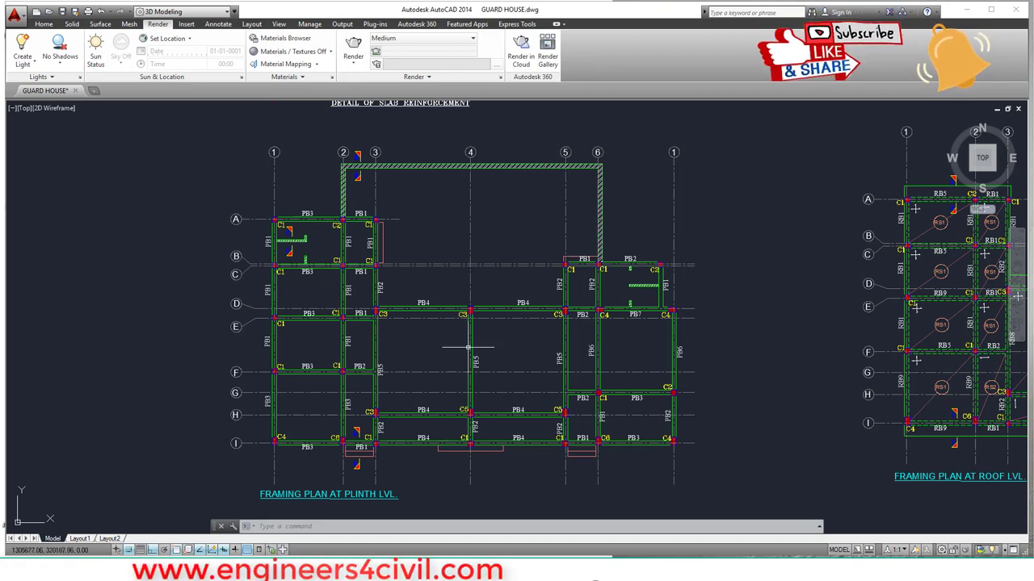
scroll(442, 408, up, 1)
scroll(322, 424, up, 1)
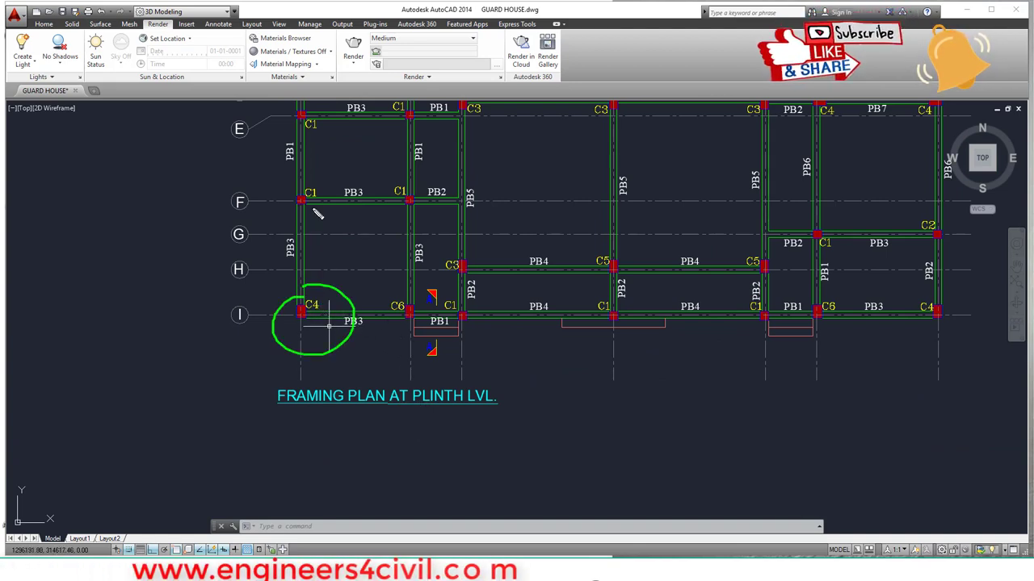
drag(323, 185, 331, 180)
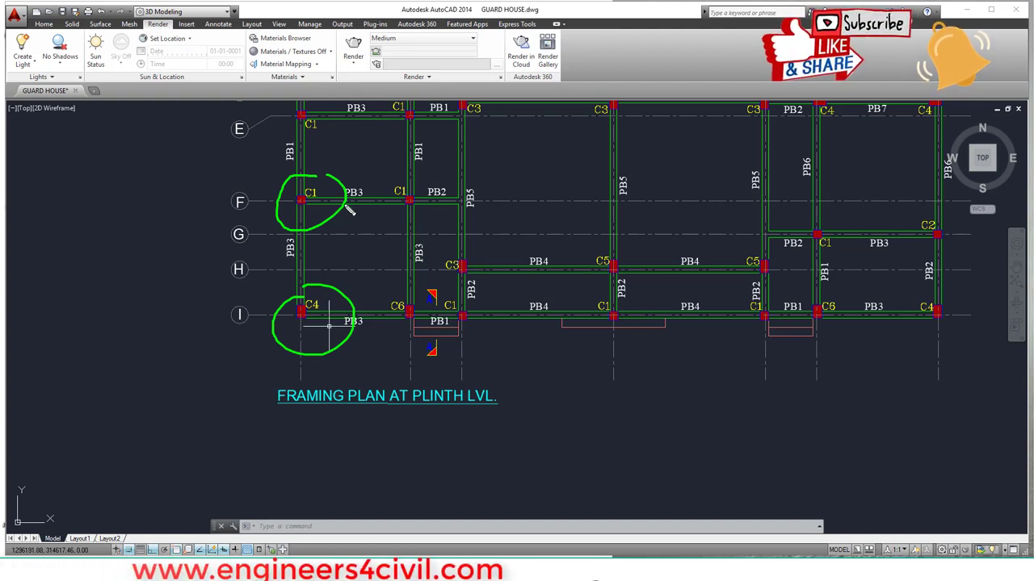
drag(406, 227, 440, 179)
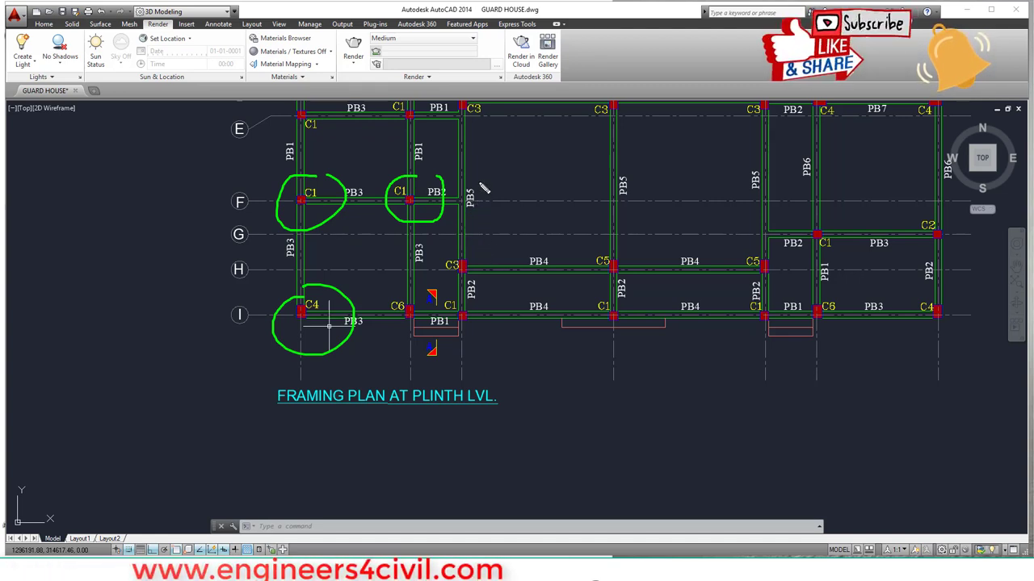
drag(495, 188, 488, 180)
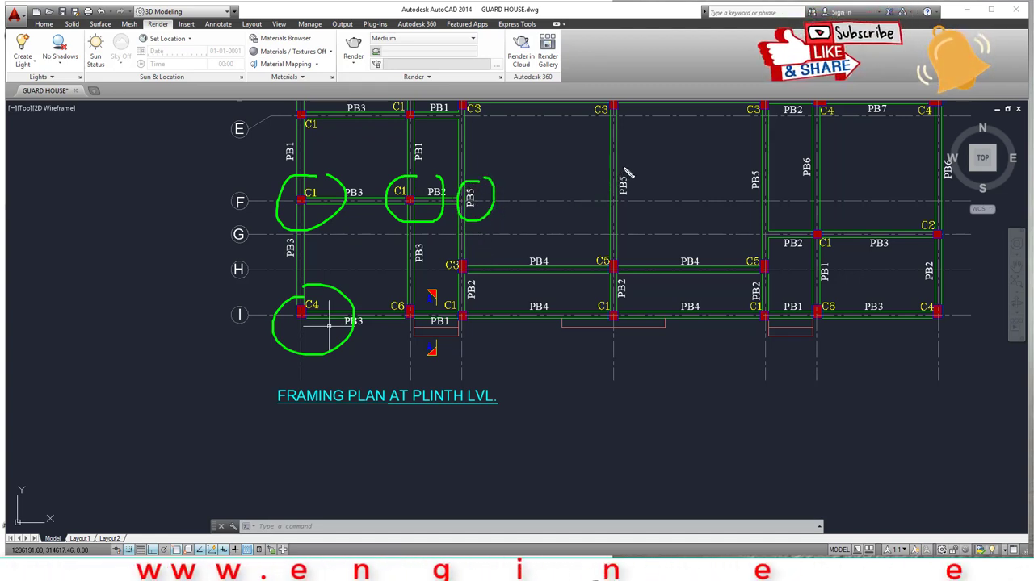
drag(623, 167, 650, 161)
drag(813, 193, 840, 161)
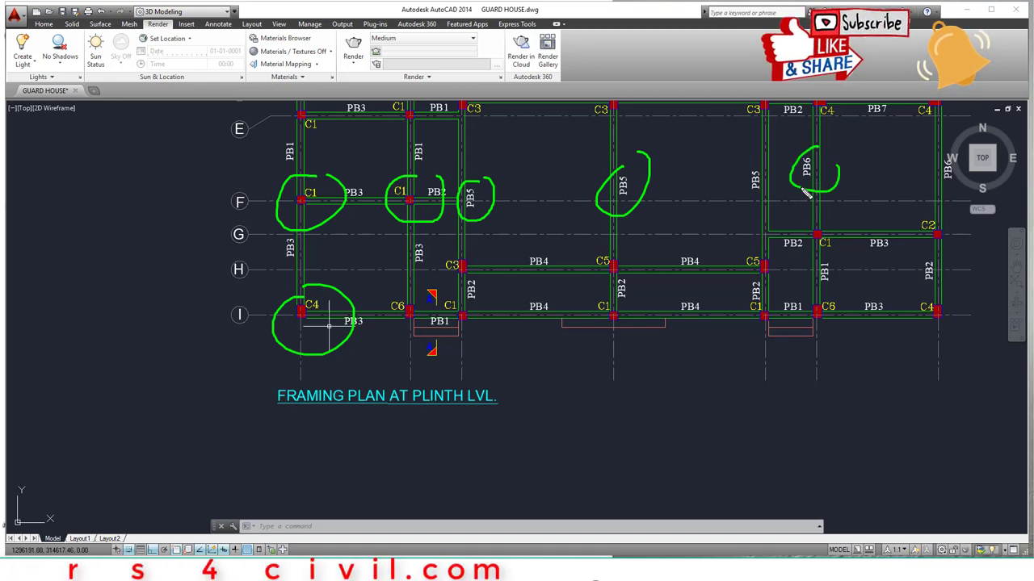
key(Escape)
Circle the three rectangular outlines outside the grid I beams on the plinth-level framing plan
middle_drag(692, 198, 641, 295)
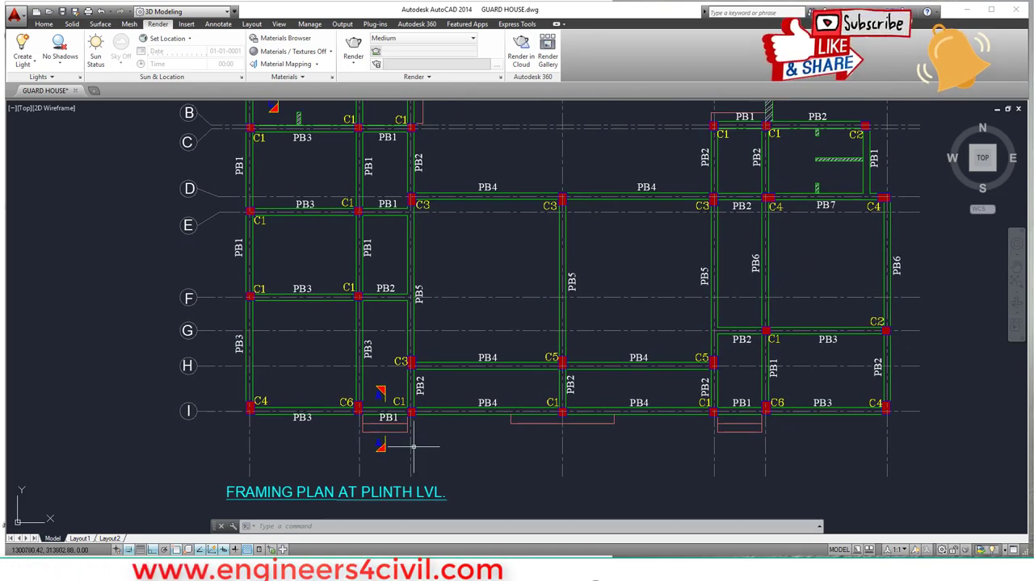
mouse_move(406, 440)
mouse_down()
mouse_move(418, 427)
mouse_move(351, 423)
mouse_move(399, 436)
mouse_up()
mouse_move(629, 422)
mouse_down()
mouse_move(512, 419)
mouse_move(556, 440)
mouse_move(628, 424)
mouse_up()
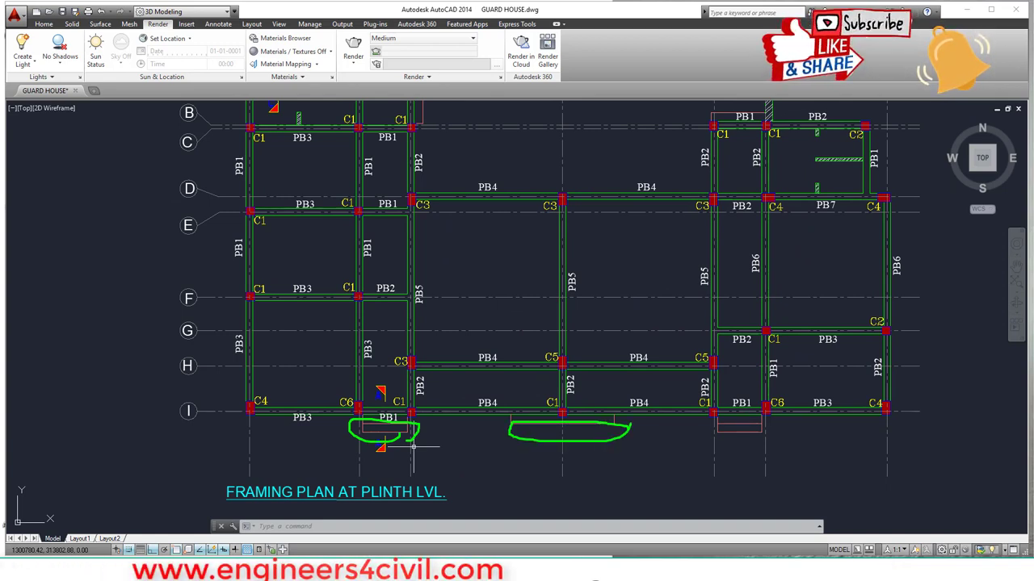
drag(779, 426, 783, 440)
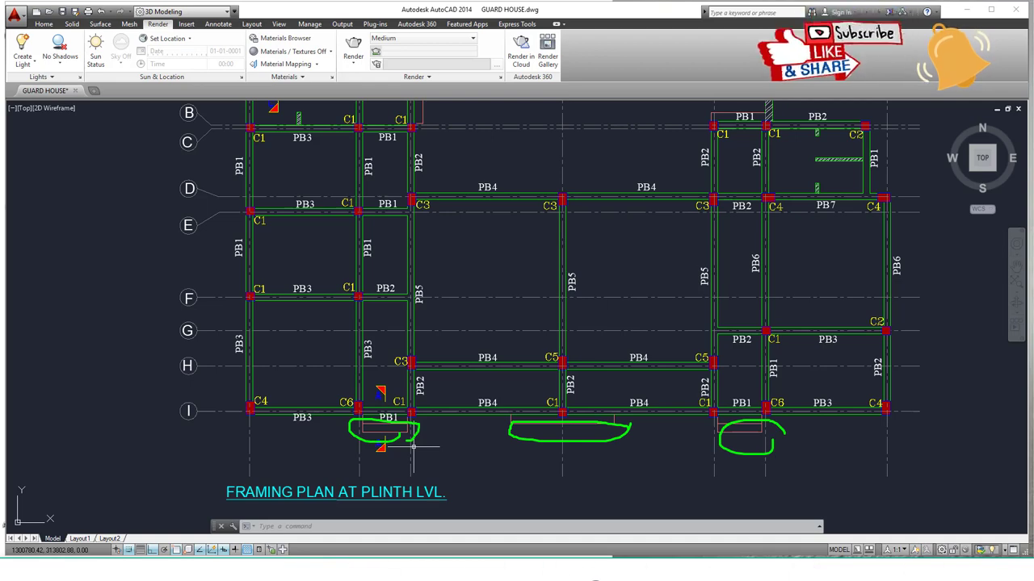
key(Escape)
Circle the hatched wall running between grids 2 and 6 above the plinth-level framing plan
middle_drag(682, 273, 643, 430)
mouse_move(765, 155)
mouse_down()
mouse_move(618, 129)
mouse_move(369, 110)
mouse_move(692, 196)
mouse_move(782, 165)
mouse_up()
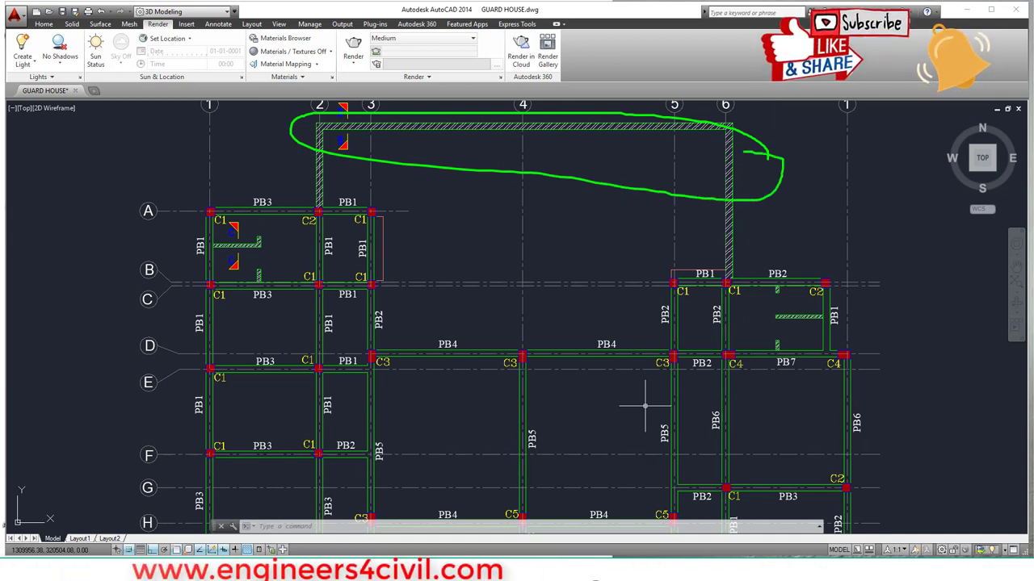
key(Escape)
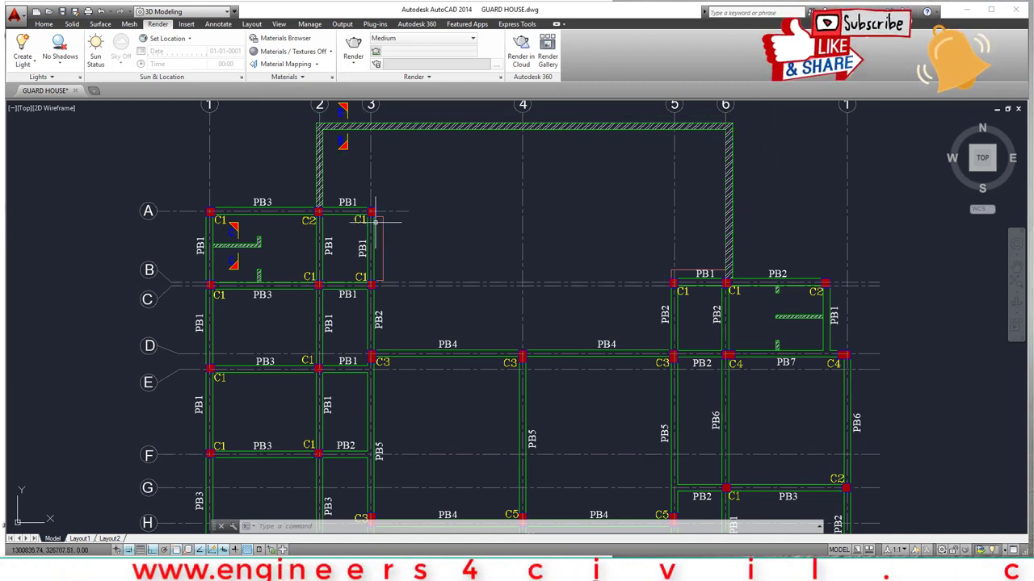
drag(521, 114, 484, 182)
key(Escape)
Tick off the plinth-level framing plan and the roof-level framing plan at their titles
mouse_move(535, 259)
middle_down()
mouse_move(574, 159)
mouse_move(565, 113)
middle_up()
scroll(565, 113, down, 3)
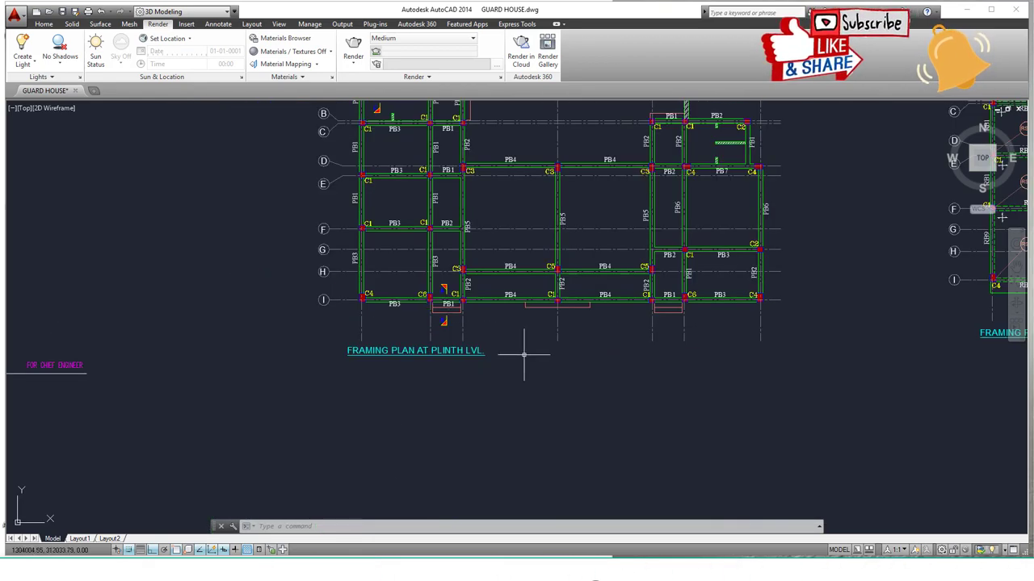
middle_drag(578, 322, 545, 401)
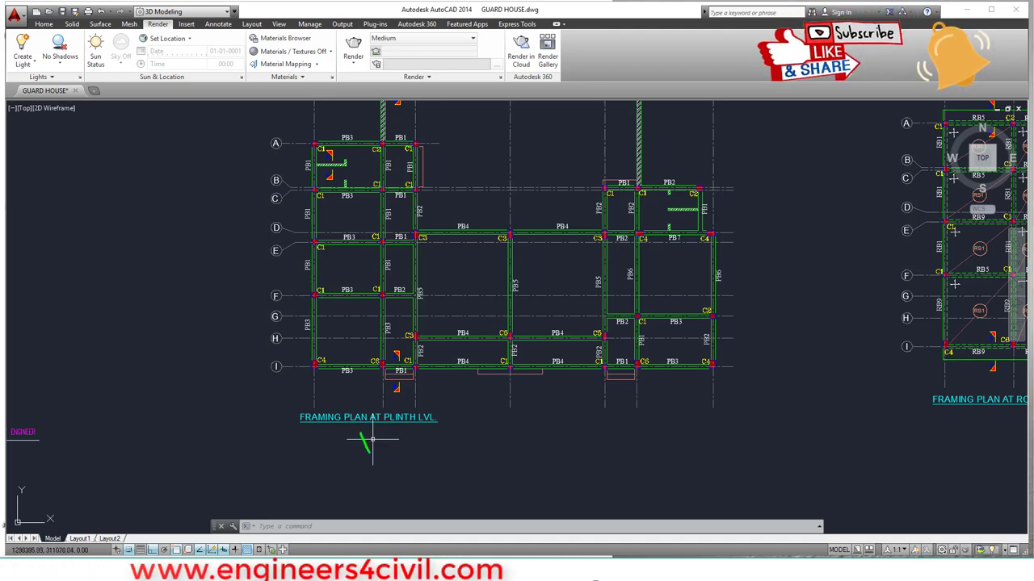
middle_drag(817, 415, 659, 417)
mouse_move(856, 416)
middle_down()
mouse_move(507, 380)
mouse_move(514, 438)
middle_up()
key(F5)
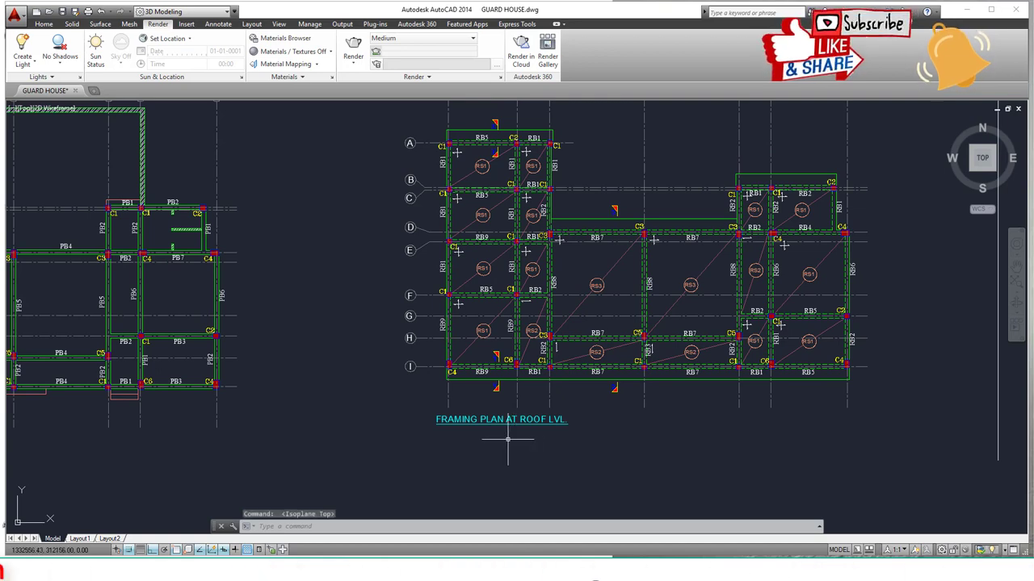
click(508, 446)
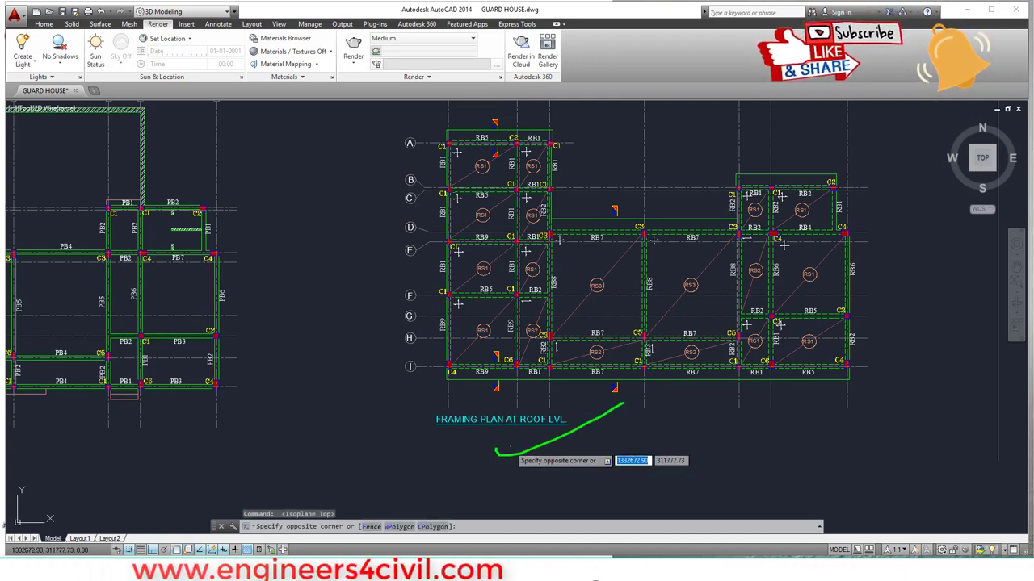
click(638, 436)
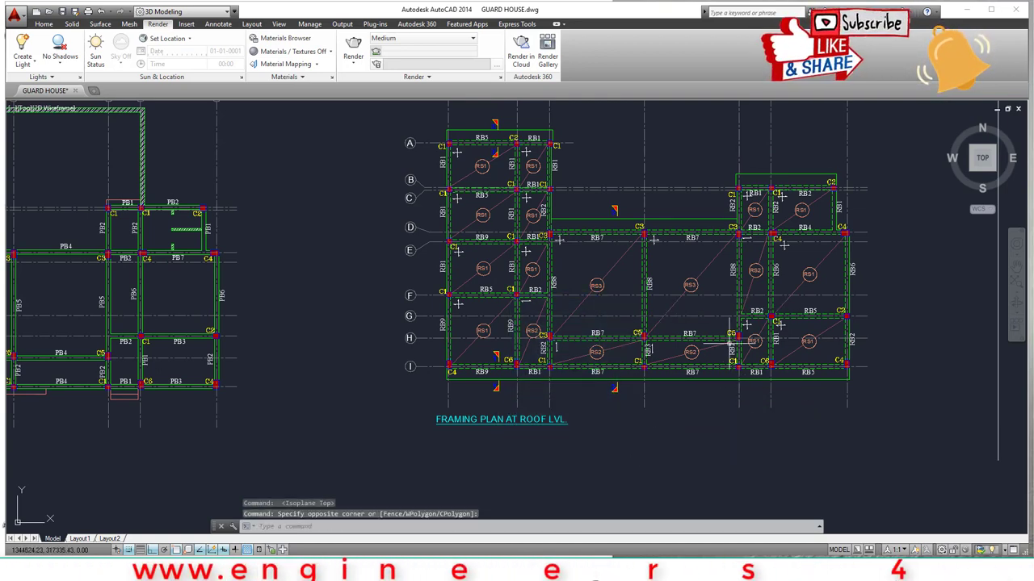
Inspect the roof beam and slab marks, such as RB2, RB8, RS1 and RS3, on the roof-level framing plan
scroll(598, 288, up, 5)
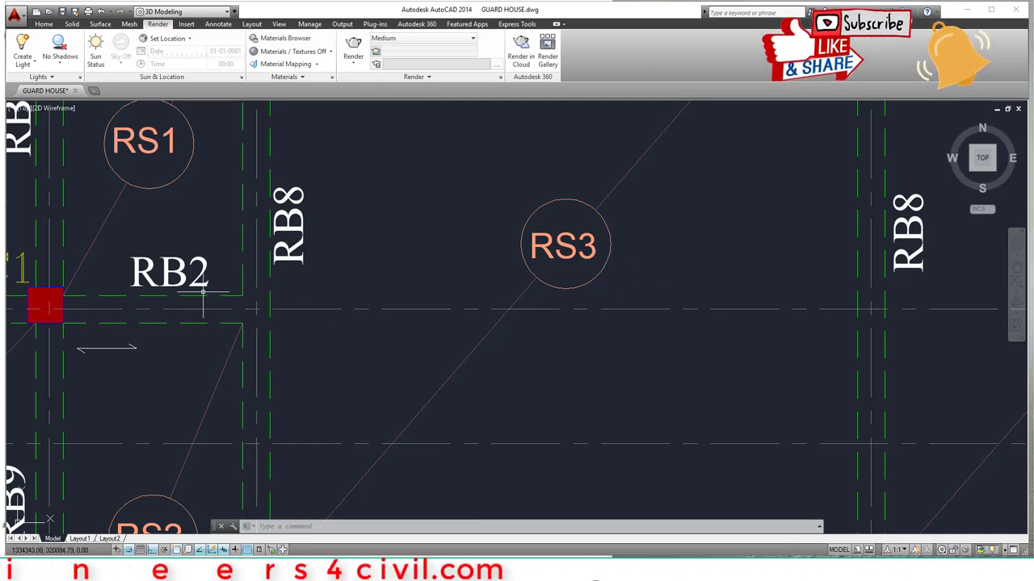
scroll(204, 293, down, 3)
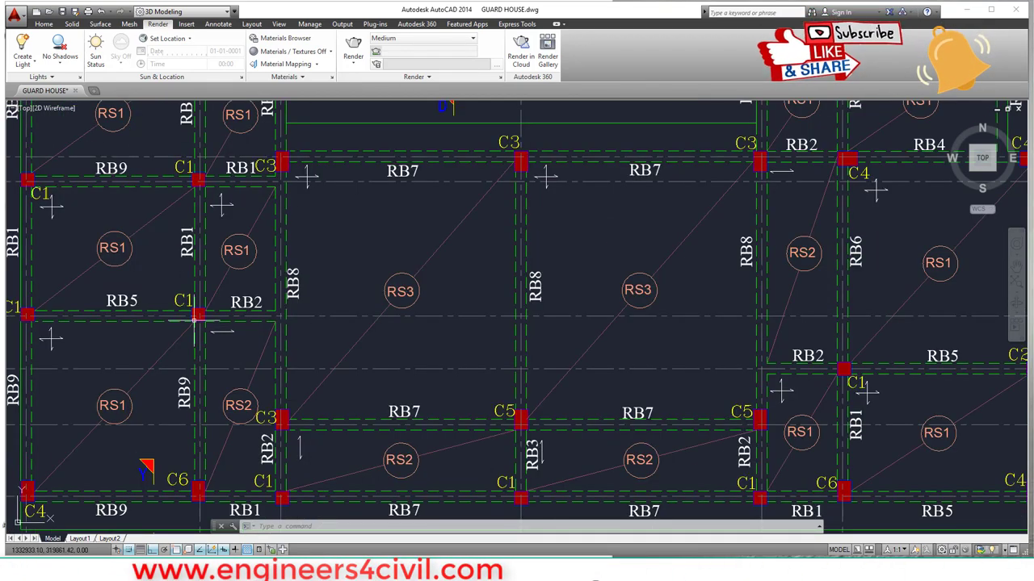
scroll(198, 321, up, 2)
scroll(242, 267, down, 8)
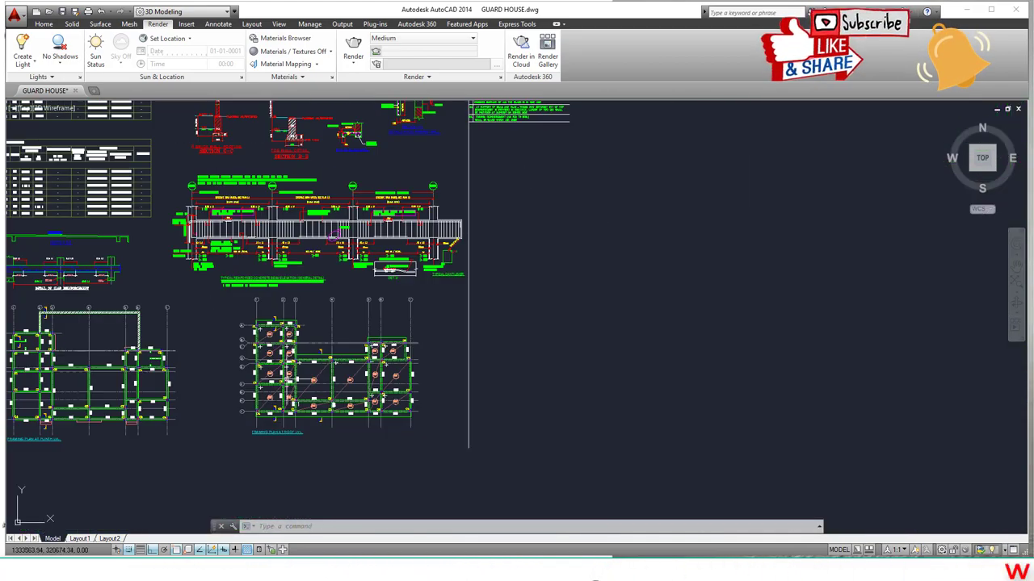
Review the RCC beam schedule, circling the plinth beams' width and depth, main bars, extra bars and stirrup spacing
middle_drag(276, 377, 498, 354)
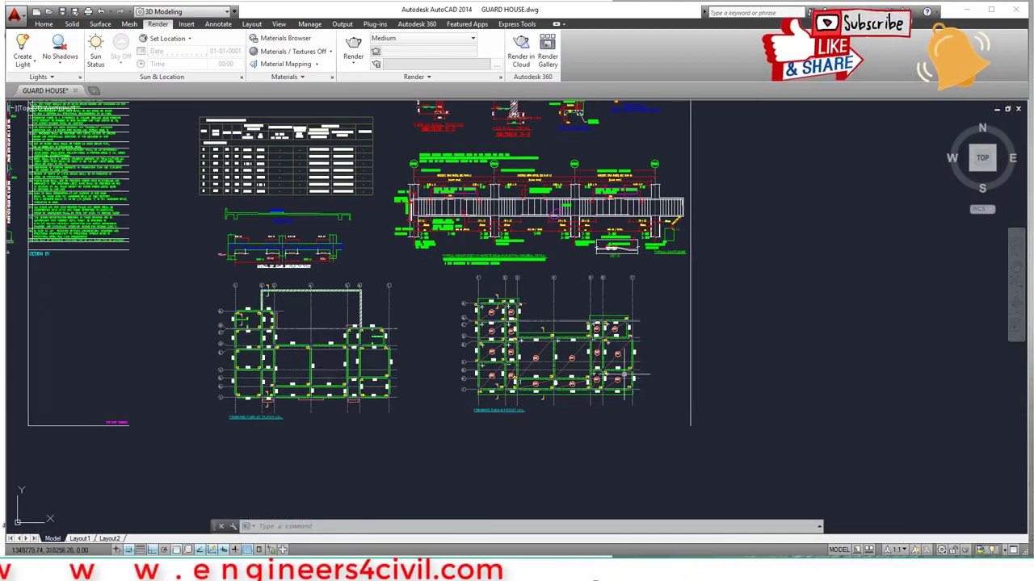
middle_drag(352, 348, 256, 441)
scroll(332, 300, up, 6)
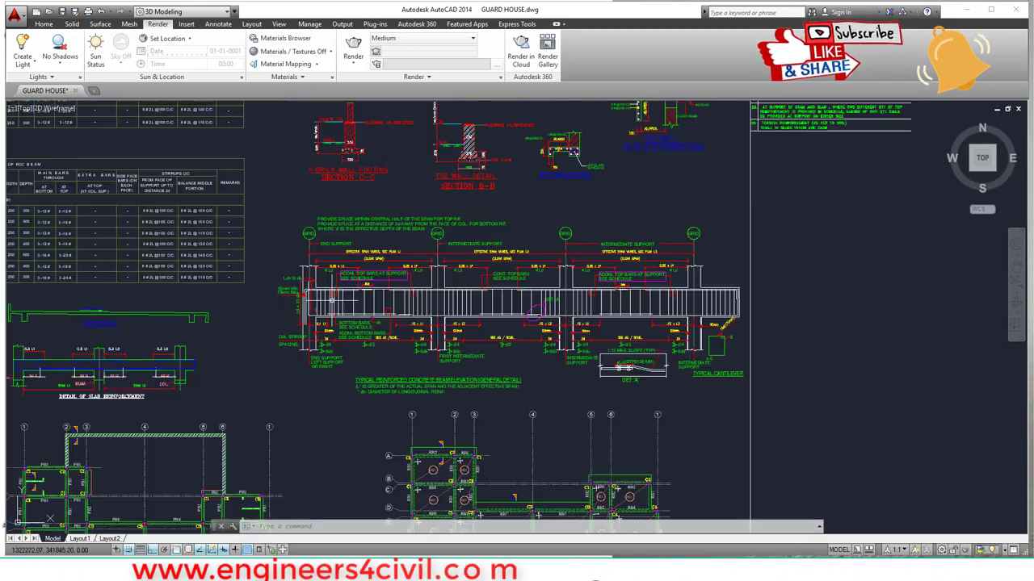
scroll(385, 325, down, 6)
middle_drag(144, 273, 243, 344)
scroll(242, 344, up, 6)
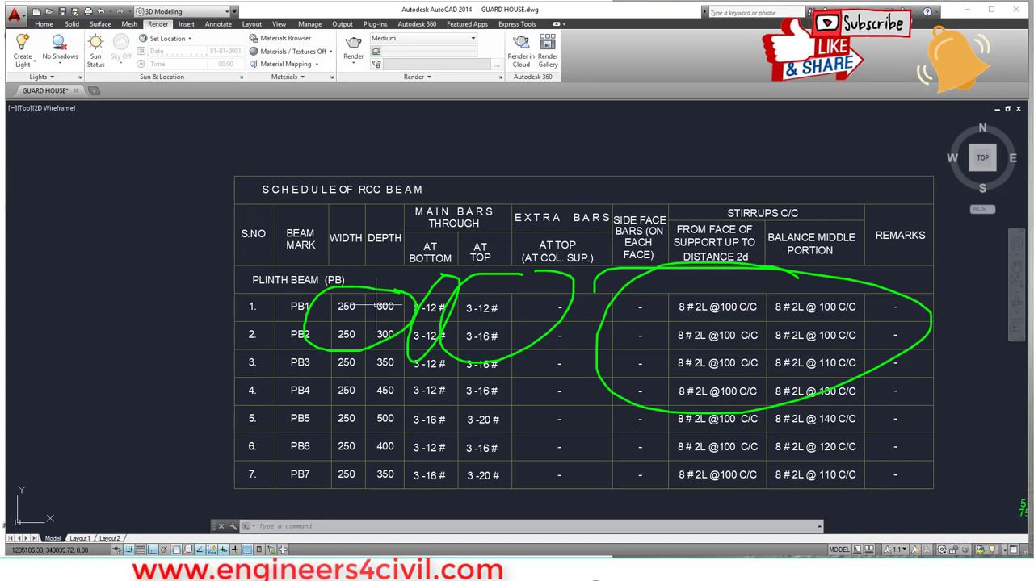
Look over the foundation plan and footing details alongside the plinth- and roof-level framing plans
scroll(576, 358, down, 9)
middle_drag(205, 493, 243, 330)
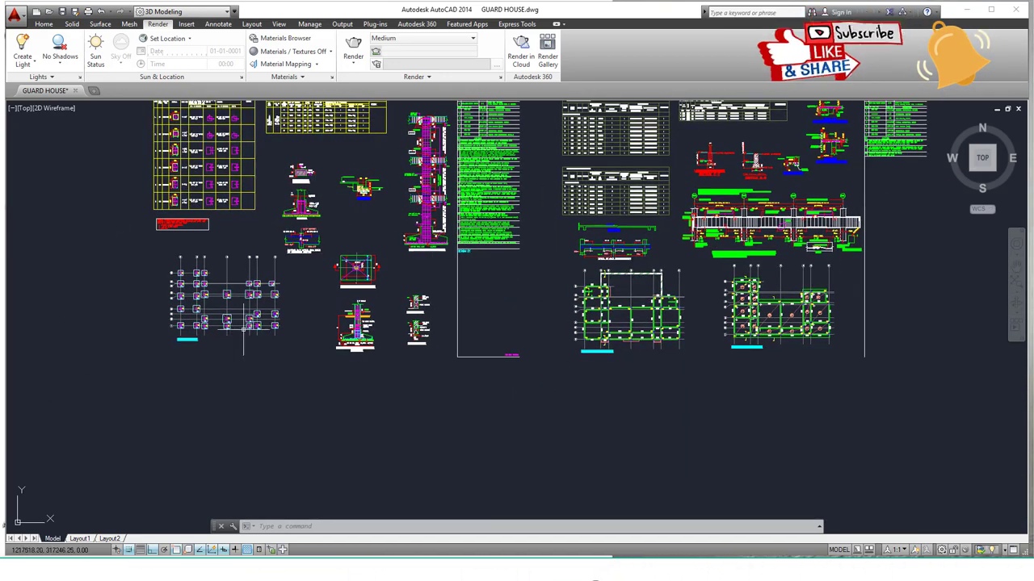
scroll(205, 310, up, 5)
scroll(463, 317, down, 4)
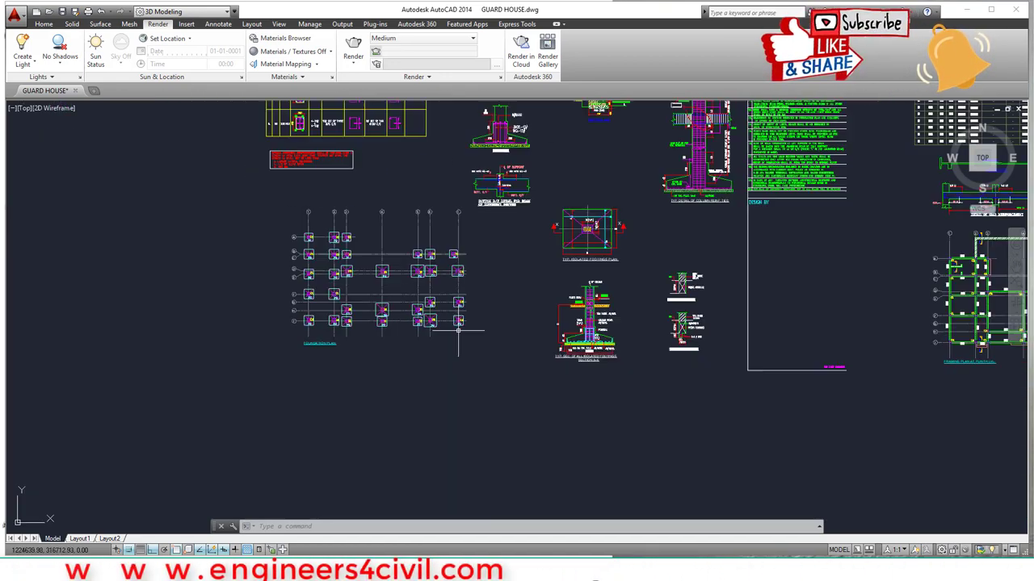
middle_drag(553, 310, 321, 394)
mouse_move(891, 413)
middle_down()
mouse_move(737, 422)
mouse_move(719, 393)
mouse_move(656, 377)
middle_up()
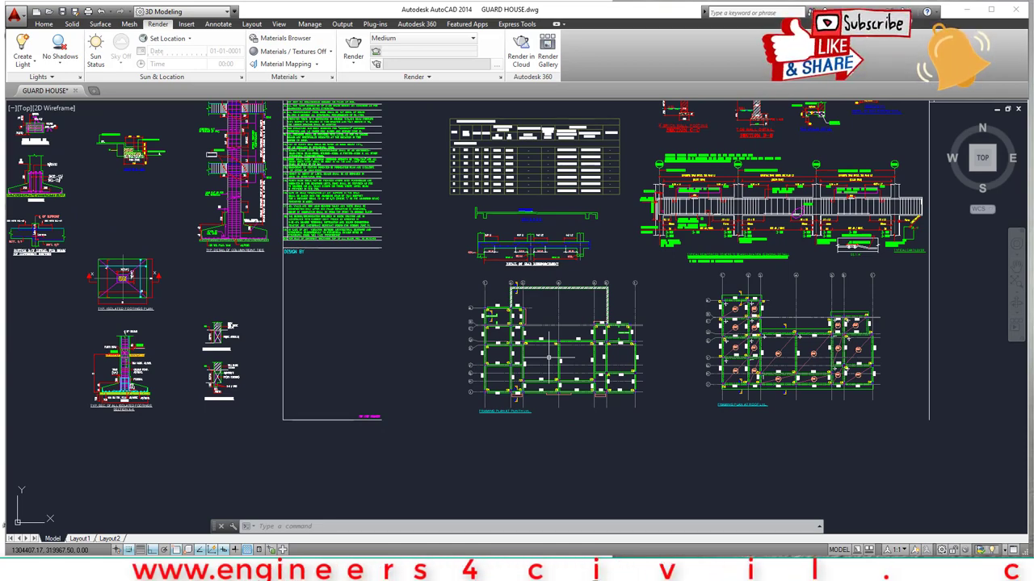
middle_drag(311, 343, 613, 296)
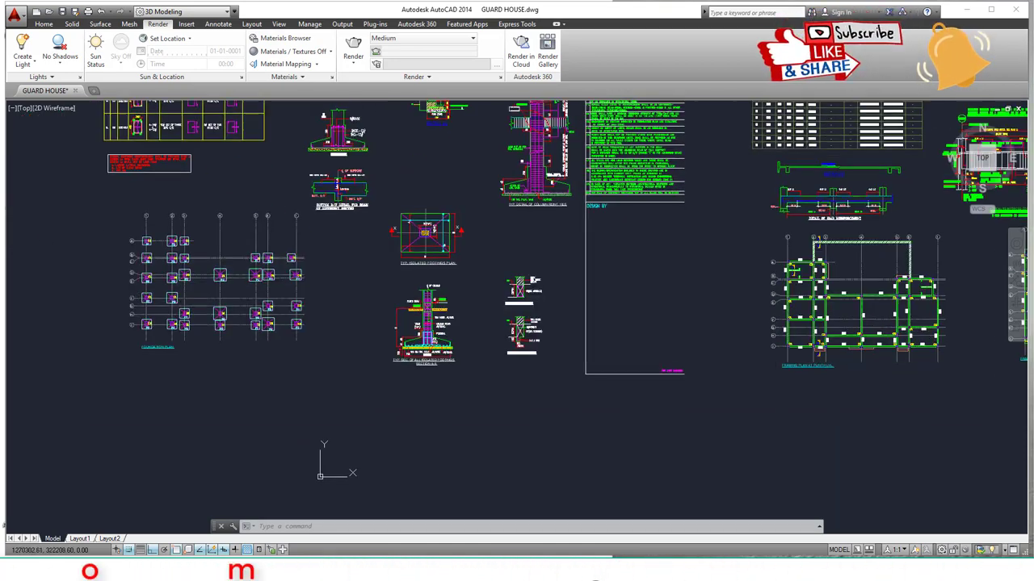
scroll(263, 309, up, 4)
scroll(489, 356, down, 6)
Inspect the PB4 and PB2 beams and the columns between grids H and I on the plinth-level framing plan
middle_drag(735, 348, 358, 350)
scroll(403, 335, up, 6)
middle_drag(565, 387, 449, 343)
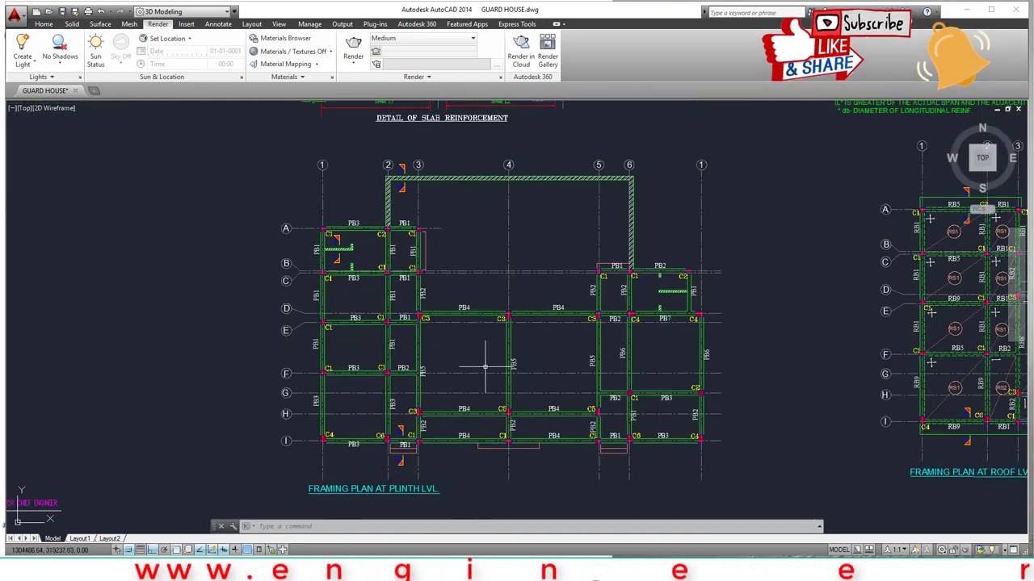
middle_drag(670, 419, 643, 407)
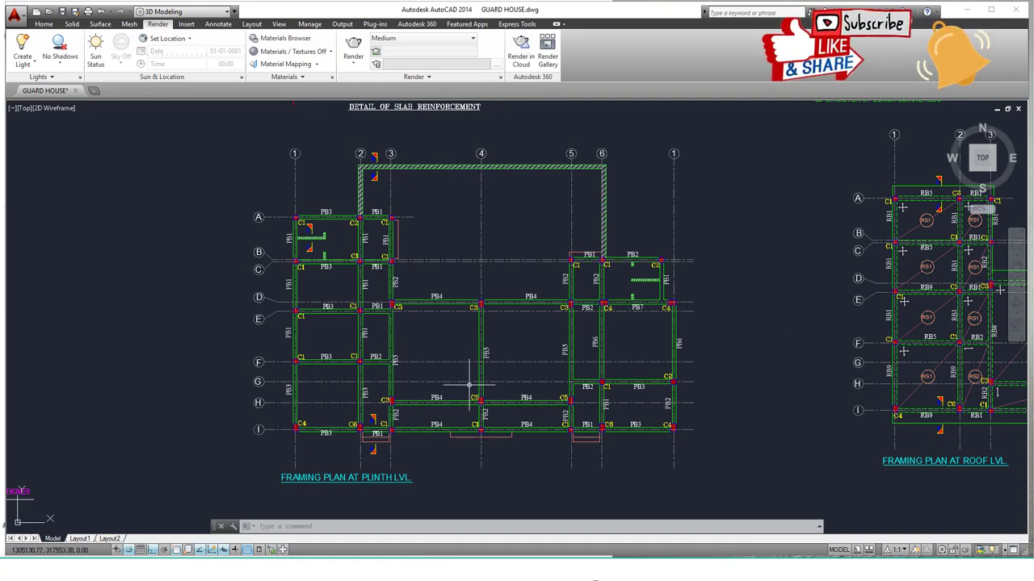
scroll(438, 428, up, 6)
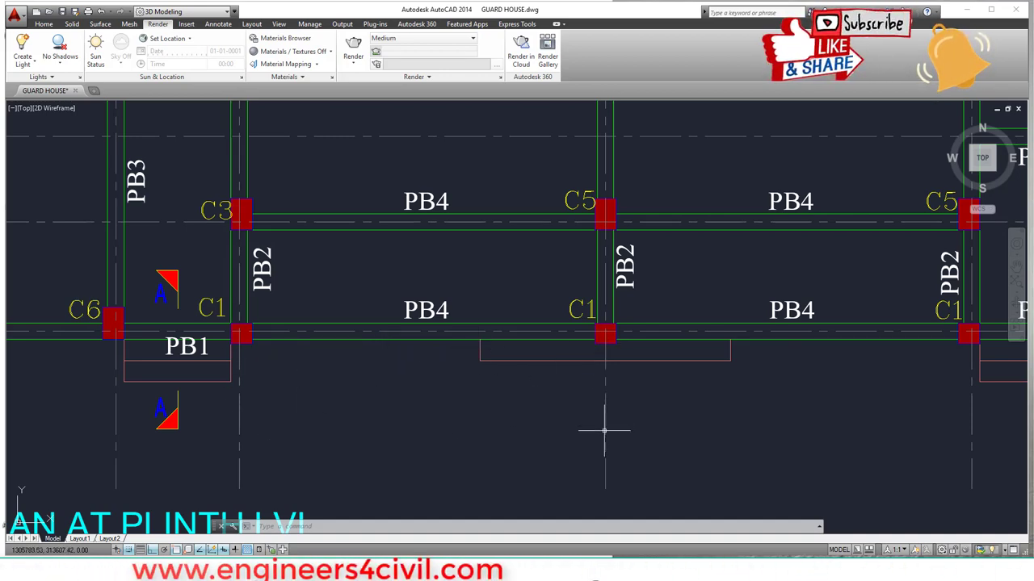
scroll(604, 431, down, 5)
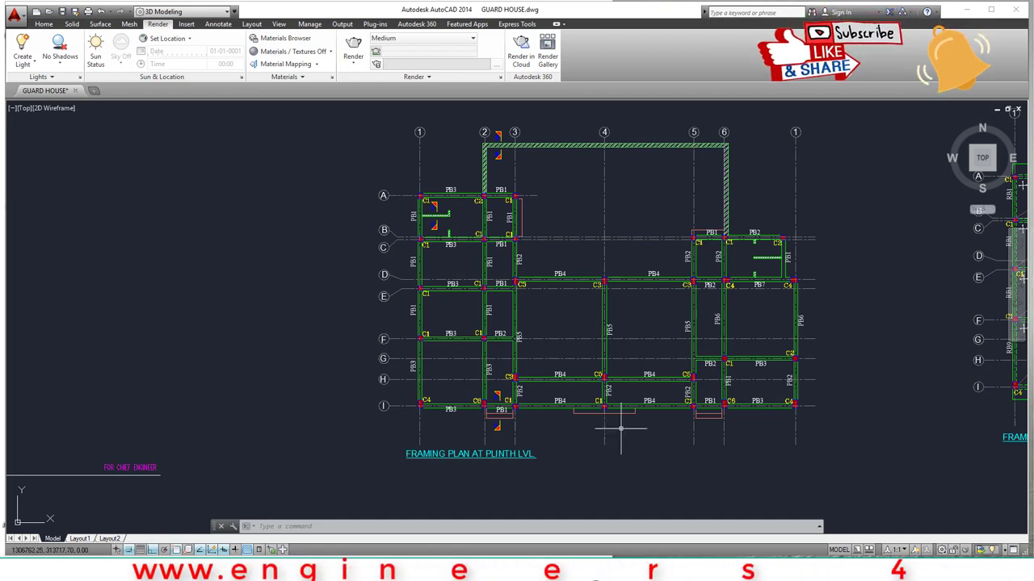
View the complete set of structural drawings and return to the plinth-level framing plan
middle_drag(737, 414, 581, 428)
scroll(592, 424, down, 6)
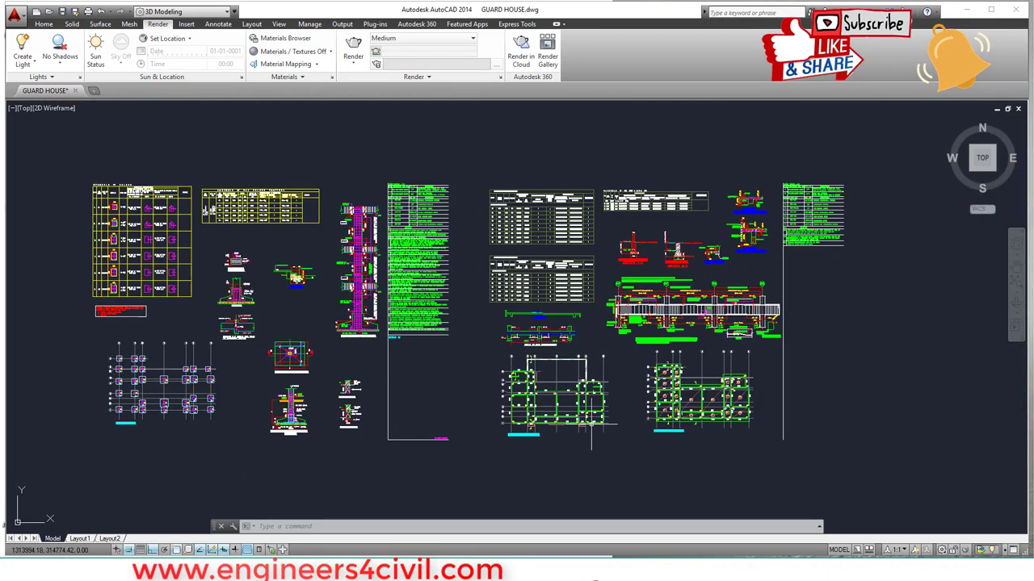
scroll(594, 418, up, 4)
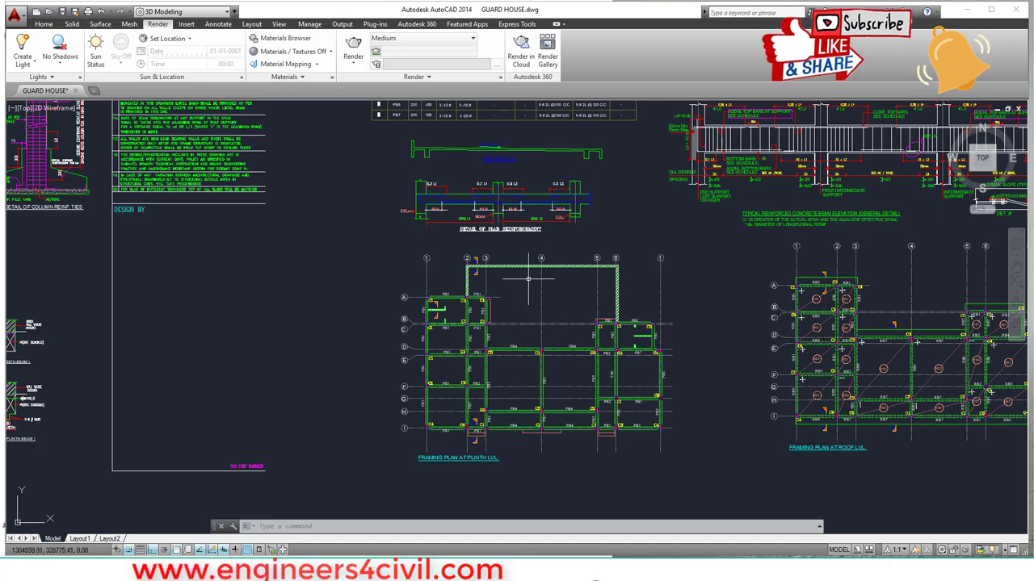
scroll(485, 372, up, 2)
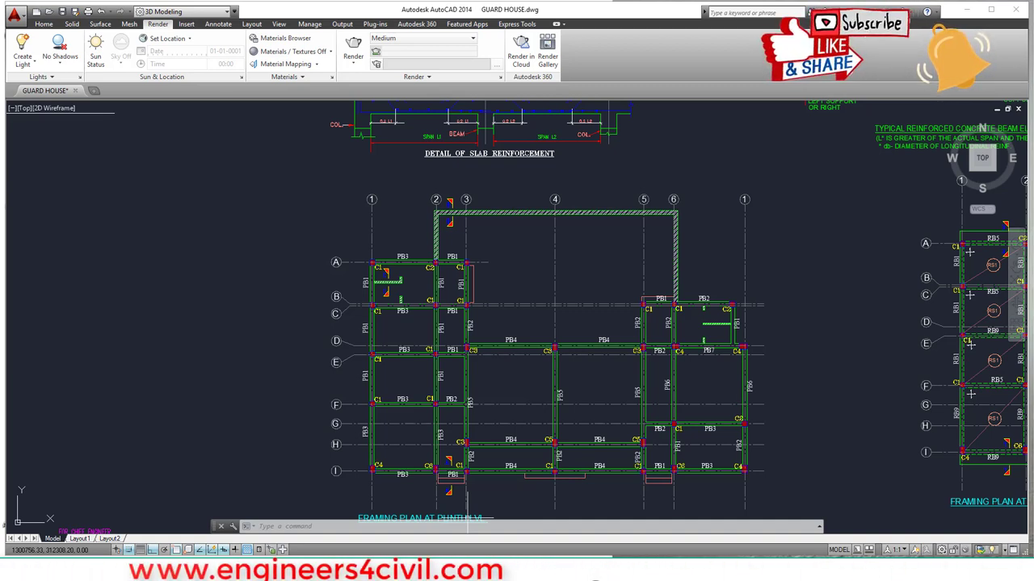
Create a new layer named Staad and make it the current layer
middle_drag(567, 478, 557, 425)
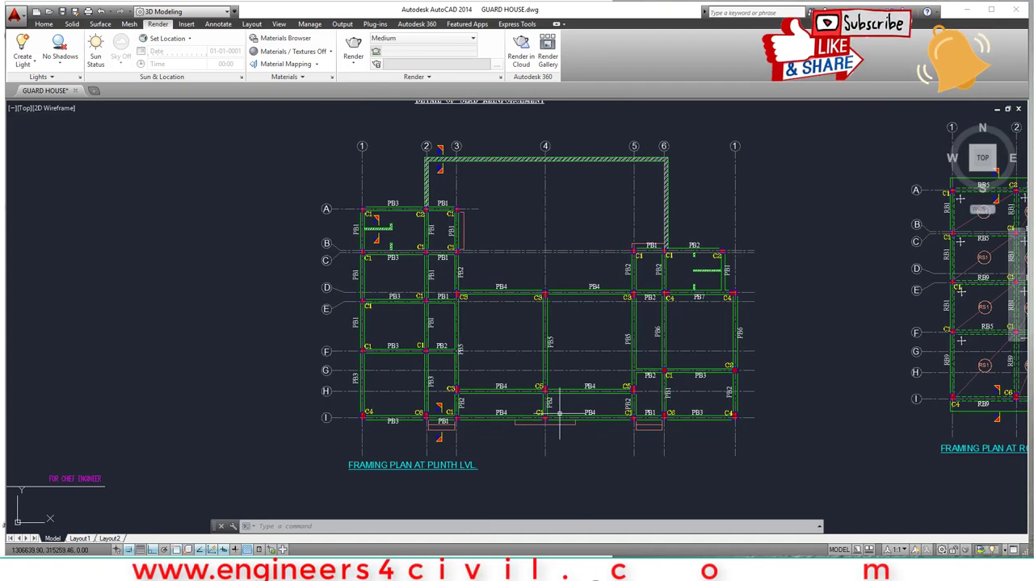
scroll(510, 373, up, 2)
scroll(509, 373, up, 3)
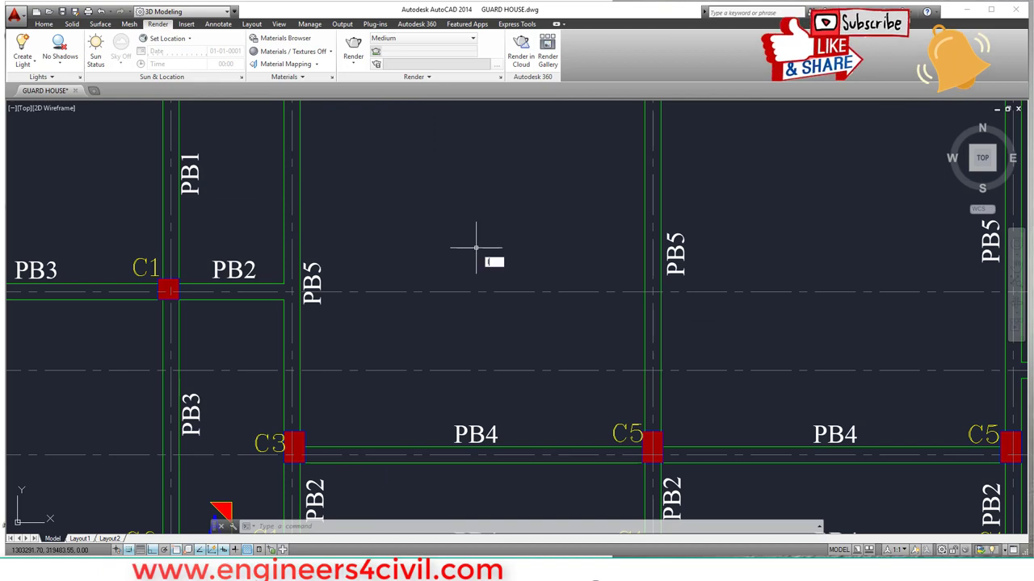
text(a)
key(Return)
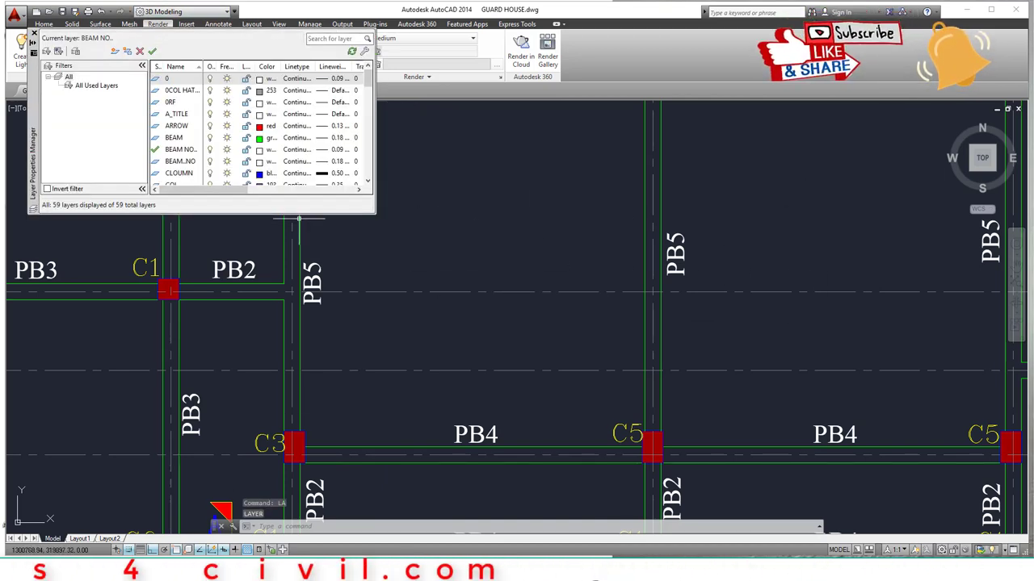
scroll(275, 138, down, 2)
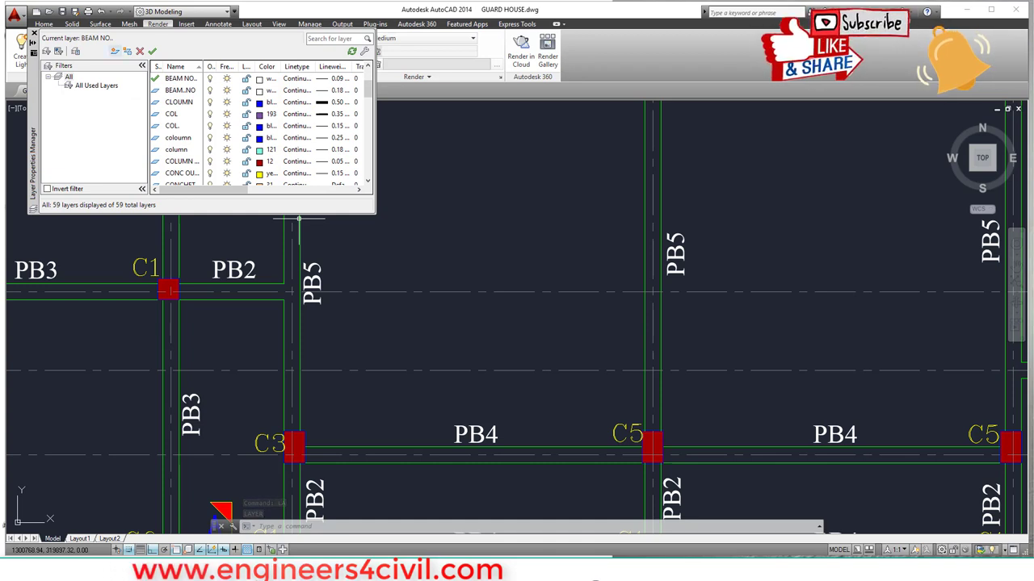
click(115, 51)
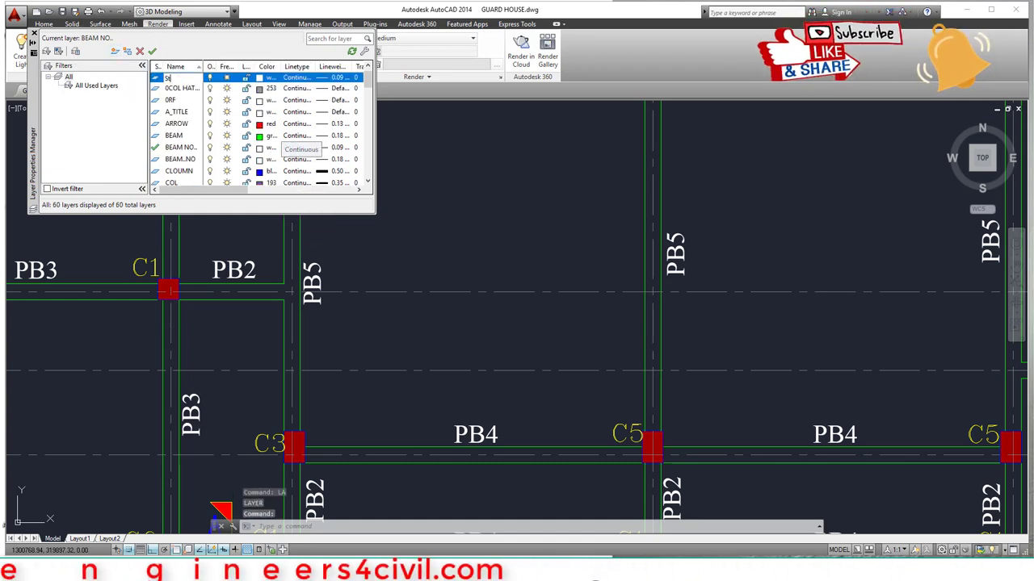
click(178, 112)
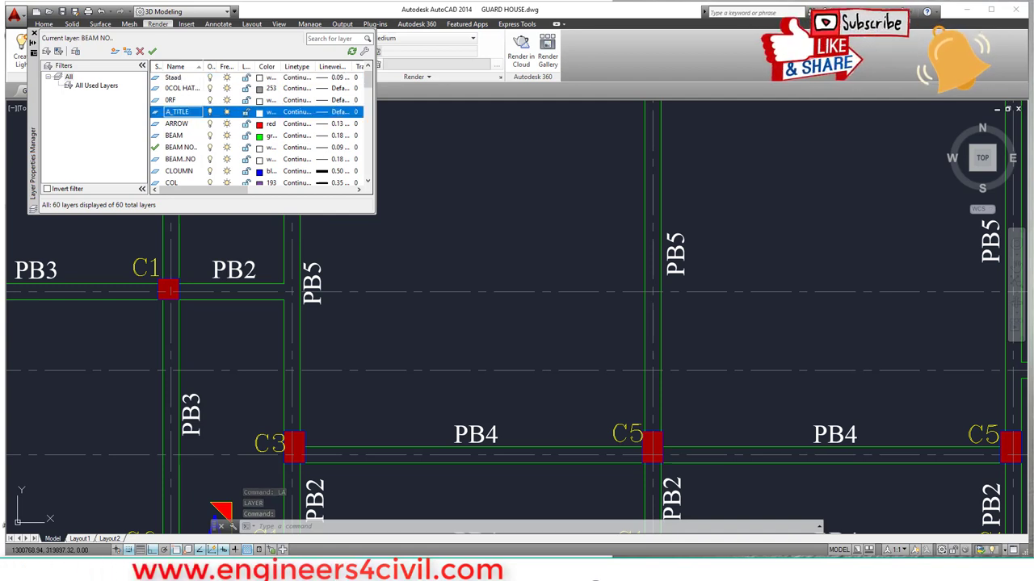
double_click(157, 78)
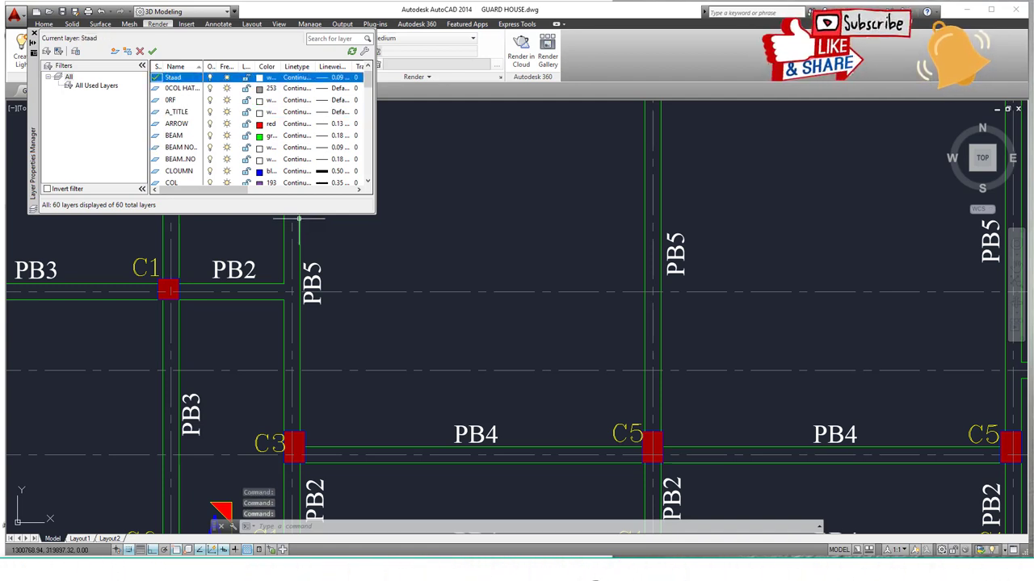
Turn off every layer in the drawing except the current Staad layer
click(179, 89)
scroll(180, 89, down, 12)
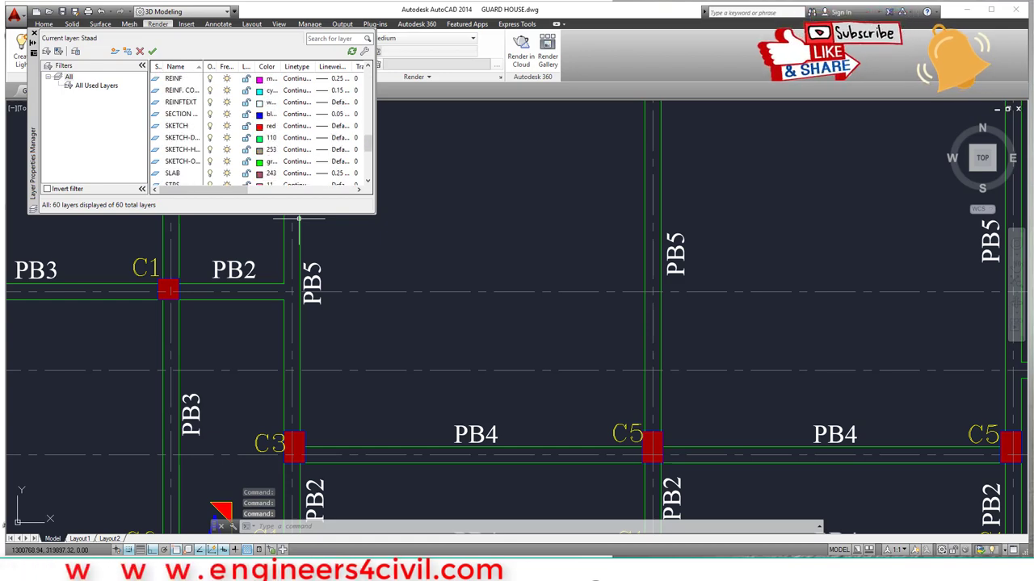
shift+click(175, 173)
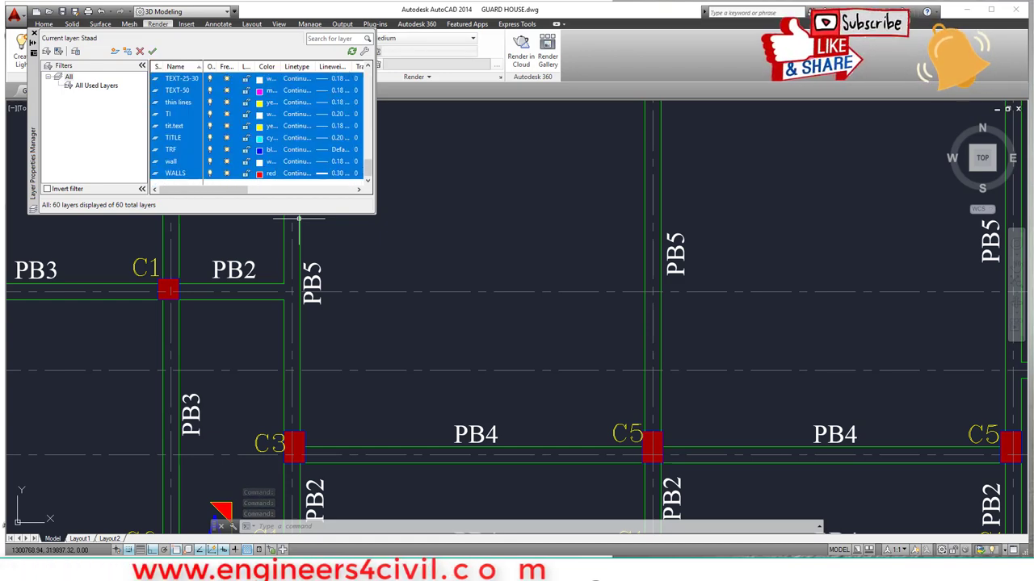
click(209, 173)
scroll(210, 172, up, 13)
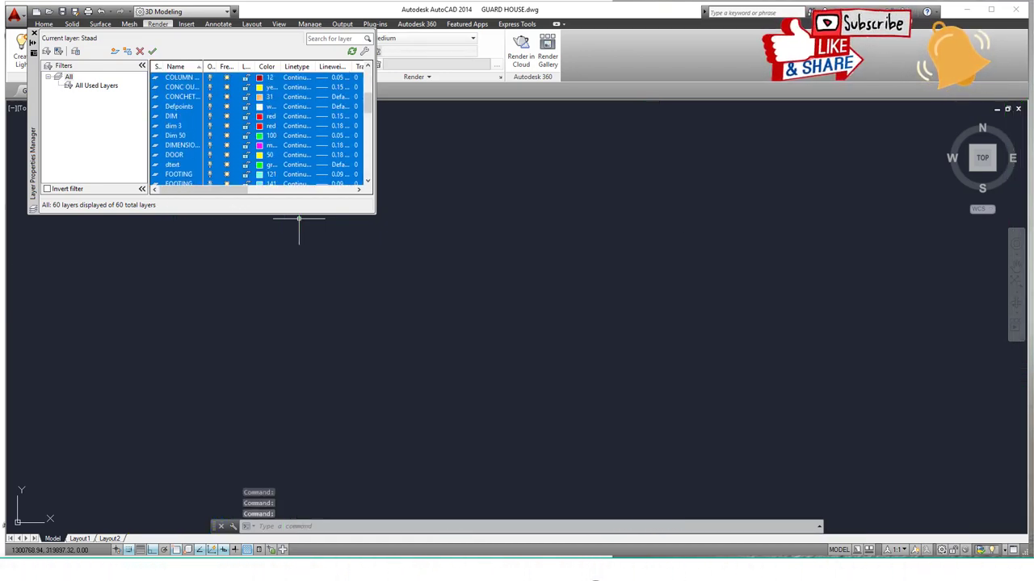
scroll(258, 129, up, 4)
Turn on the BEAM and coloumn layers, testing the similarly named column layers to find the outlines, and close the layer manager
click(175, 126)
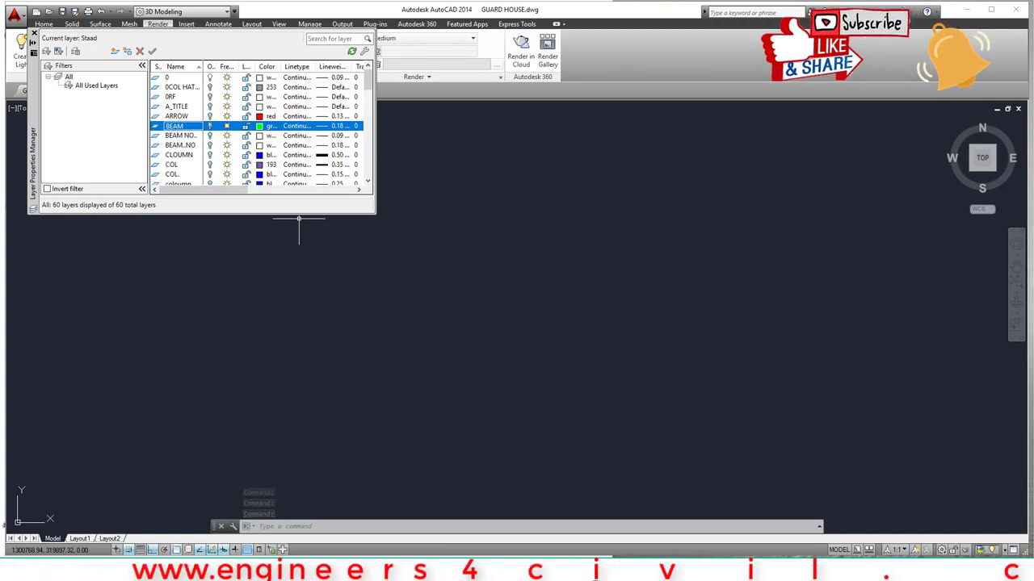
click(210, 126)
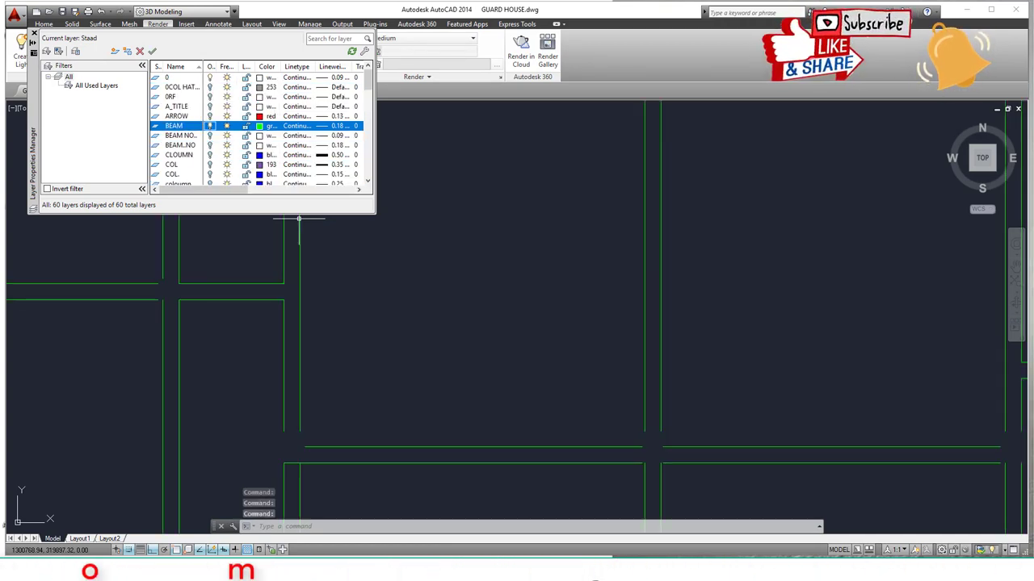
click(210, 155)
click(210, 165)
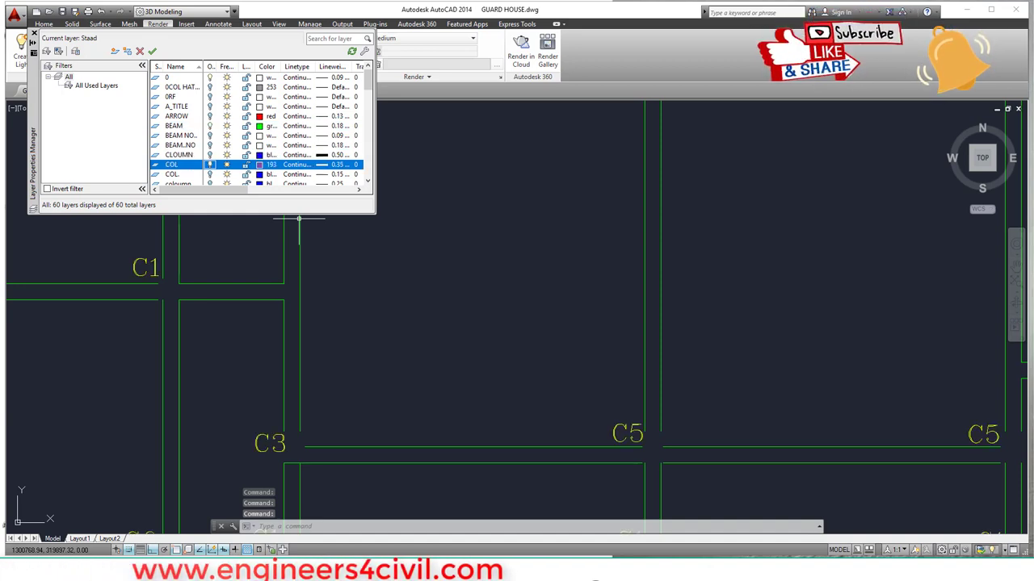
click(209, 174)
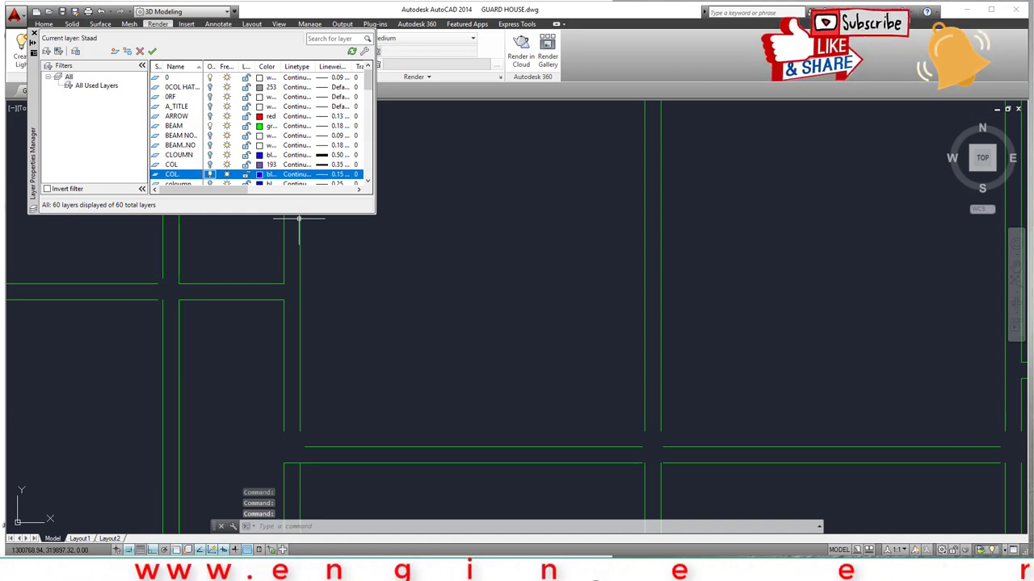
scroll(210, 175, down, 1)
click(210, 155)
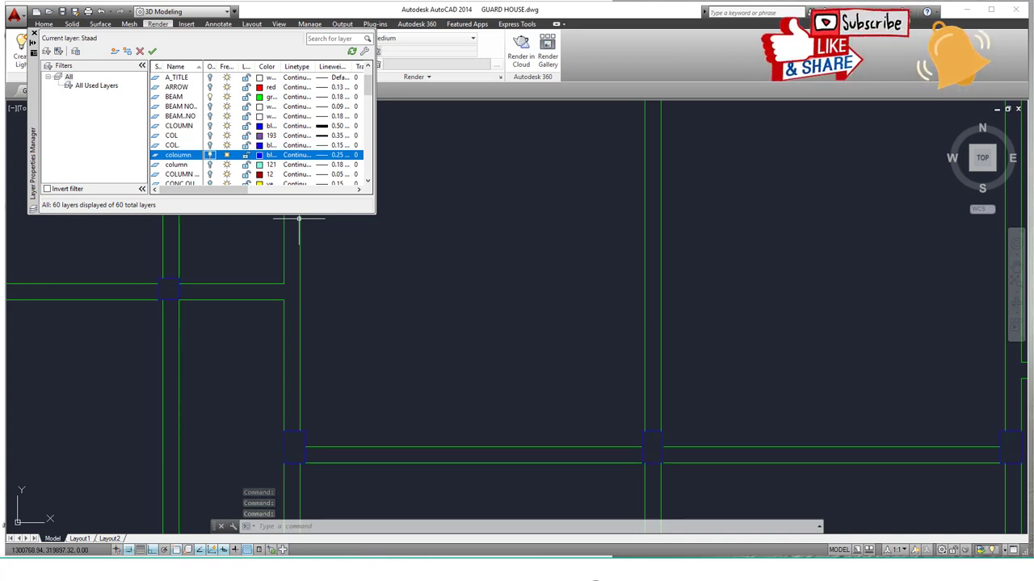
click(34, 33)
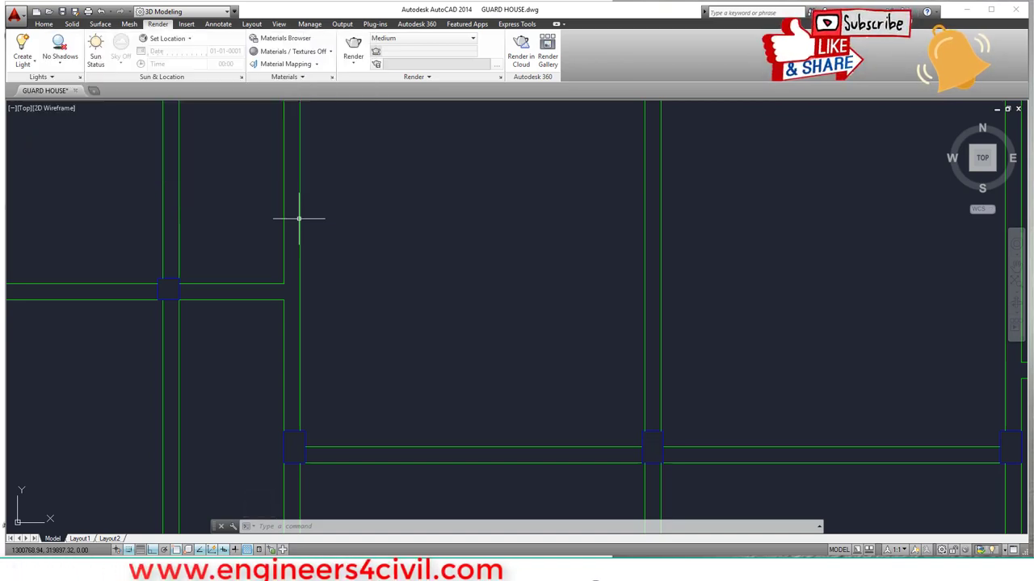
Examine the isolated beam and column outlines, focusing on the grid I beam between the columns on grids 1 and 2
scroll(290, 215, down, 5)
middle_drag(331, 216, 348, 246)
scroll(346, 277, up, 6)
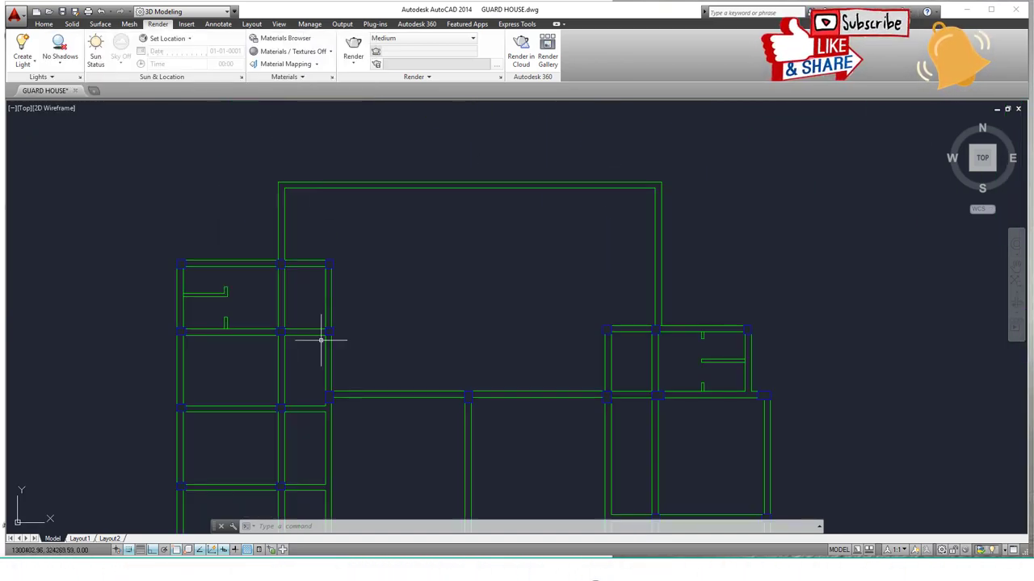
scroll(321, 340, down, 2)
scroll(195, 430, up, 2)
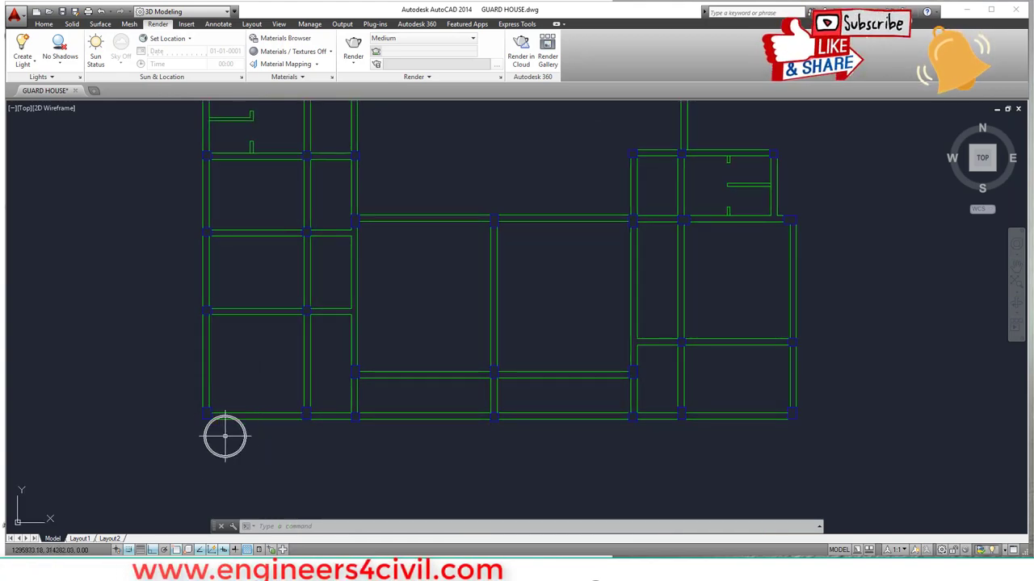
scroll(224, 436, up, 5)
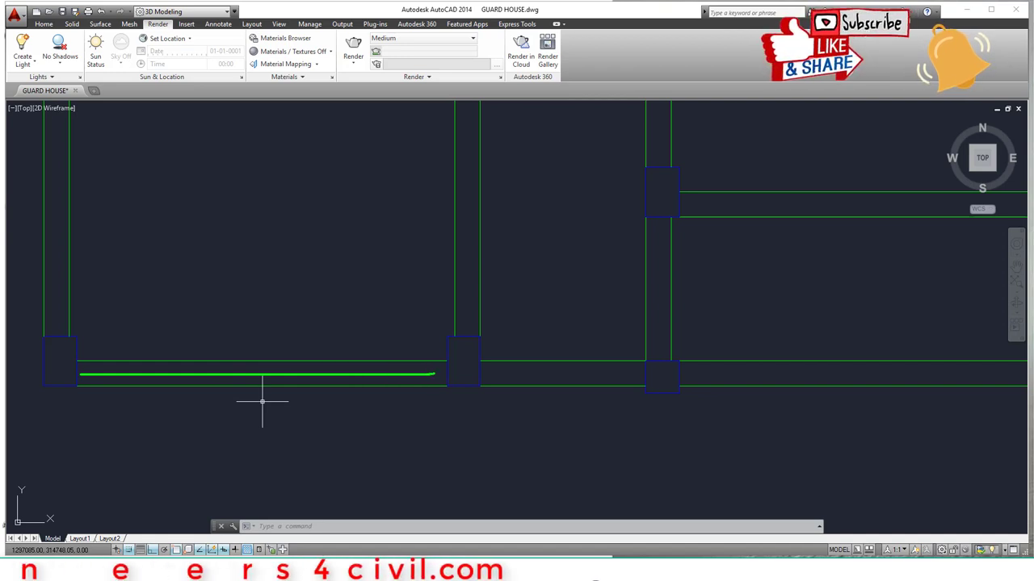
scroll(279, 382, down, 4)
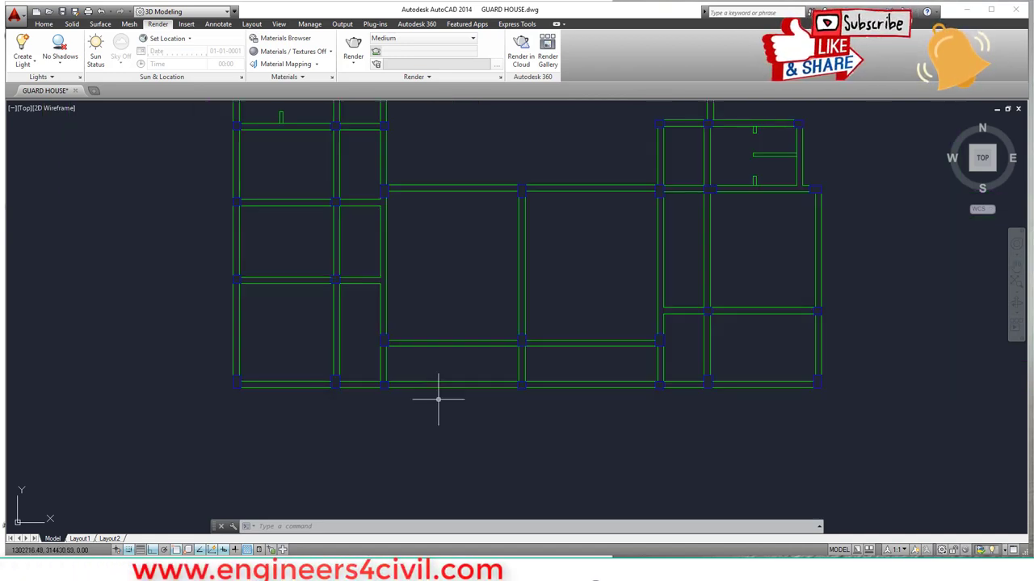
Draw a short line across the width of the grid I beam between the columns on grids 3 and 4
middle_drag(438, 399, 401, 411)
scroll(408, 403, up, 2)
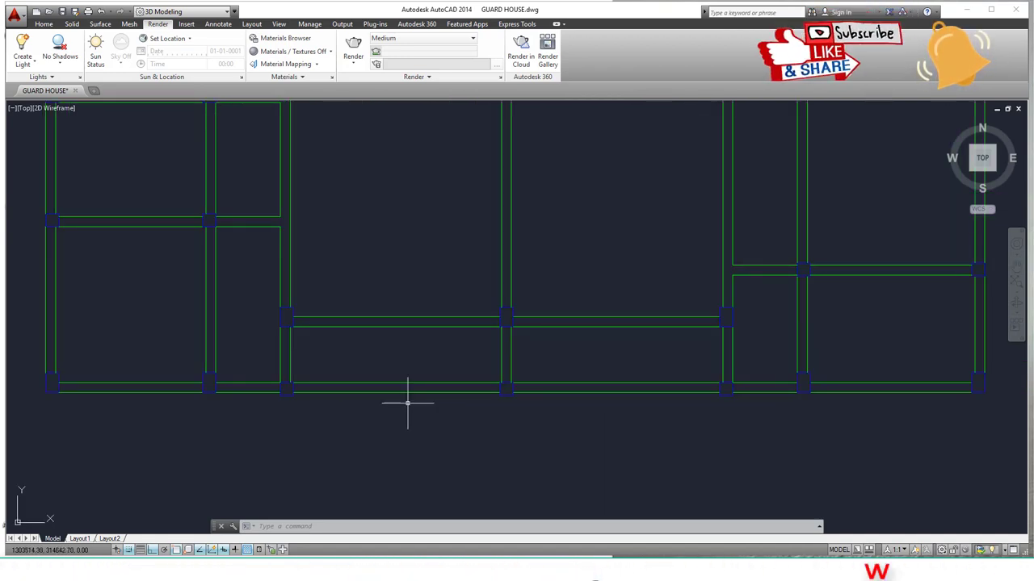
text(l)
key(Return)
click(408, 382)
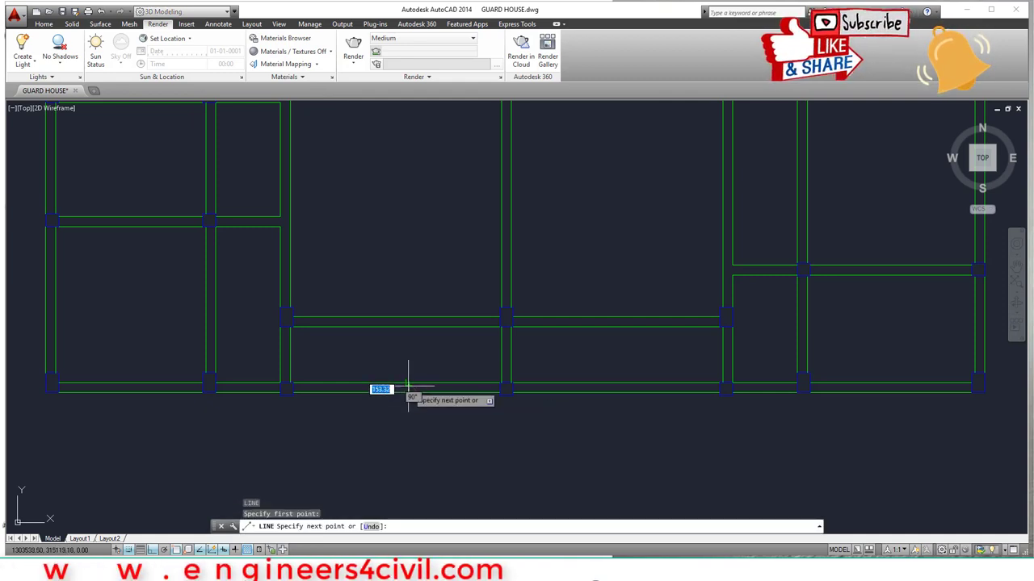
click(409, 393)
scroll(411, 387, up, 2)
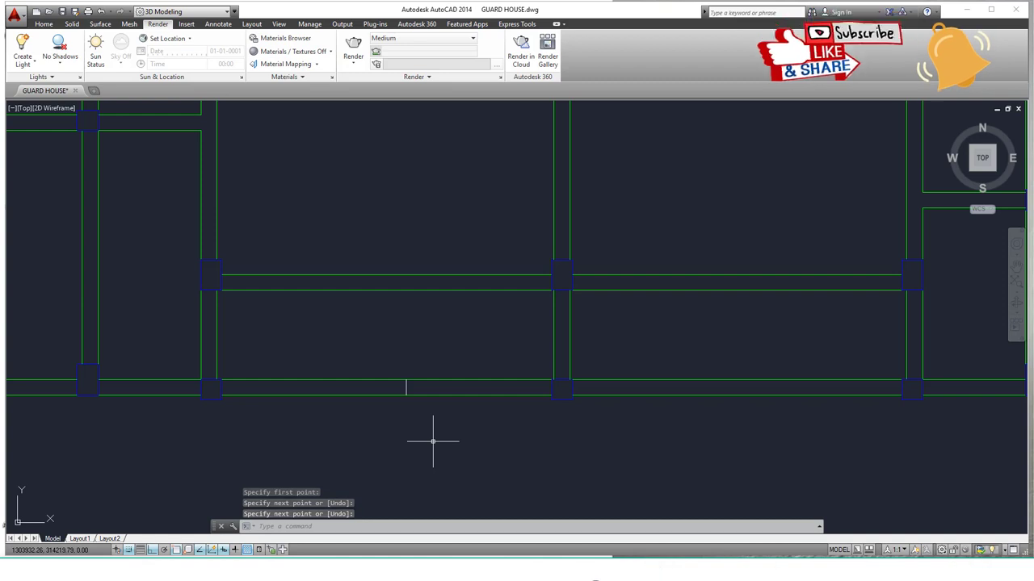
Add a horizontal construction line through the midpoint of the short line across the grid I beam, with Ortho switched off
text(xl)
key(Return)
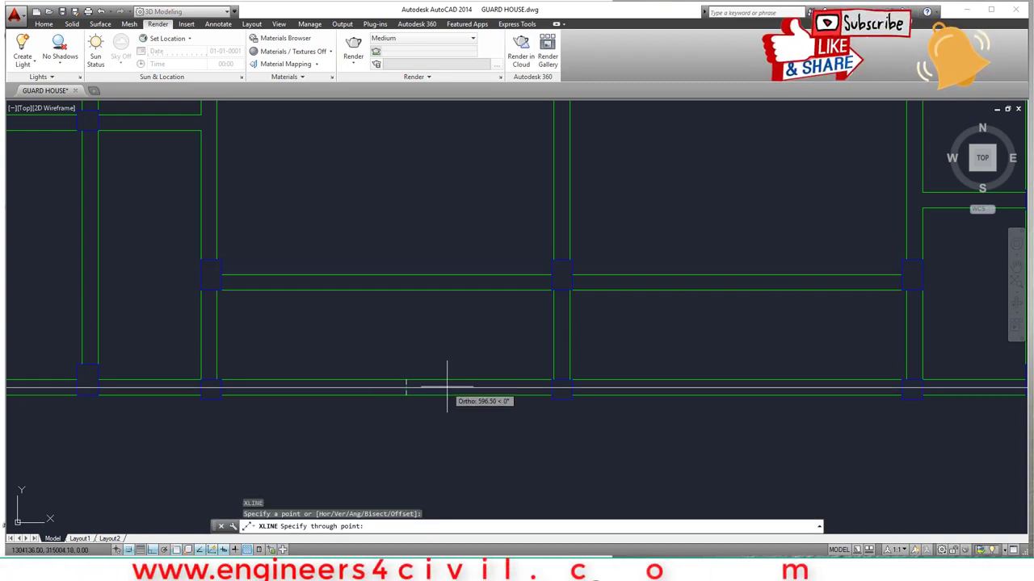
key(F8)
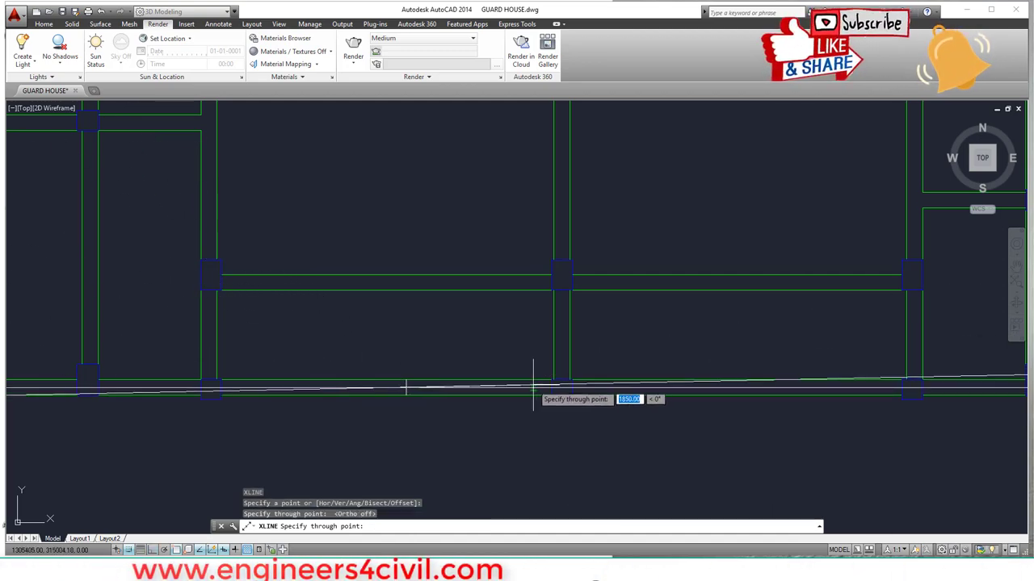
key(Escape)
Draw a short line across the width of the grid 1 beam, between the columns on grids F and I
middle_drag(149, 363, 412, 365)
middle_drag(25, 319, 213, 317)
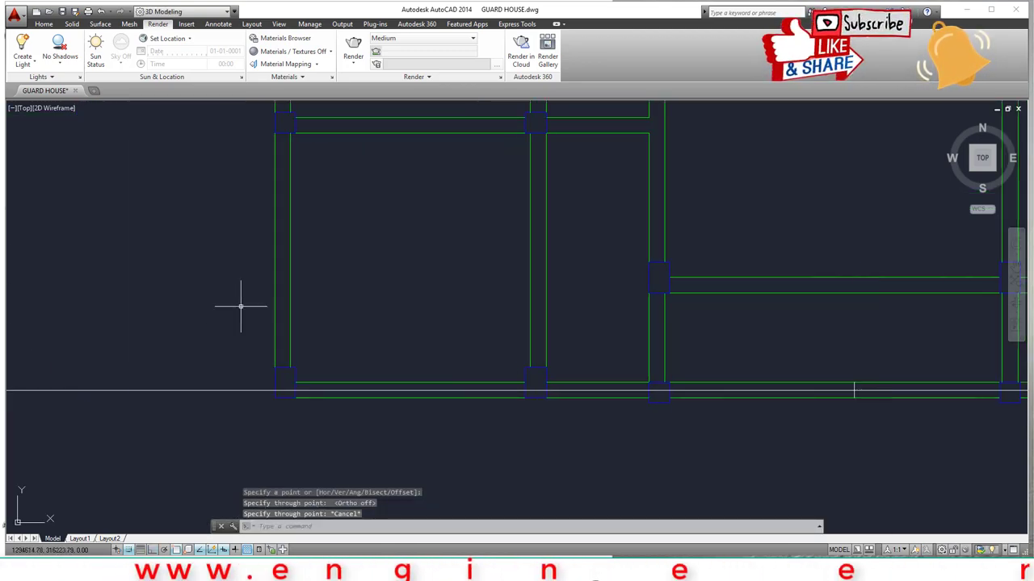
scroll(242, 304, up, 2)
text(l)
key(Return)
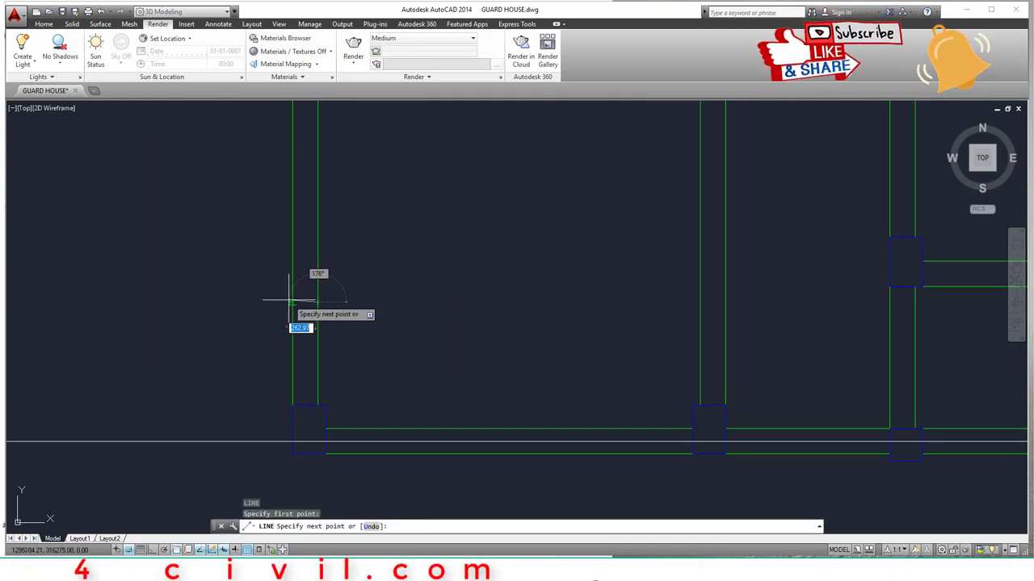
click(292, 303)
key(Return)
Add a vertical construction line through the midpoint of the short line across the grid 1 beam
text(x)
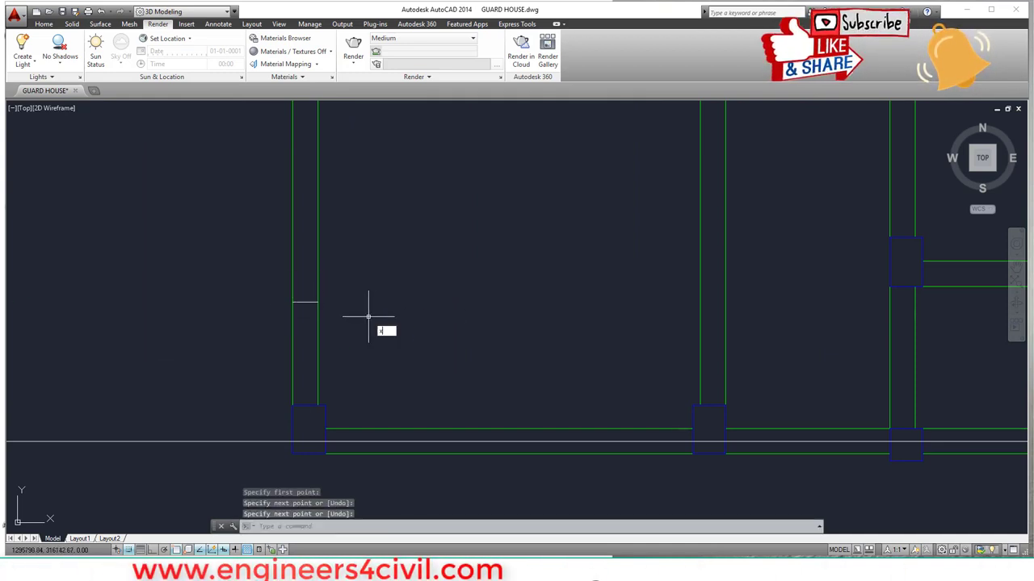
text(l)
key(Return)
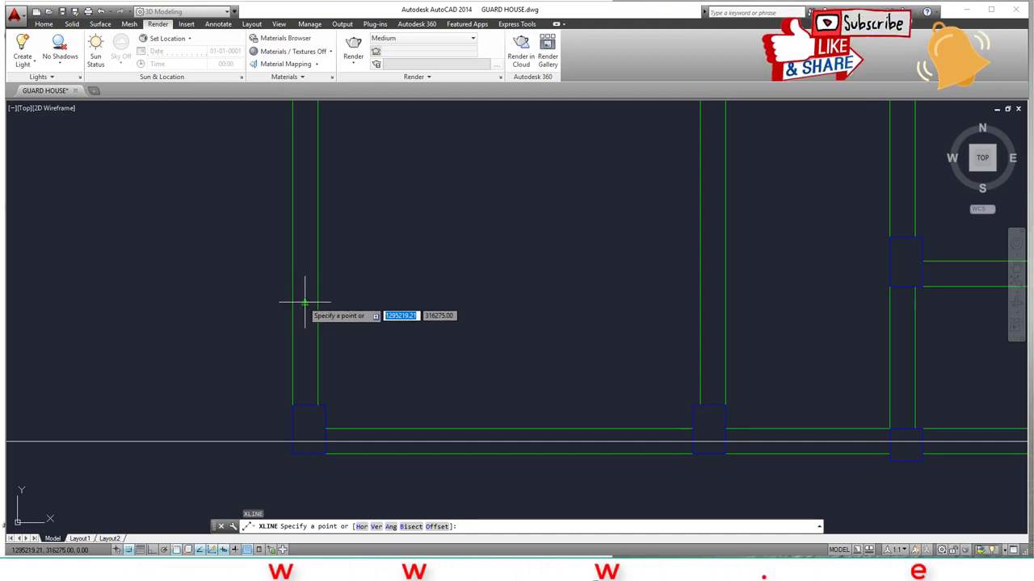
click(304, 303)
click(304, 325)
key(Return)
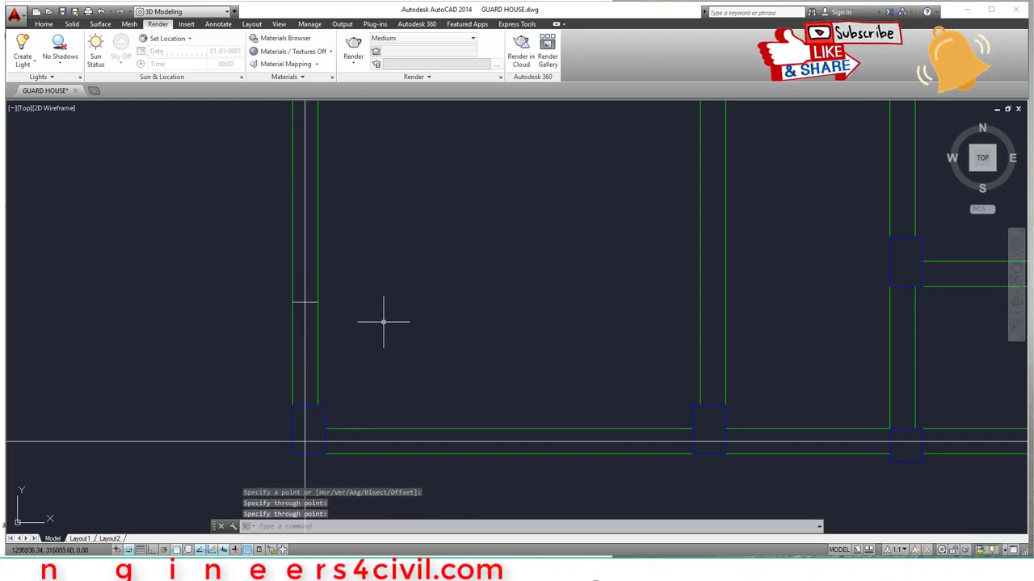
Copy the vertical construction line from the grid 1 beam's east edge onto the next vertical beam to the east
scroll(384, 322, down, 5)
scroll(293, 345, up, 5)
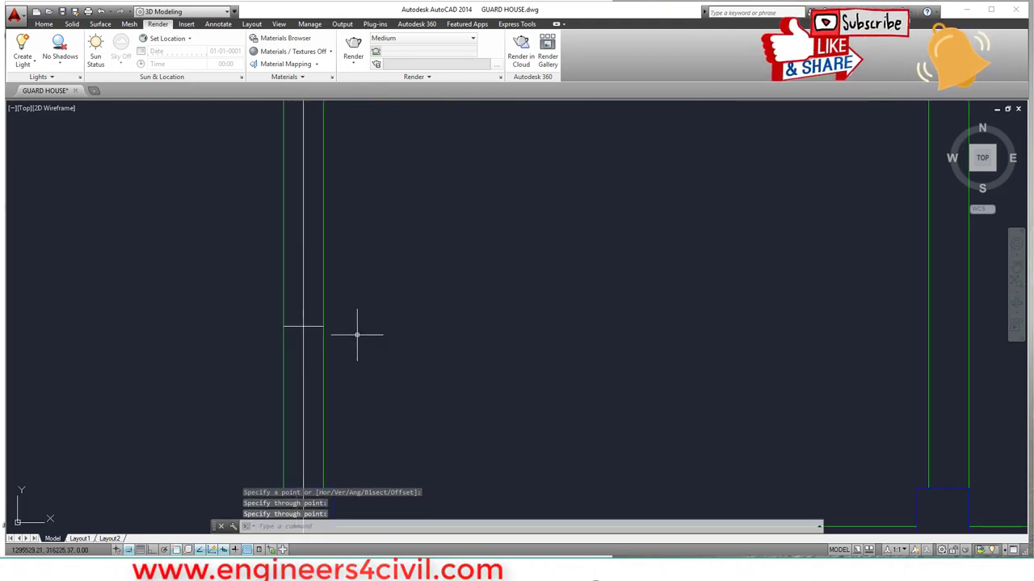
text(ct o)
key(Return)
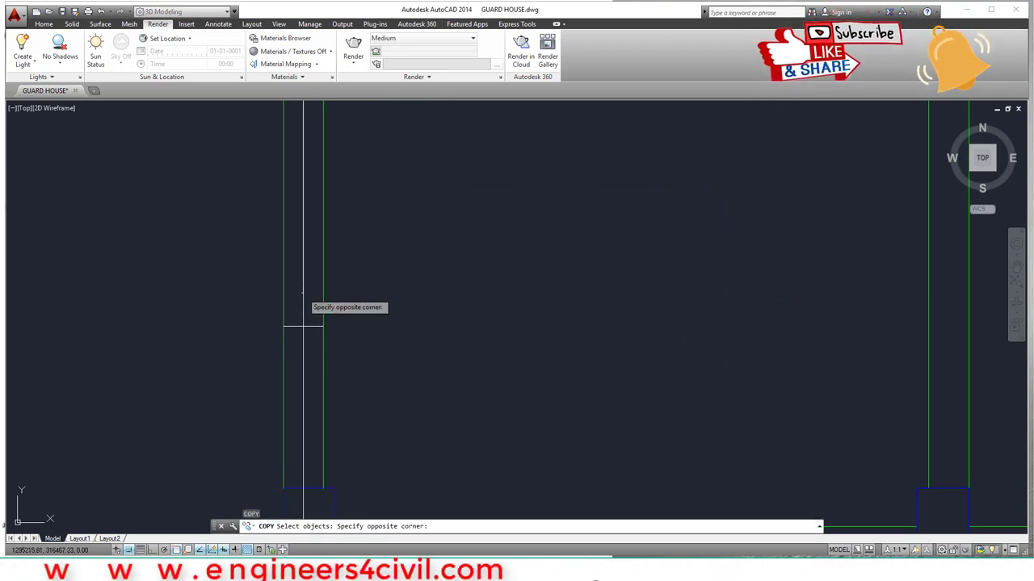
click(303, 303)
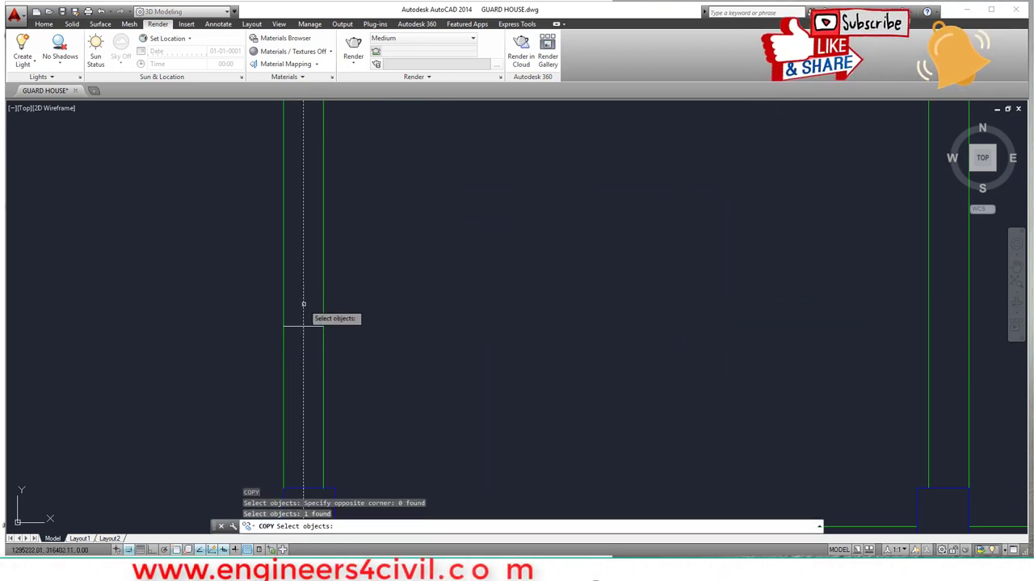
key(Return)
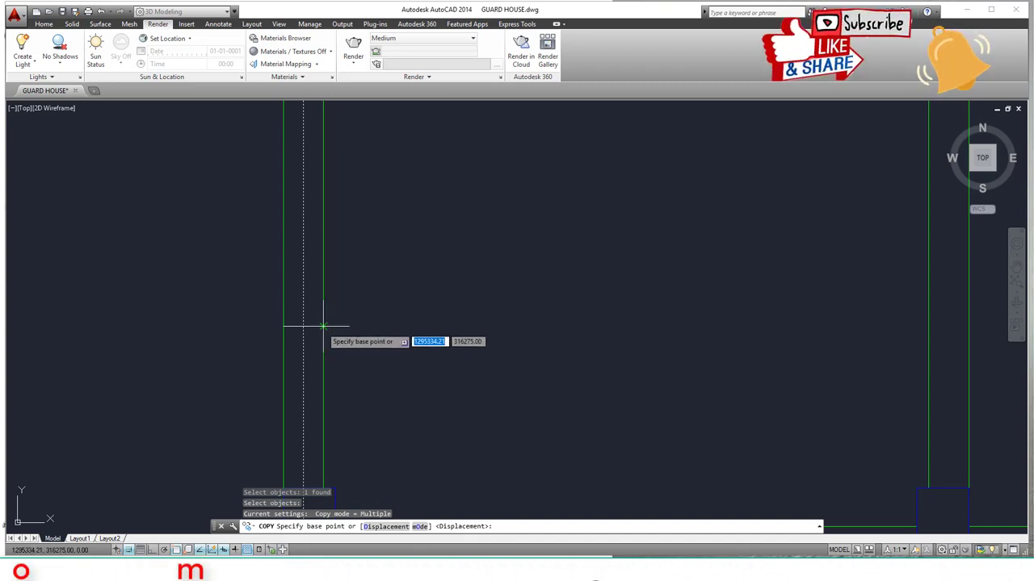
click(322, 326)
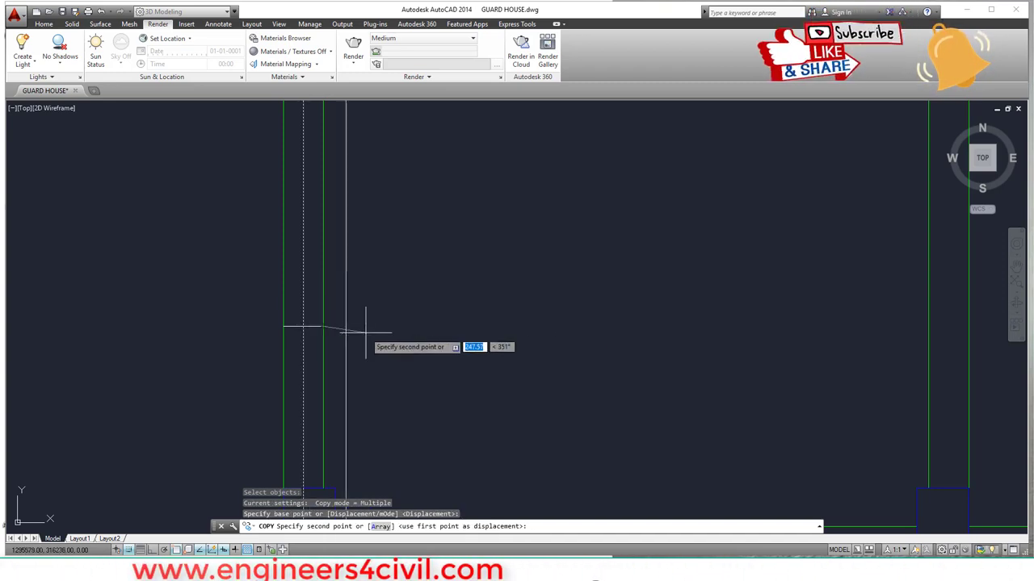
scroll(331, 324, down, 3)
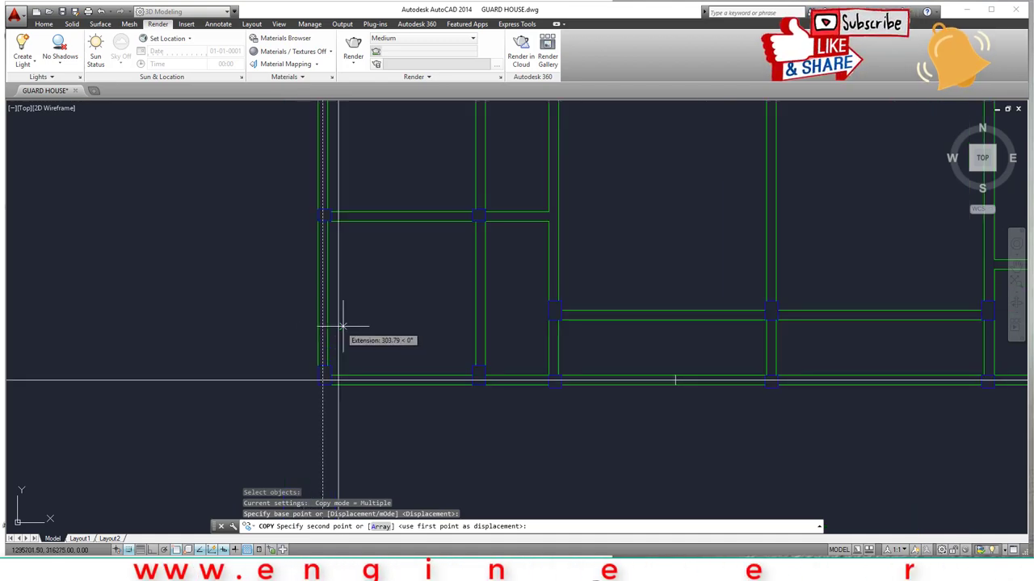
scroll(485, 323, up, 5)
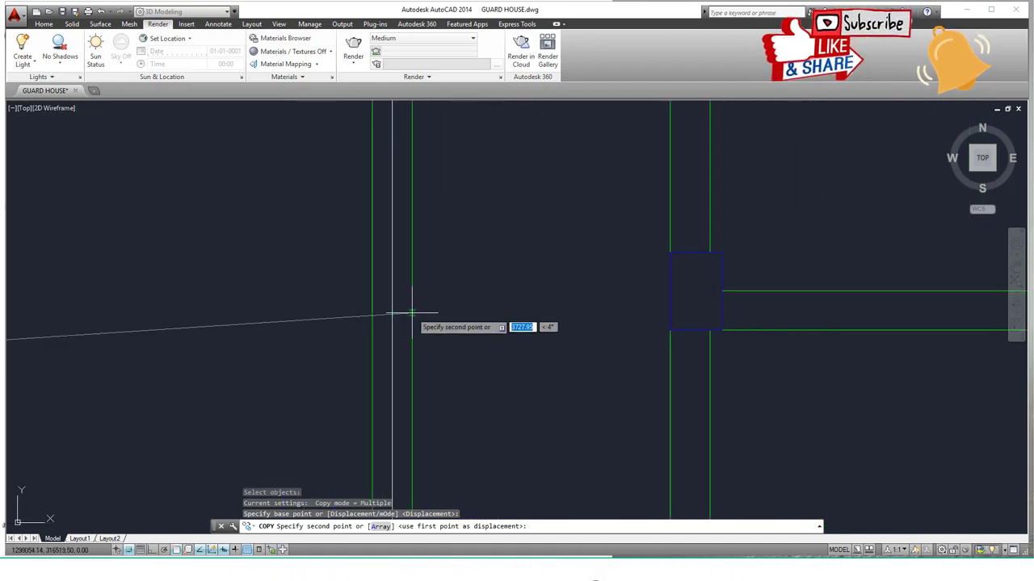
click(396, 314)
Place further copies of the vertical construction line on the grid 3 and grid 4 beams
scroll(450, 358, down, 3)
scroll(451, 358, down, 2)
scroll(494, 336, up, 8)
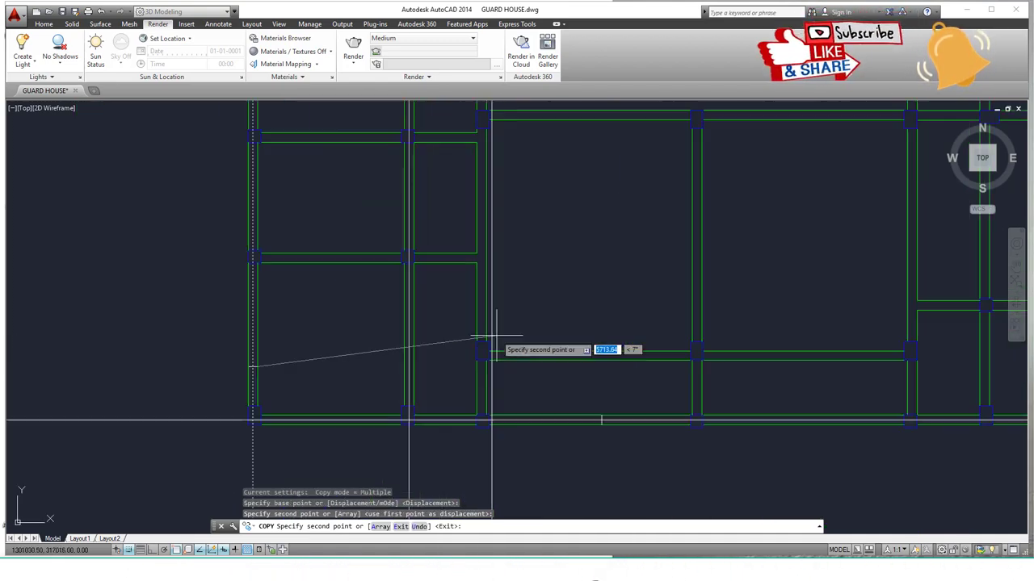
click(445, 318)
scroll(466, 321, down, 5)
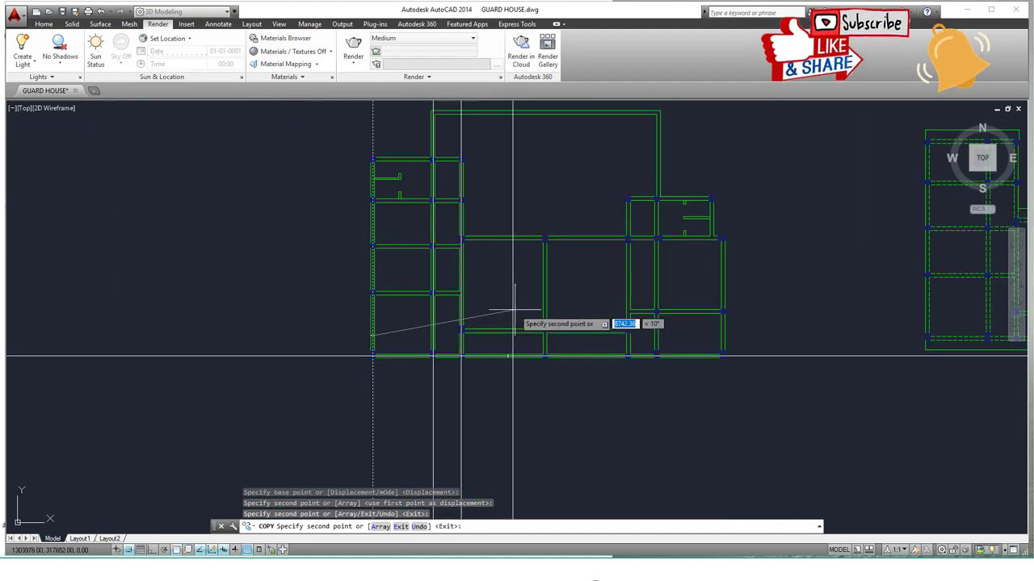
scroll(536, 310, up, 4)
click(614, 314)
Copy the vertical construction line onto the remaining four vertical beams east of grid 4, then end the copy
scroll(580, 310, down, 5)
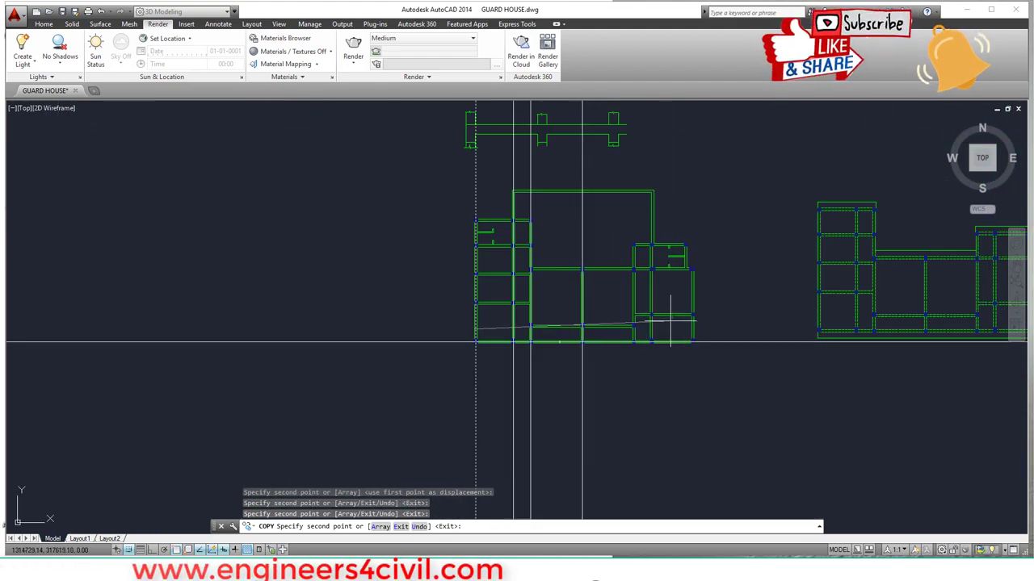
scroll(484, 296, up, 5)
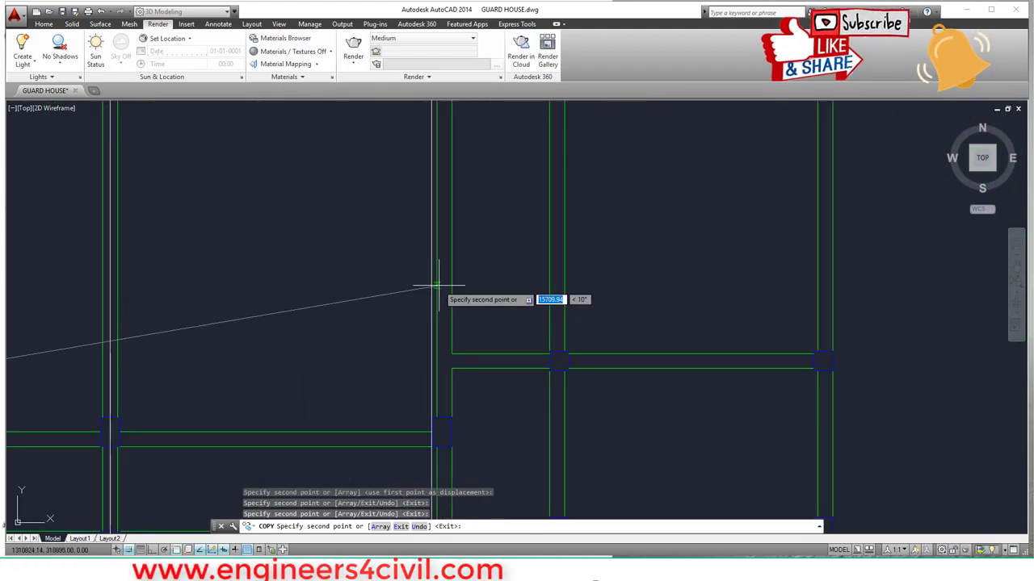
click(561, 289)
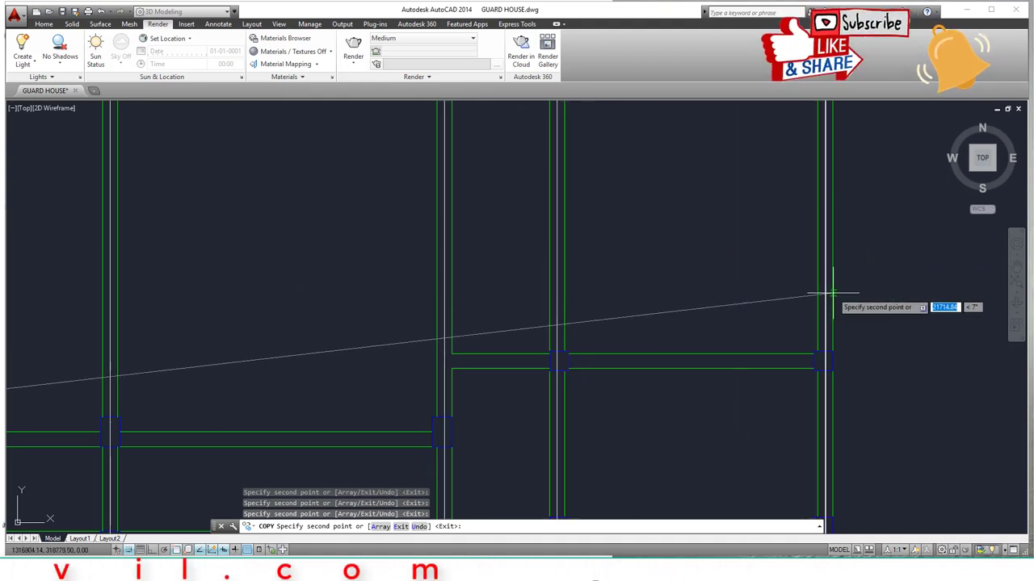
scroll(831, 290, down, 5)
scroll(743, 288, down, 1)
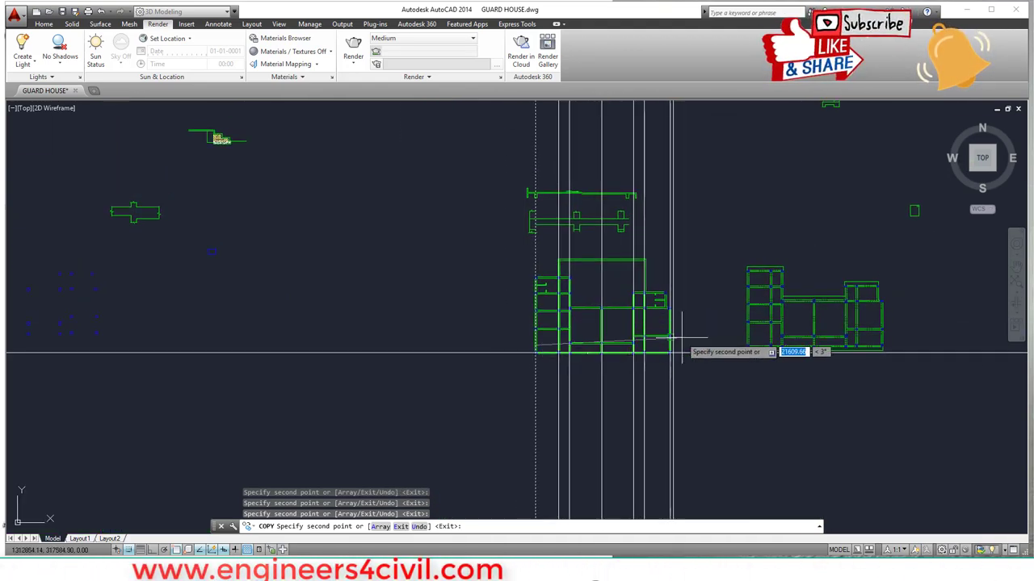
scroll(573, 323, up, 5)
scroll(555, 323, down, 4)
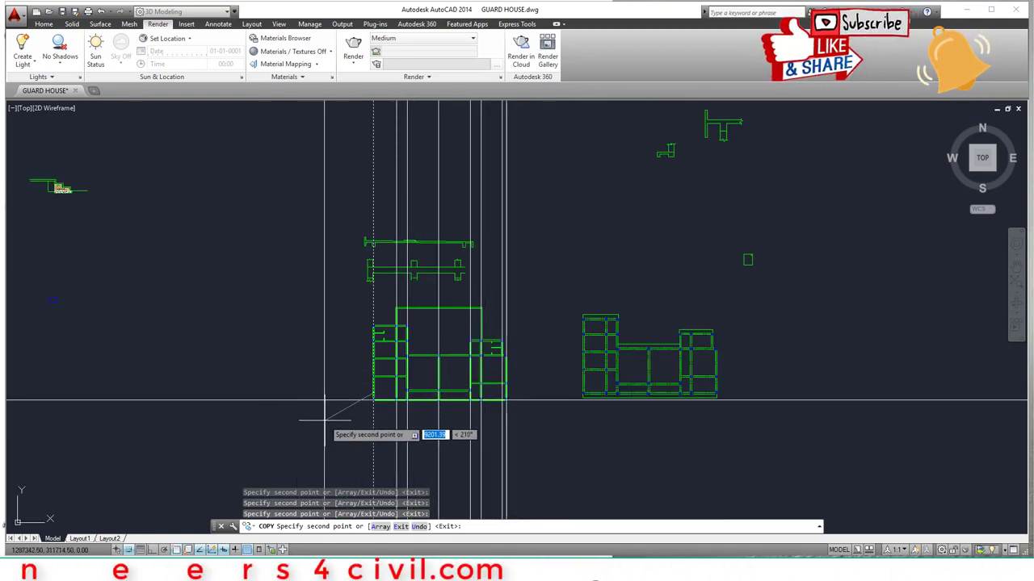
scroll(355, 408, up, 3)
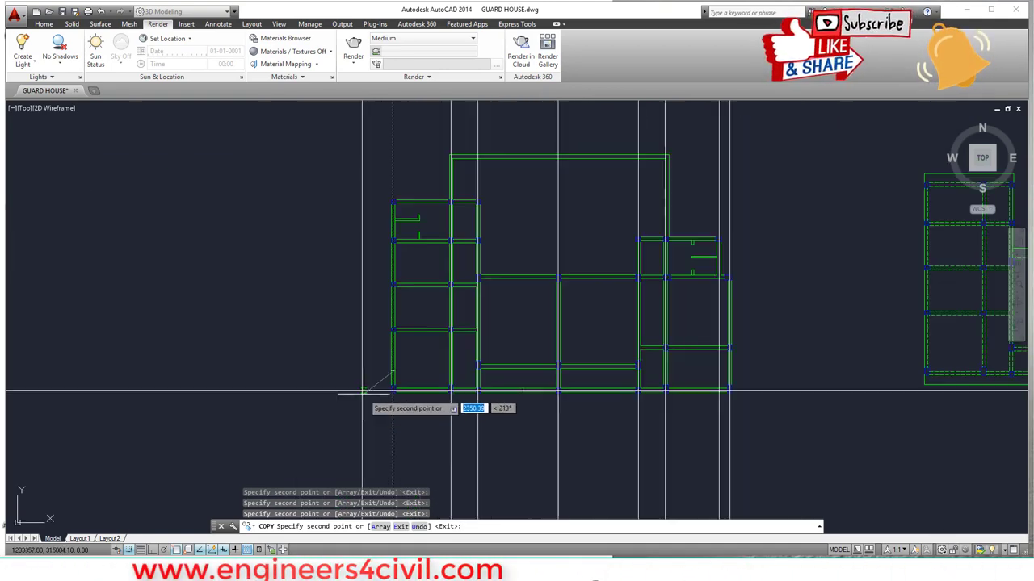
key(Escape)
Copy the horizontal construction line from the grid I beam's upper edge onto the grid F beam and the central bay's lower beam
scroll(380, 395, up, 3)
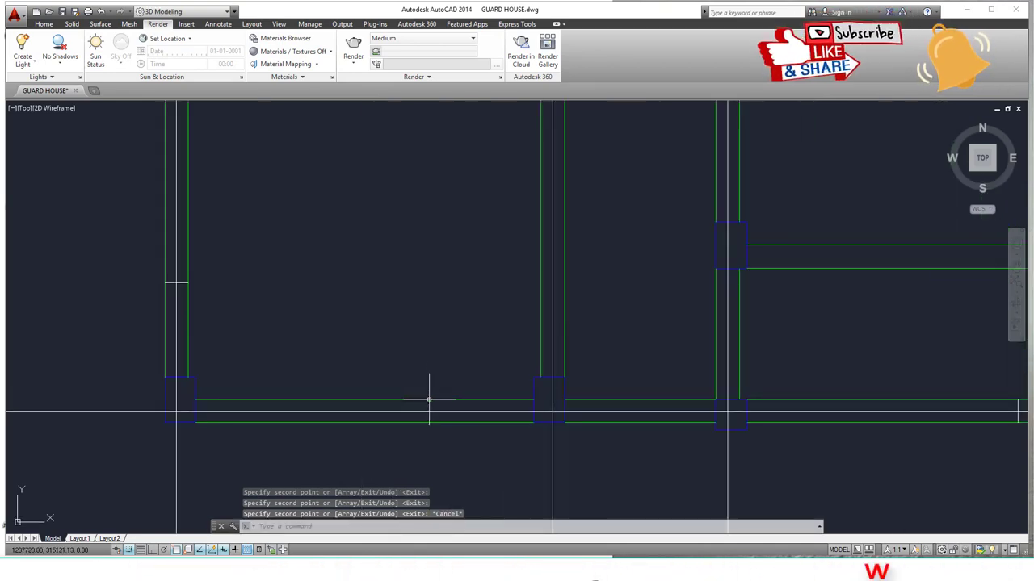
text(ct o)
key(Return)
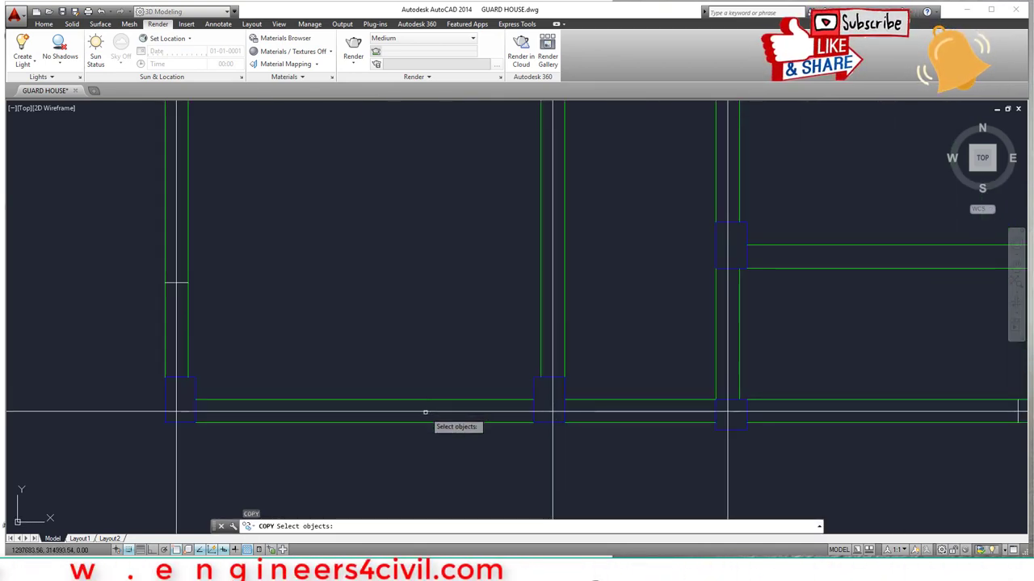
click(425, 413)
key(Return)
click(424, 399)
scroll(452, 412, down, 5)
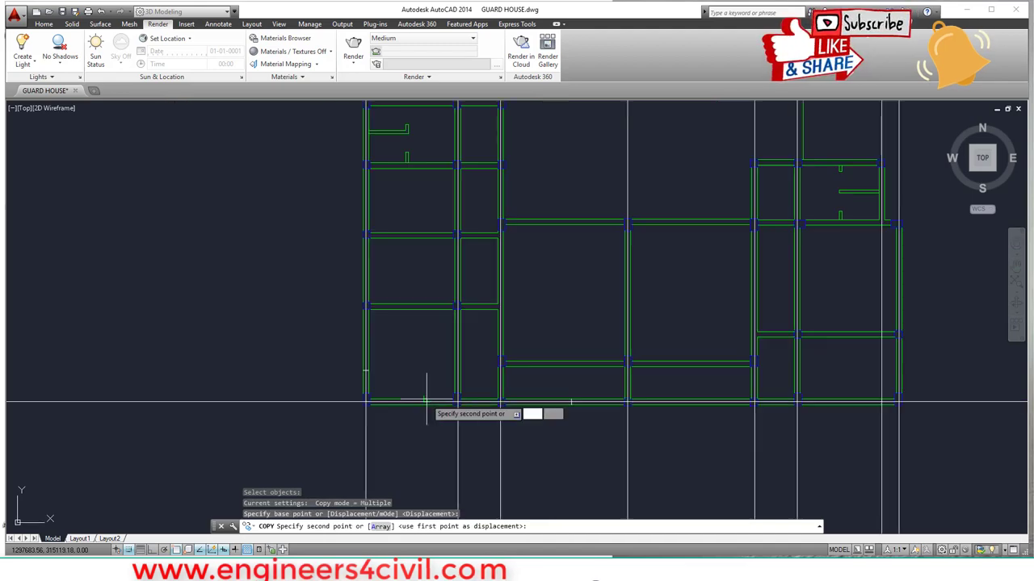
scroll(432, 277, up, 5)
scroll(433, 266, down, 5)
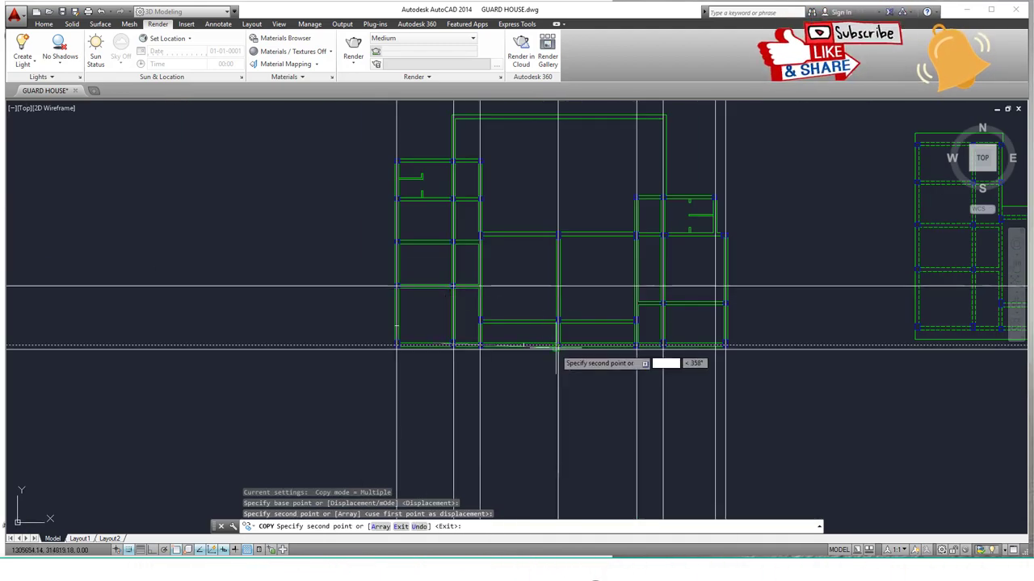
scroll(549, 347, up, 5)
click(498, 261)
Copy the horizontal construction line onto the central bay's upper beam and the west block's beam just below that level
scroll(497, 261, down, 5)
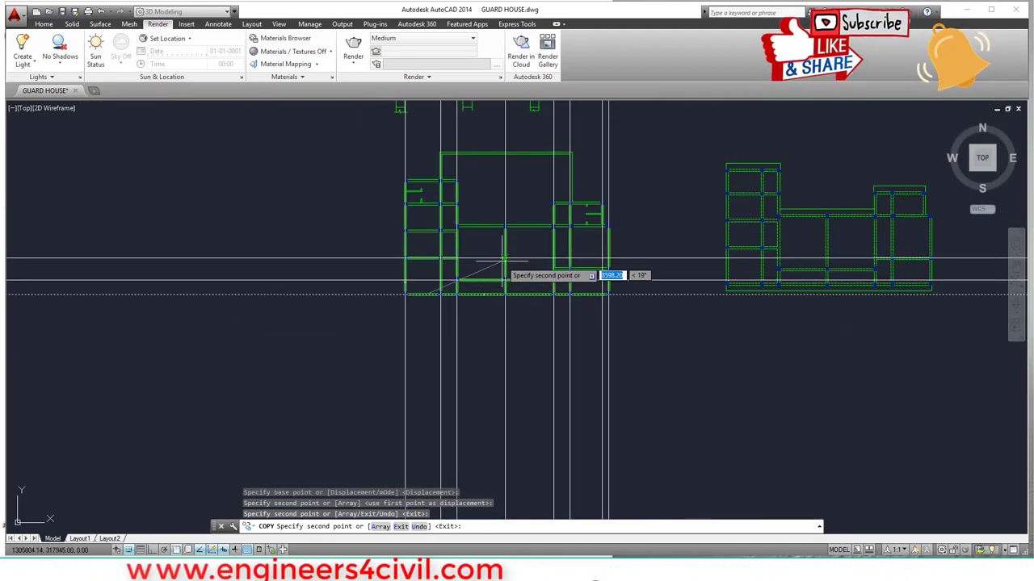
scroll(478, 208, up, 5)
click(485, 313)
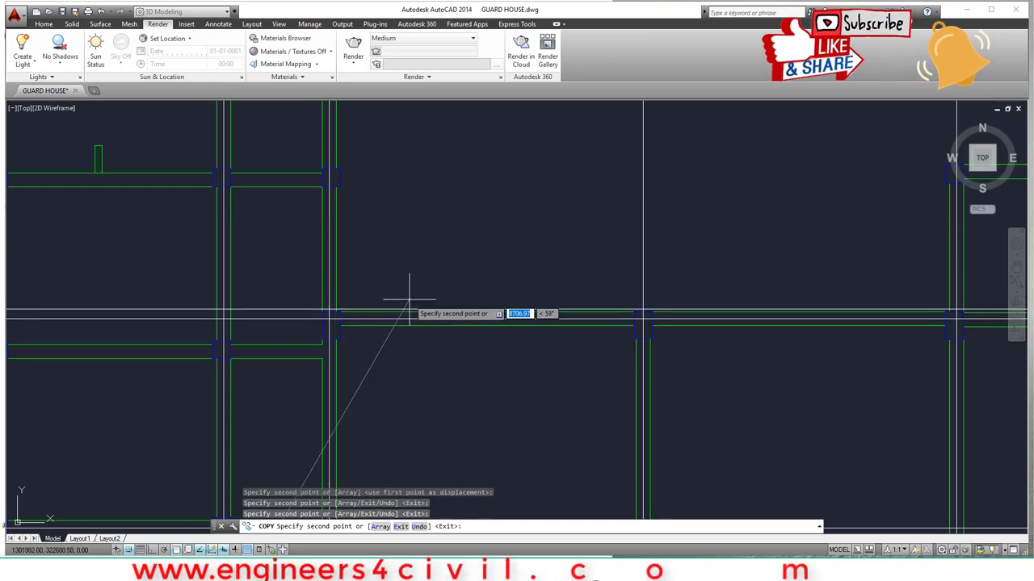
scroll(254, 330, down, 5)
scroll(260, 339, up, 5)
click(263, 347)
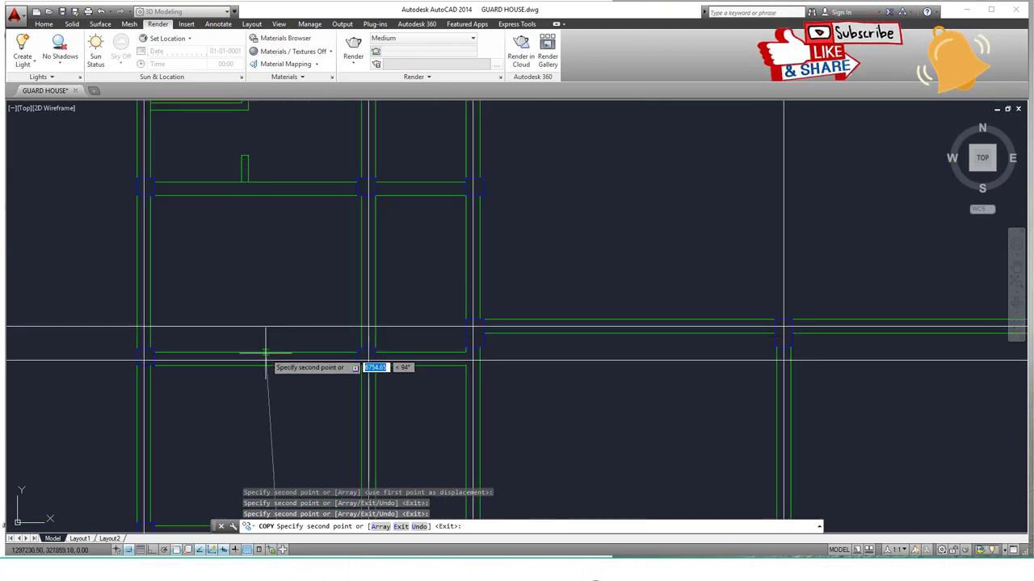
Copy the horizontal construction line onto the west block's top beam, the east block's top beam and the east block's partition
scroll(323, 355, down, 5)
scroll(361, 318, up, 5)
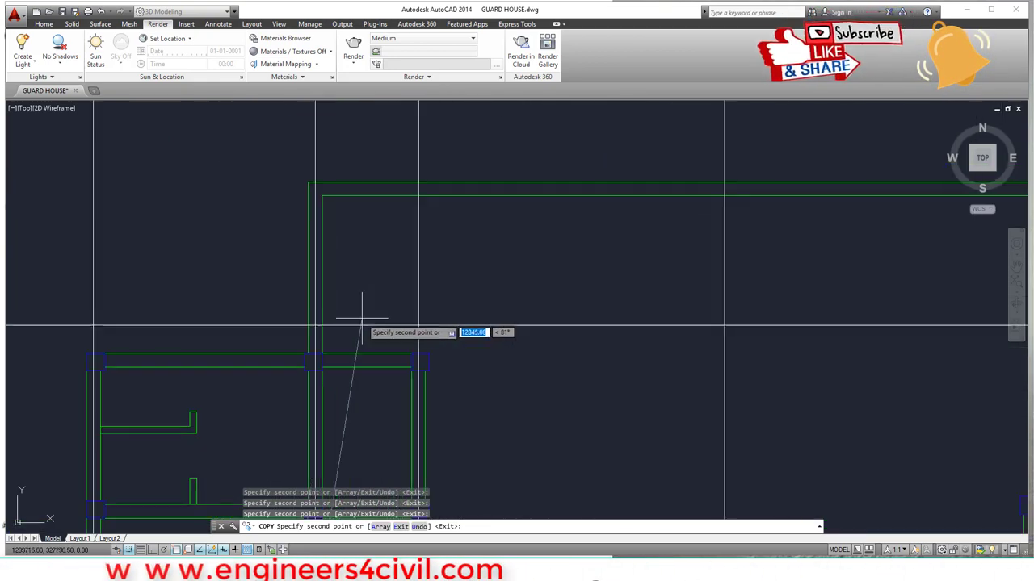
click(264, 353)
scroll(583, 363, down, 5)
scroll(655, 395, down, 3)
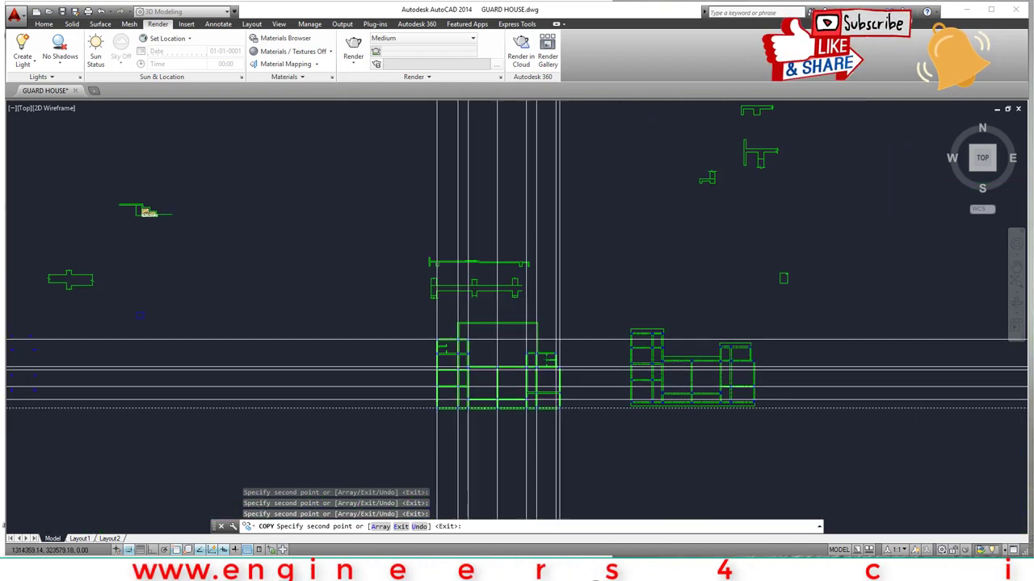
scroll(536, 347, up, 6)
scroll(410, 347, down, 3)
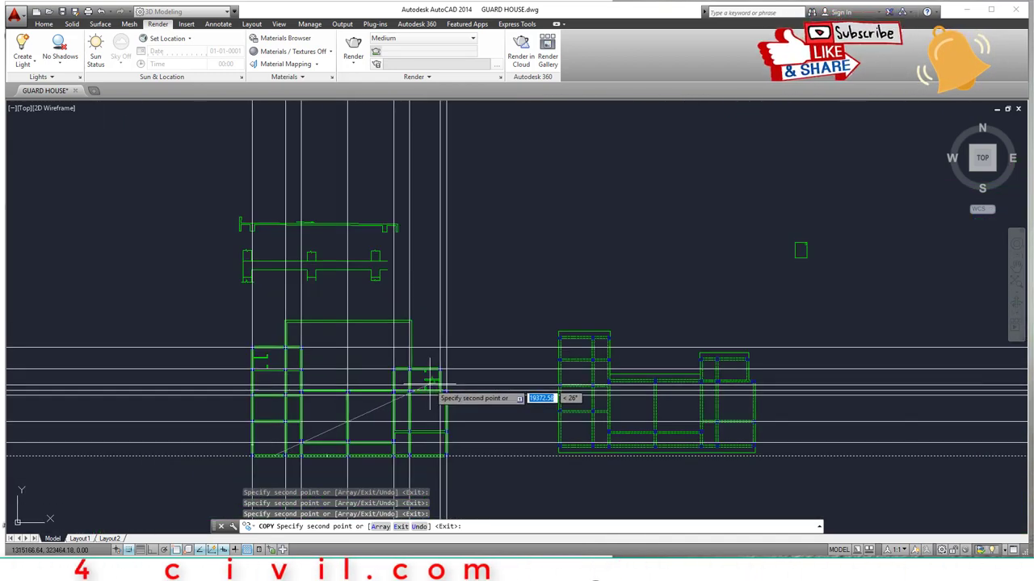
scroll(427, 380, up, 4)
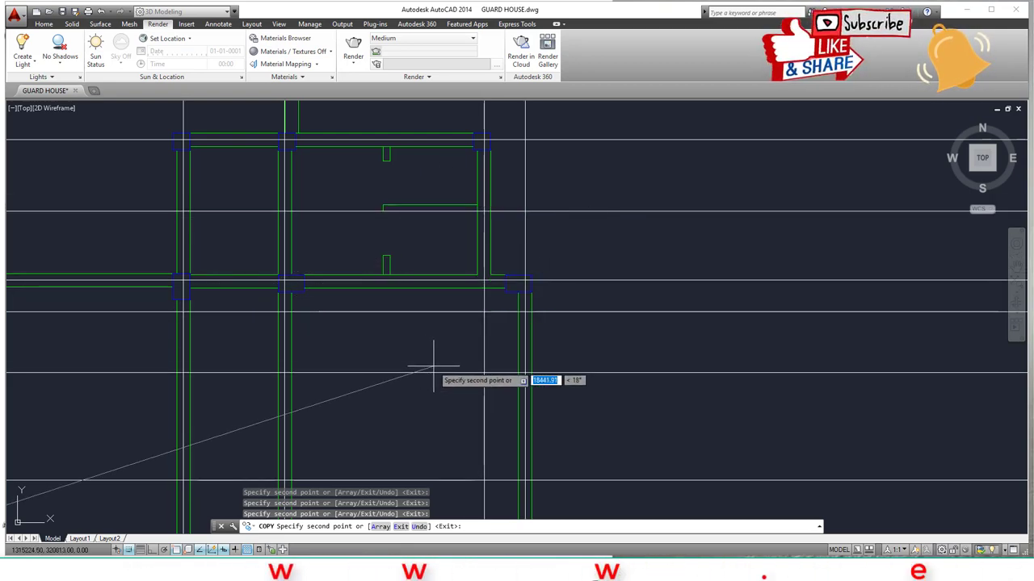
Copy the horizontal construction line onto the east block's lower intermediate beam and the west block's beam just below the partitions
scroll(473, 431, down, 4)
scroll(440, 347, up, 4)
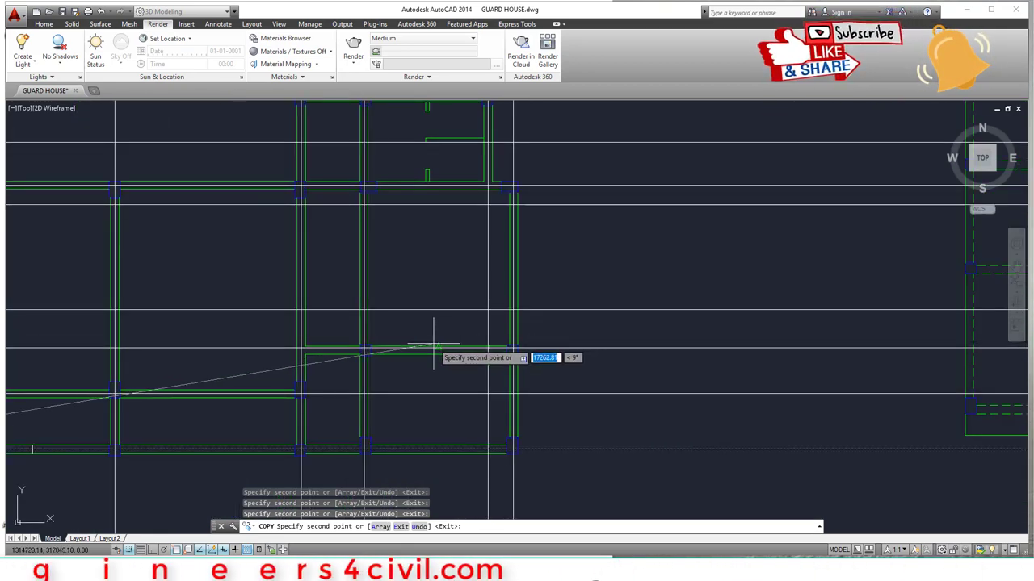
scroll(449, 386, down, 5)
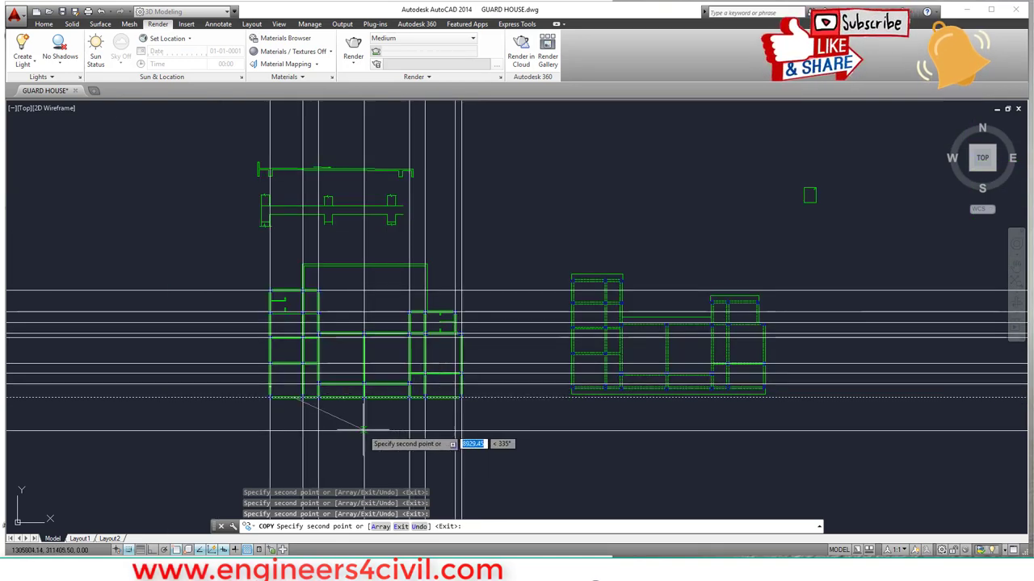
scroll(371, 349, up, 4)
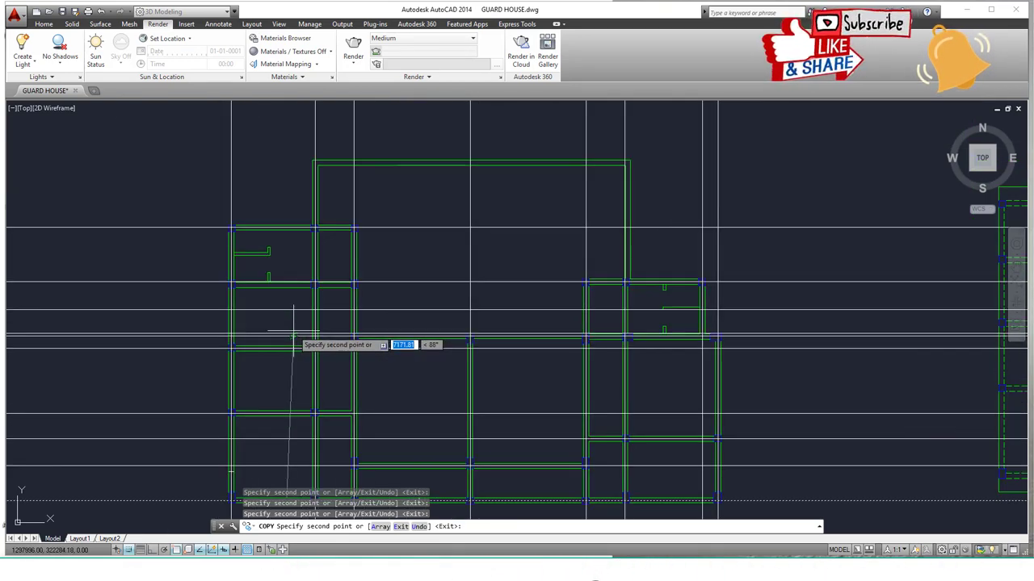
scroll(369, 369, up, 4)
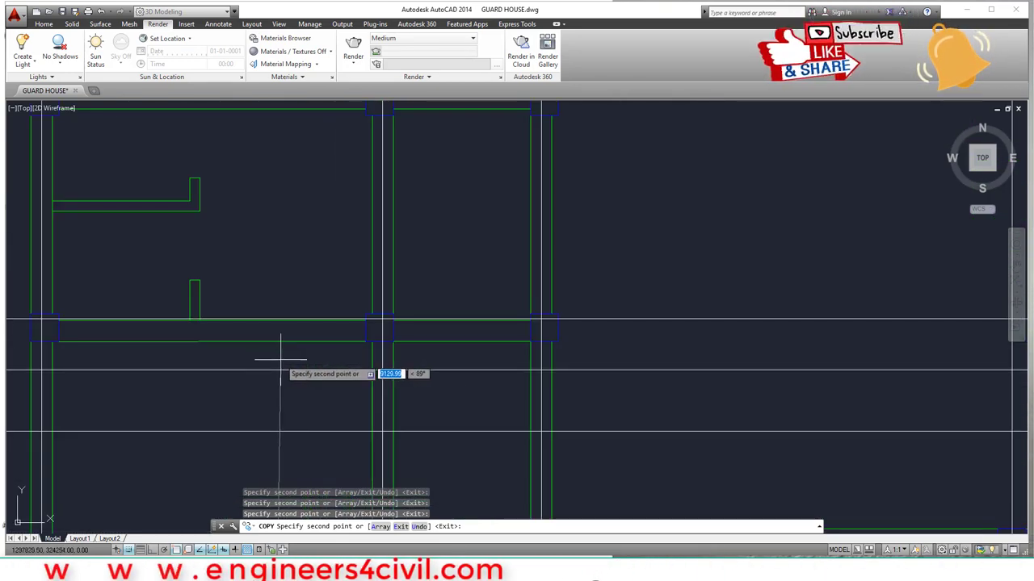
scroll(279, 327, up, 6)
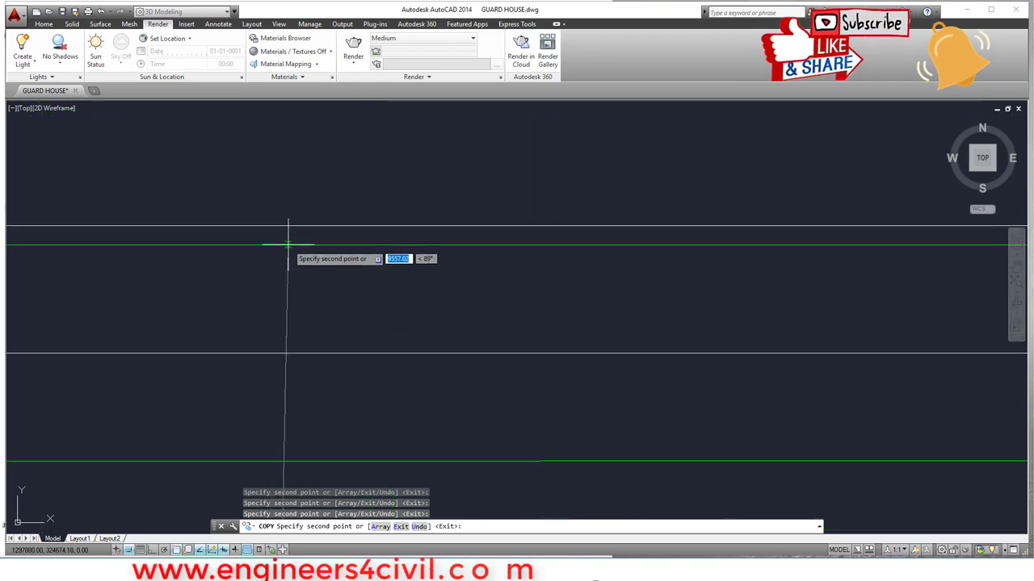
click(287, 245)
scroll(305, 278, down, 6)
key(Escape)
scroll(489, 361, down, 4)
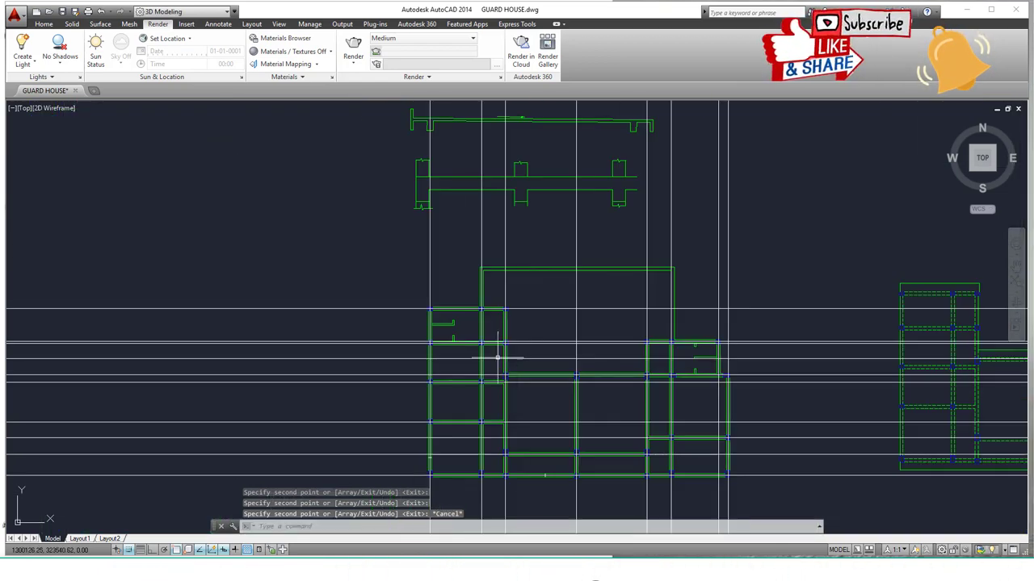
Erase the stray horizontal construction line running along the partition in the east block
scroll(489, 355, up, 5)
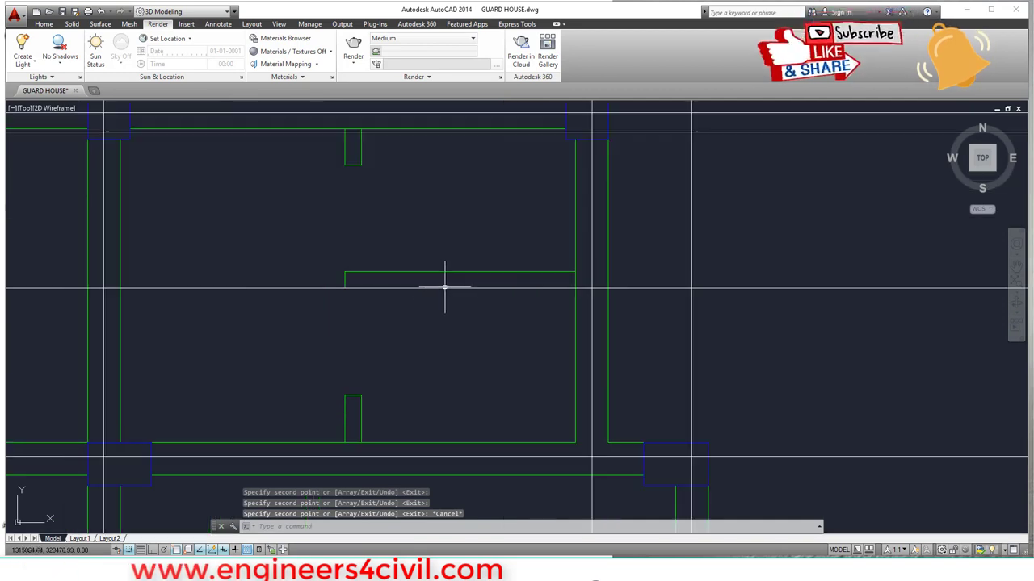
text(e)
key(Return)
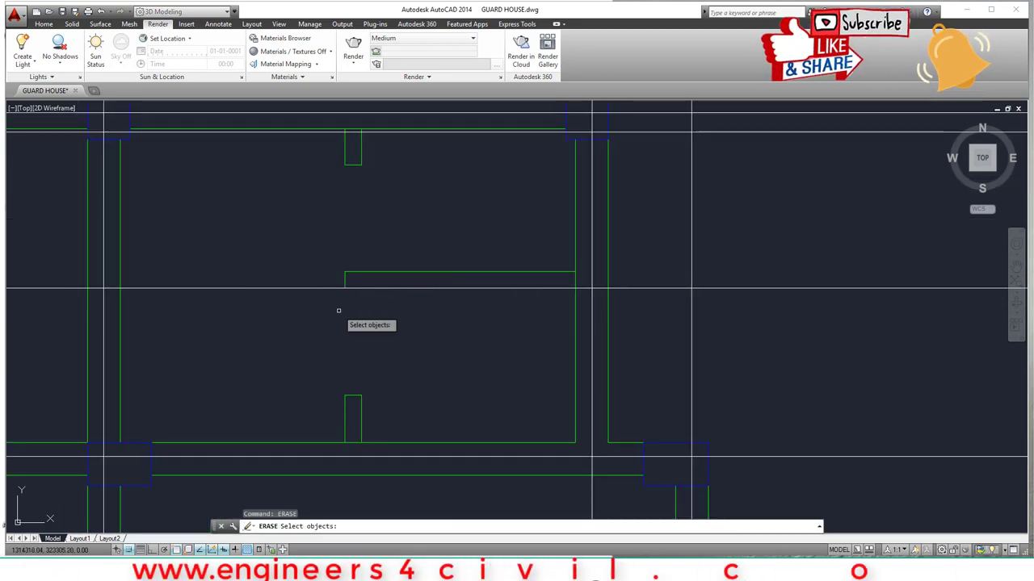
click(311, 310)
click(297, 288)
key(Return)
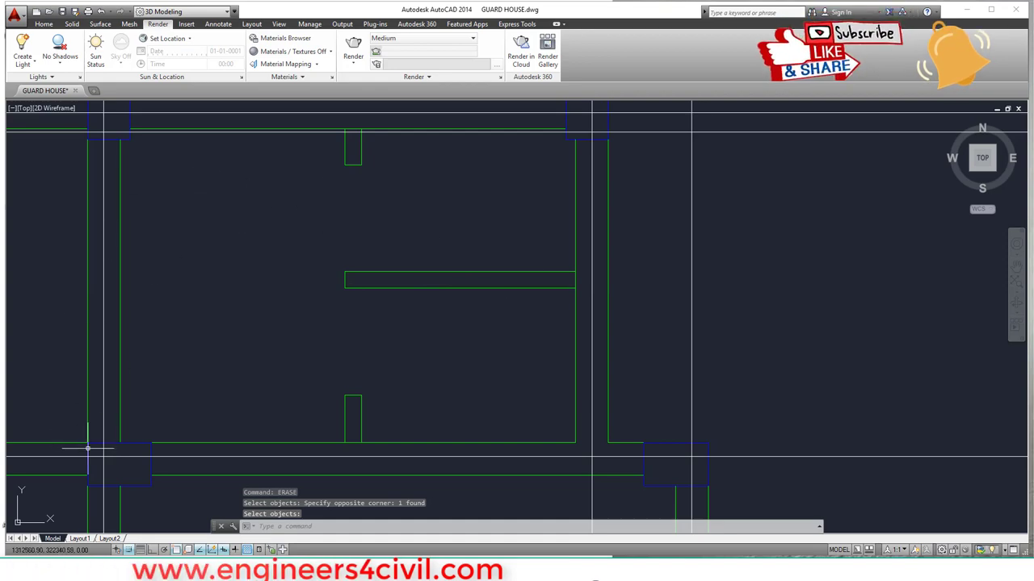
Trim the lower horizontal construction lines where they extend east of the east block's outermost vertical centreline
scroll(451, 346, down, 6)
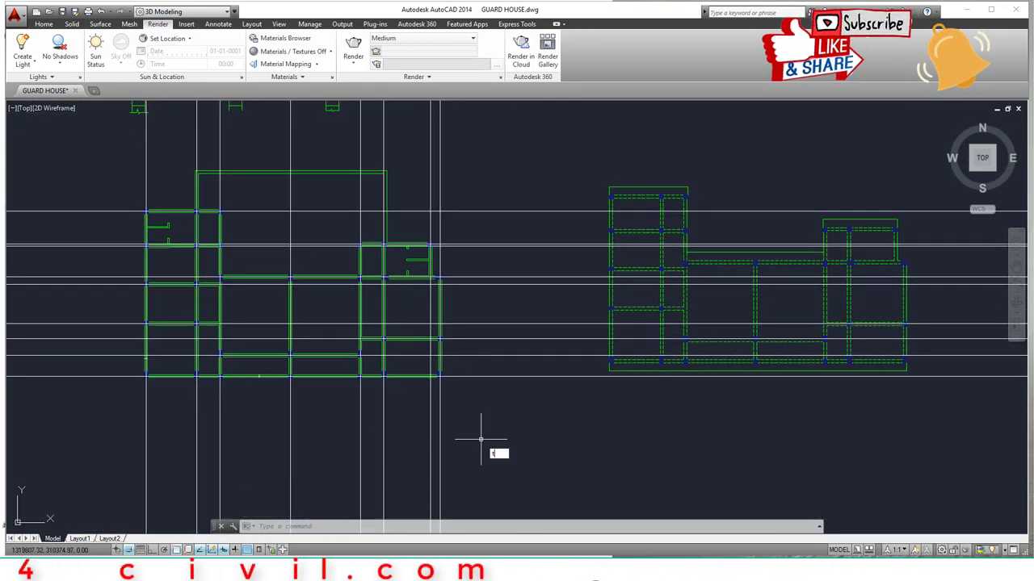
text(r)
key(Return)
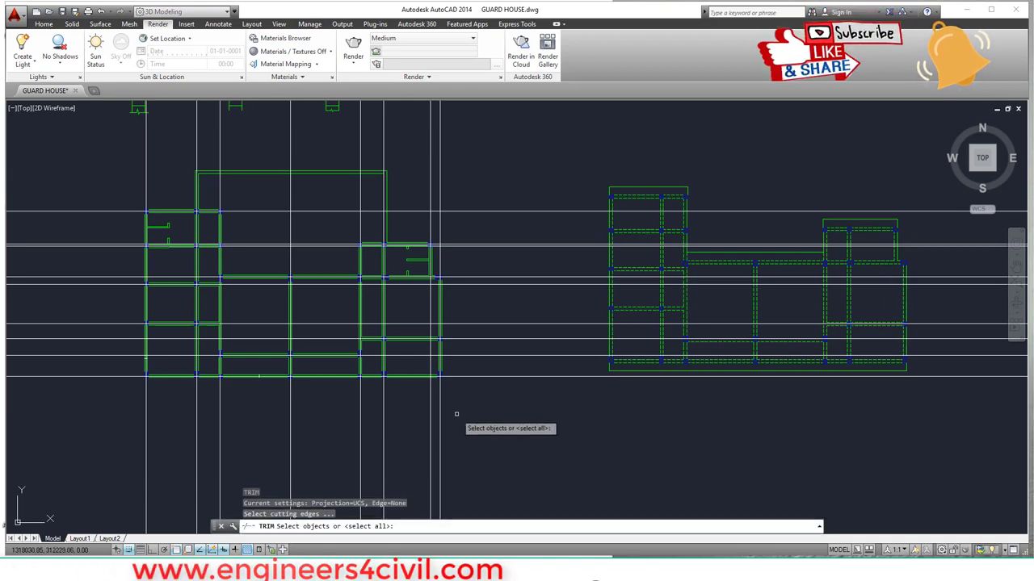
scroll(461, 423, up, 3)
click(350, 428)
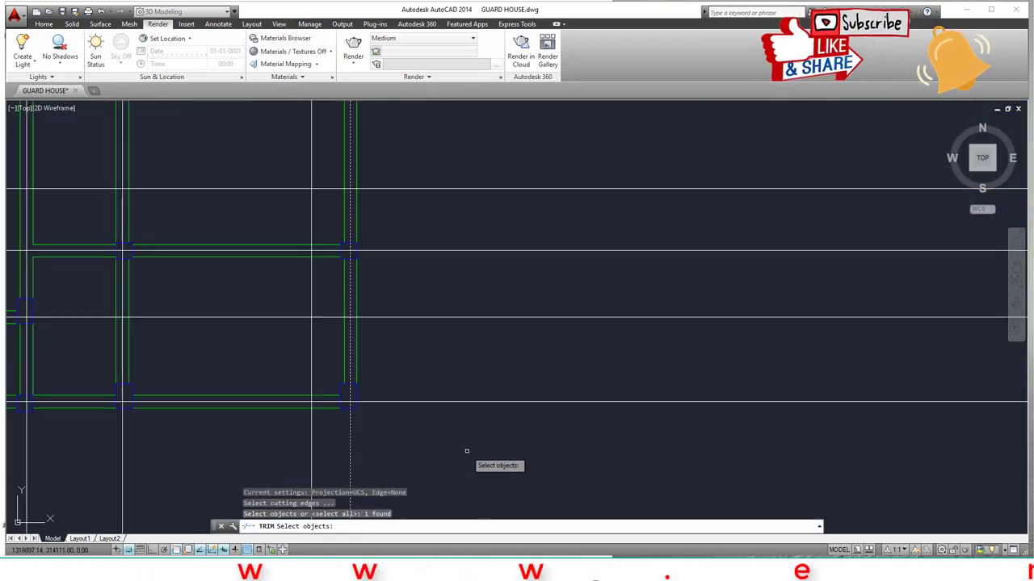
key(Return)
click(585, 440)
scroll(505, 160, down, 3)
click(505, 111)
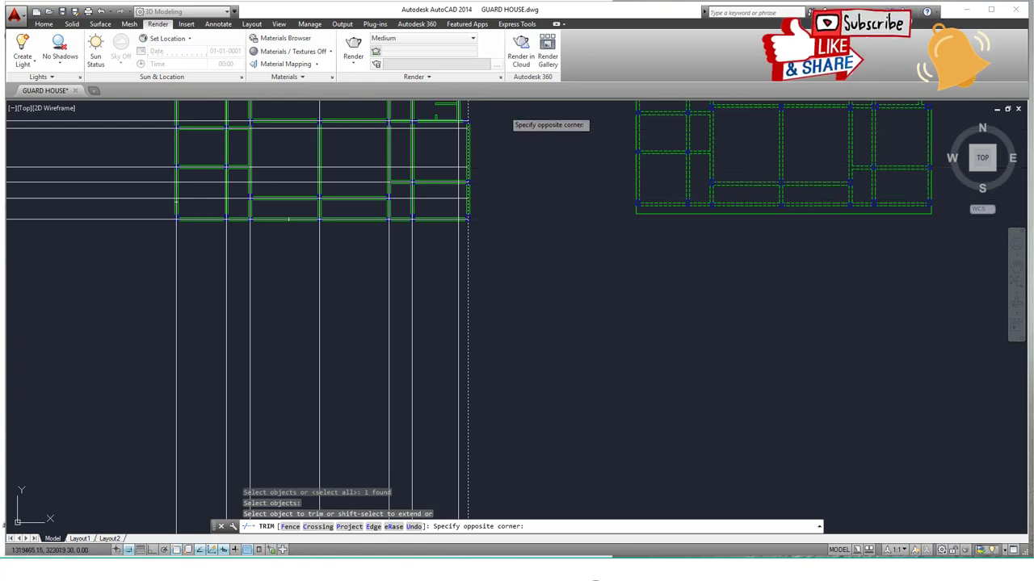
scroll(521, 201, down, 6)
scroll(487, 208, up, 8)
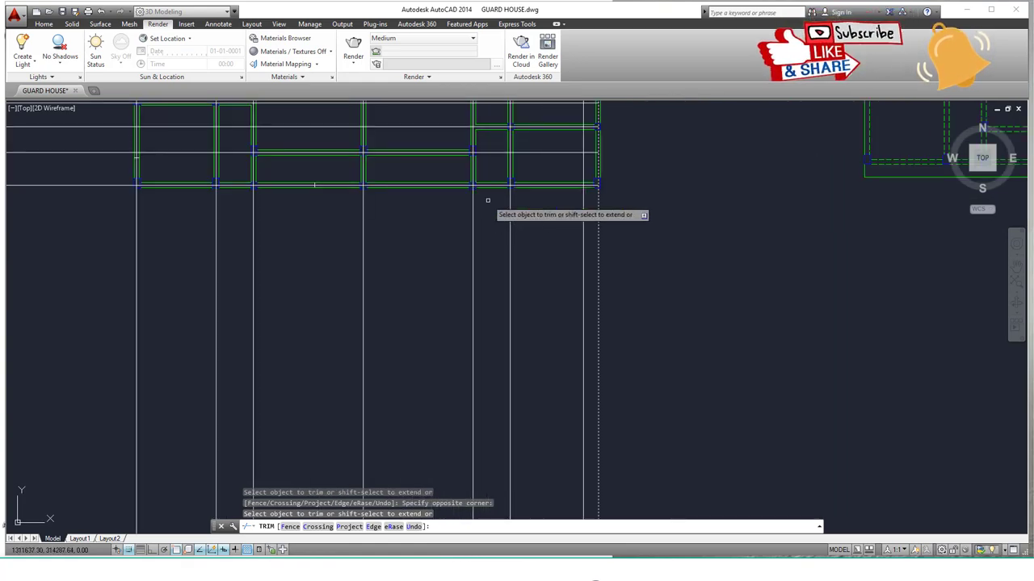
key(Return)
key(Return)
scroll(482, 187, up, 3)
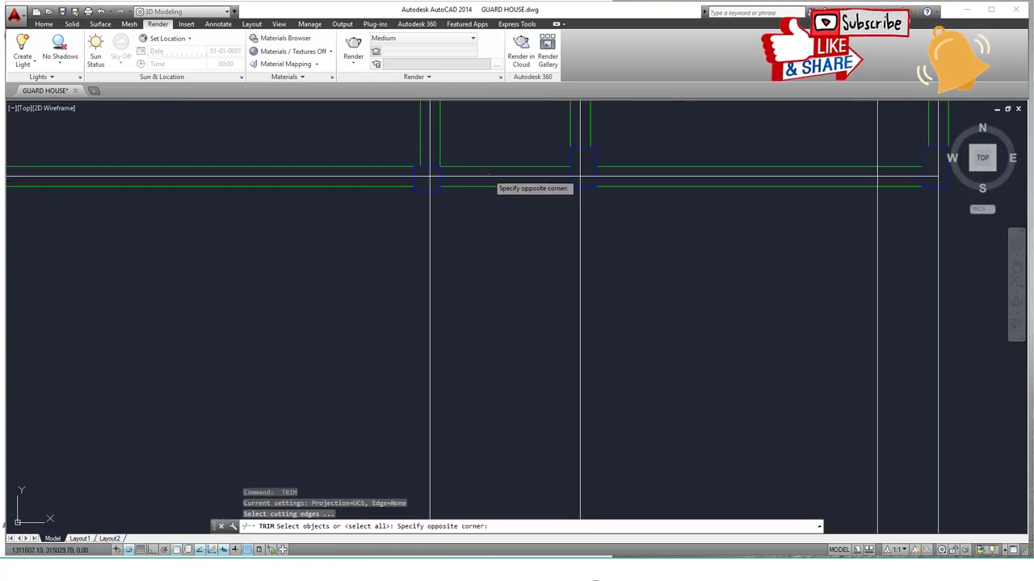
click(489, 176)
key(Return)
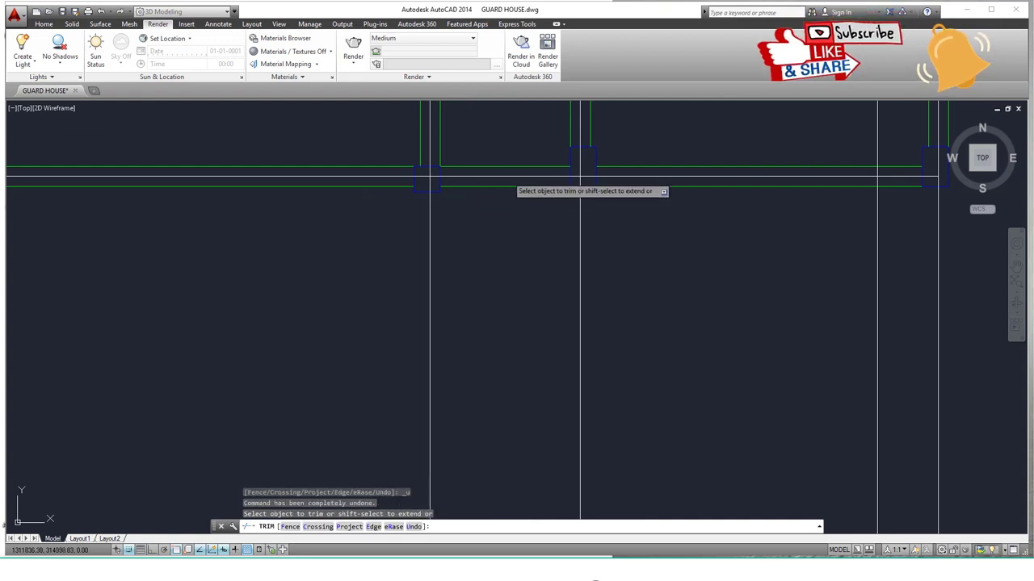
key(Return)
Trim all vertical construction lines where they extend below the bottom beam's centreline
key(Return)
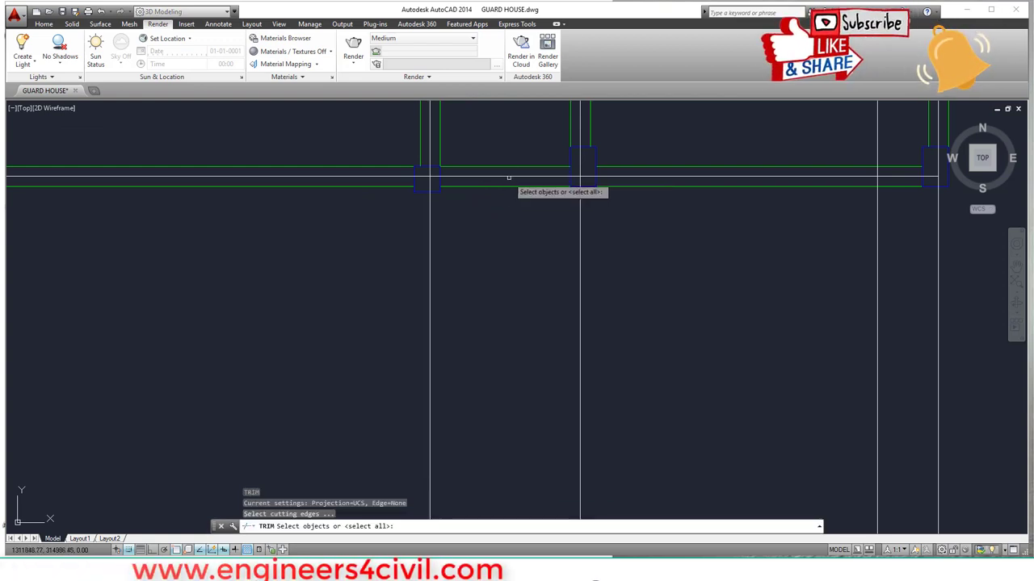
key(Return)
scroll(508, 176, down, 4)
click(642, 342)
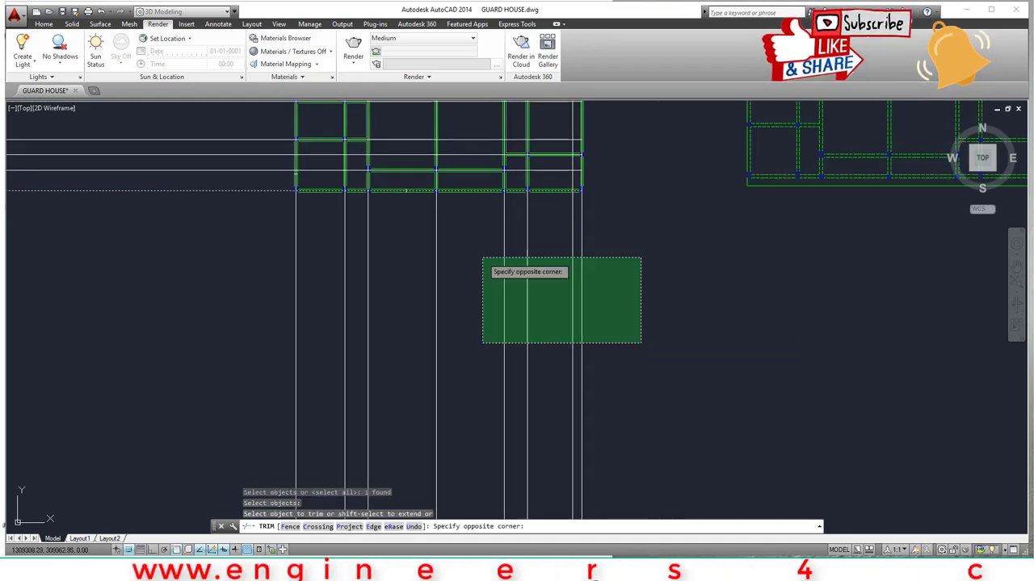
click(233, 230)
scroll(265, 146, up, 5)
key(Return)
Trim all horizontal construction lines where they extend west of the west block's outermost vertical centreline
key(Return)
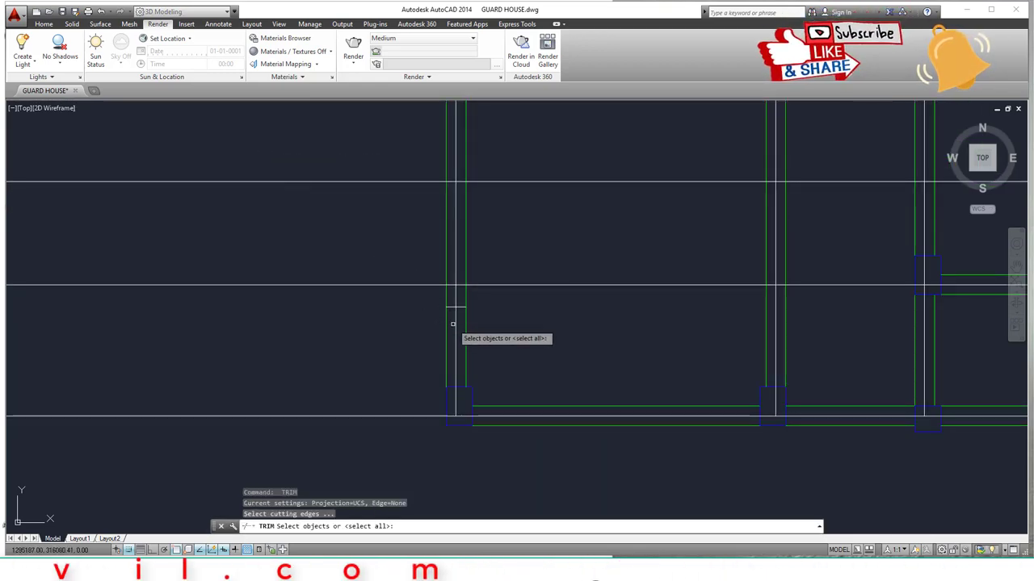
click(454, 325)
key(Return)
click(355, 445)
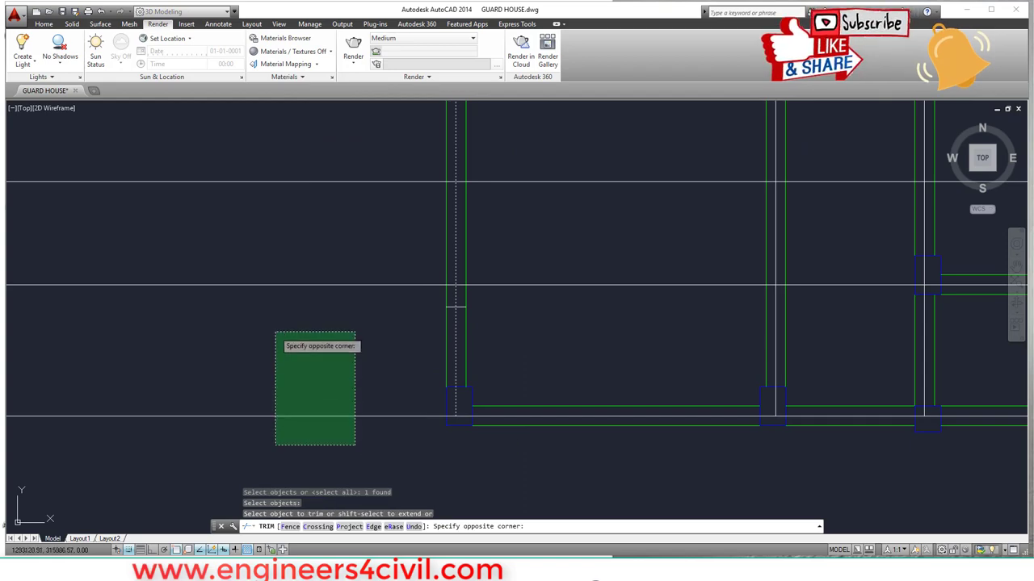
scroll(243, 331, down, 3)
click(204, 226)
scroll(315, 206, up, 4)
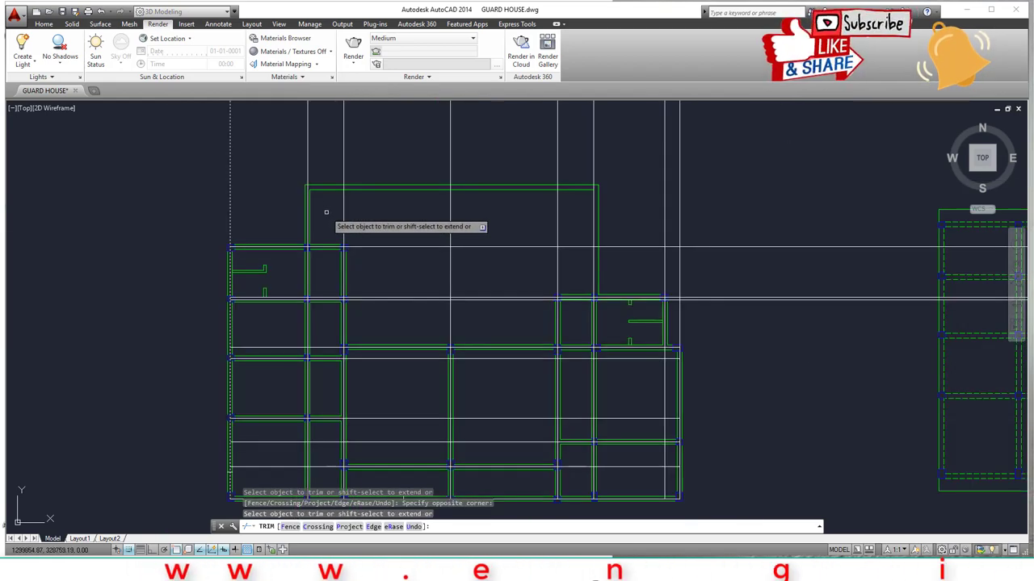
key(Return)
Erase the short leftover tick lines across the west block's outer beam and the central bay's bottom beam
scroll(293, 445, up, 5)
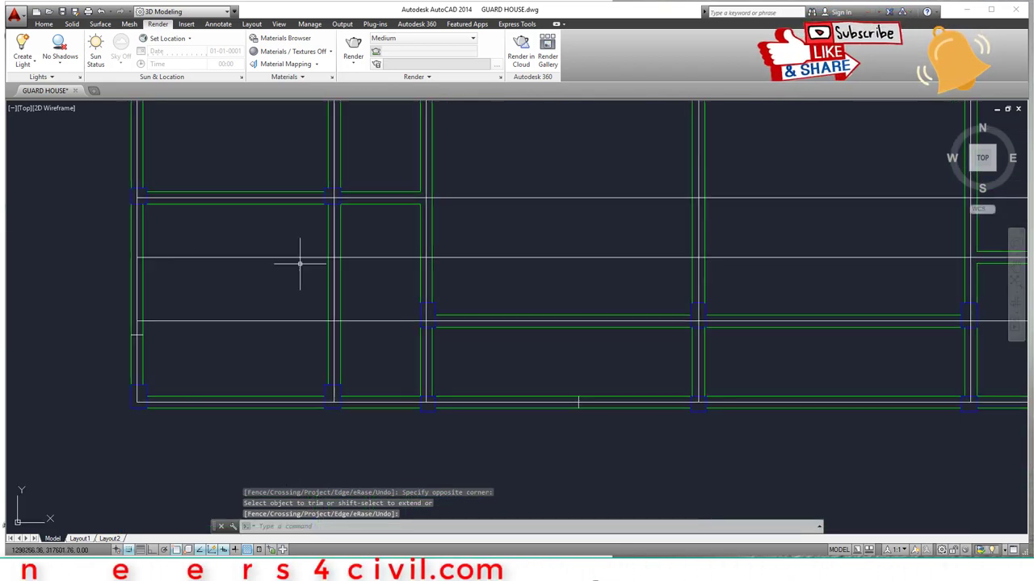
scroll(129, 375, up, 4)
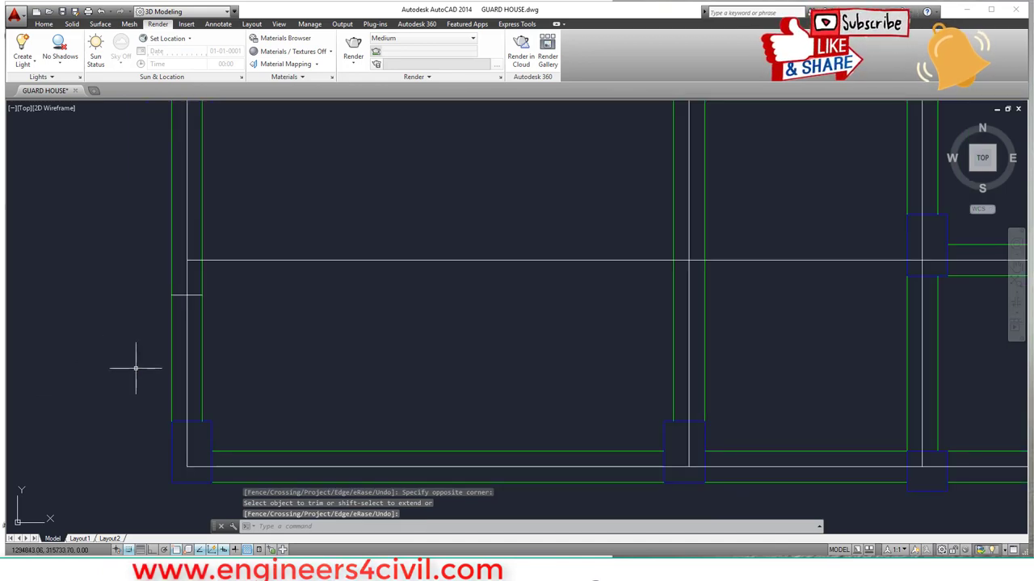
text(era)
key(Return)
click(191, 296)
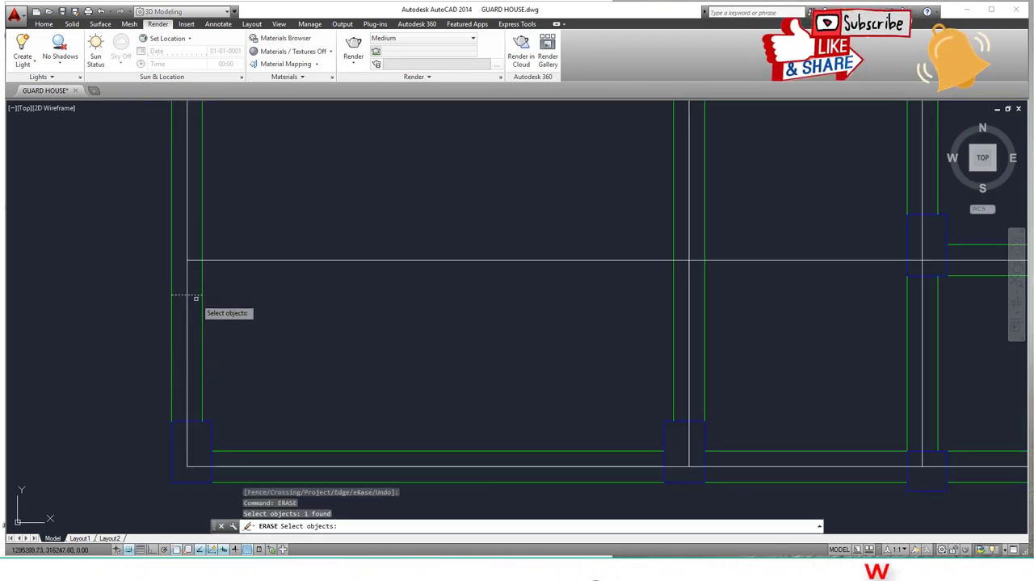
mouse_move(725, 457)
middle_down()
mouse_move(440, 397)
mouse_move(316, 396)
middle_up()
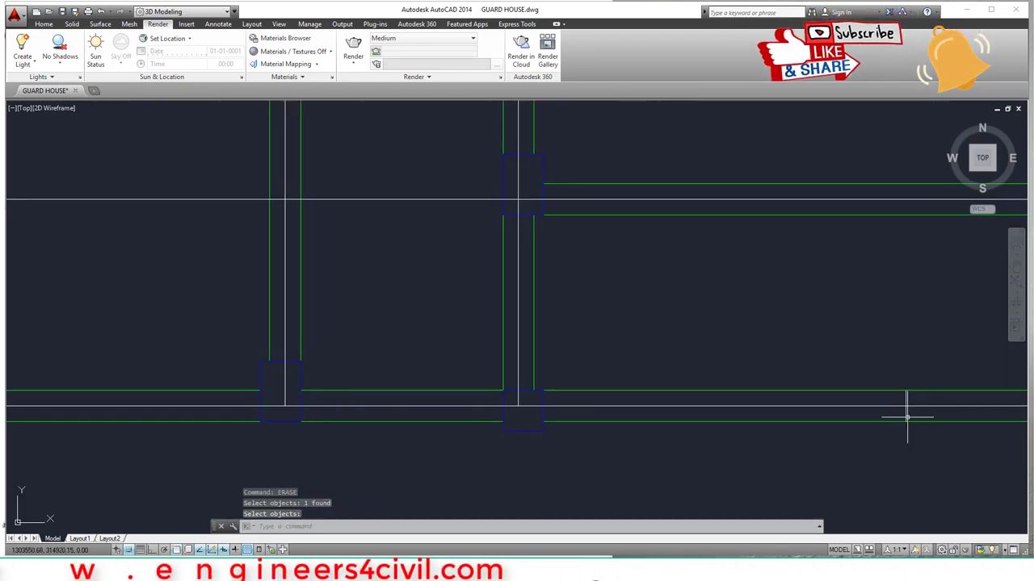
key(Return)
Trim the east block's lower intermediate beam line and the central bay's lower beam line west of the west block's inner vertical centreline
scroll(880, 412, down, 3)
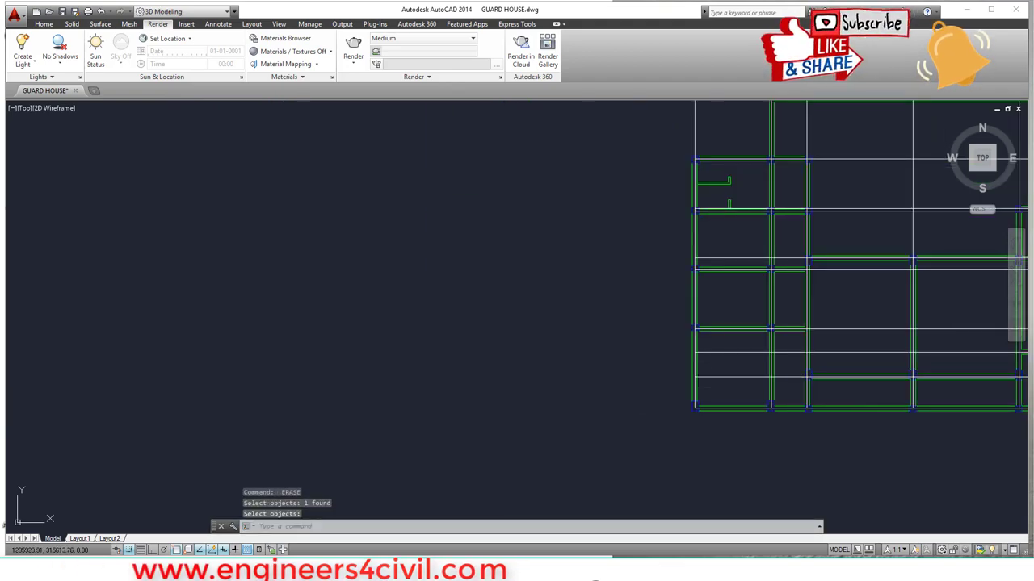
middle_drag(723, 361, 494, 396)
scroll(494, 396, up, 4)
middle_drag(558, 452, 334, 400)
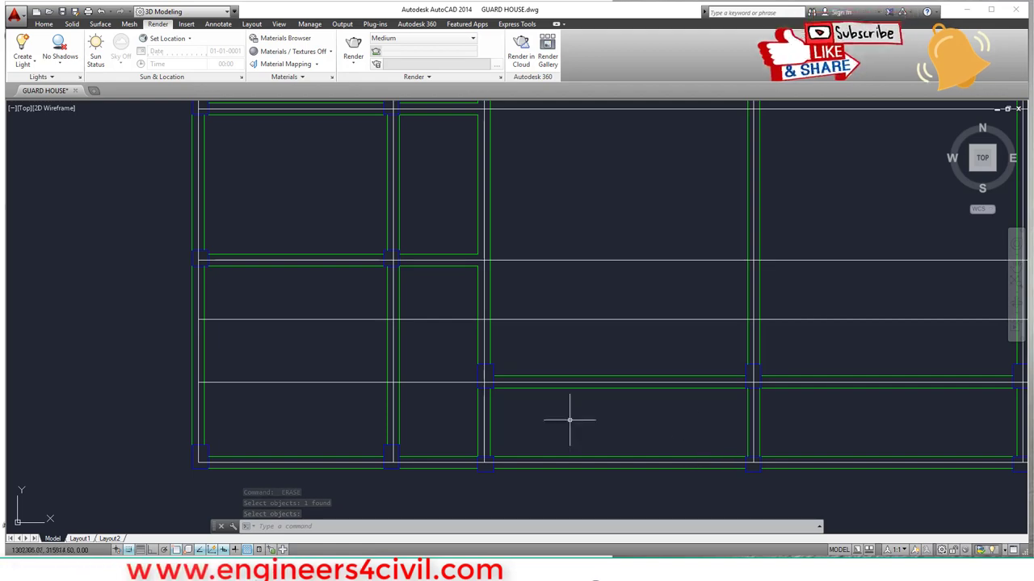
scroll(455, 386, up, 2)
key(Return)
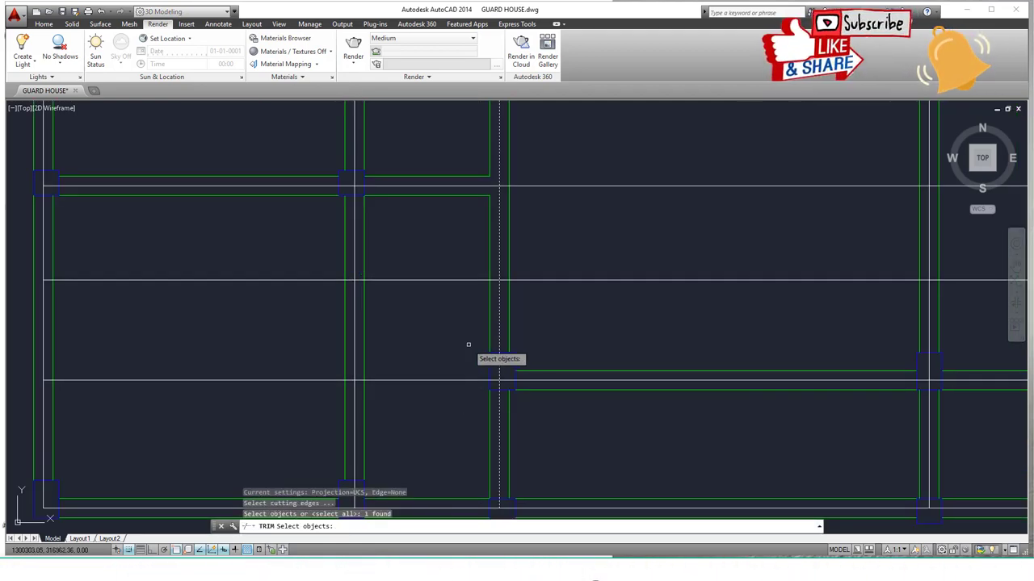
key(Return)
click(448, 280)
click(452, 429)
click(397, 325)
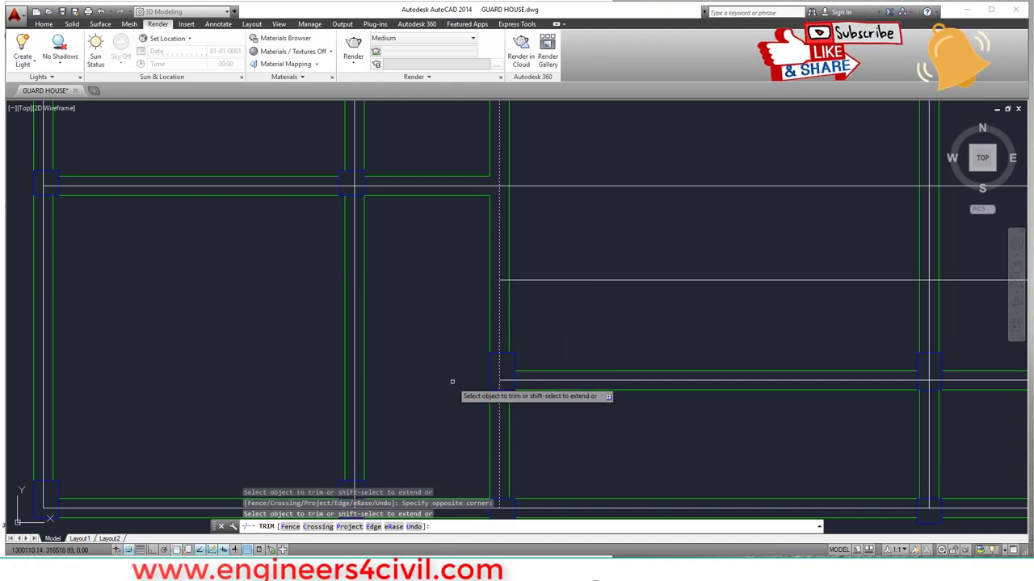
scroll(485, 396, down, 5)
scroll(573, 411, up, 6)
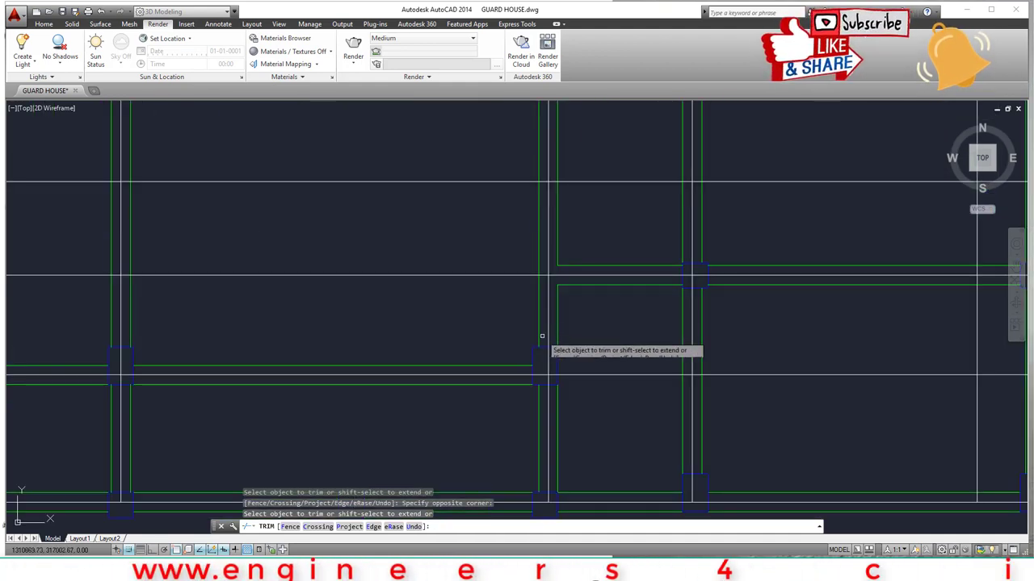
key(Return)
Trim the east block's lower intermediate beam line west of that block's inner vertical centreline, undoing the extra trim on the line above
key(Return)
click(548, 319)
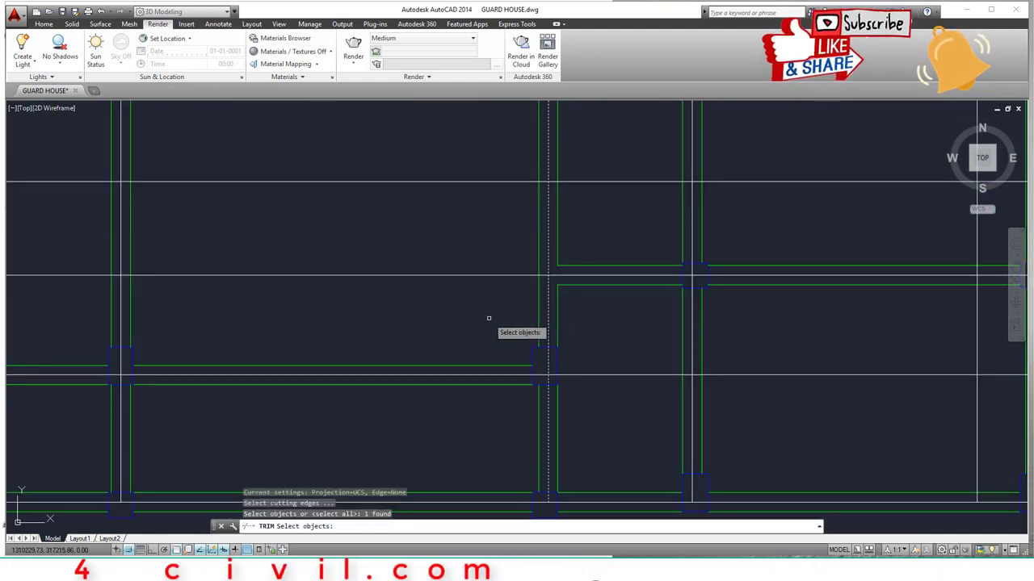
key(Return)
click(489, 318)
click(467, 249)
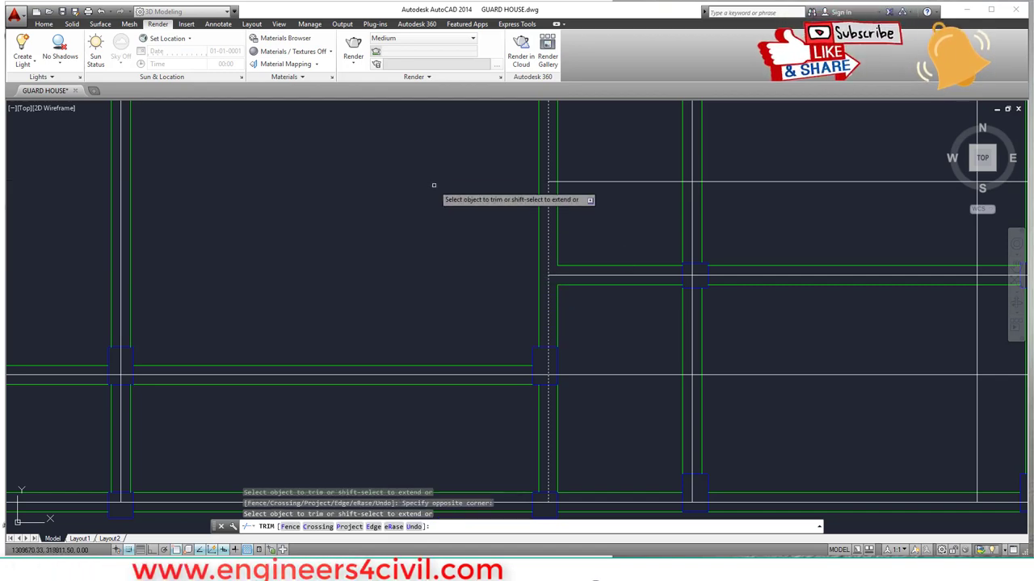
scroll(441, 220, down, 4)
key(ctrl+z)
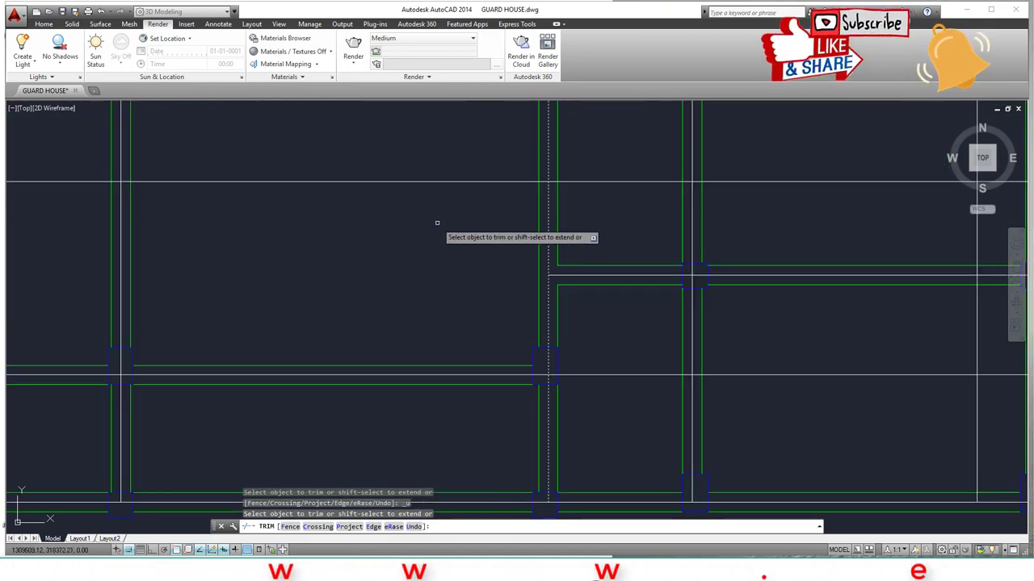
scroll(387, 306, down, 4)
scroll(310, 300, up, 6)
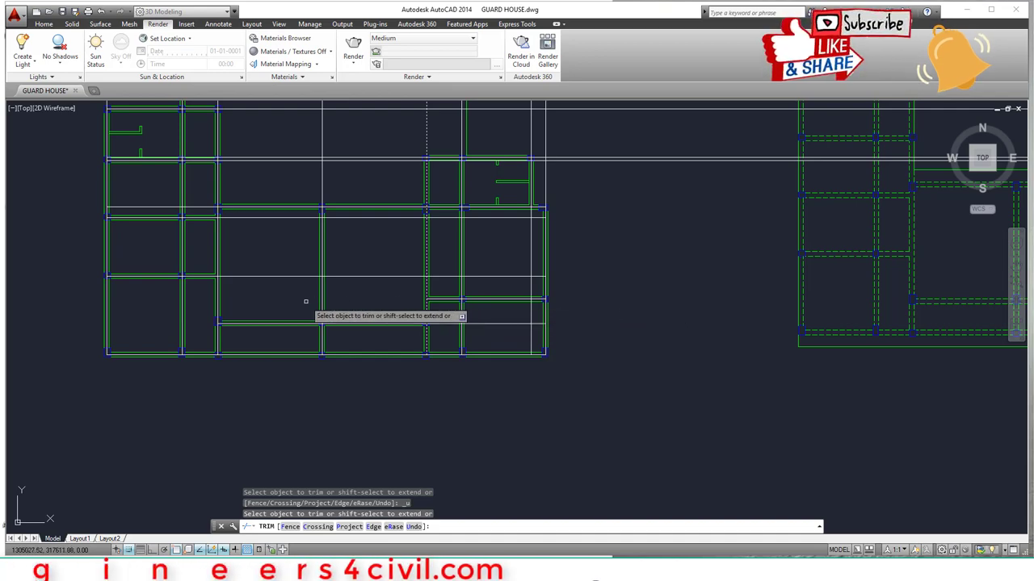
key(Return)
Trim the west block's lower intermediate beam line where it runs east of that block's inner vertical centreline
key(Return)
click(152, 269)
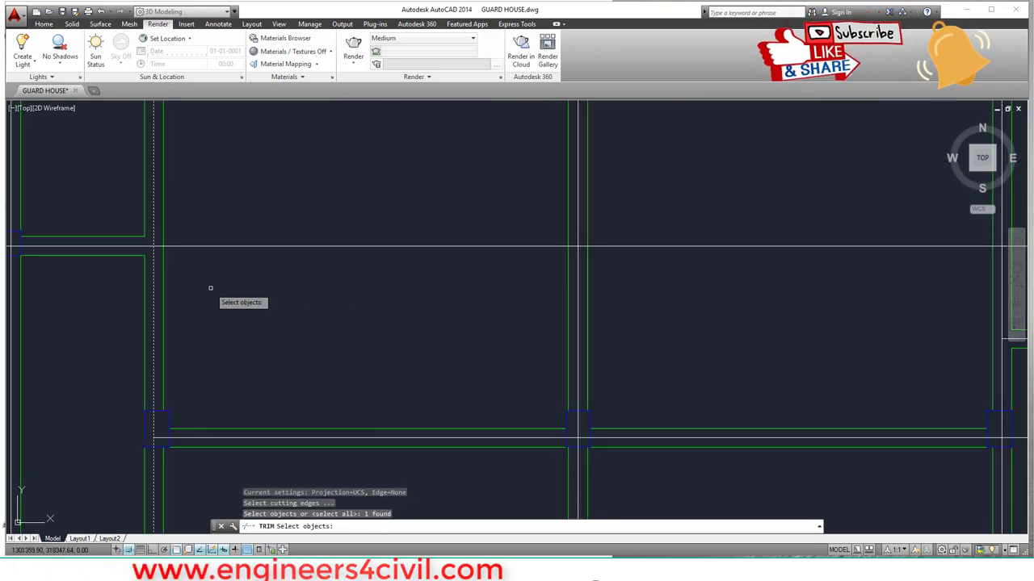
key(Return)
click(263, 292)
click(246, 232)
scroll(256, 239, down, 4)
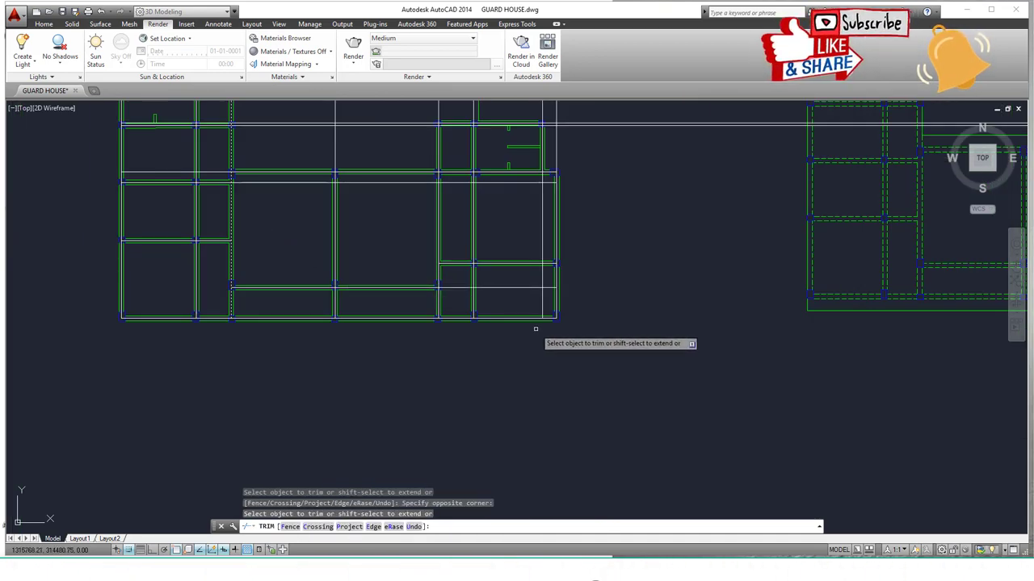
scroll(452, 307, up, 3)
key(Return)
Trim the central bay's lower beam line where it extends into the east block past that block's inner vertical centreline
key(Return)
scroll(441, 299, up, 2)
scroll(441, 299, up, 2)
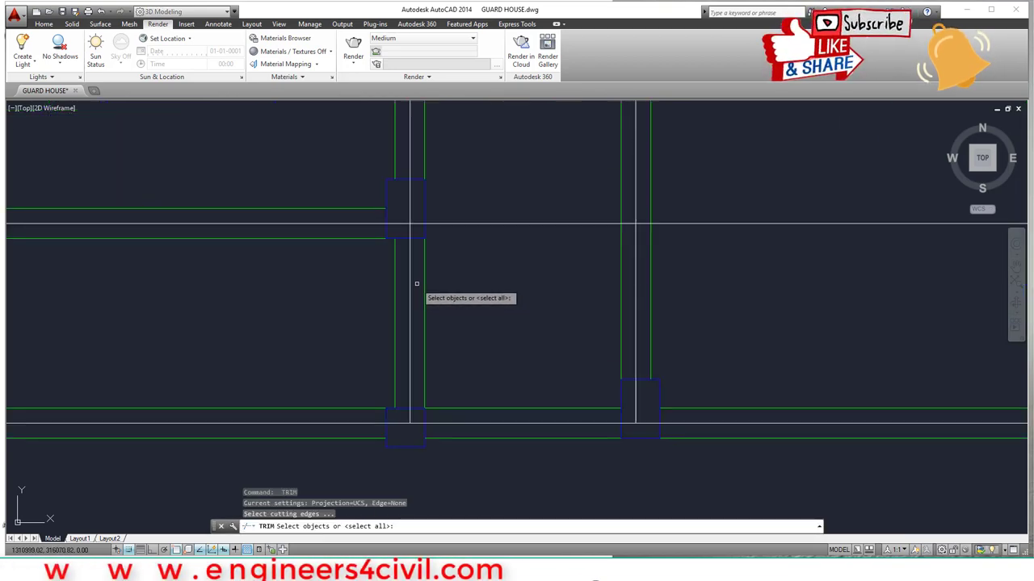
click(409, 281)
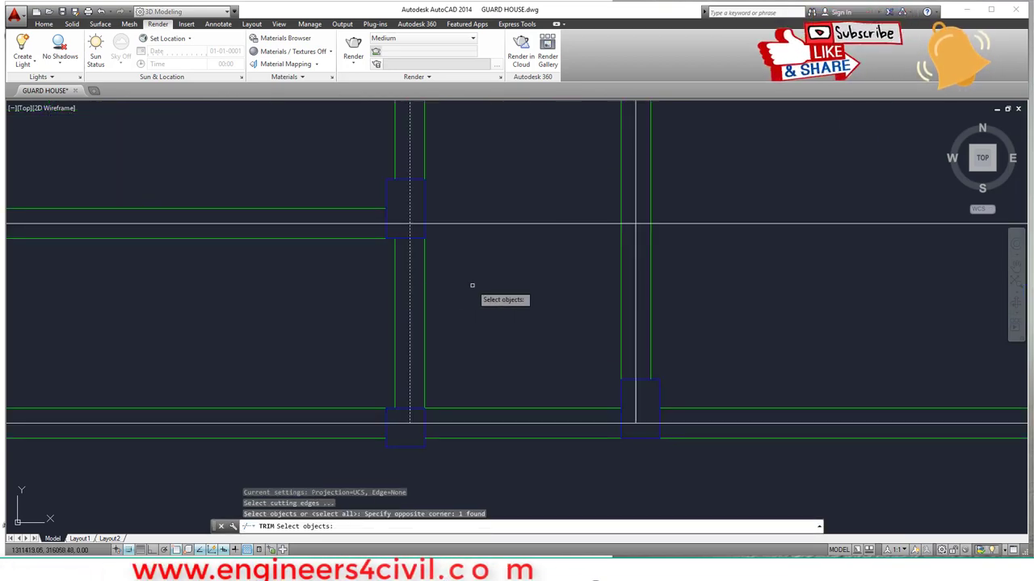
key(Return)
click(511, 282)
click(464, 196)
scroll(499, 239, down, 6)
scroll(531, 259, up, 6)
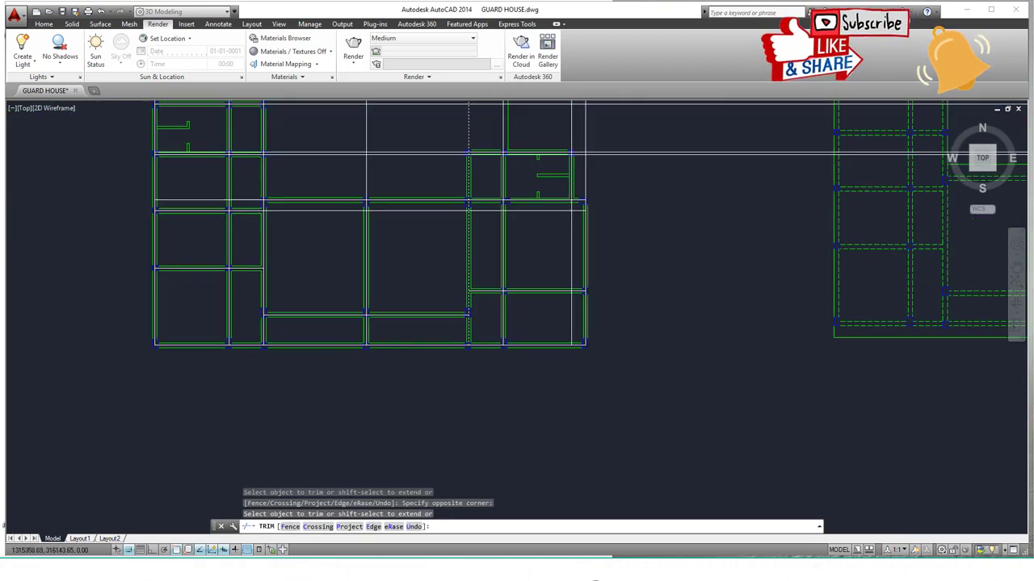
key(Return)
Trim the vertical line of the east block's upper room below the central bay's upper beam centreline
key(Return)
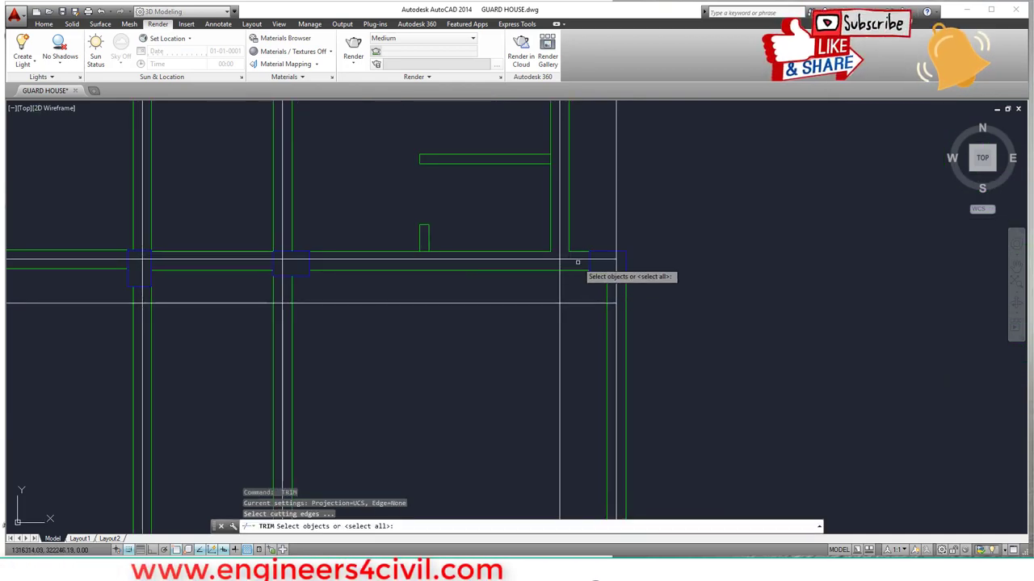
click(578, 260)
key(Return)
click(543, 336)
scroll(542, 337, down, 6)
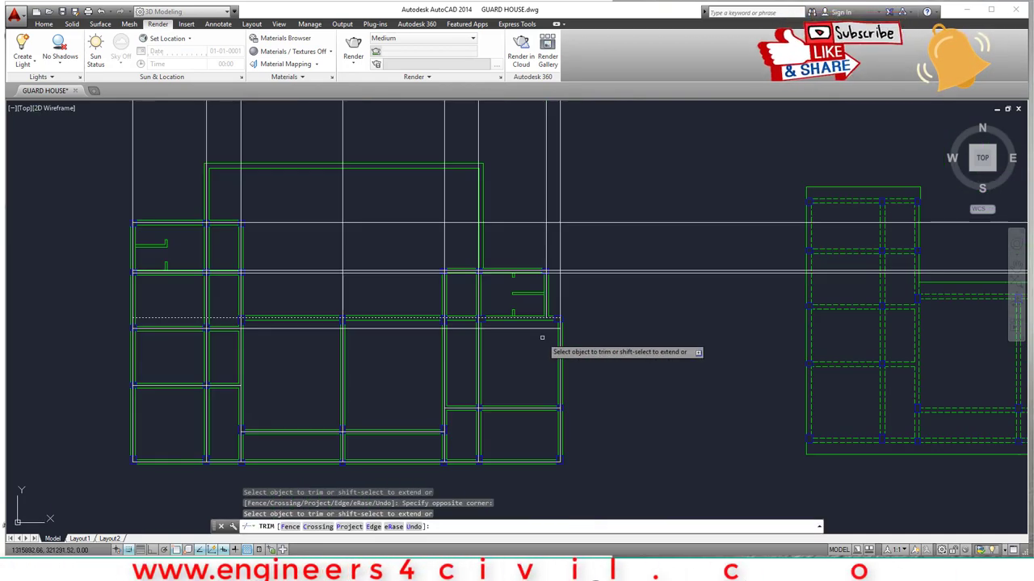
scroll(223, 325, up, 6)
key(Return)
Trim the west block's beam line just below the central bay's upper beam, east of that block's inner vertical centreline
key(Return)
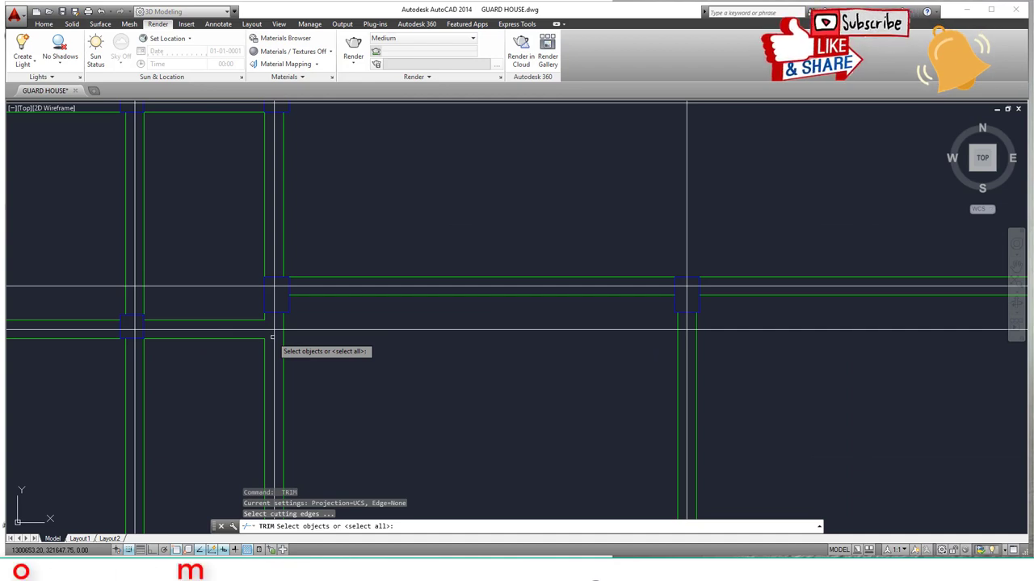
key(Return)
click(412, 350)
click(408, 333)
scroll(332, 325, down, 5)
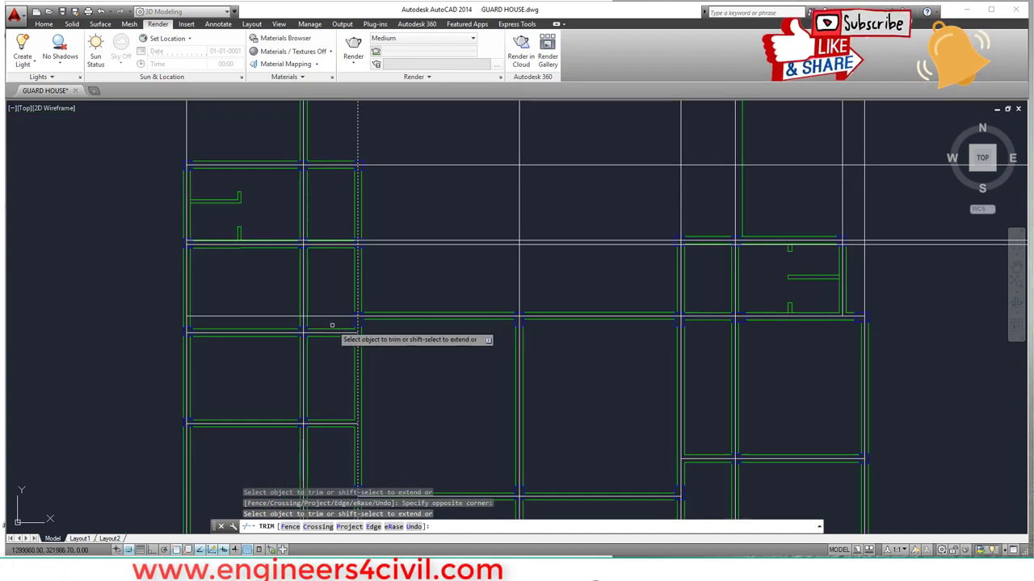
Trim the central bay's upper beam line where it runs west of the west block's inner vertical centreline
scroll(331, 326, up, 4)
key(Return)
key(Return)
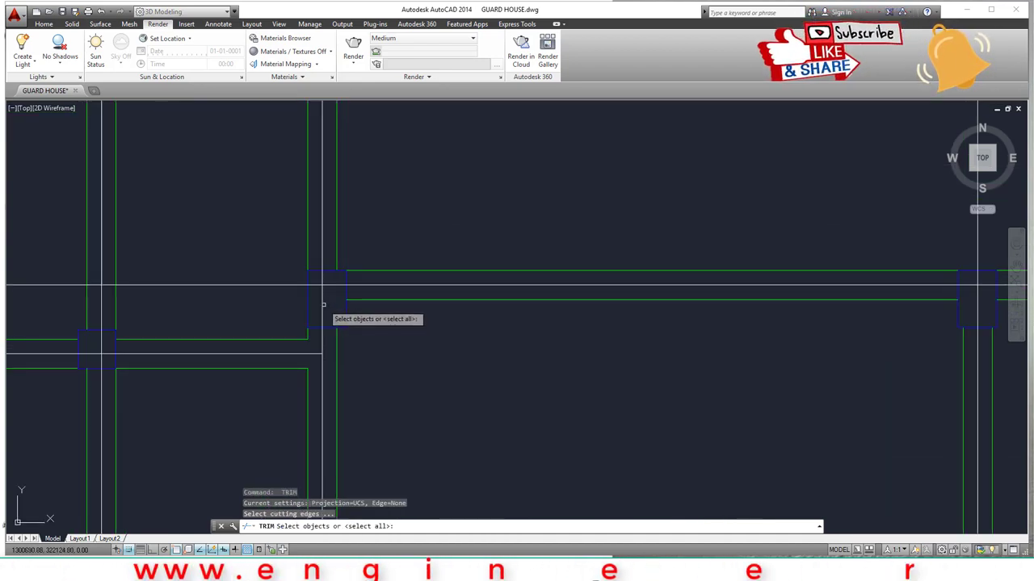
key(Return)
key(Escape)
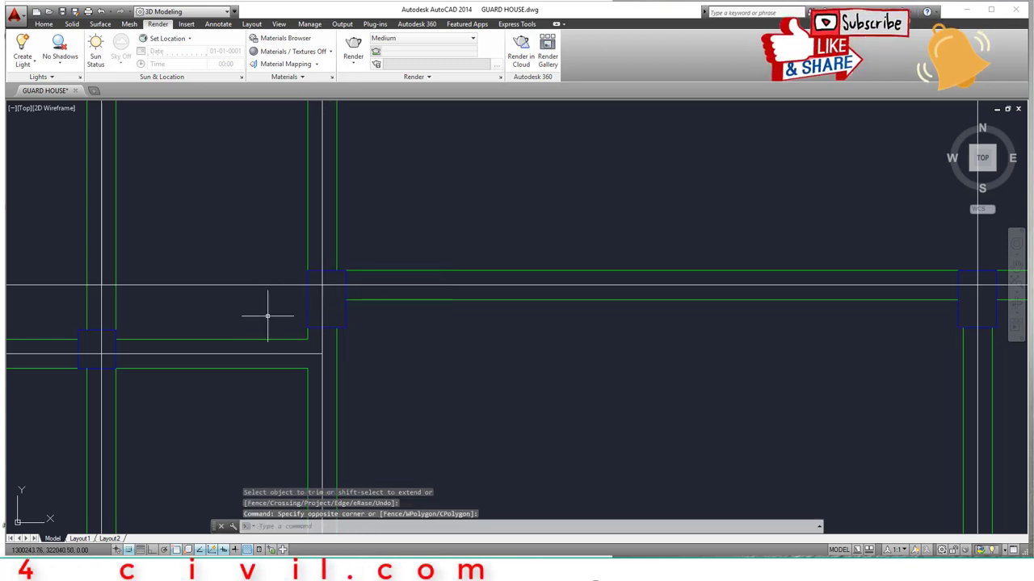
key(Return)
click(323, 308)
key(Return)
click(288, 303)
click(264, 271)
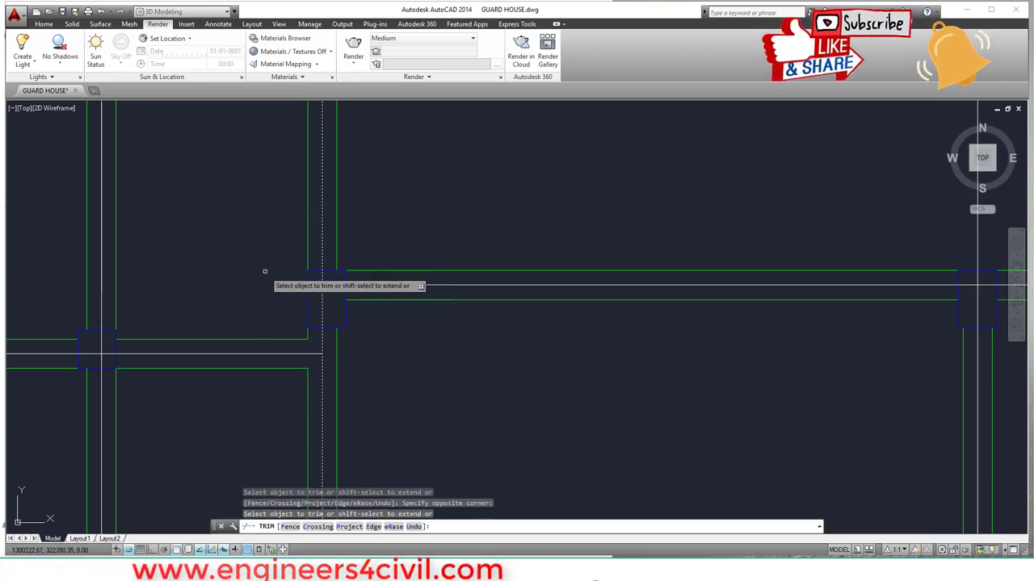
Trim the east block's outermost vertical line above the central bay's upper beam centreline
scroll(272, 278, down, 5)
scroll(625, 391, down, 4)
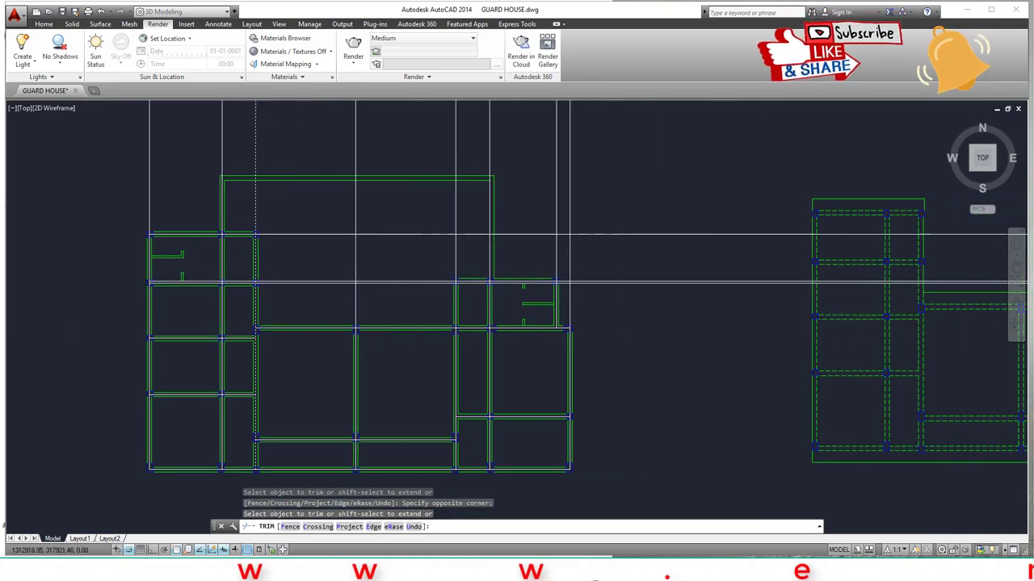
scroll(576, 340, up, 8)
scroll(563, 299, up, 4)
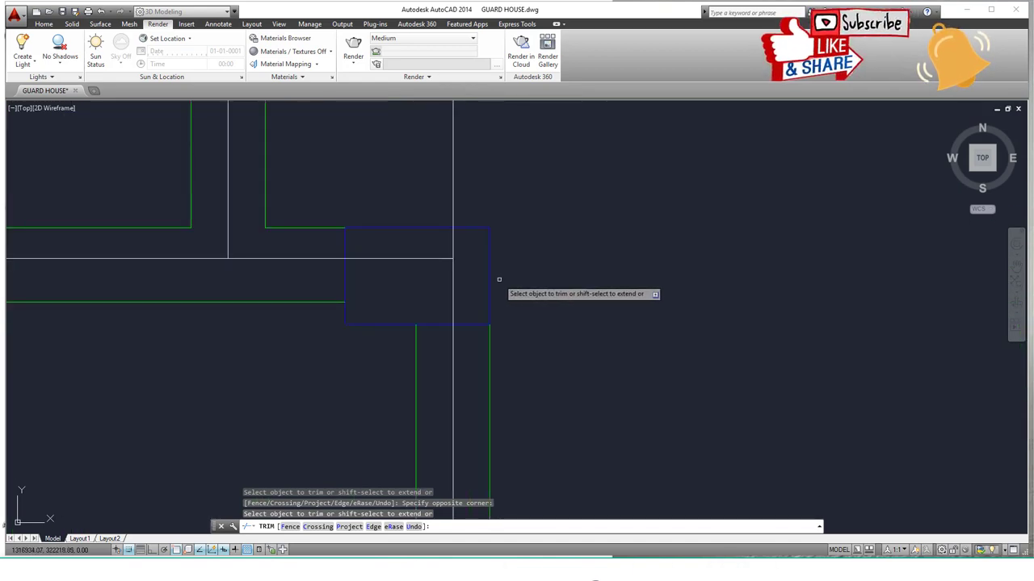
key(Return)
key(Return)
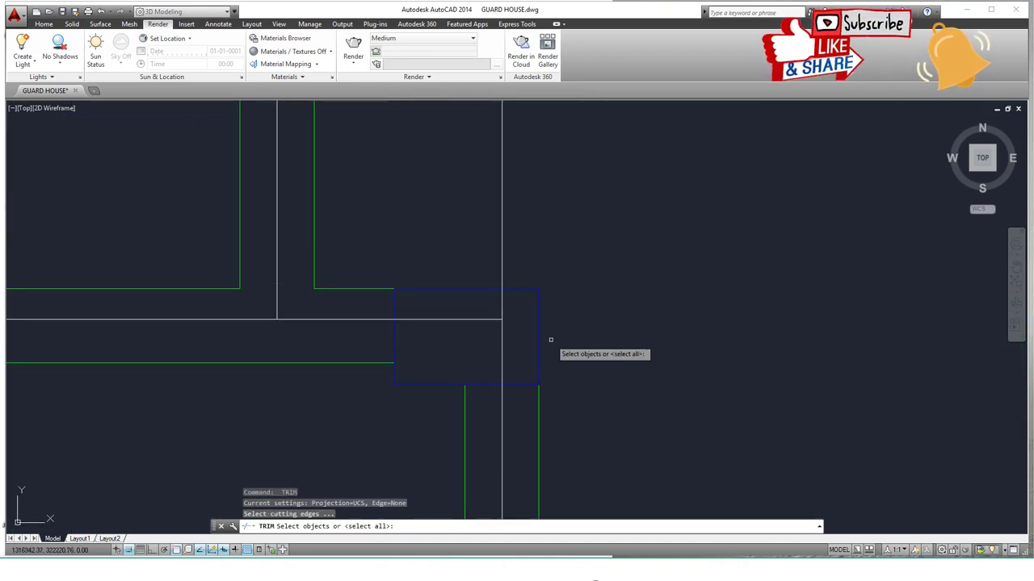
key(Return)
click(534, 257)
click(445, 219)
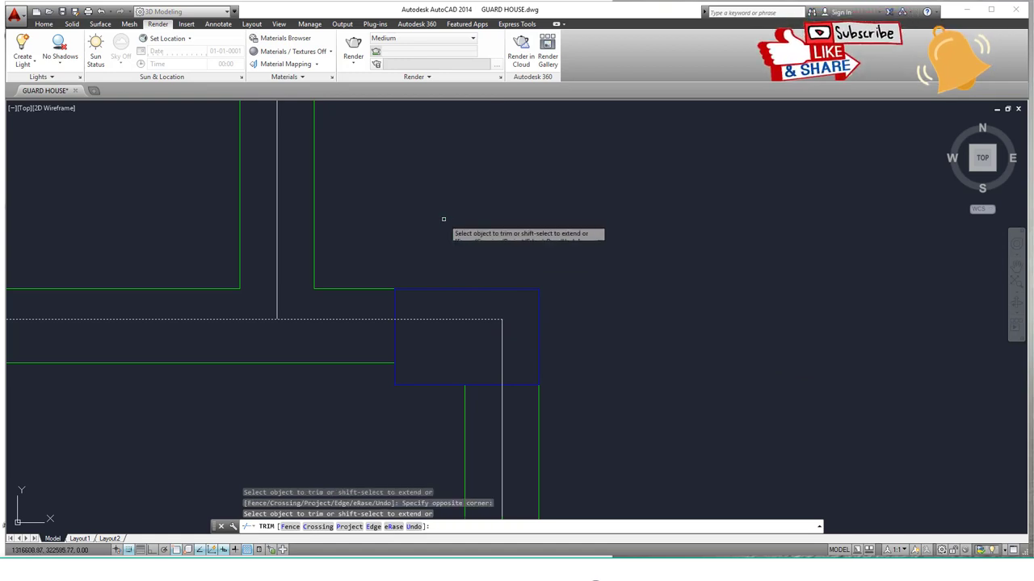
Trim the top beam line of the east block's upper room where it runs east of that room's outer vertical centreline
scroll(527, 245, down, 5)
middle_drag(460, 217, 544, 404)
scroll(565, 387, up, 2)
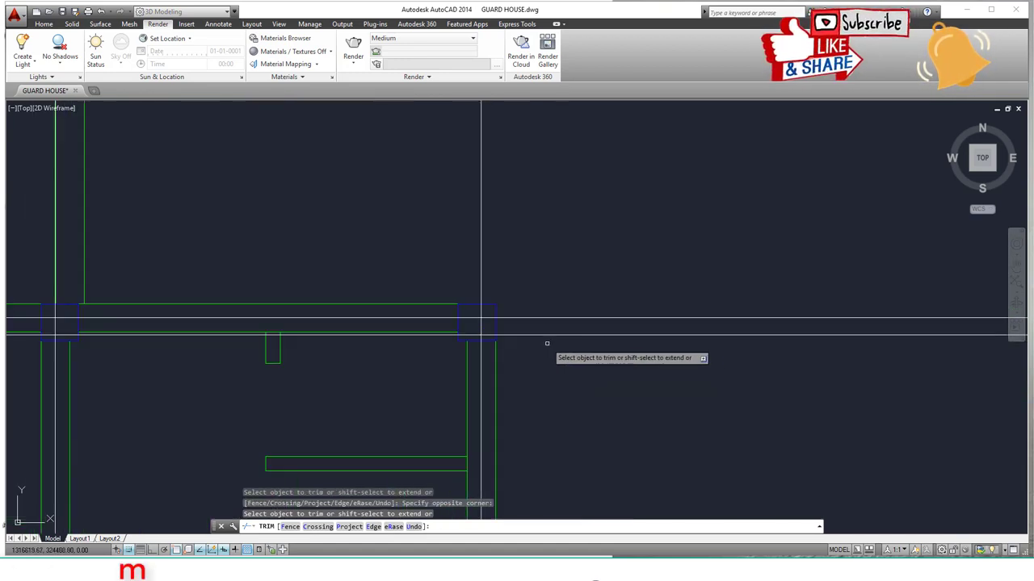
key(Return)
key(Return)
scroll(509, 364, up, 4)
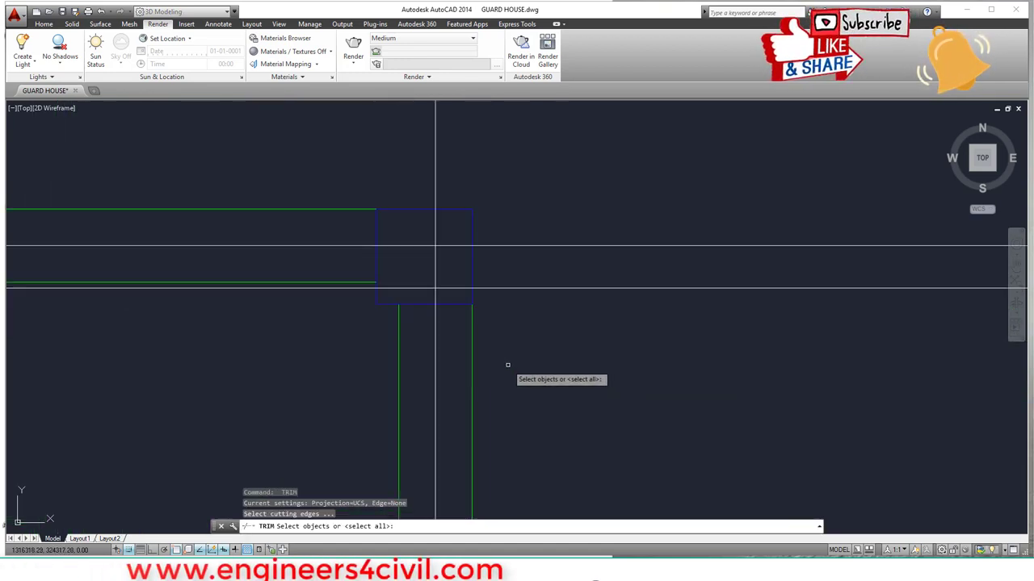
click(439, 349)
key(Return)
click(538, 268)
click(531, 214)
scroll(533, 233, down, 4)
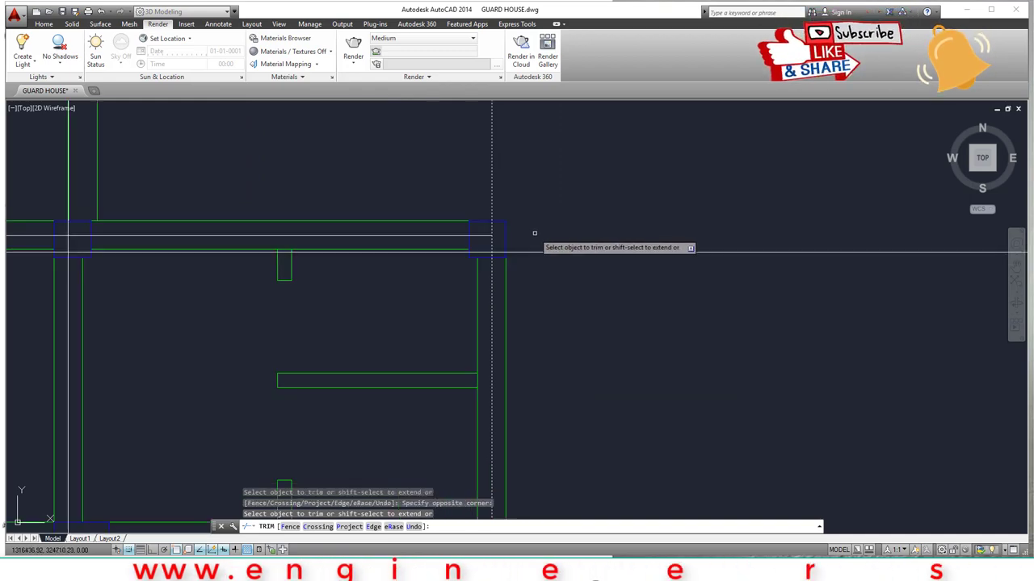
Trim the outer vertical line of the east block's upper room above that room's top beam centreline
scroll(403, 277, up, 2)
key(Return)
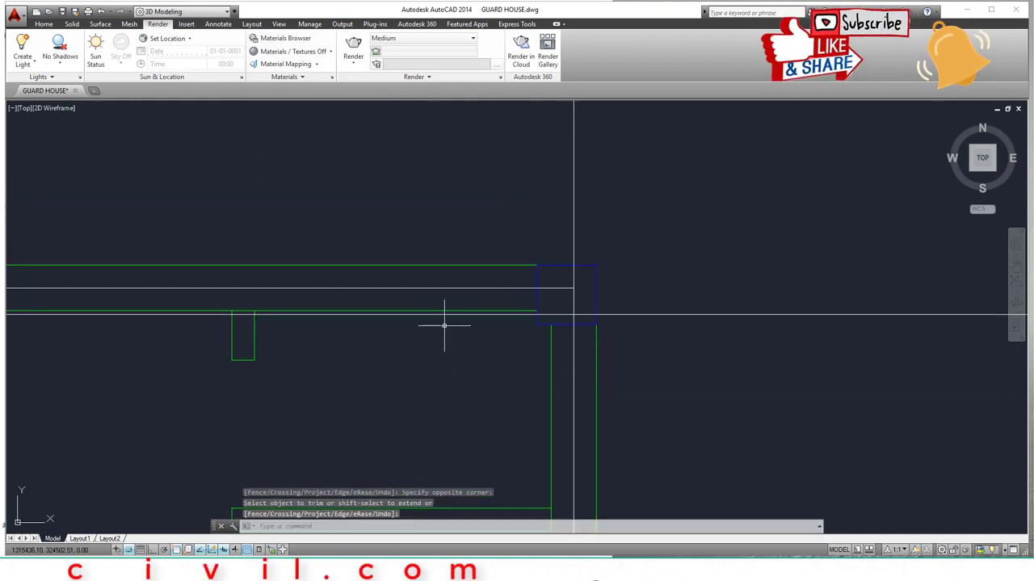
key(Return)
click(454, 288)
key(Return)
click(627, 232)
click(509, 184)
Trim the central bay's middle vertical line above the bay's upper beam centreline
scroll(559, 219, down, 6)
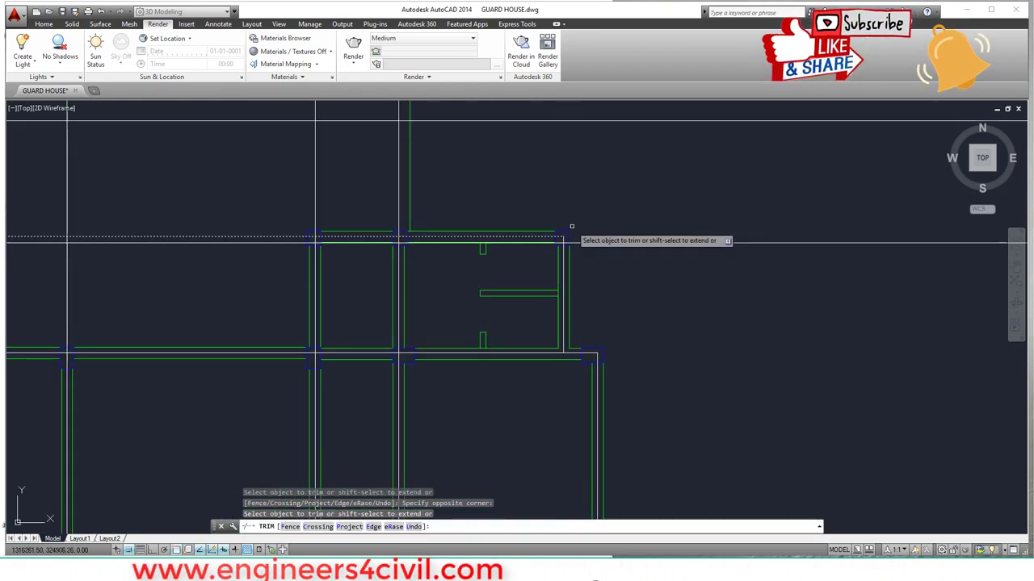
scroll(497, 339, up, 2)
scroll(266, 420, up, 3)
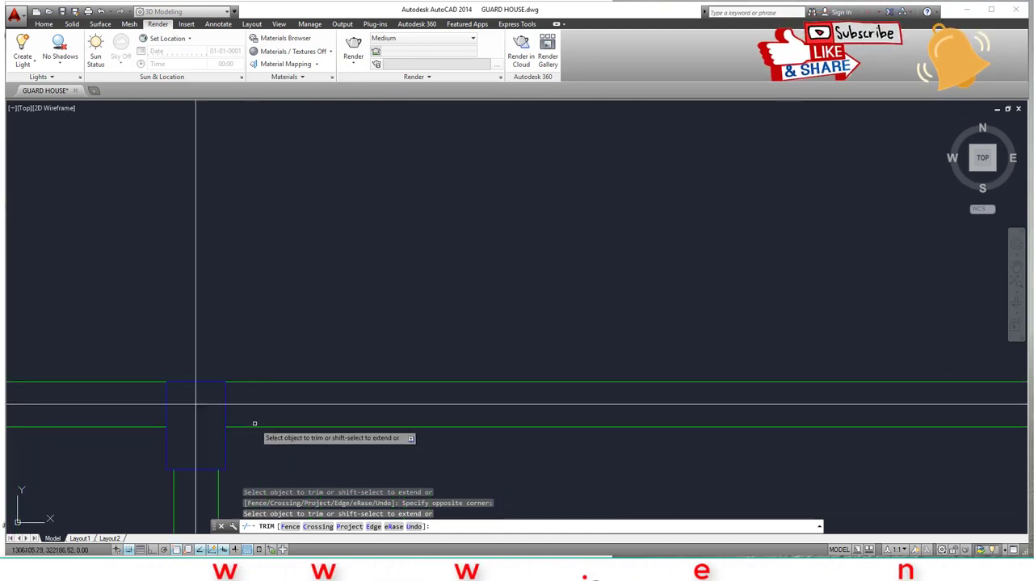
key(Return)
key(Return)
click(256, 405)
key(Return)
click(275, 338)
click(184, 281)
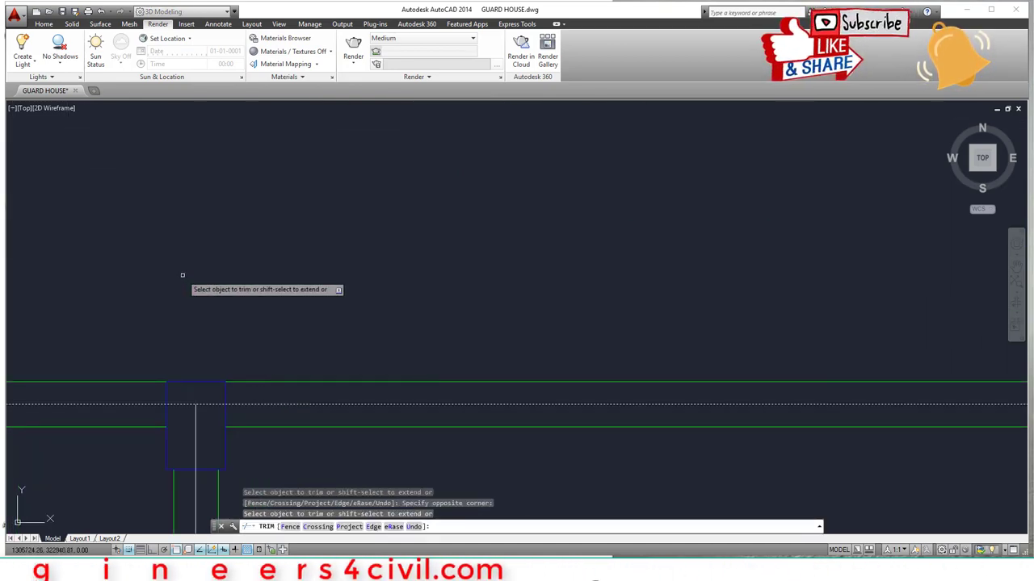
key(Return)
Trim the three uppermost horizontal lines where they run east of the west block's inner vertical centreline
scroll(243, 299, down, 5)
scroll(202, 329, up, 3)
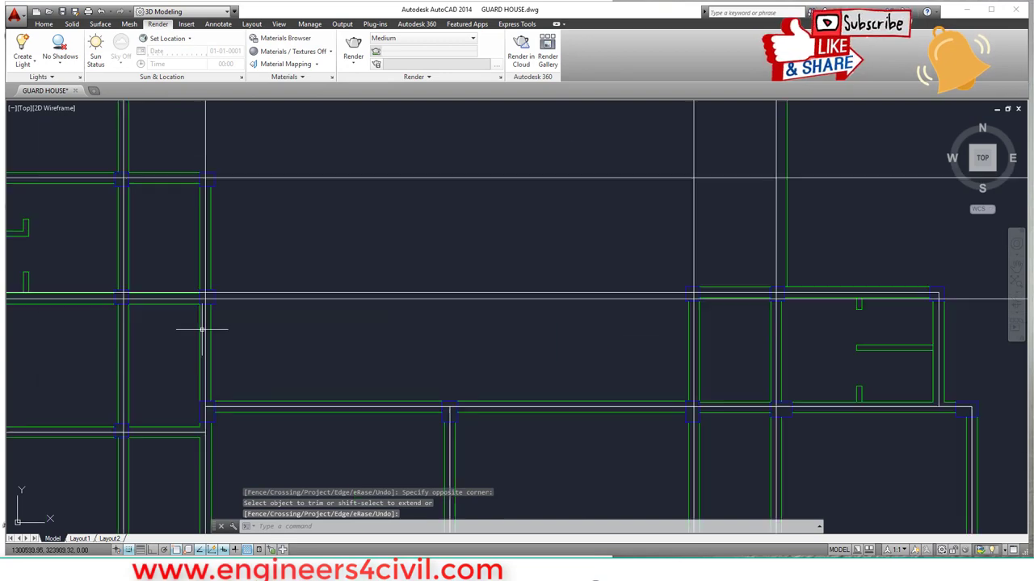
key(Return)
click(203, 312)
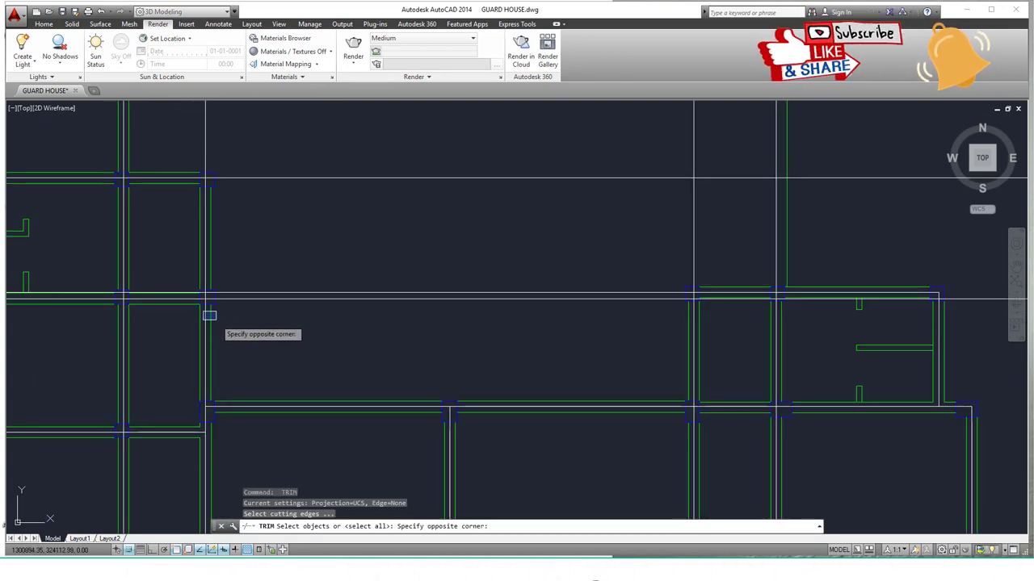
click(206, 325)
click(206, 325)
key(Return)
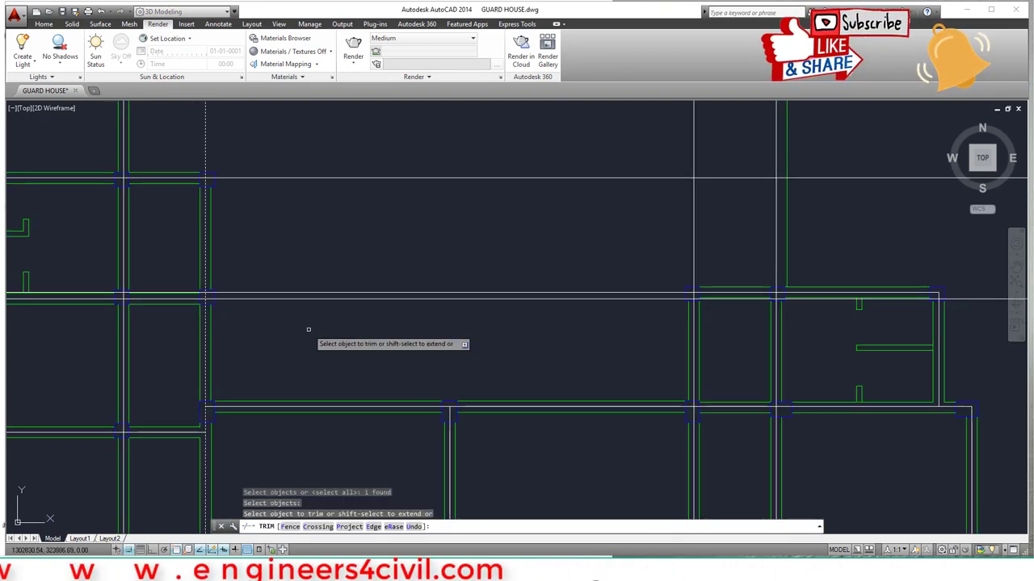
click(307, 329)
click(280, 276)
scroll(293, 292, down, 5)
scroll(339, 349, up, 5)
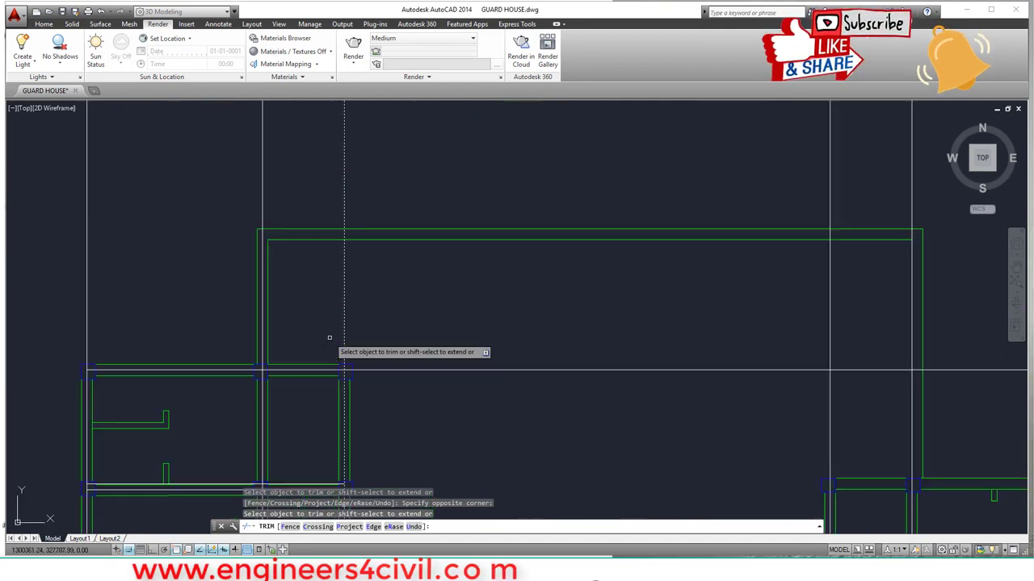
key(Return)
Trim the west block's three vertical lines above that block's top beam centreline
key(Return)
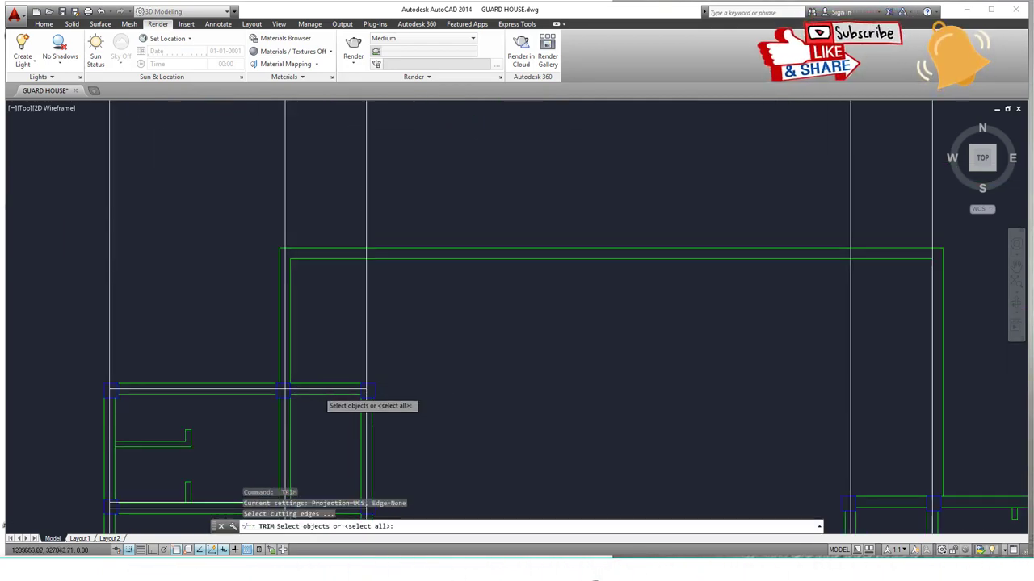
scroll(320, 392, up, 5)
click(326, 382)
key(Return)
click(546, 333)
click(444, 278)
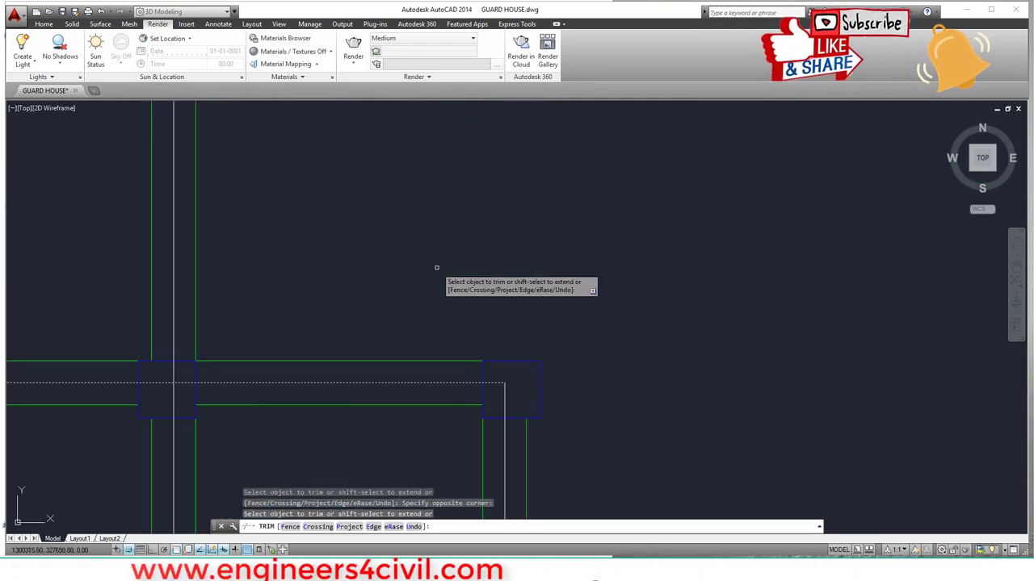
scroll(195, 310, down, 6)
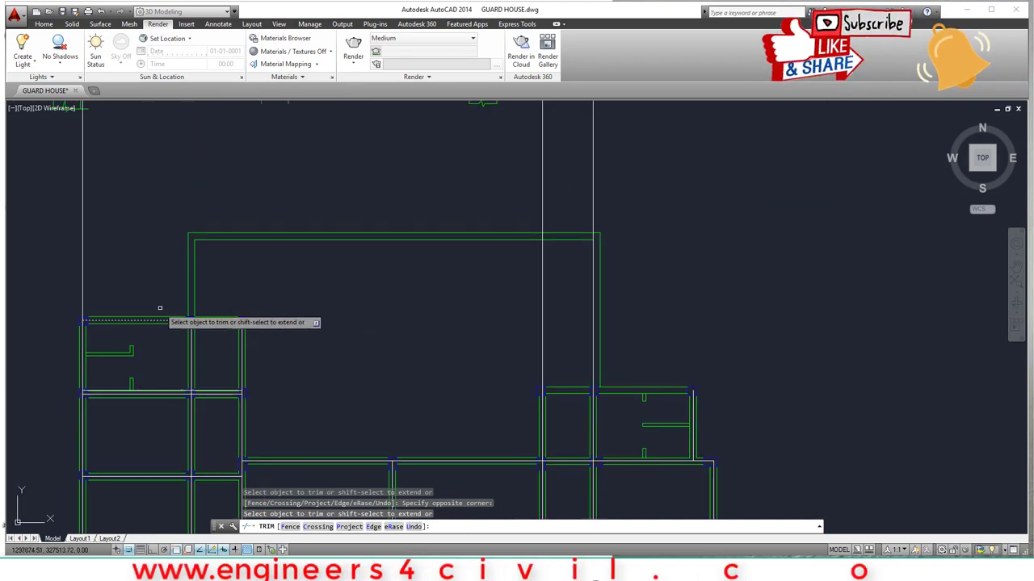
click(102, 288)
click(66, 271)
Copy the central bay's upper beam centreline up onto the top beam of the east block's upper room
scroll(219, 310, down, 3)
scroll(298, 368, up, 4)
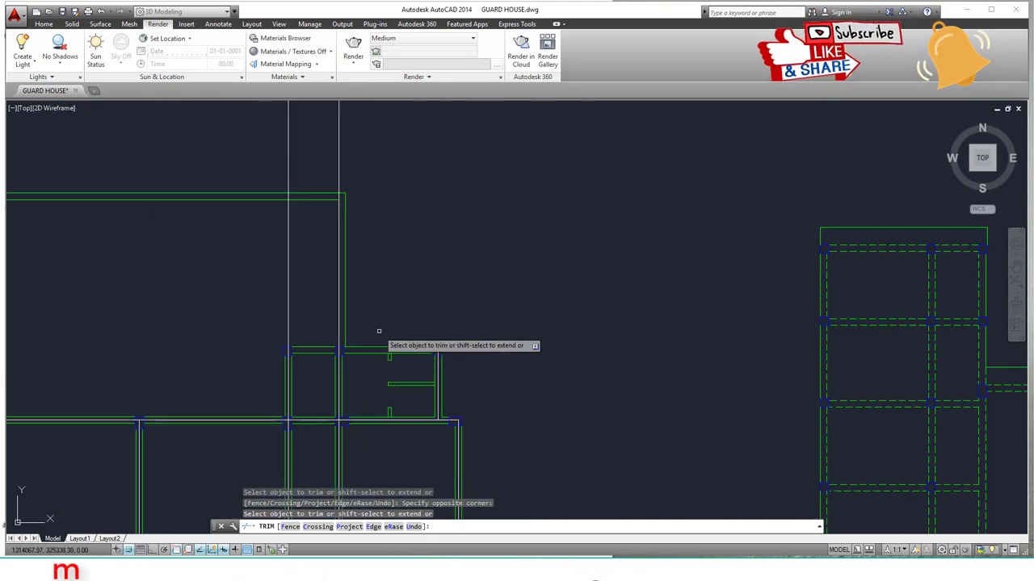
scroll(347, 355, up, 2)
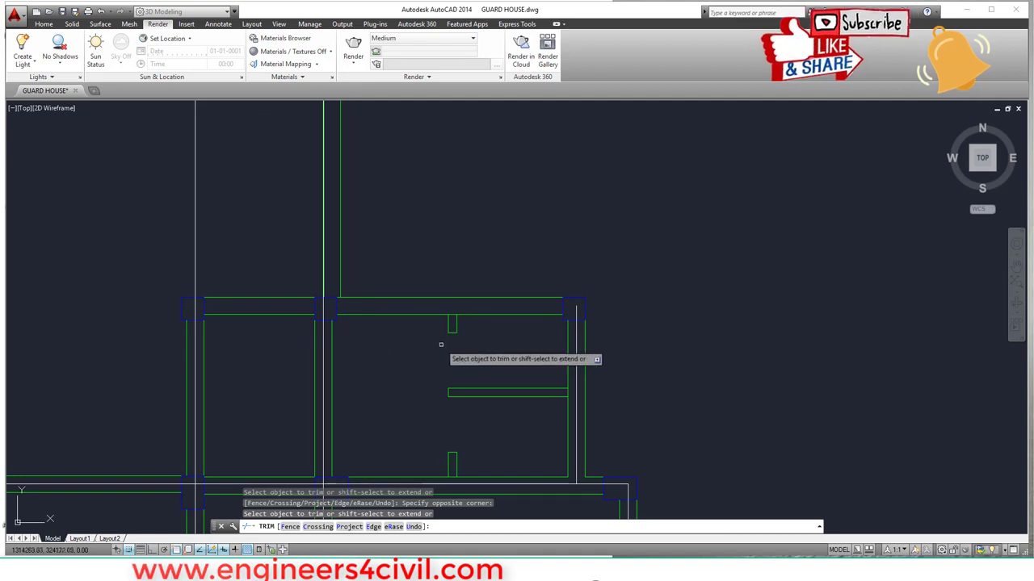
scroll(396, 355, down, 4)
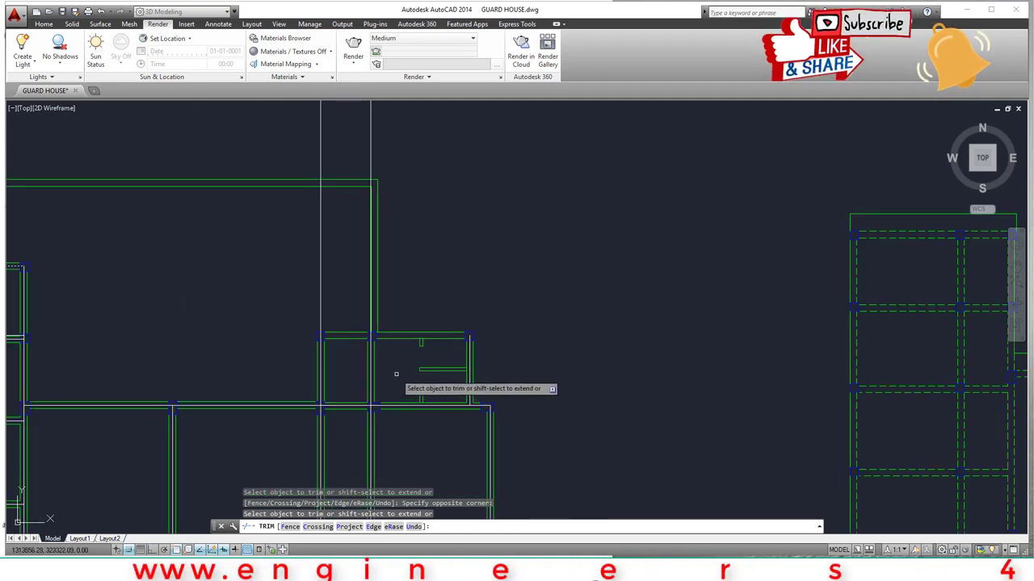
key(Escape)
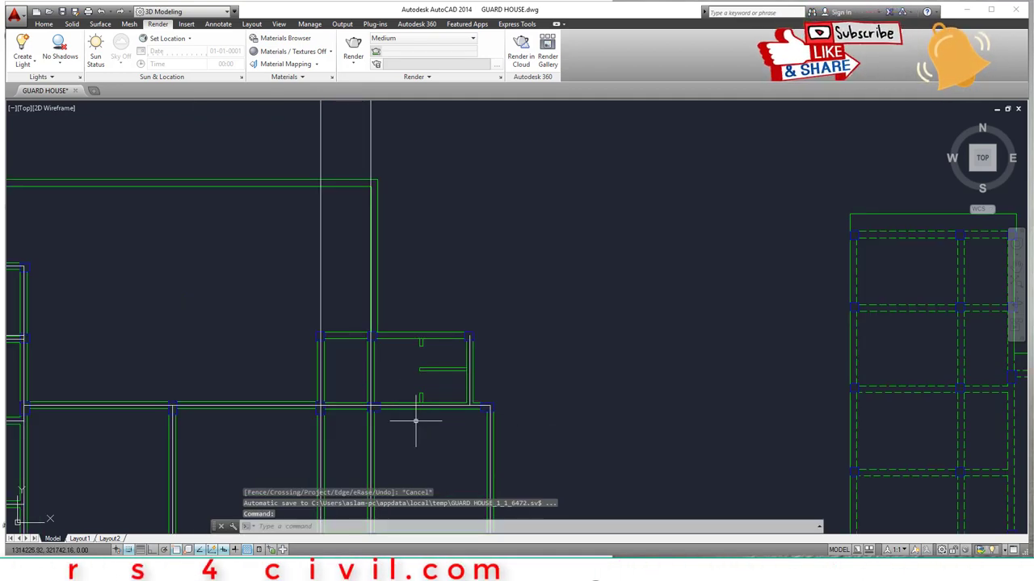
text(ct o)
key(Return)
scroll(418, 416, up, 3)
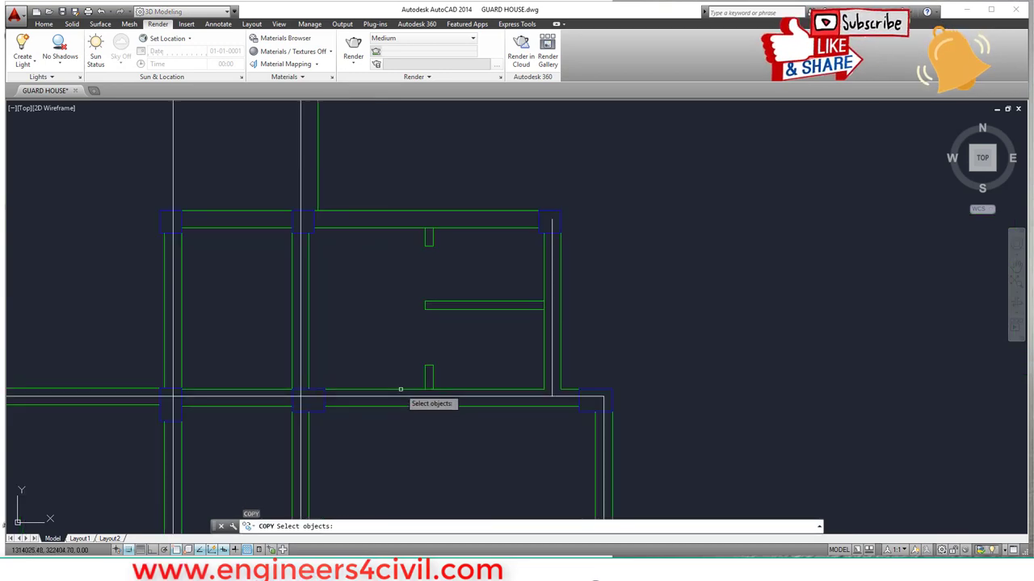
key(Return)
click(403, 391)
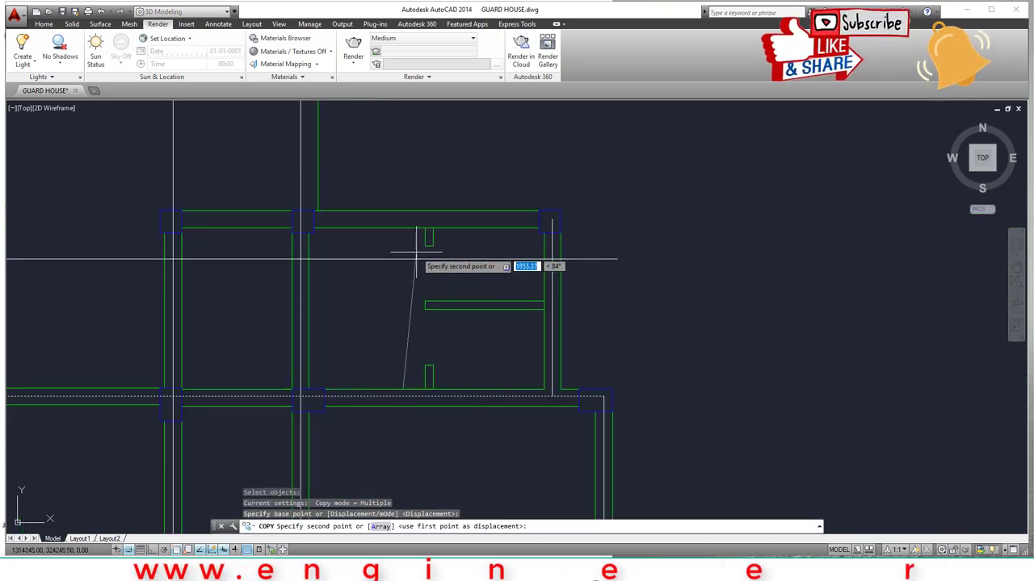
click(417, 211)
key(Escape)
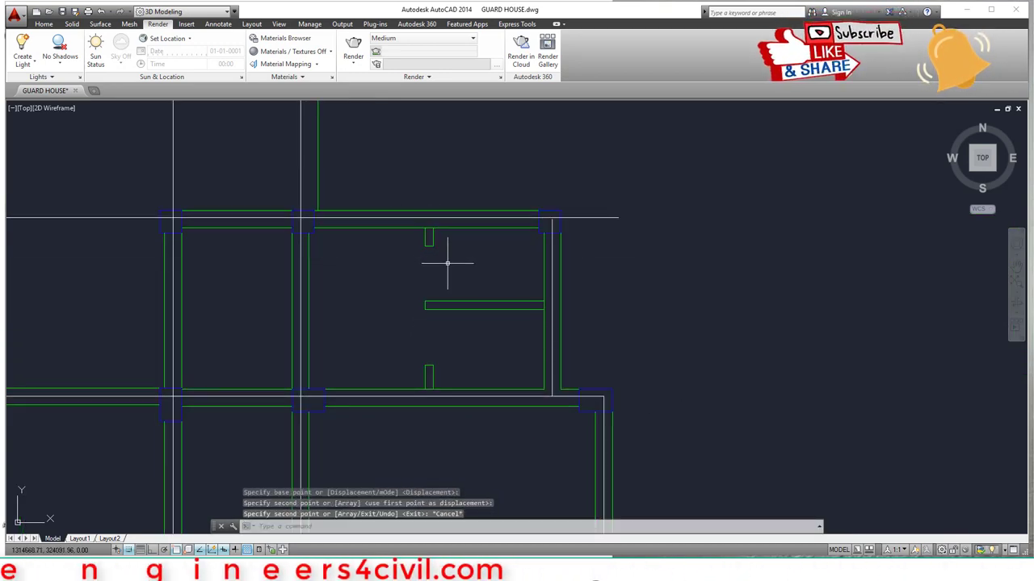
key(Return)
scroll(557, 248, up, 6)
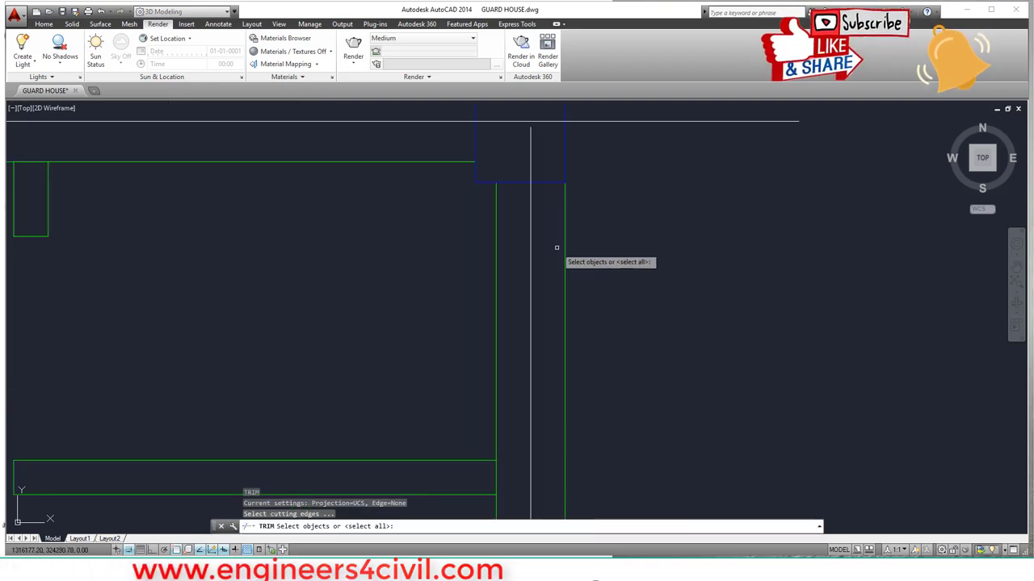
key(Escape)
Extend the outer vertical centreline of the east block's upper room up to the copied top beam centreline
scroll(575, 260, down, 6)
middle_drag(575, 260, 541, 338)
scroll(491, 322, up, 5)
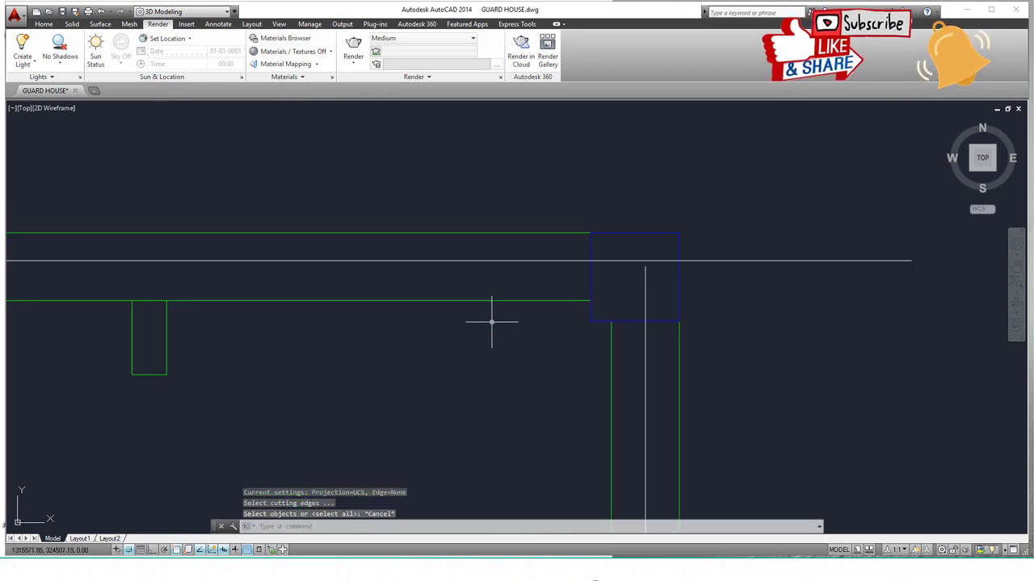
scroll(531, 308, down, 3)
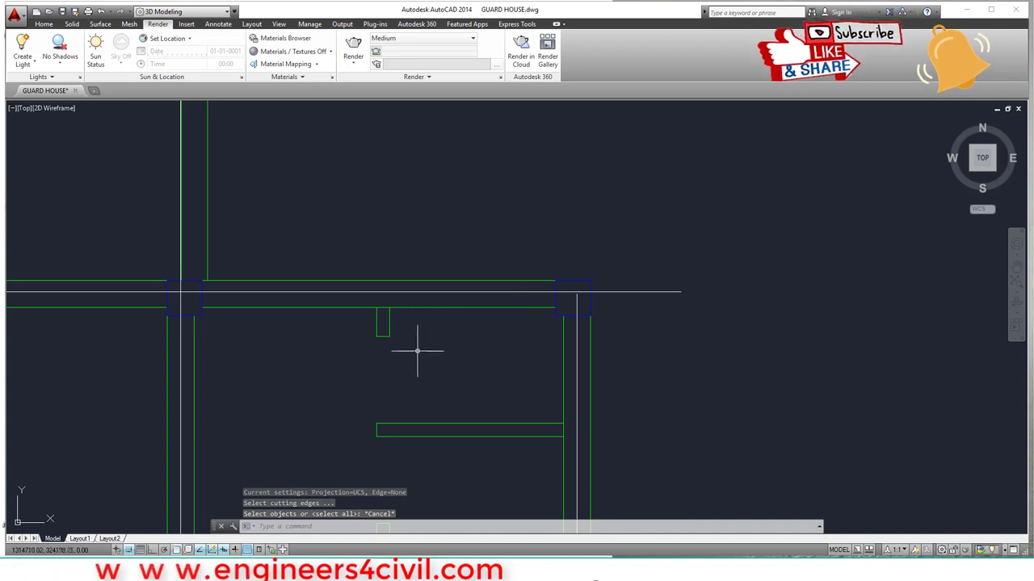
scroll(604, 316, up, 2)
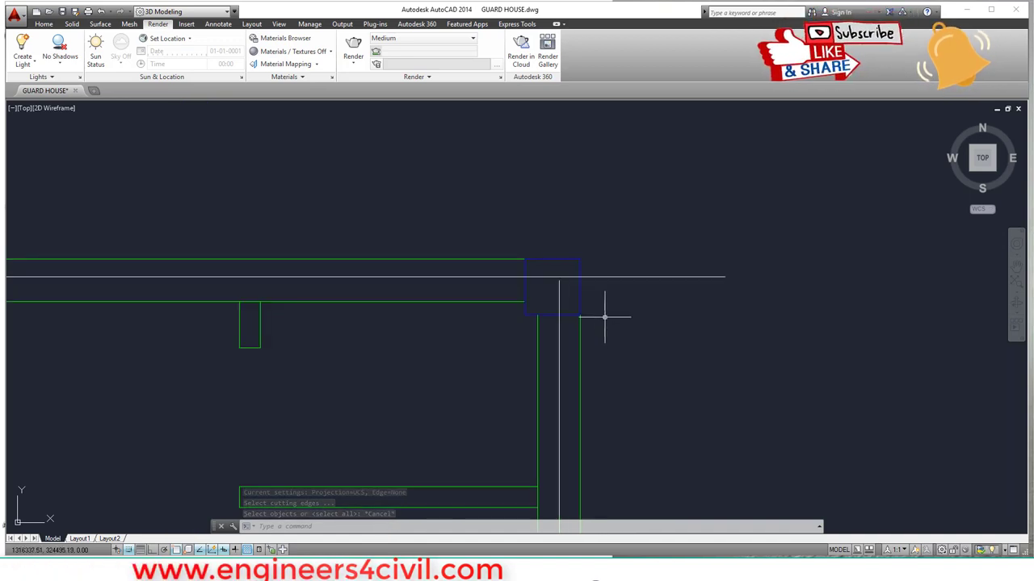
click(570, 358)
text(e)
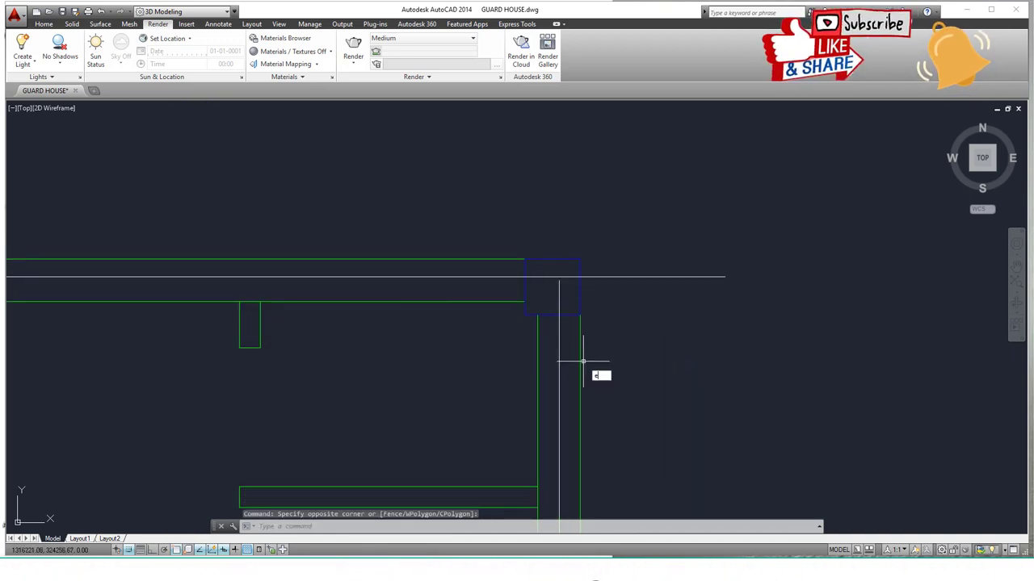
text(x)
key(Return)
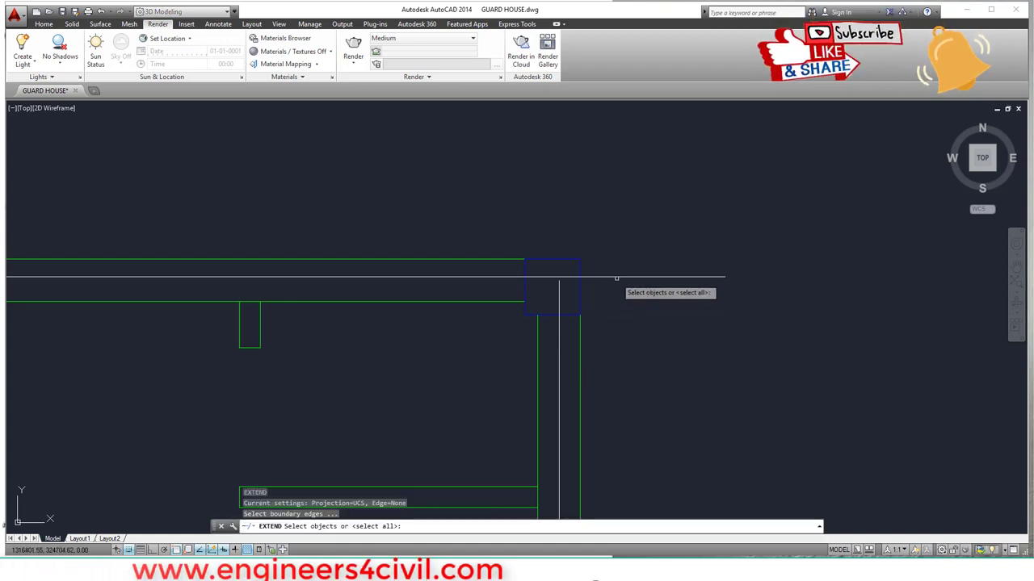
click(616, 278)
key(Return)
click(558, 295)
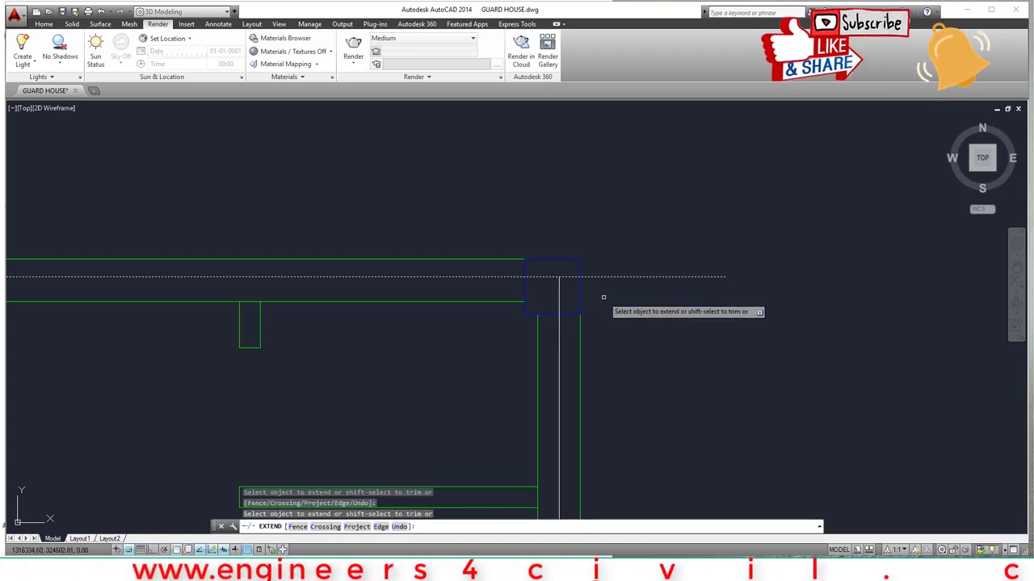
key(Escape)
text(tr)
key(Return)
key(Return)
click(610, 294)
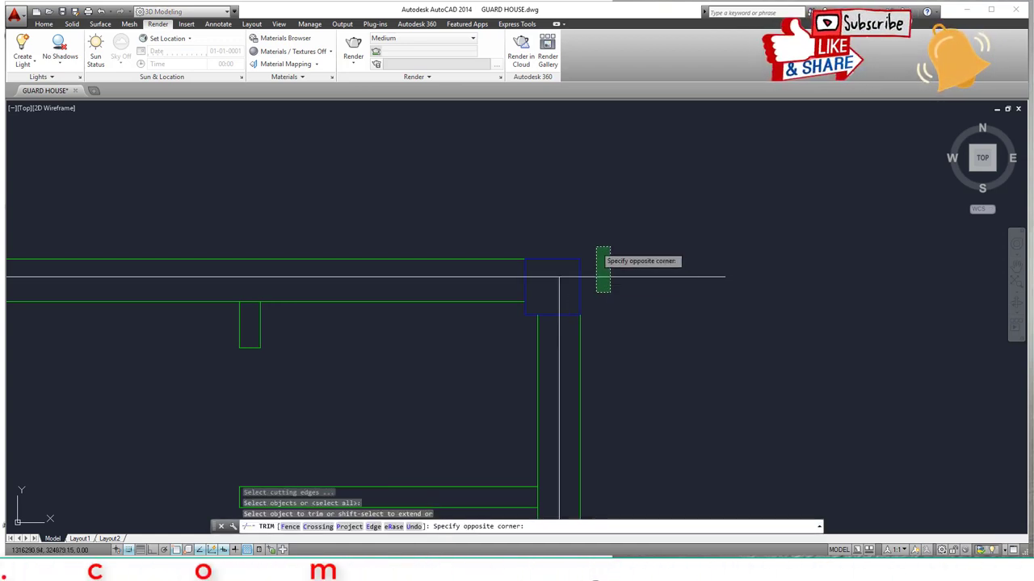
click(607, 322)
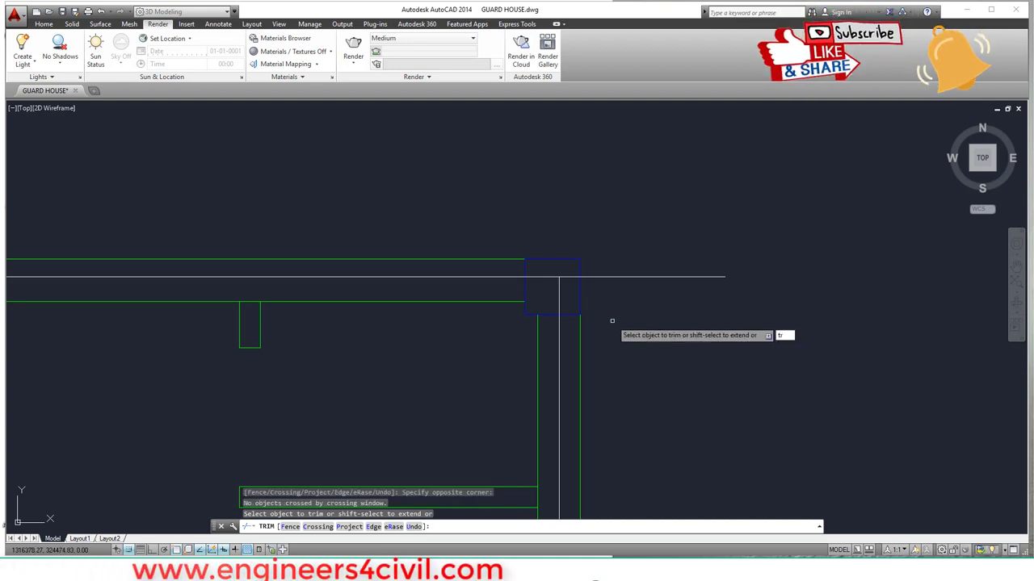
key(Escape)
Trim the top beam centreline of the east block's upper room where it runs east of the outer vertical centreline
text(tr)
key(Return)
click(568, 357)
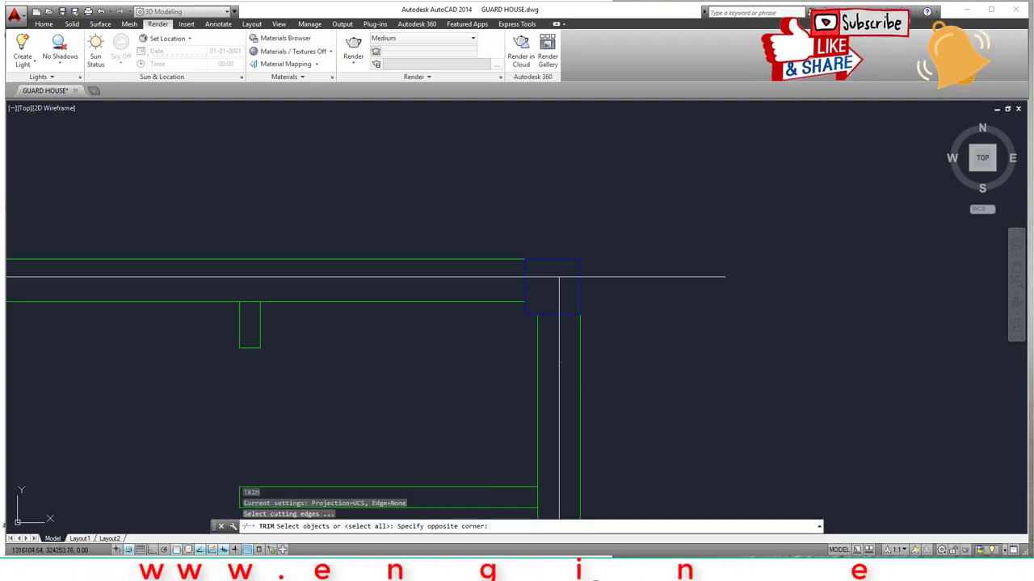
click(559, 363)
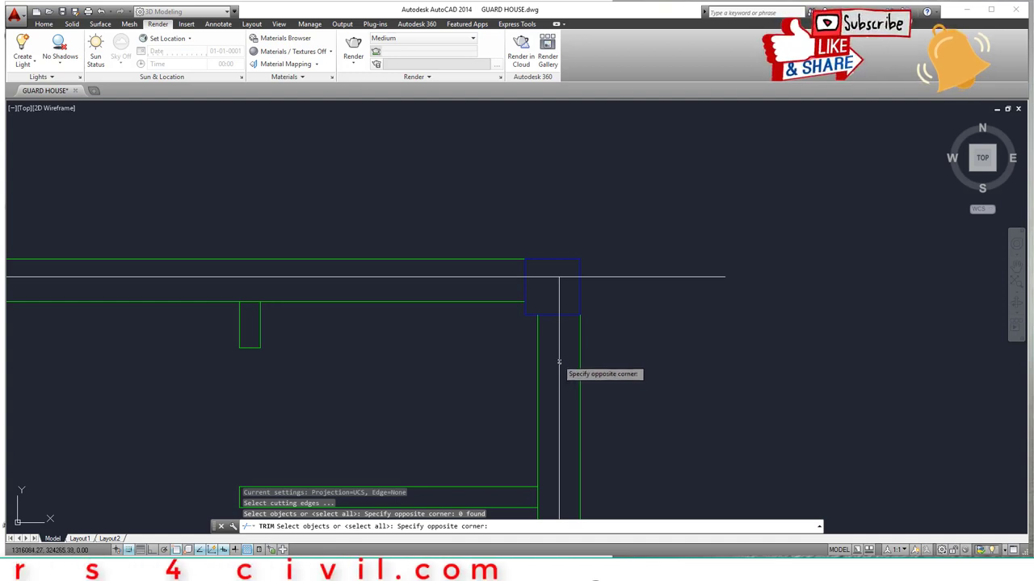
click(555, 359)
key(Return)
click(665, 346)
click(633, 246)
scroll(629, 274, down, 4)
scroll(484, 295, up, 6)
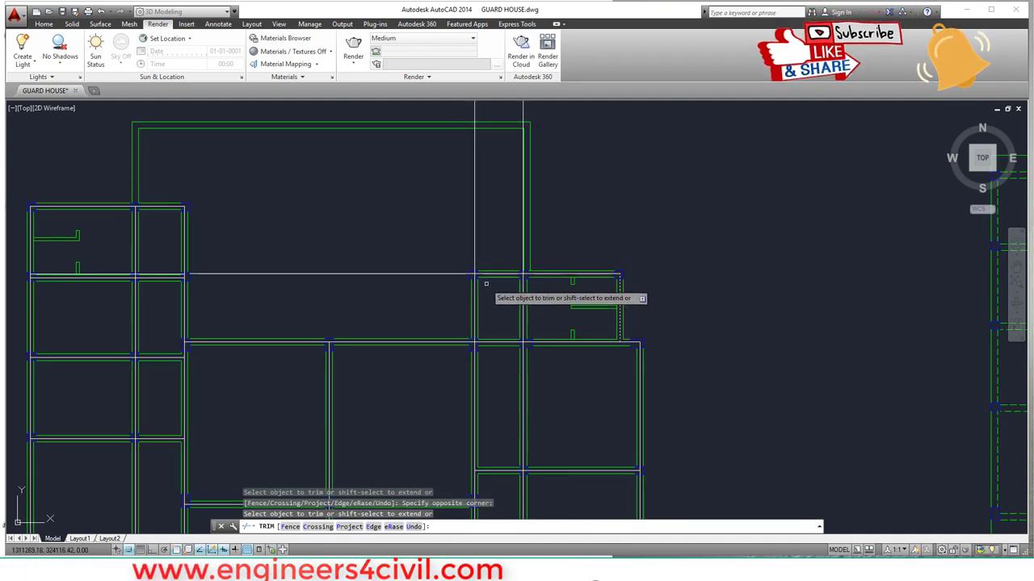
key(Escape)
Trim the east block's two inner vertical centrelines above the top beam centreline of its upper room
key(Return)
click(386, 313)
key(Return)
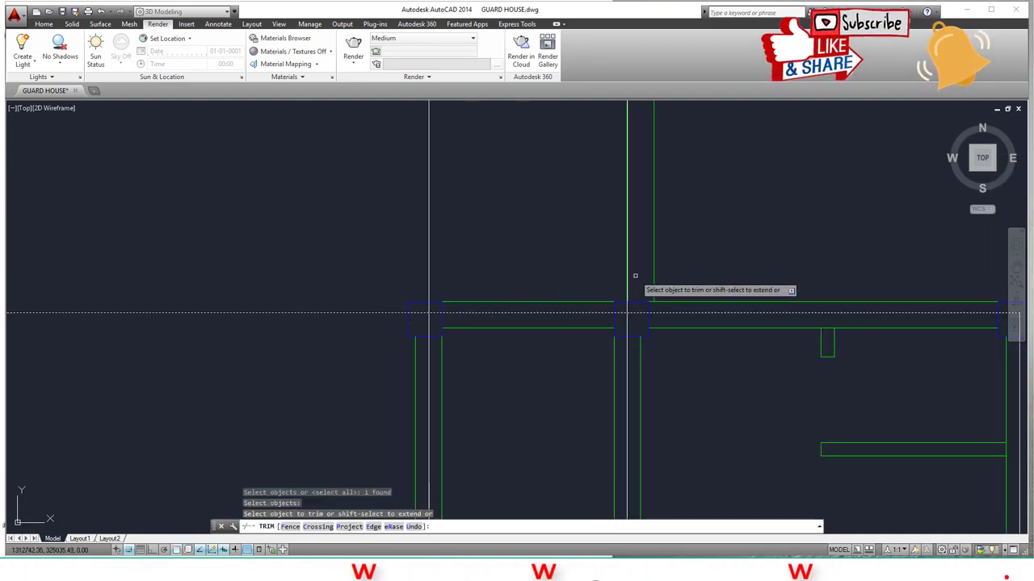
click(641, 272)
click(422, 203)
scroll(384, 306, down, 5)
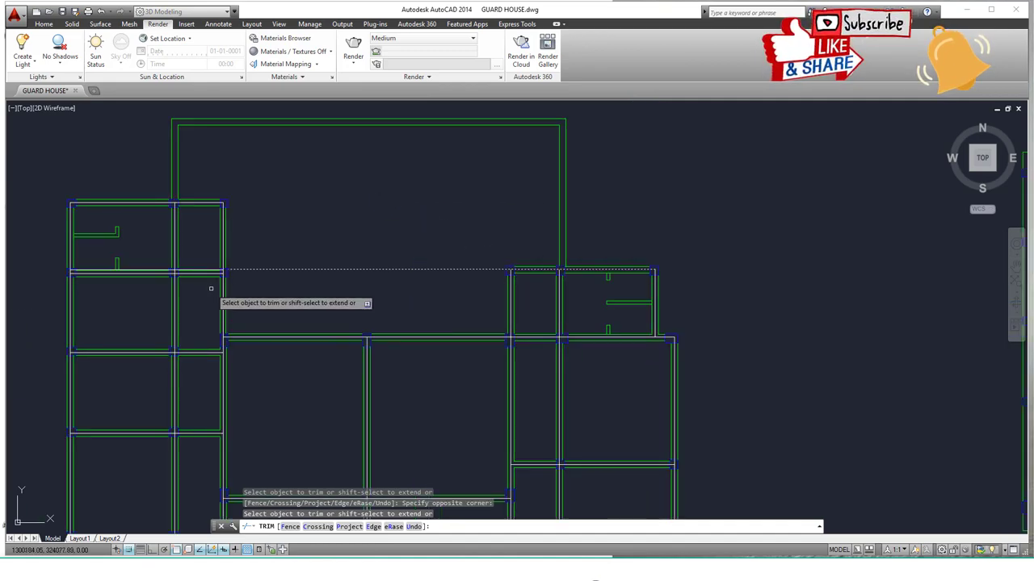
scroll(222, 282, up, 4)
scroll(835, 347, down, 4)
key(Return)
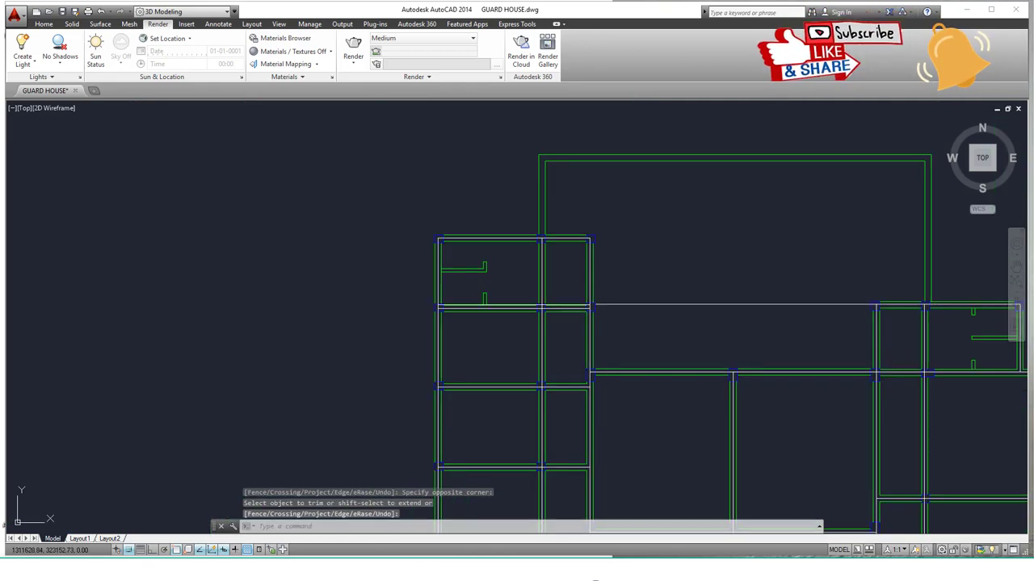
Trim the upper room's top beam centreline west of the east block's westernmost vertical centreline
key(Return)
scroll(779, 289, up, 5)
key(Return)
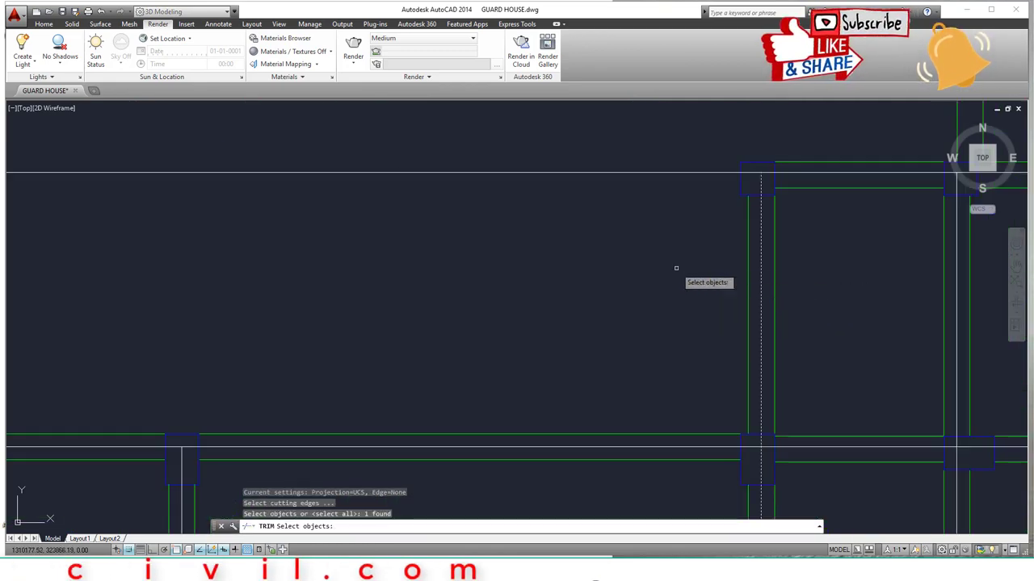
click(670, 259)
click(612, 166)
scroll(618, 173, down, 5)
middle_drag(399, 202, 482, 375)
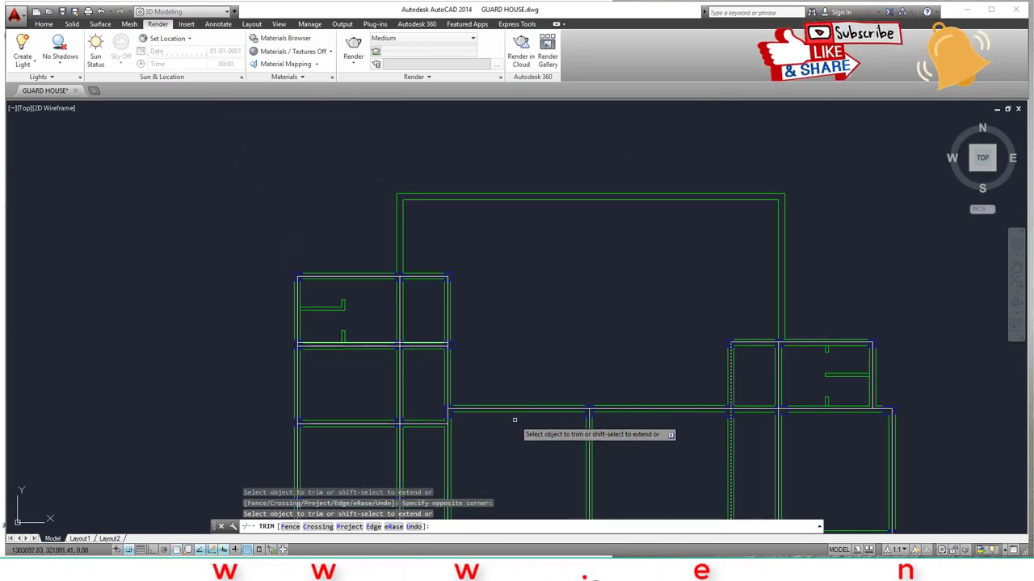
key(Escape)
Open the layer properties and hide every layer except Staad
scroll(586, 384, down, 5)
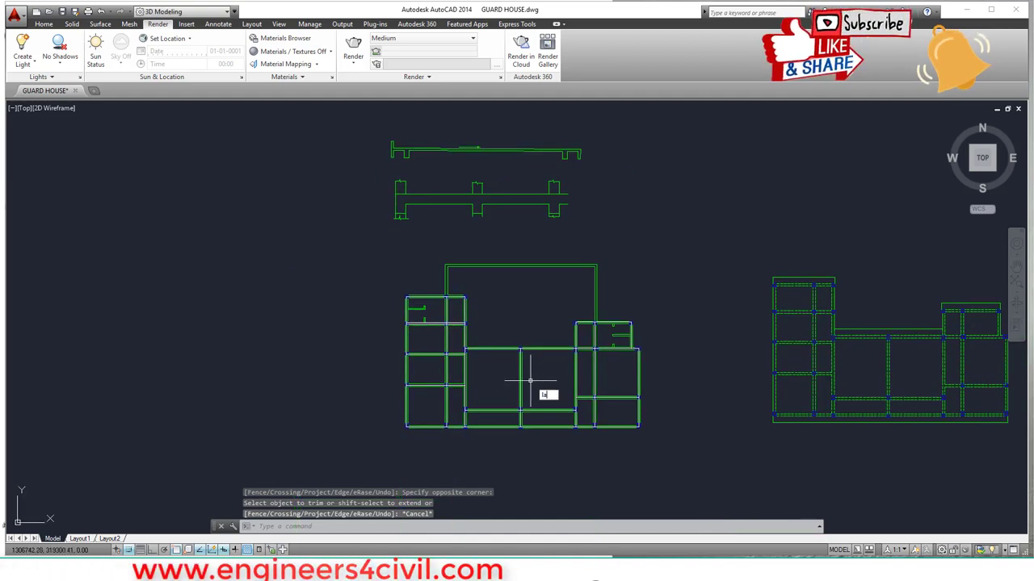
text(la)
key(Return)
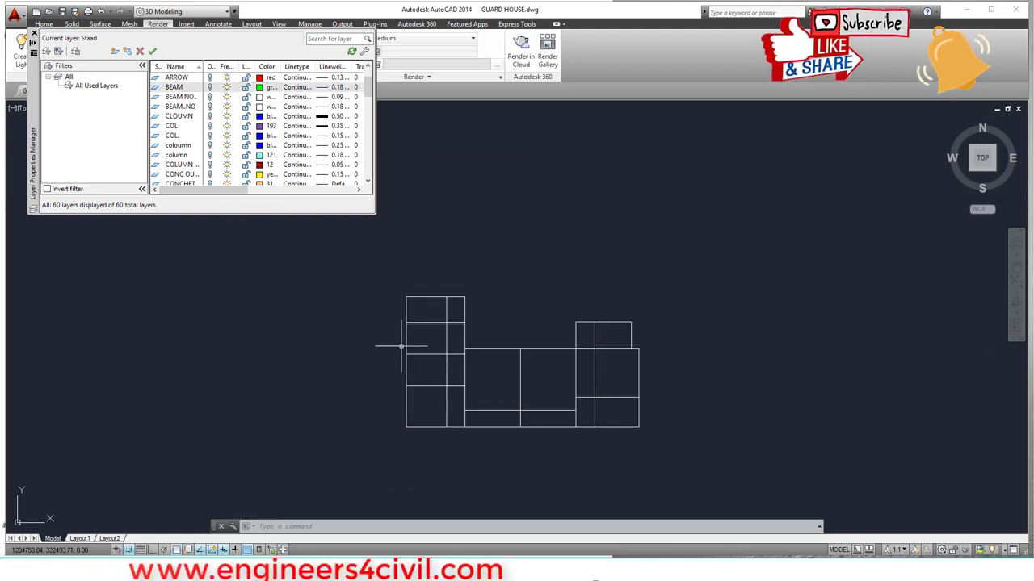
Erase the upper of the two closely spaced horizontal lines below the west block's top room
scroll(448, 319, up, 5)
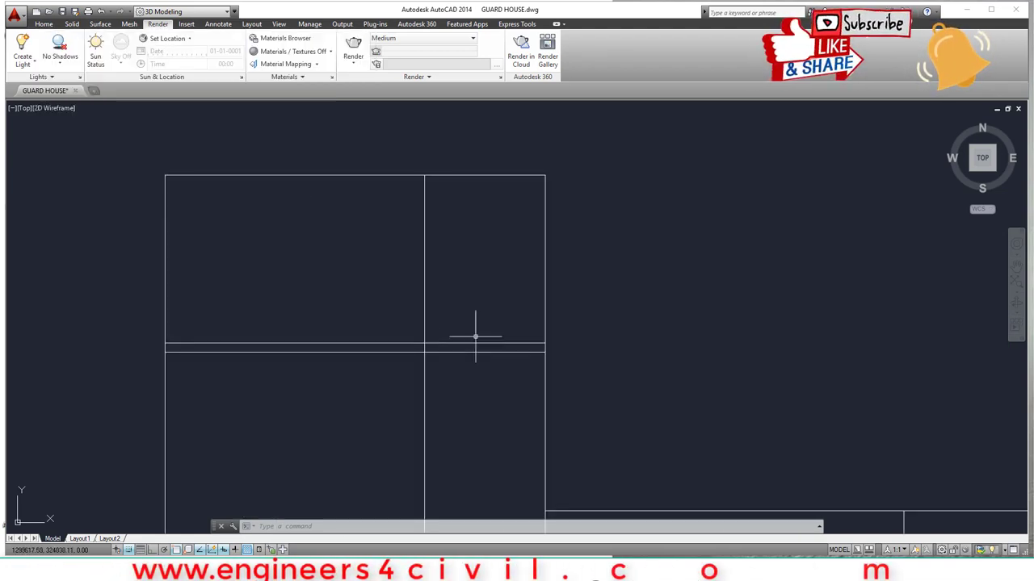
middle_drag(479, 417, 406, 293)
scroll(412, 296, down, 3)
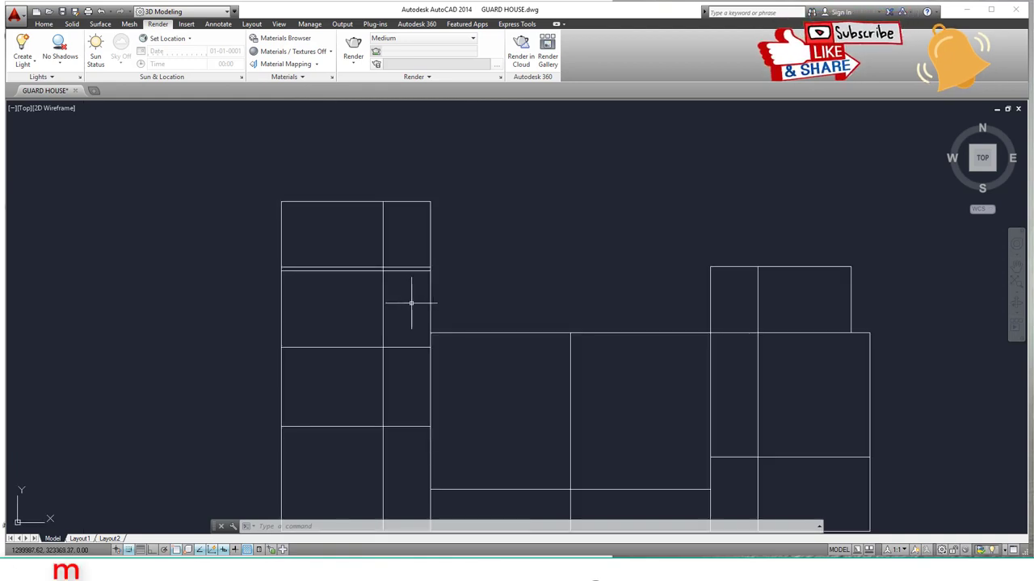
scroll(393, 259, up, 3)
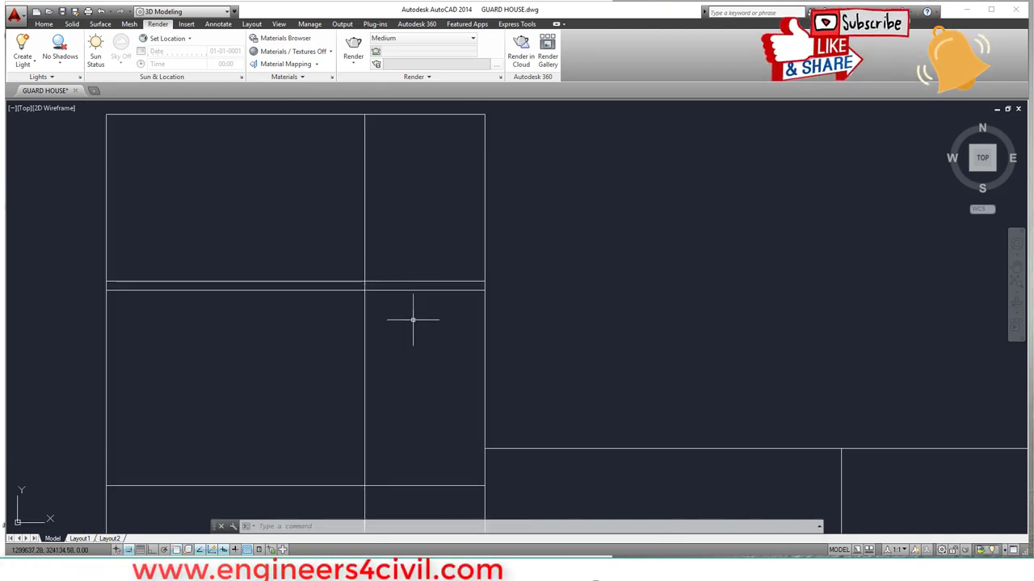
key(Return)
click(429, 282)
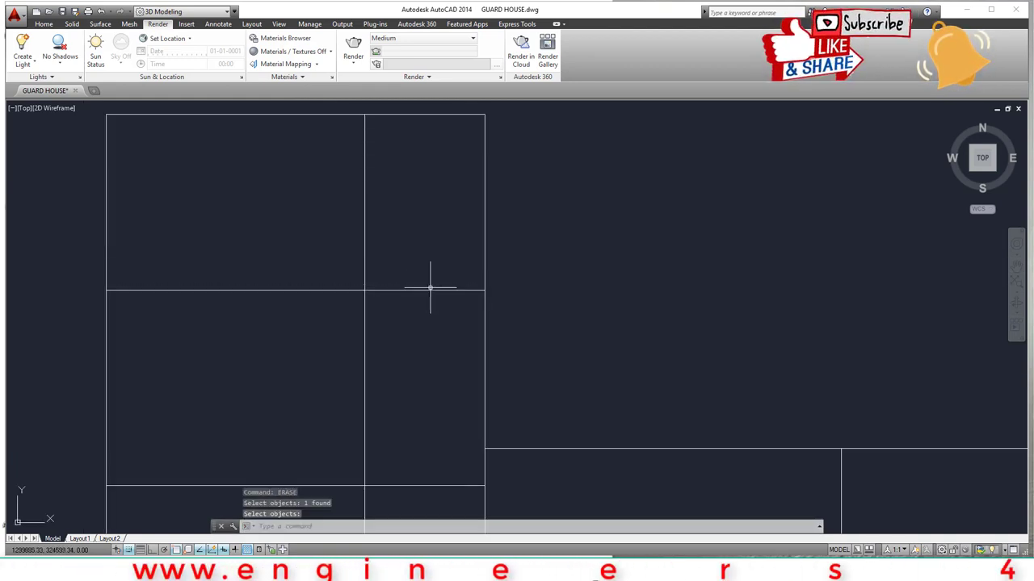
scroll(498, 339, down, 5)
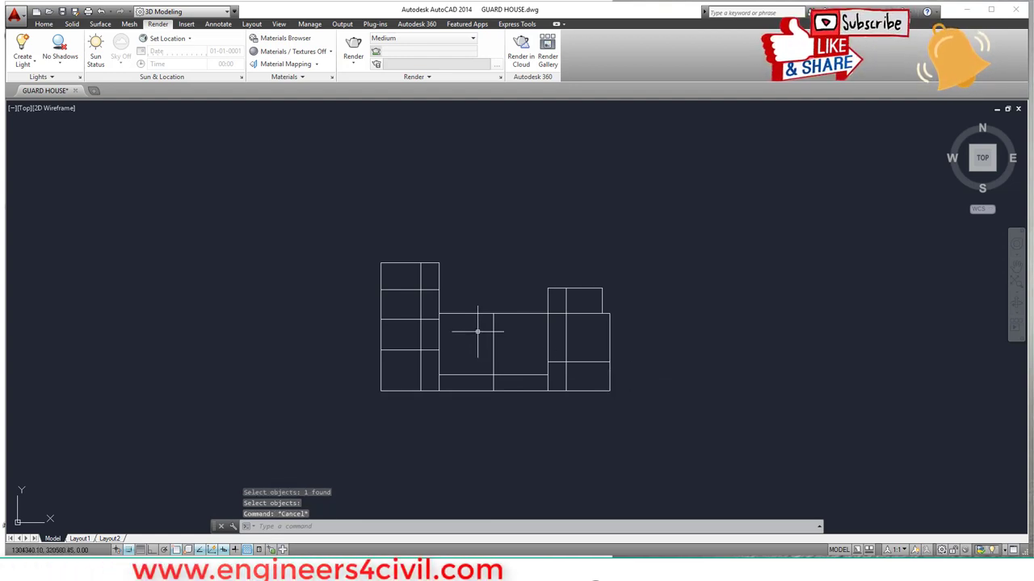
Start a Write Block export and select the whole centreline layout as its objects
scroll(477, 332, up, 2)
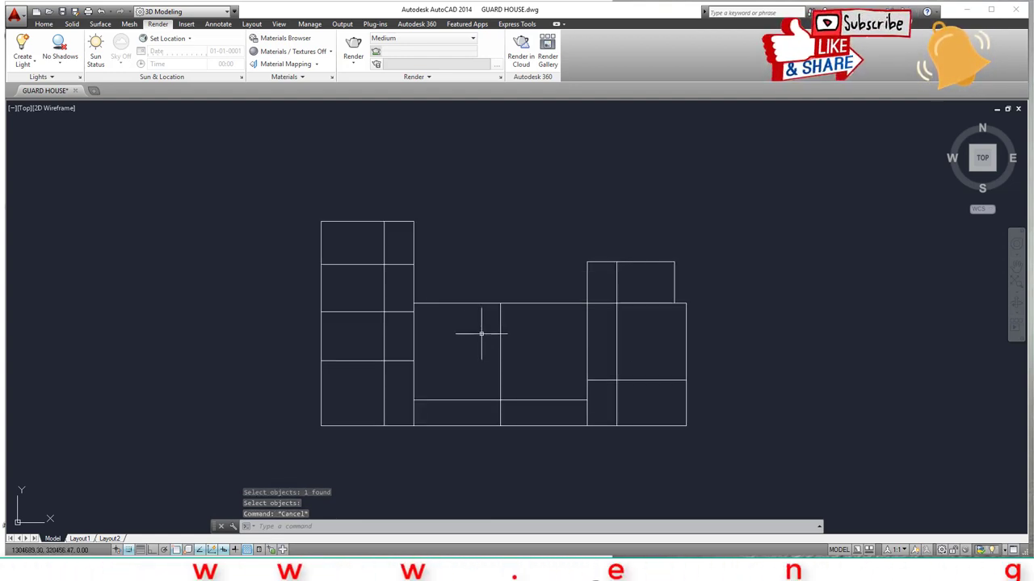
text(b)
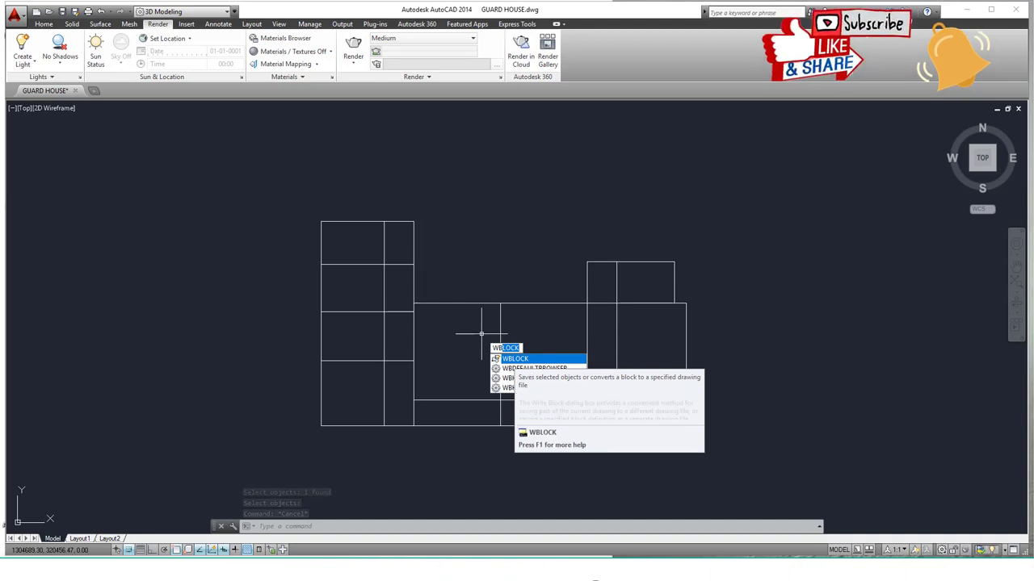
key(Return)
key(Return)
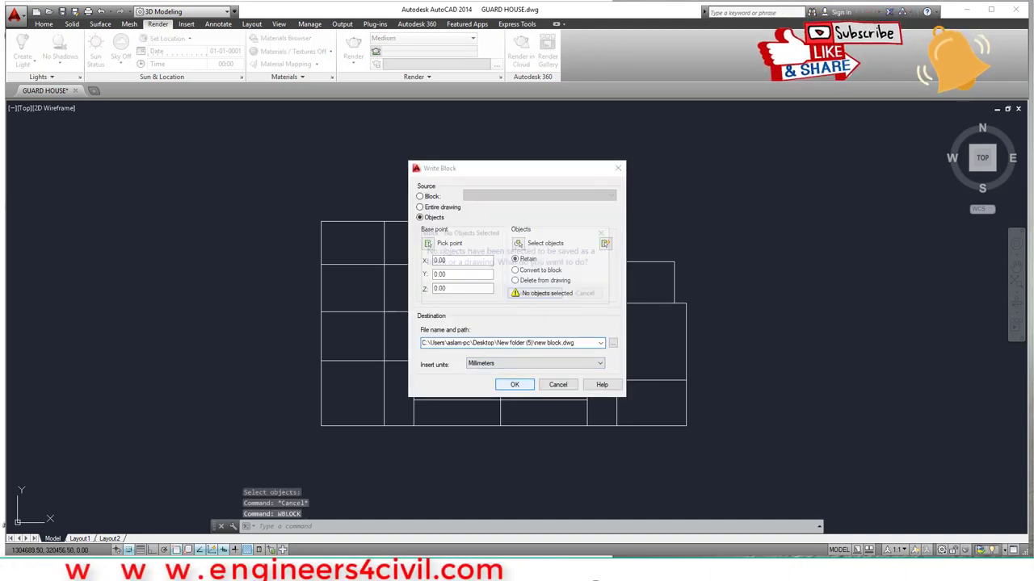
key(Return)
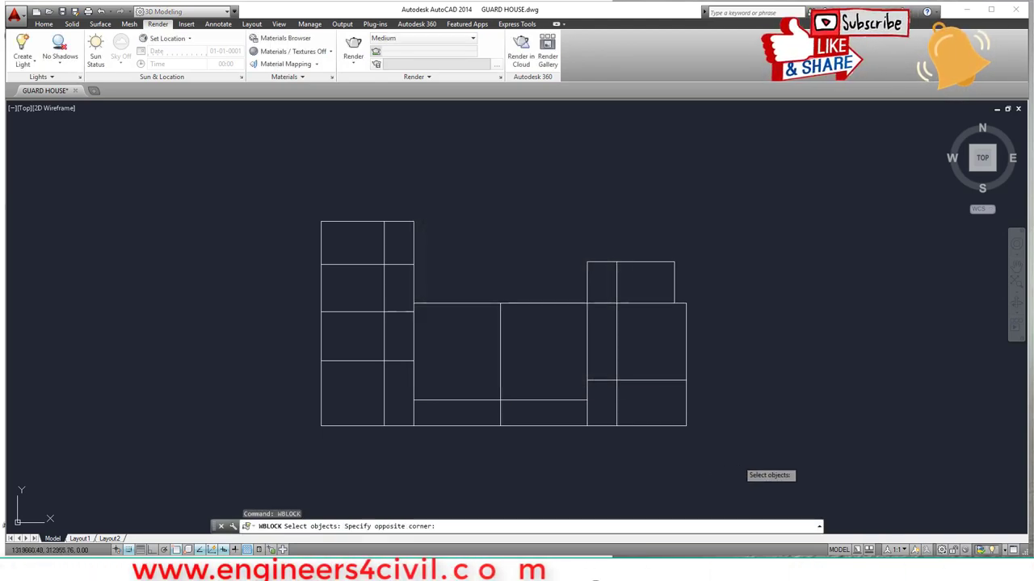
click(320, 202)
key(Return)
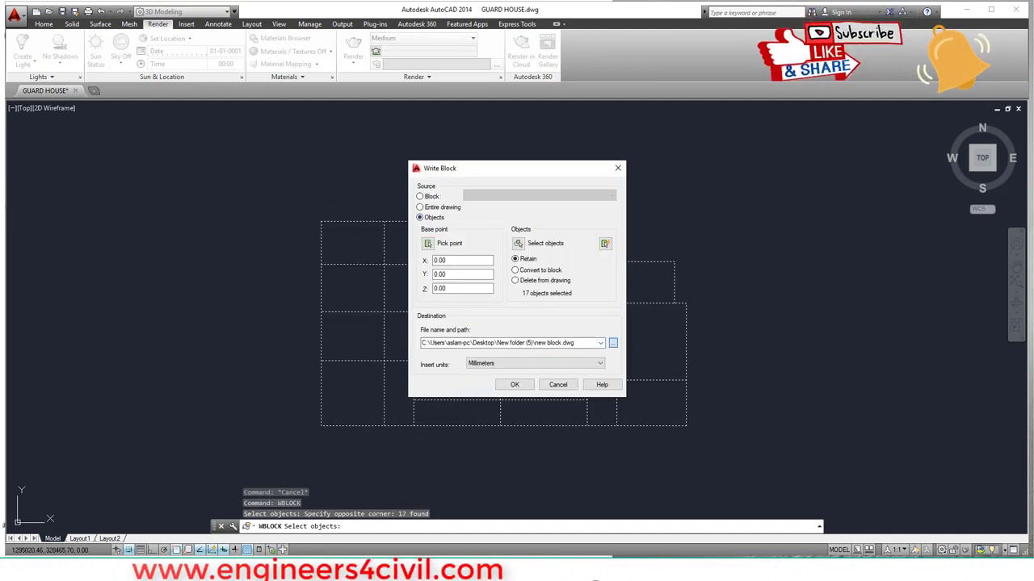
Set the block's destination to d.dwg in the desktop's Staad pro folder and write the file
click(613, 343)
click(377, 354)
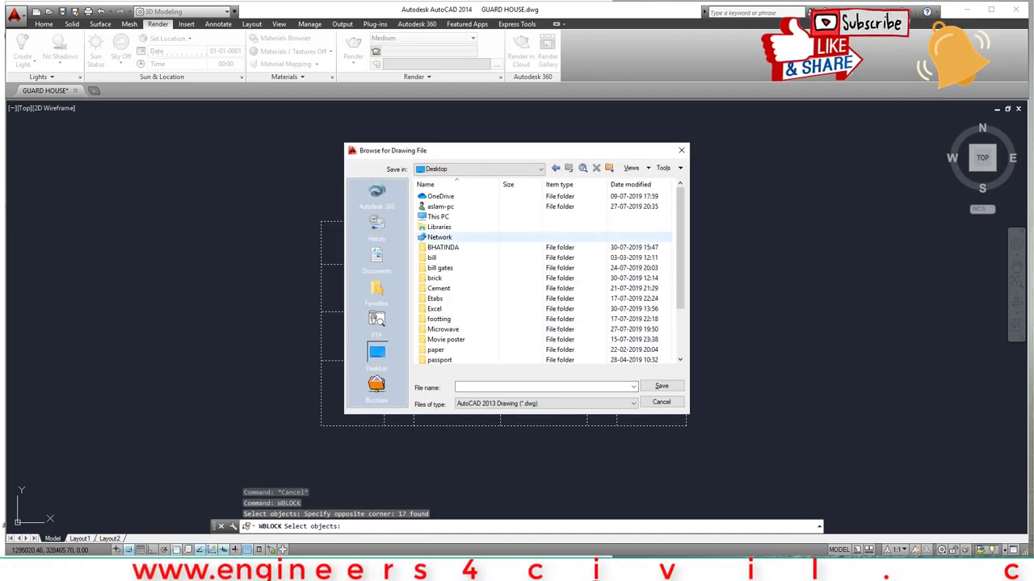
scroll(501, 307, down, 2)
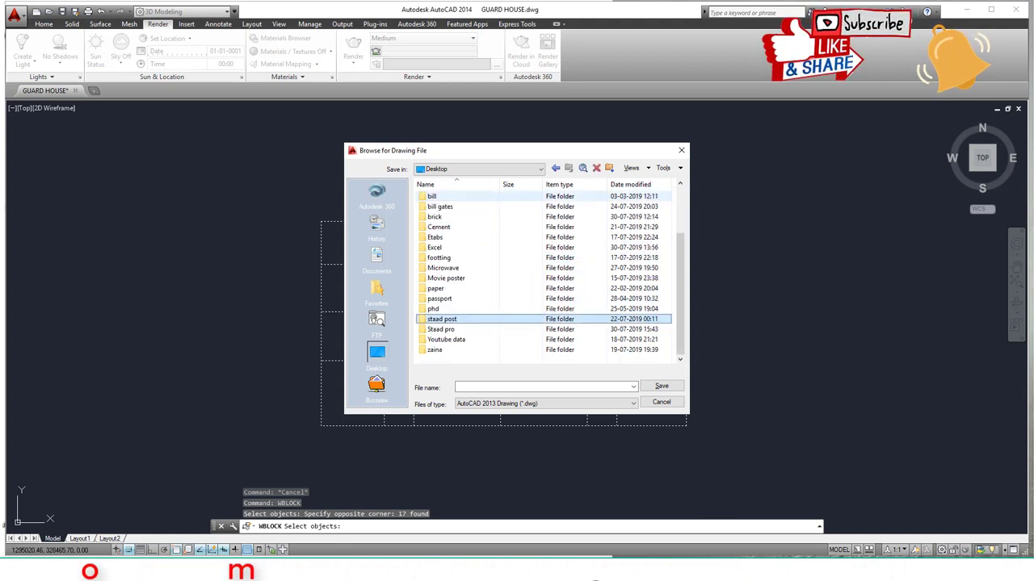
double_click(441, 329)
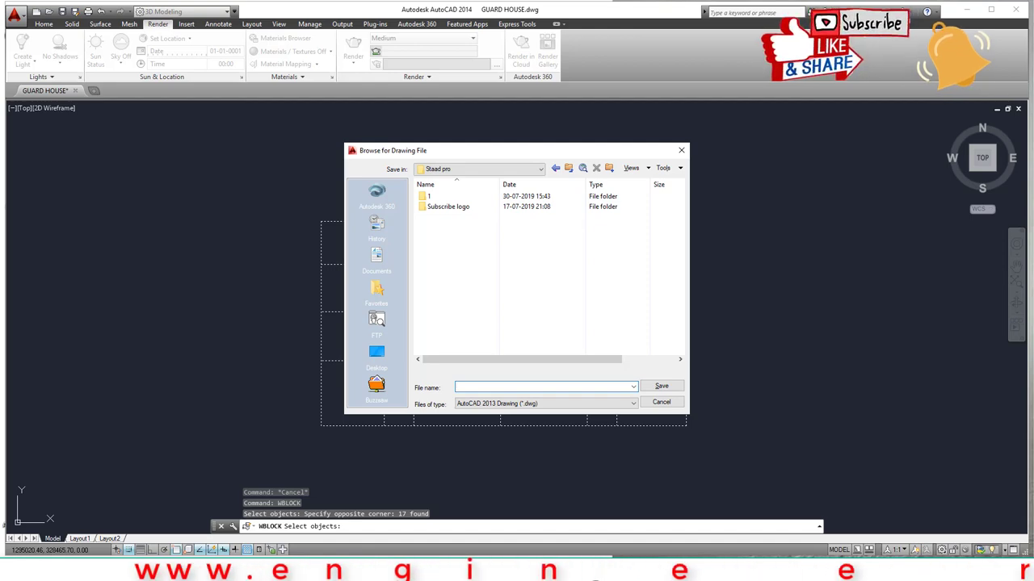
key(Return)
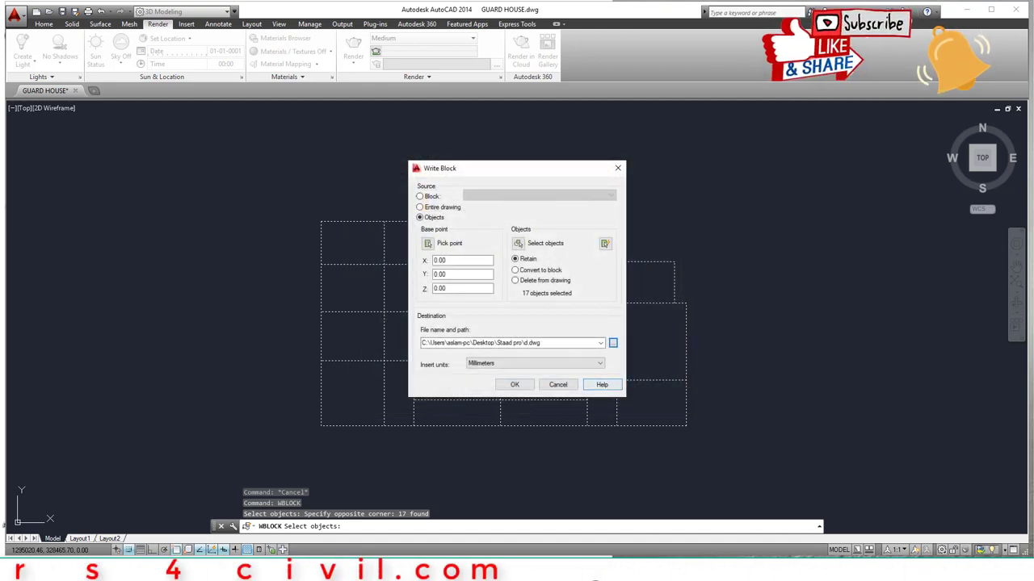
click(515, 385)
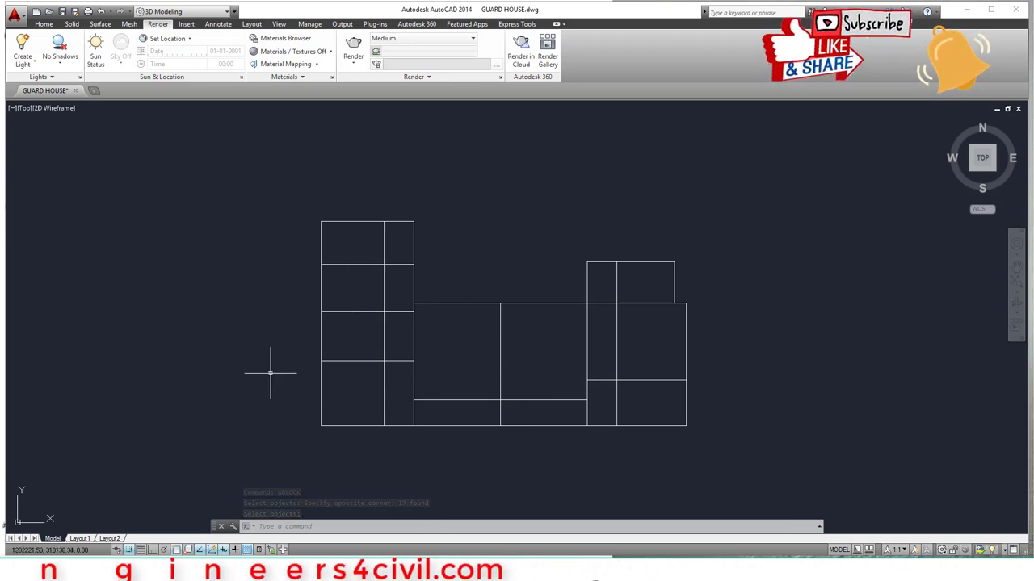
Close the GUARD HOUSE drawing and exit the program without saving the changes
mouse_move(175, 570)
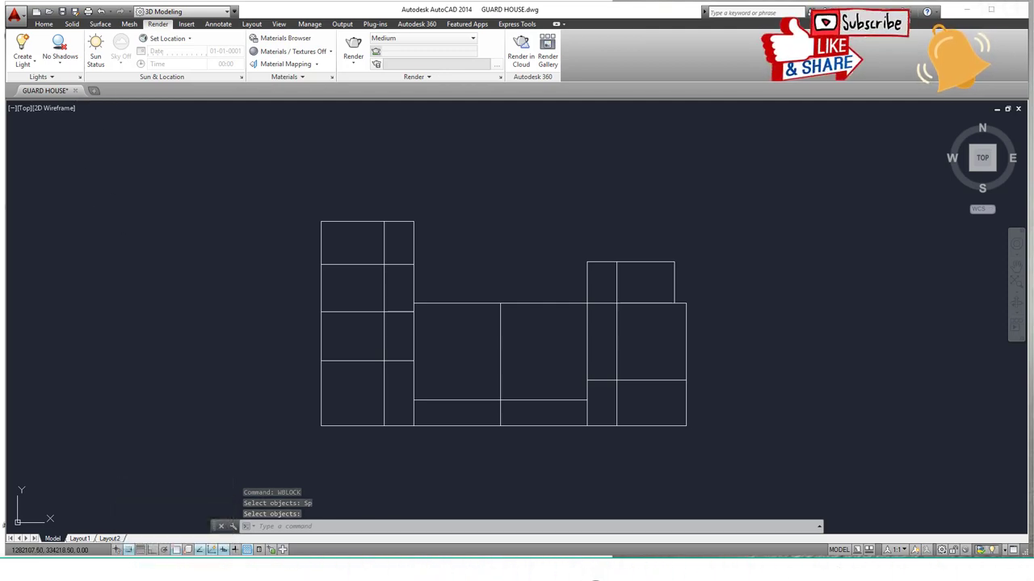
key(alt+F4)
key(n)
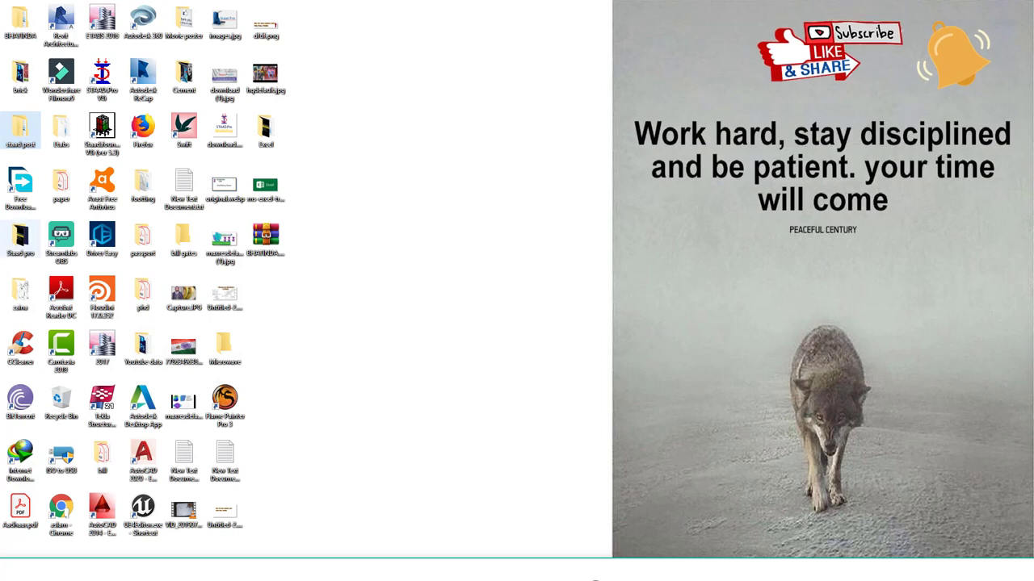
Open d.dwg from the Staad pro folder, accept the educational plot stamp and close the welcome window
double_click(20, 240)
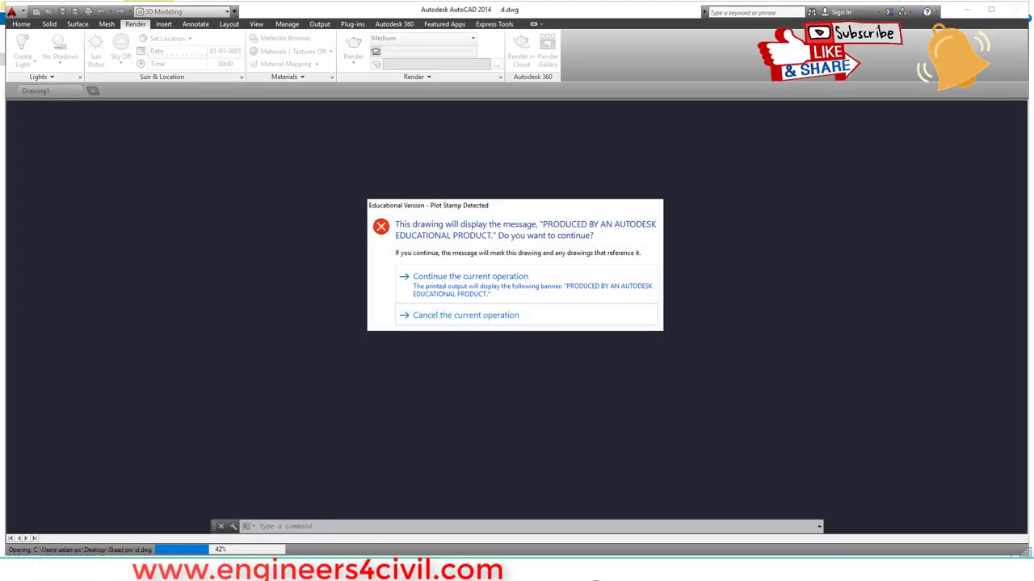
click(526, 285)
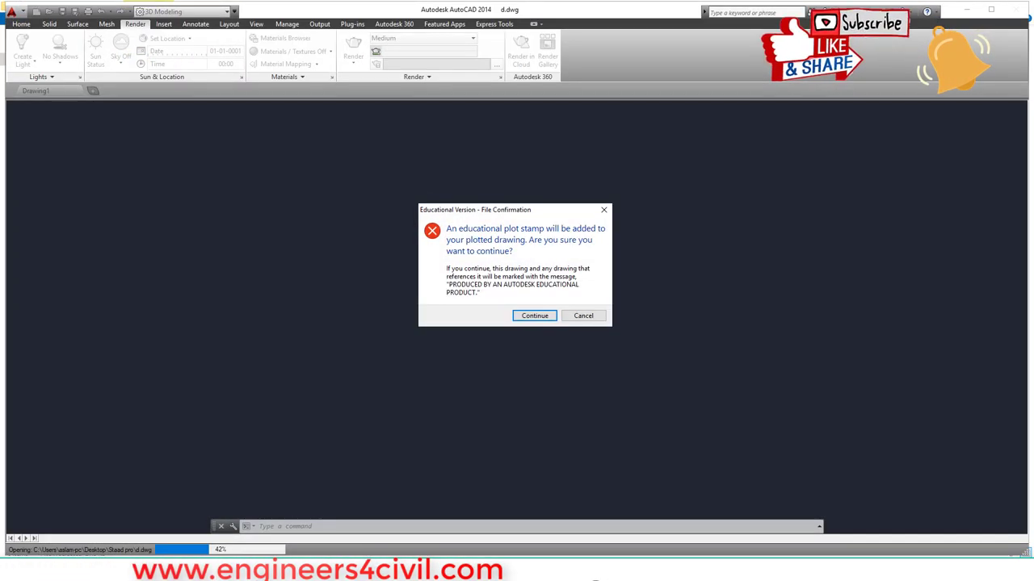
key(Return)
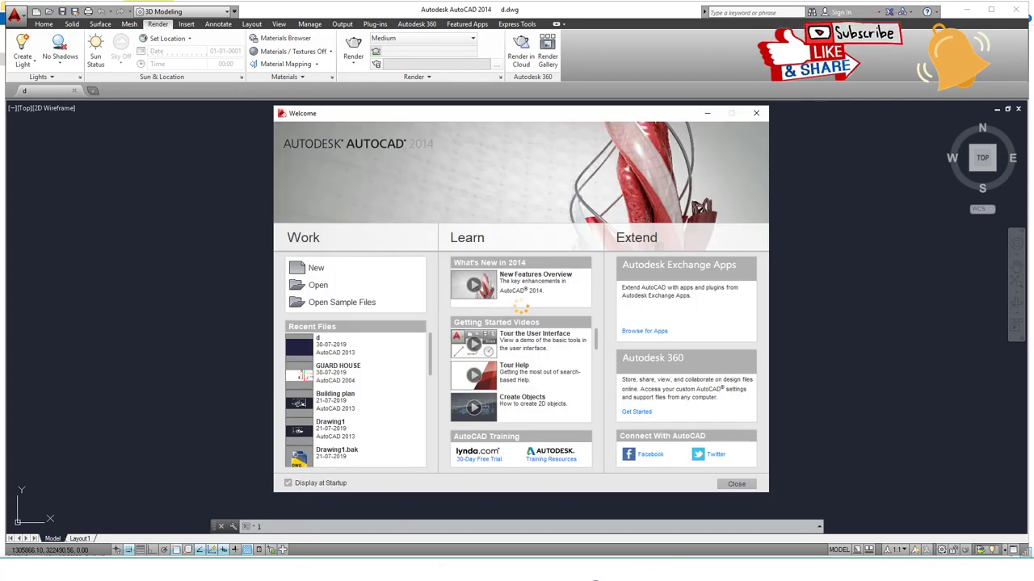
click(756, 113)
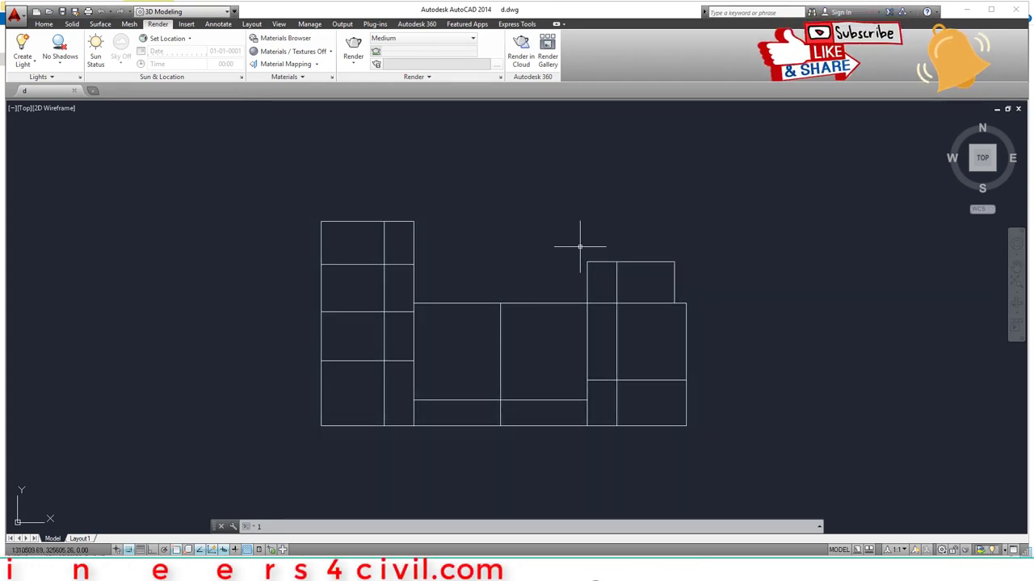
Open the layer properties of the exported d.dwg drawing
text(lts)
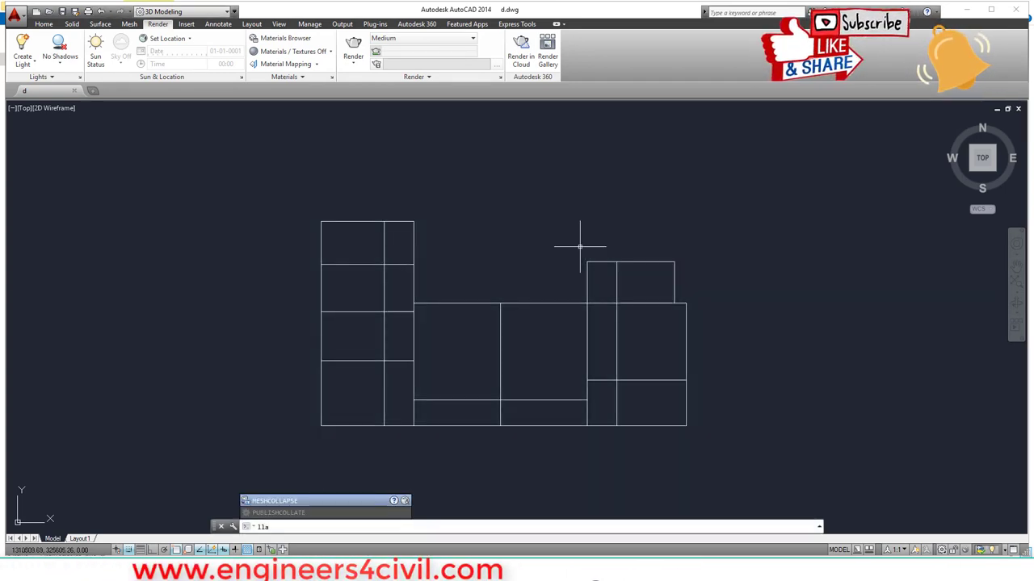
key(Escape)
text(la)
key(Return)
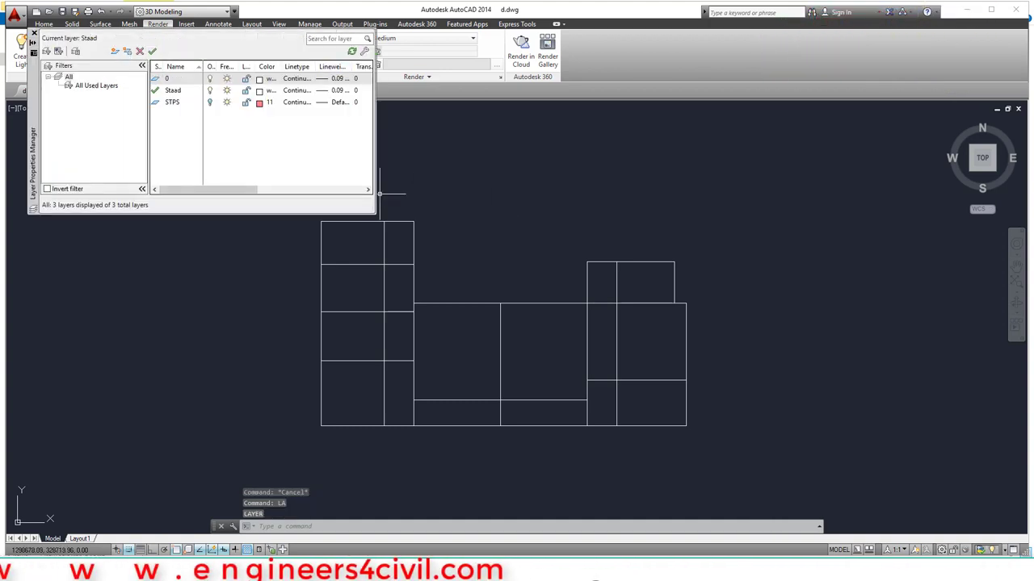
Try to delete the STPS layer from d.dwg and close the layer properties
click(172, 102)
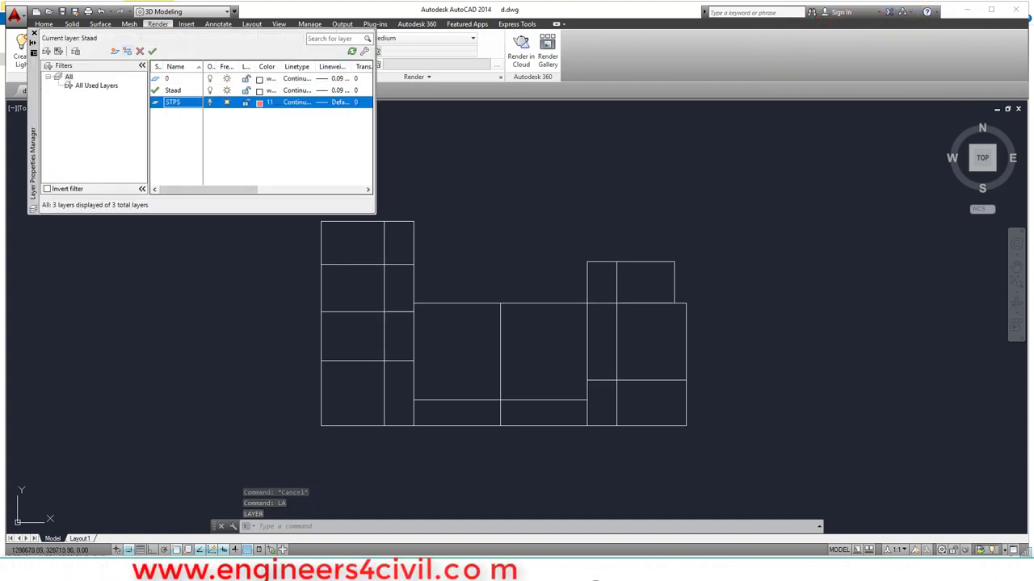
click(140, 51)
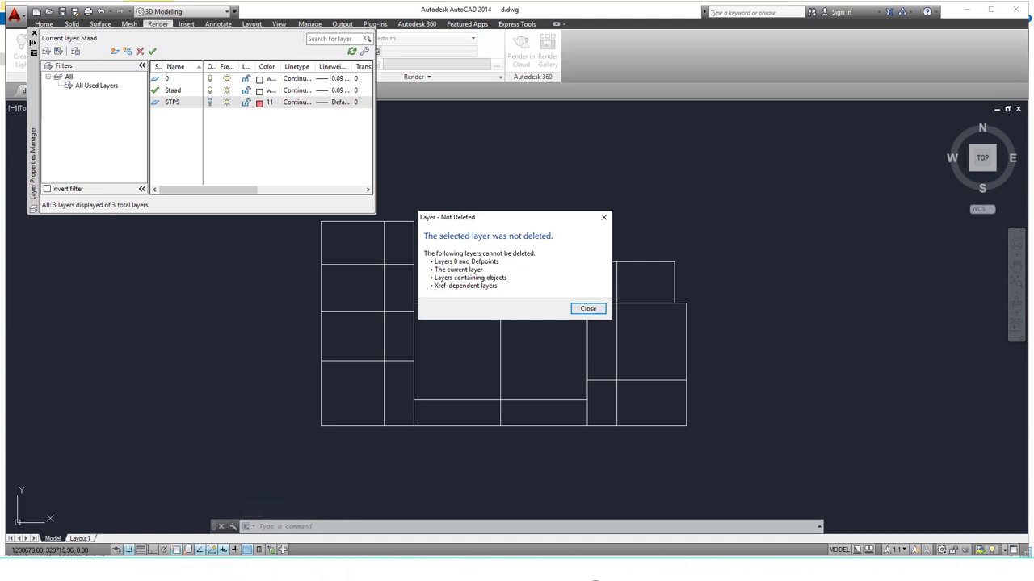
key(Return)
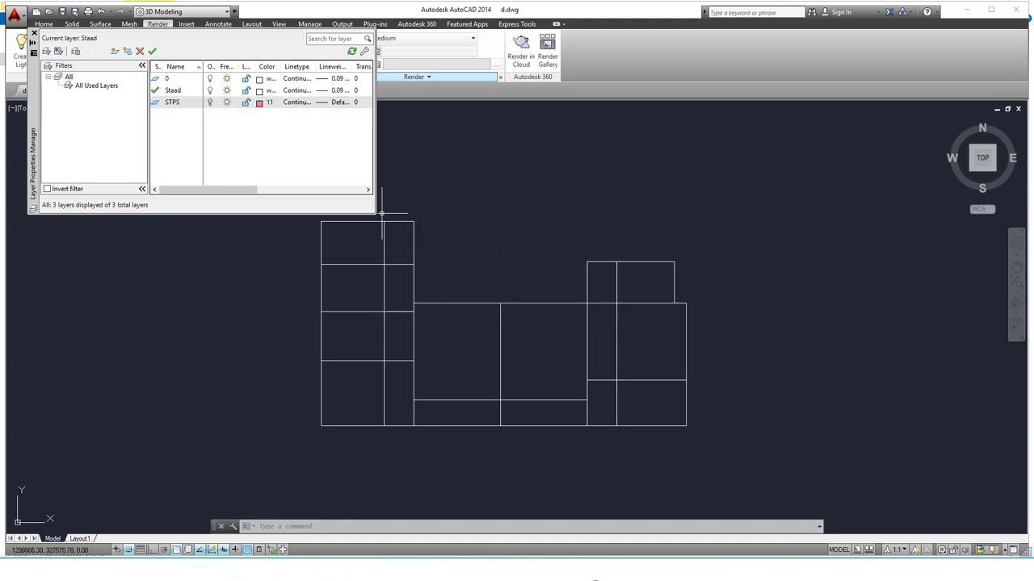
click(34, 33)
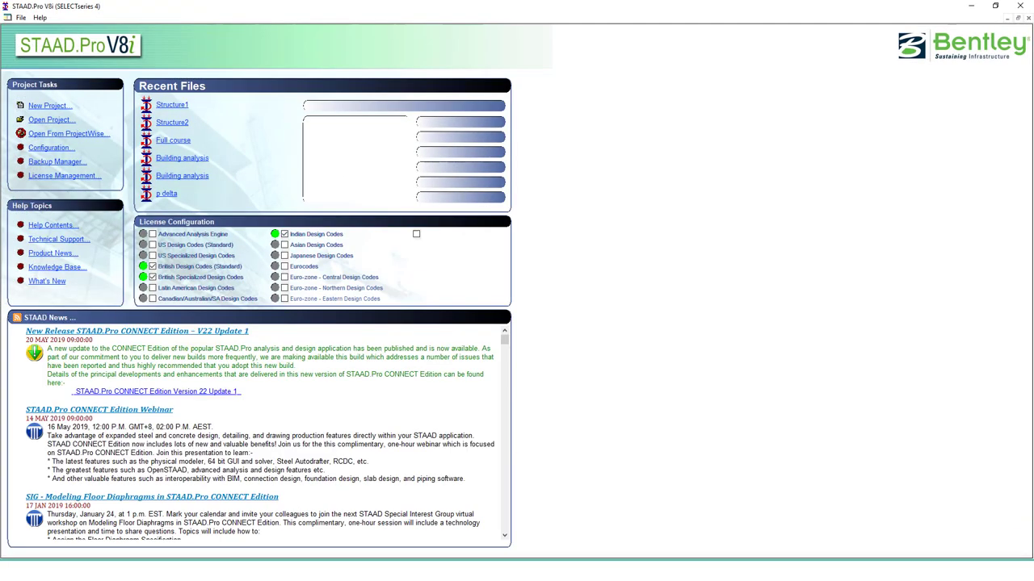
In STAAD.Pro, create a Space project named g+1 building design in metres and kilonewtons with Add Beam, and open the model import options
click(50, 106)
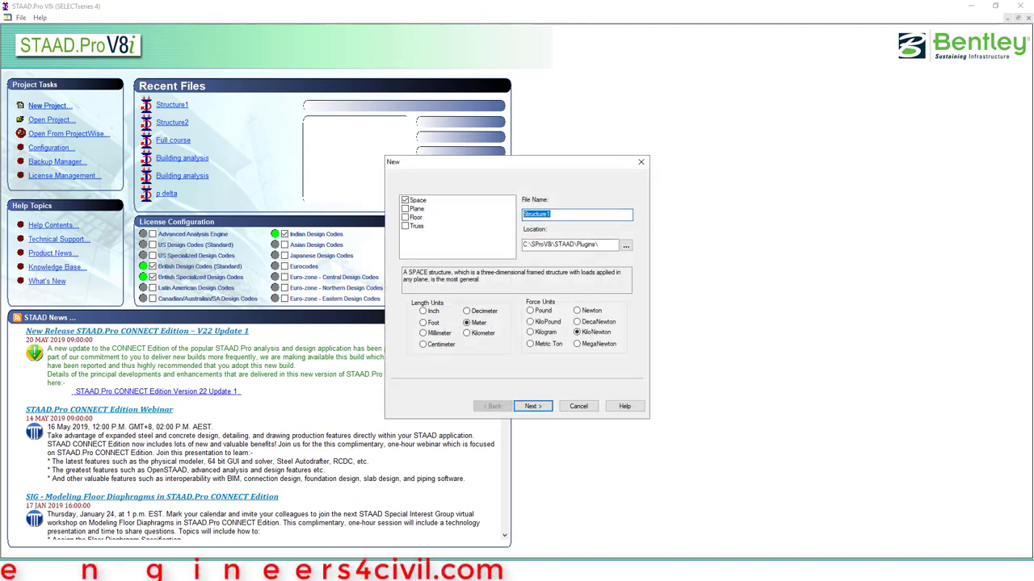
text(g+1 buildi)
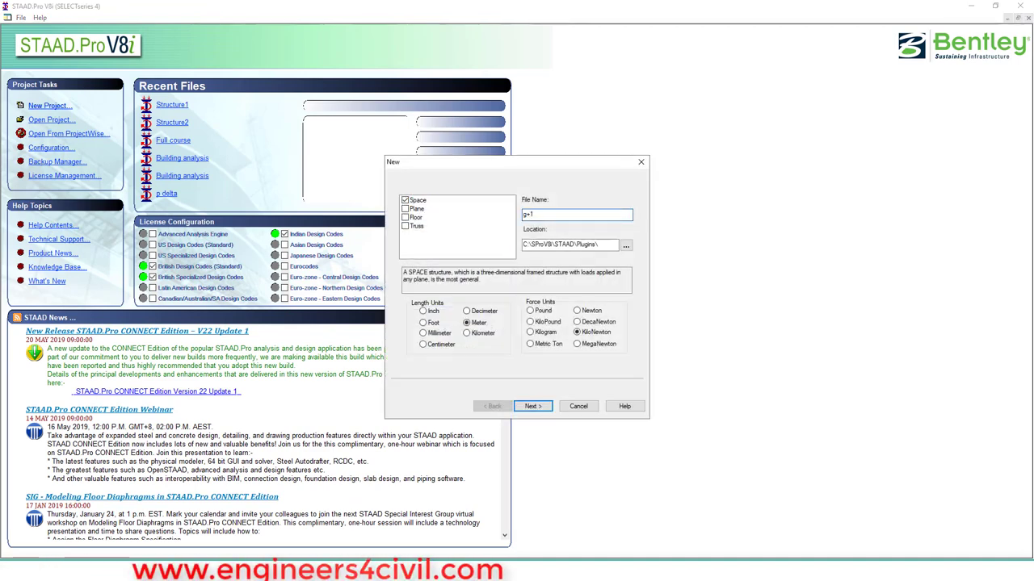
text(ng )
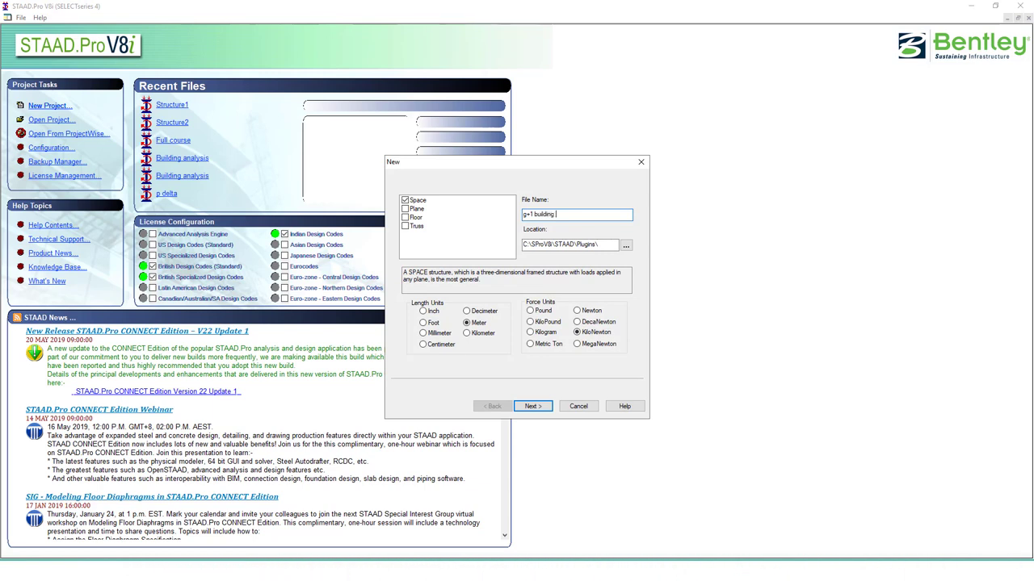
text(design)
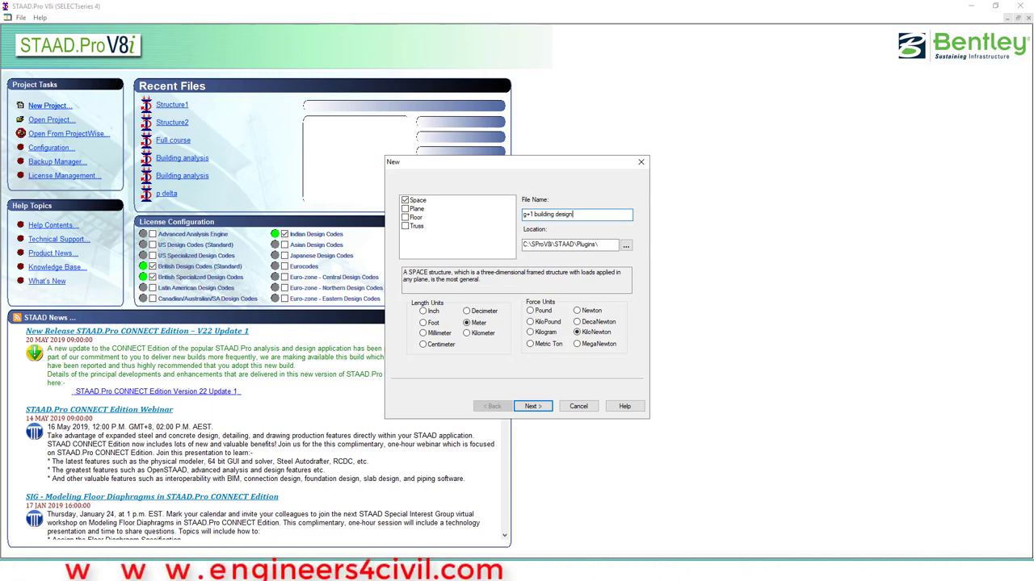
key(Return)
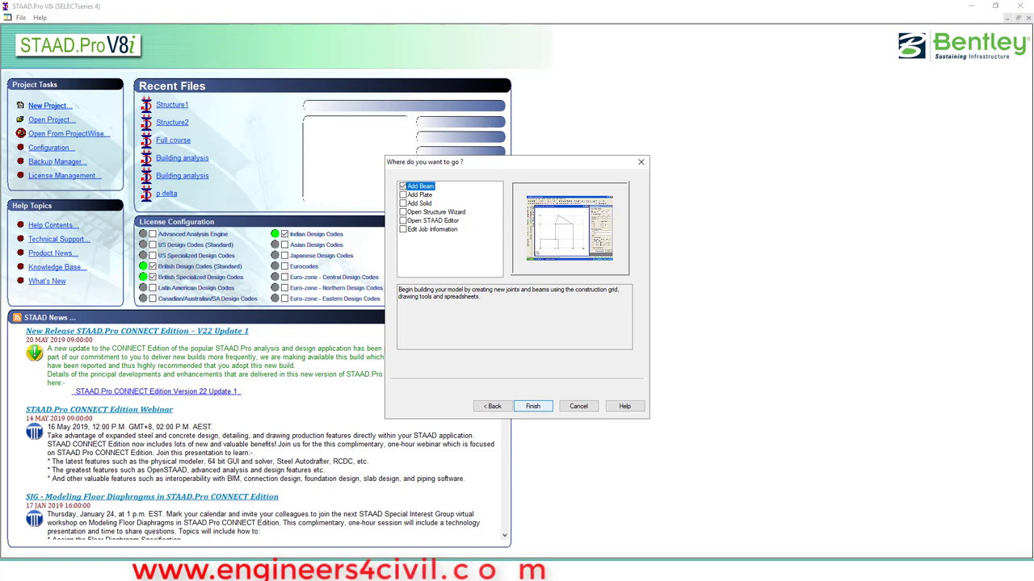
key(Return)
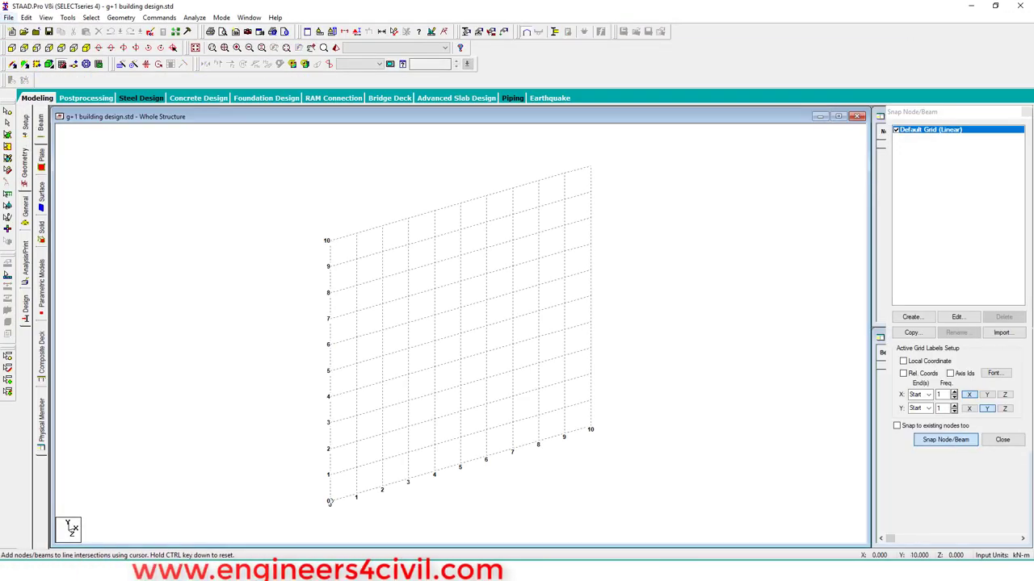
click(8, 17)
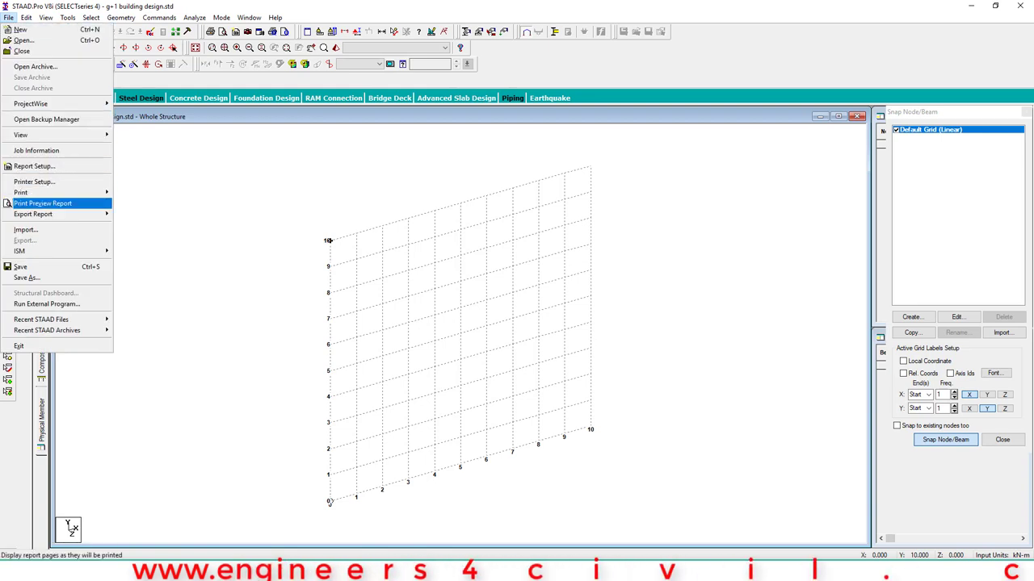
click(26, 230)
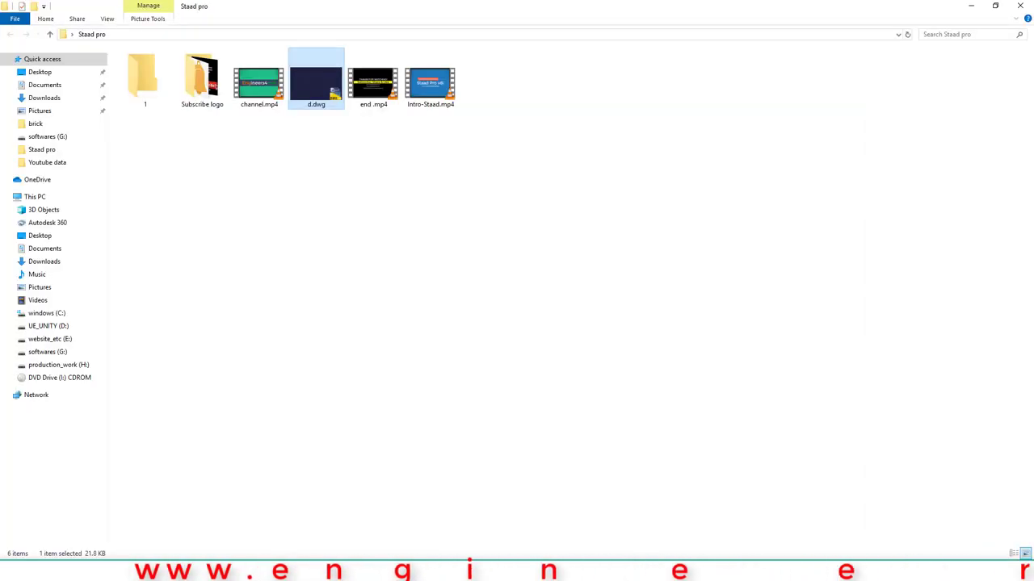
Open d.dwg from the Staad pro folder in AutoCAD, continue past the educational plot stamp warning and close the welcome window
key(Return)
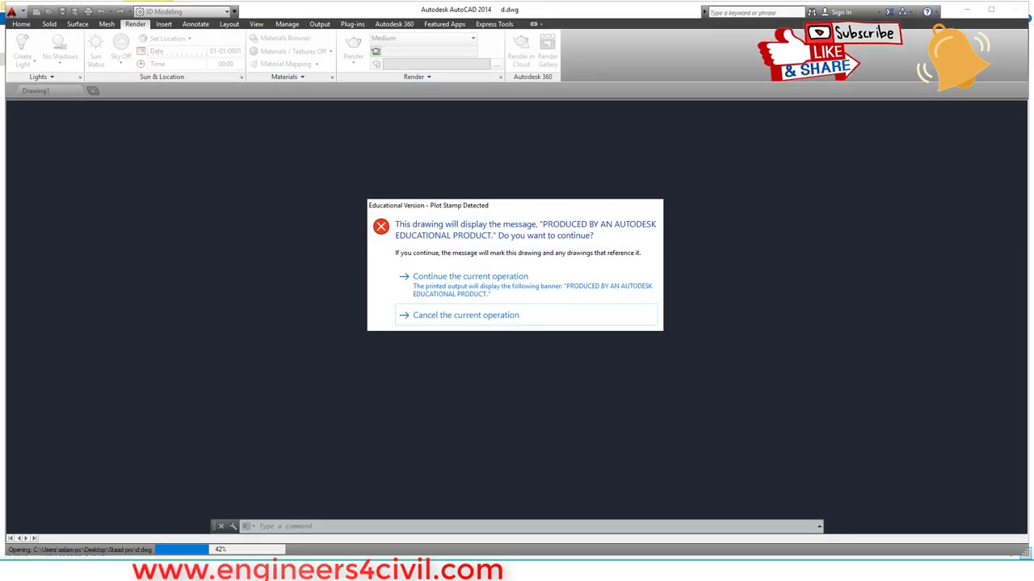
click(534, 316)
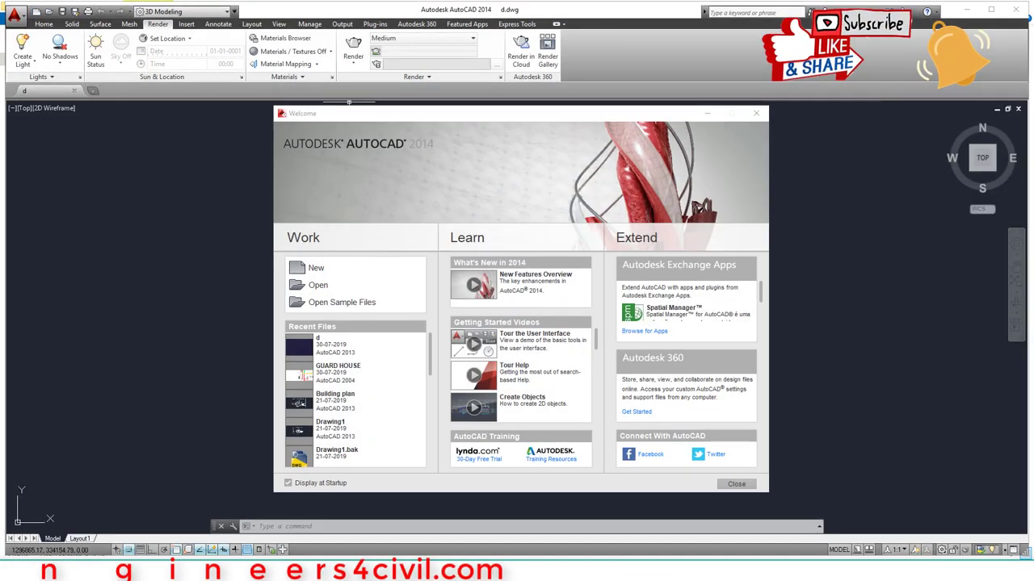
click(752, 116)
Save the drawing as d.dxf in AutoCAD 2013 DXF format in the Staad pro folder
click(15, 13)
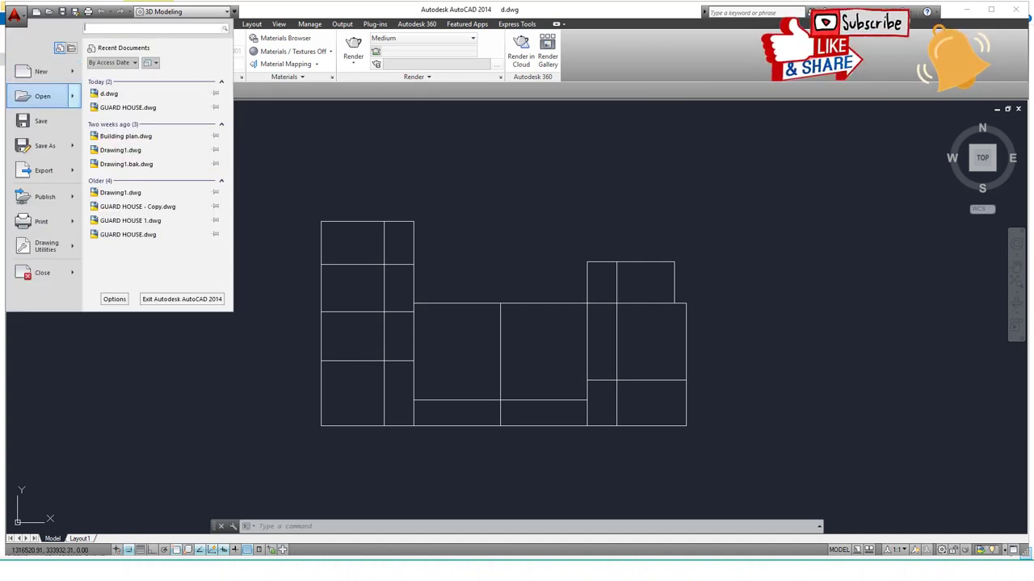
click(42, 145)
click(545, 403)
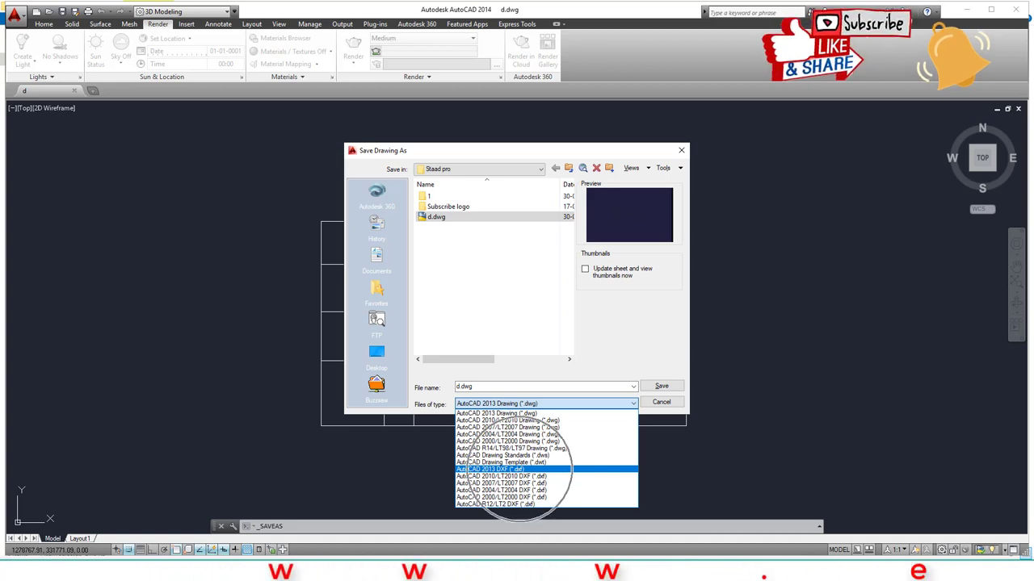
click(501, 470)
click(661, 386)
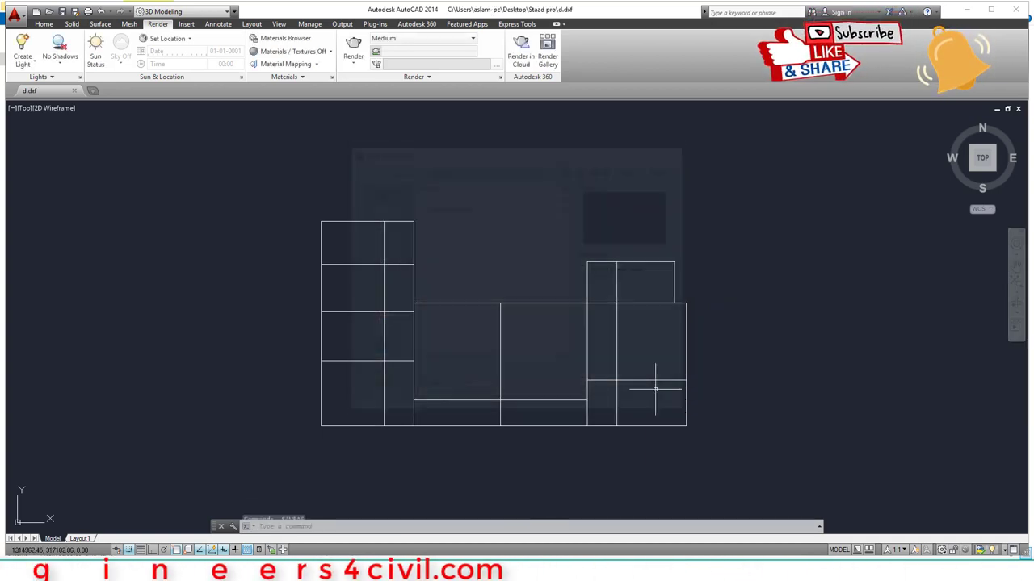
Exit AutoCAD, saving the drawing as d.dwg in AutoCAD 2013 Drawing format as well
click(1016, 10)
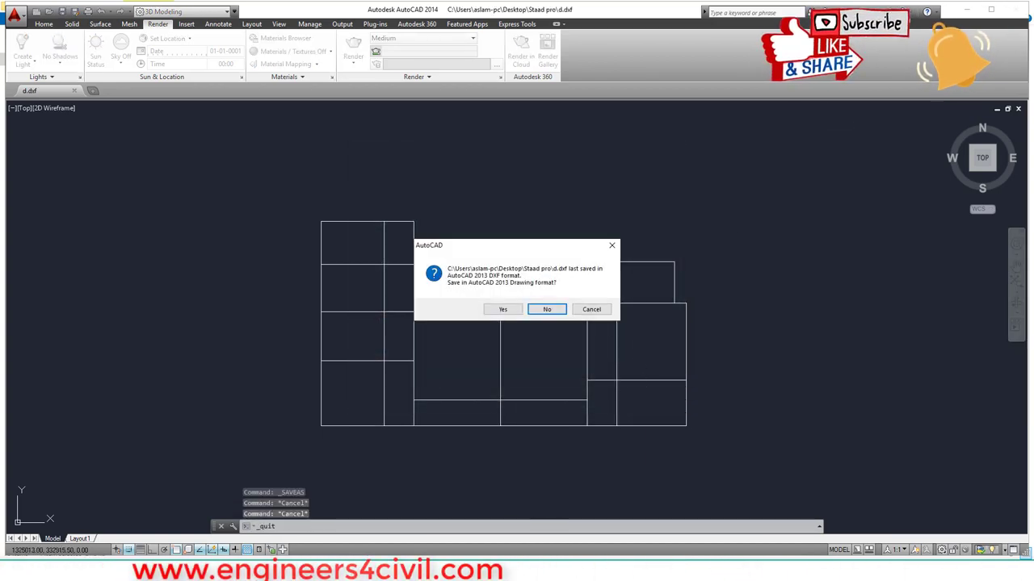
click(502, 309)
key(Return)
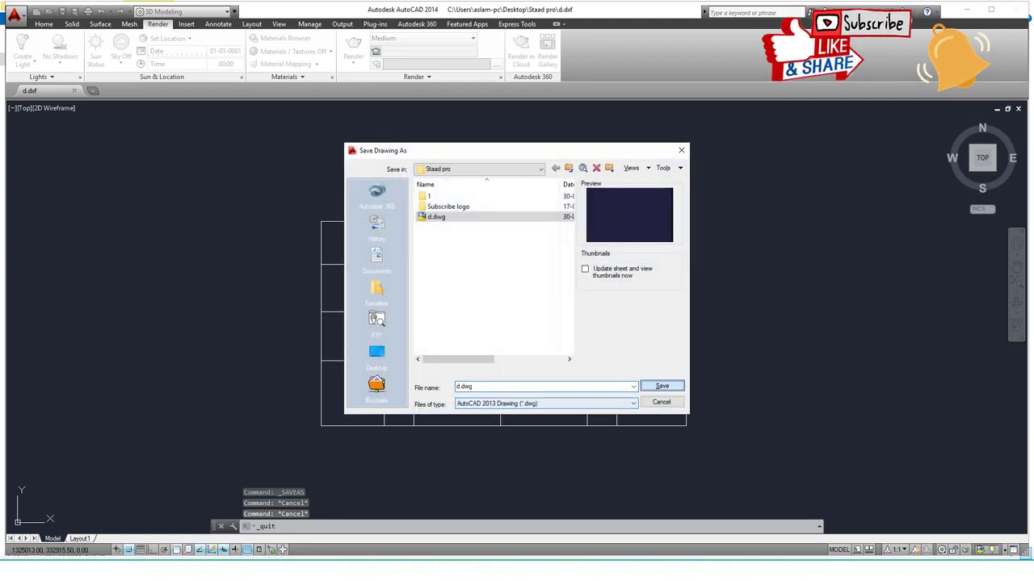
key(Return)
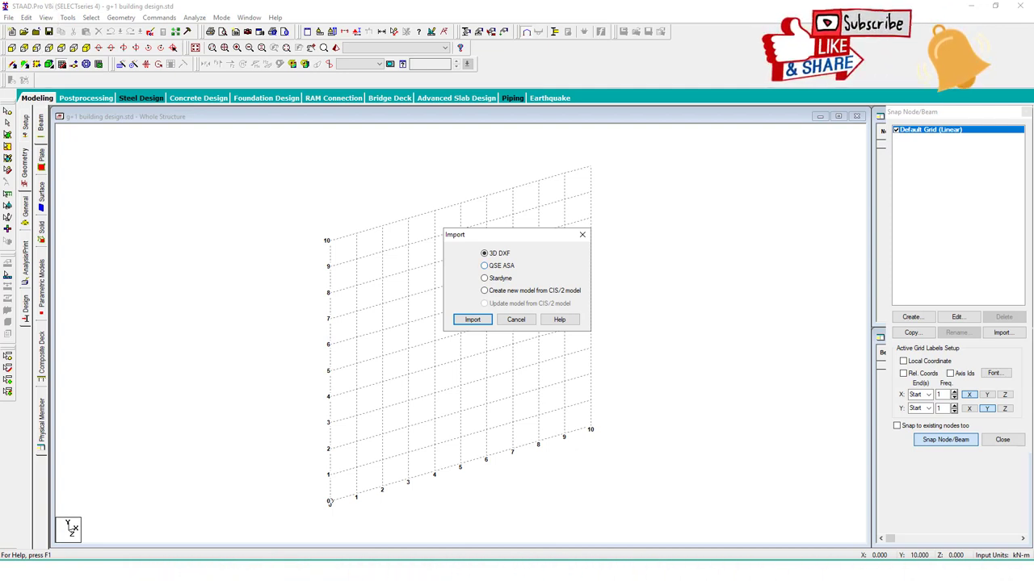
Start a 3D DXF import in STAAD.Pro and browse to the Staad pro folder on the desktop
click(477, 321)
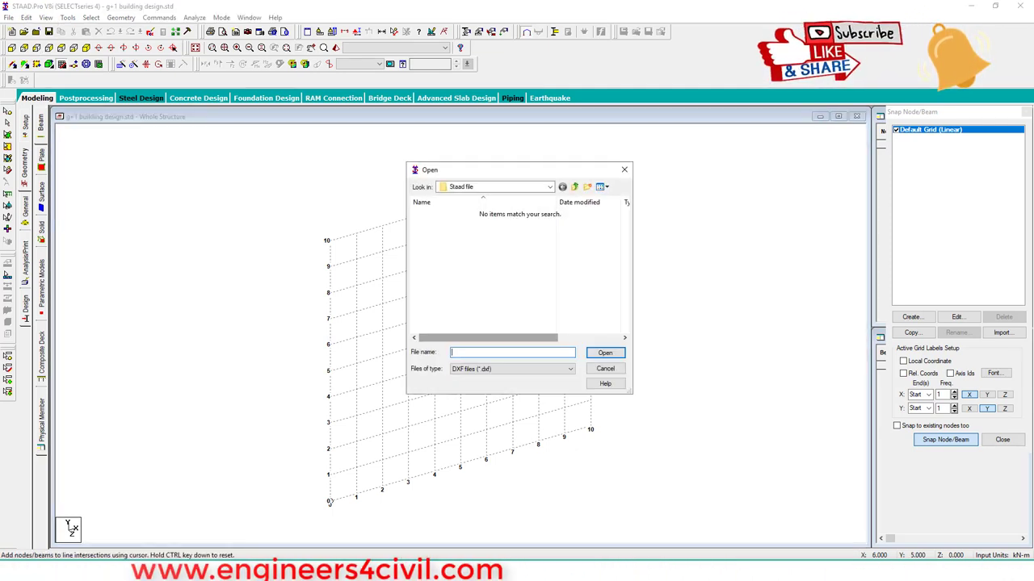
click(493, 187)
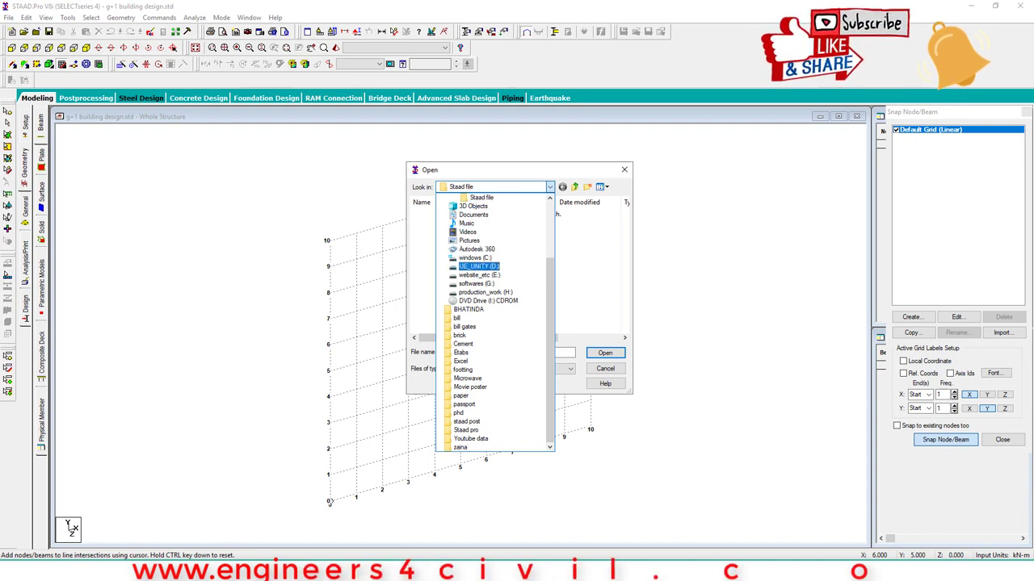
scroll(463, 242, up, 3)
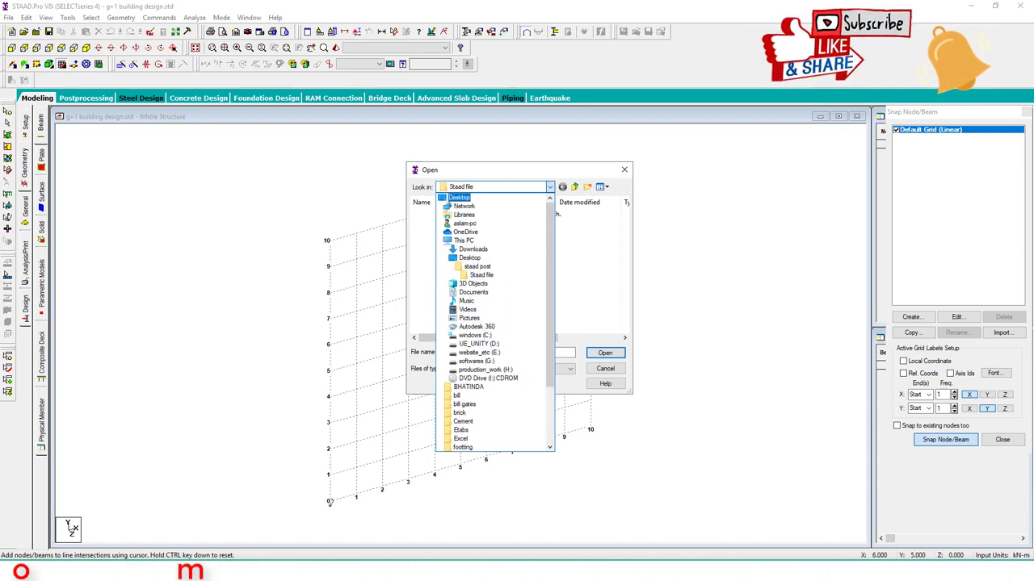
click(460, 198)
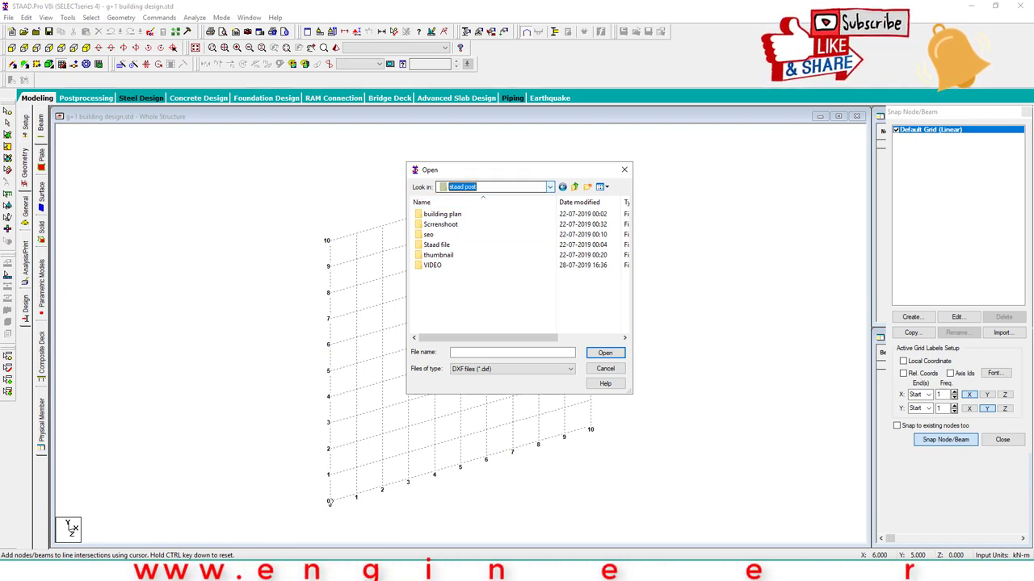
click(575, 187)
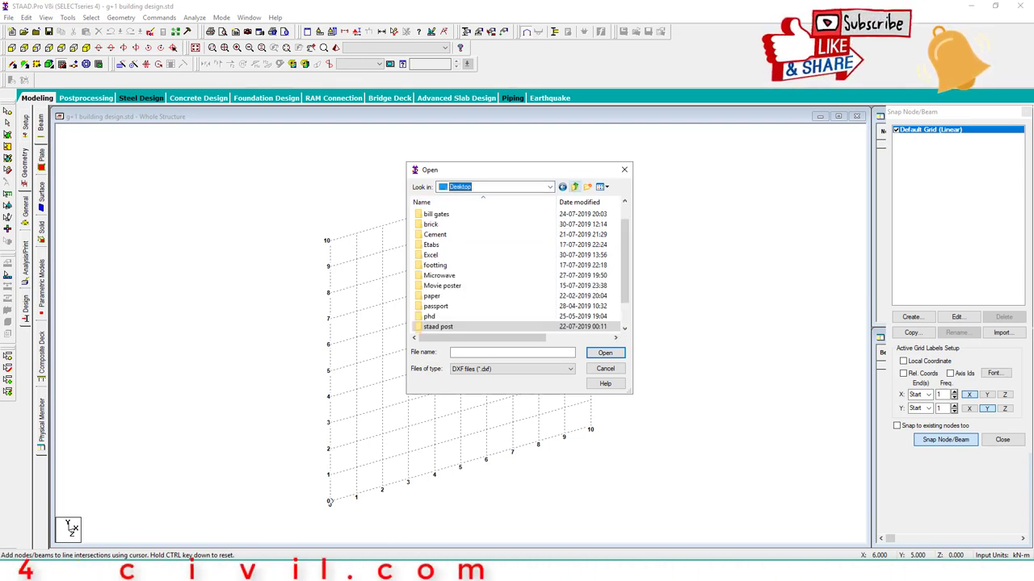
click(501, 276)
scroll(501, 275, down, 1)
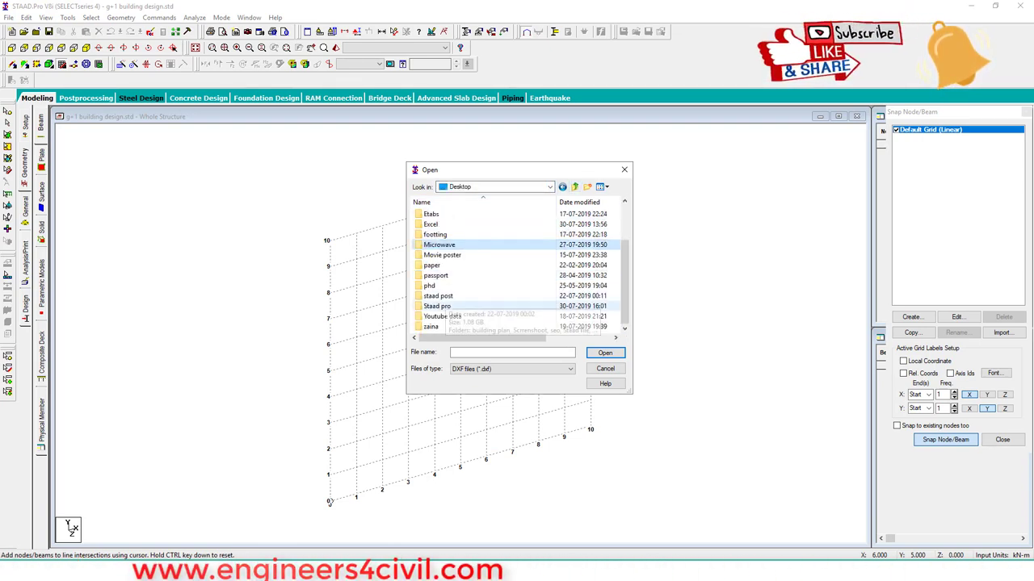
double_click(437, 306)
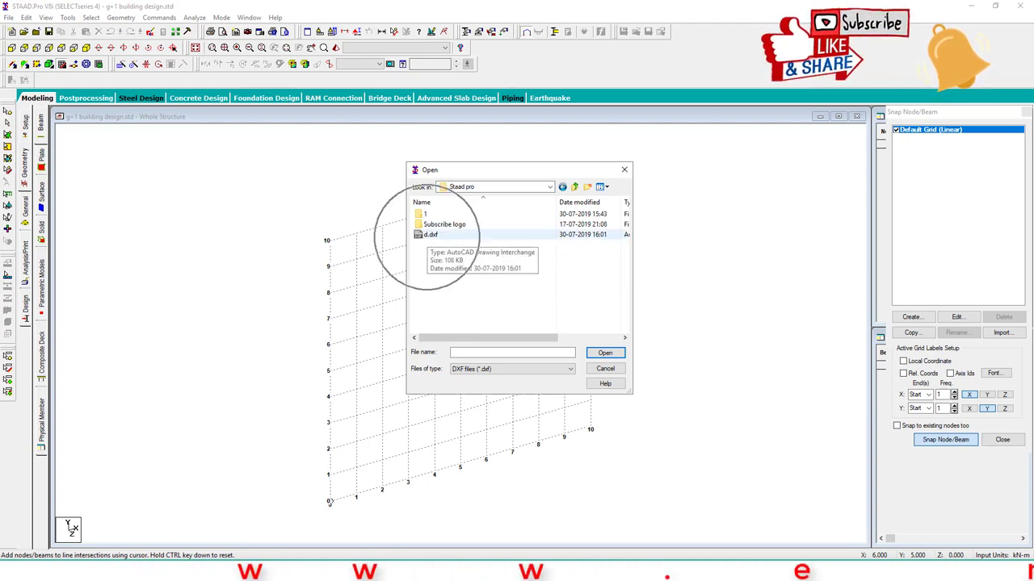
Import d.dxf with the Y Up structure convention, using millimetre length units and kilonewton force units
click(428, 235)
click(592, 352)
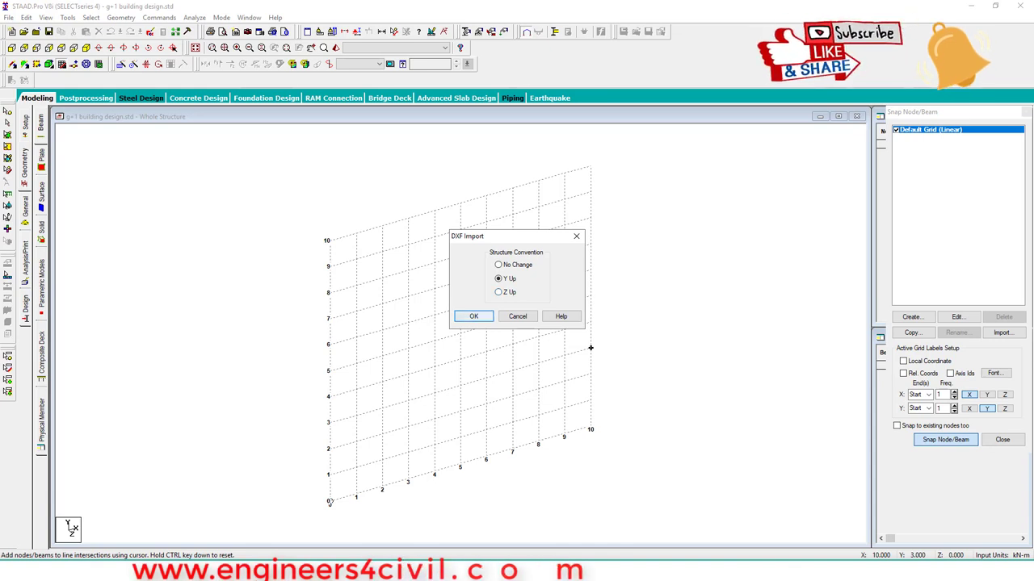
key(Return)
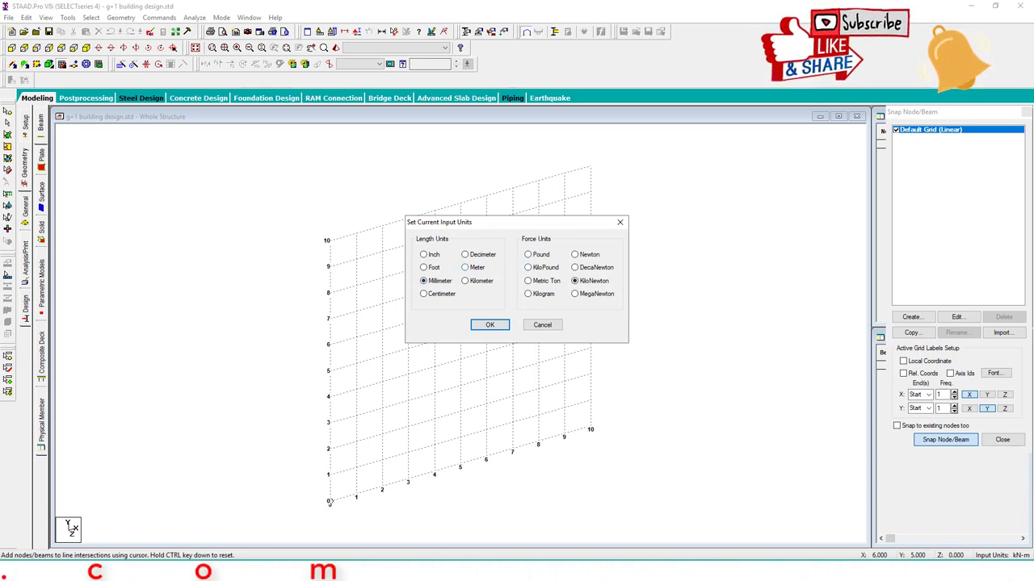
key(Return)
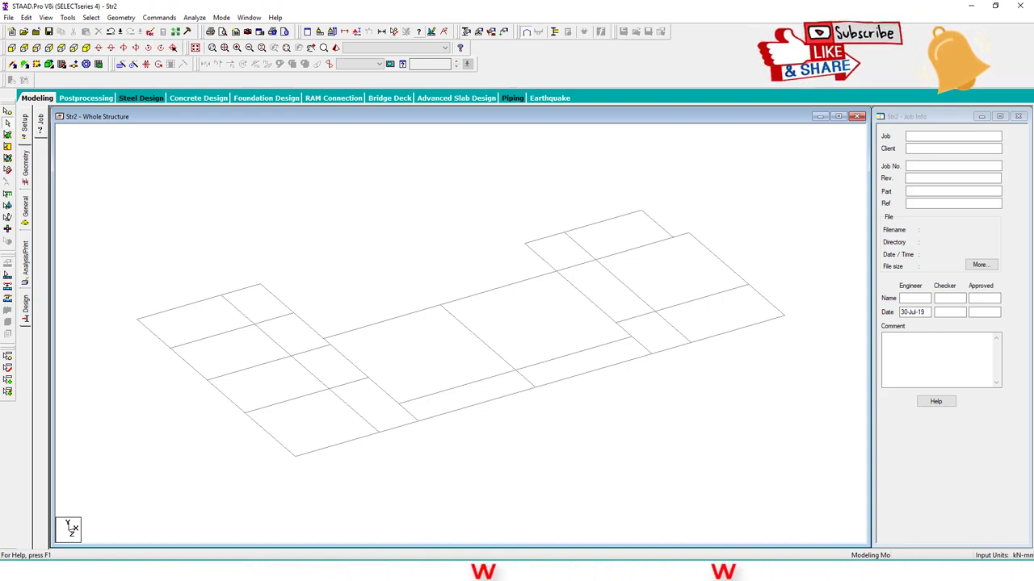
Measure the distance between the two neighbouring nodes at the start of the middle block's rear beam line
click(323, 337)
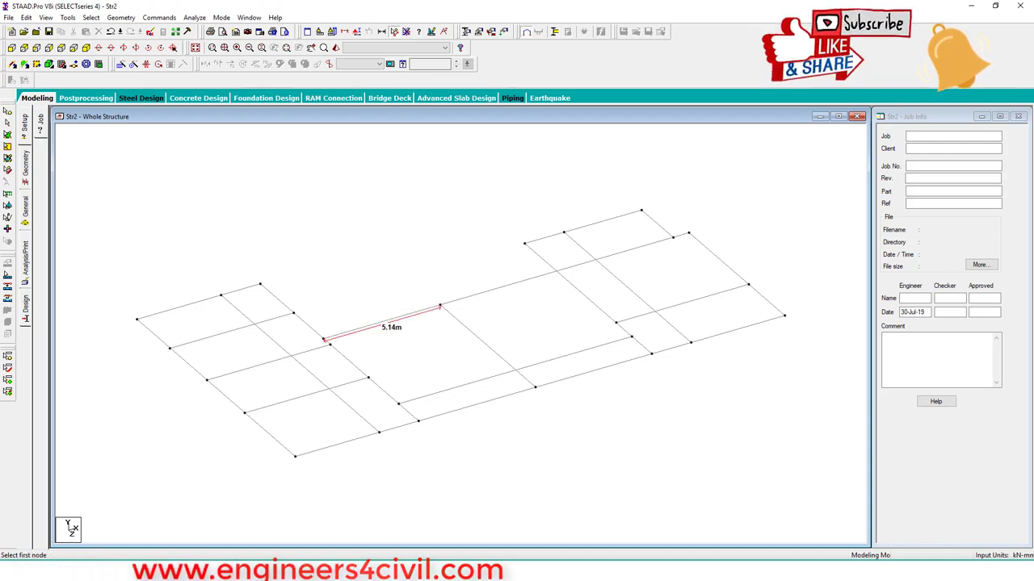
key(Escape)
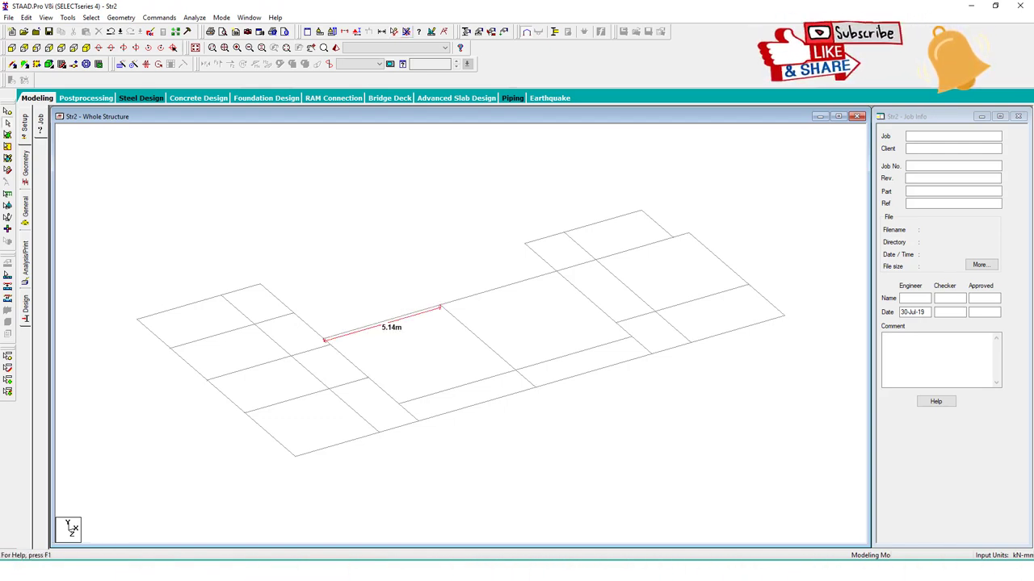
scroll(460, 333, down, 3)
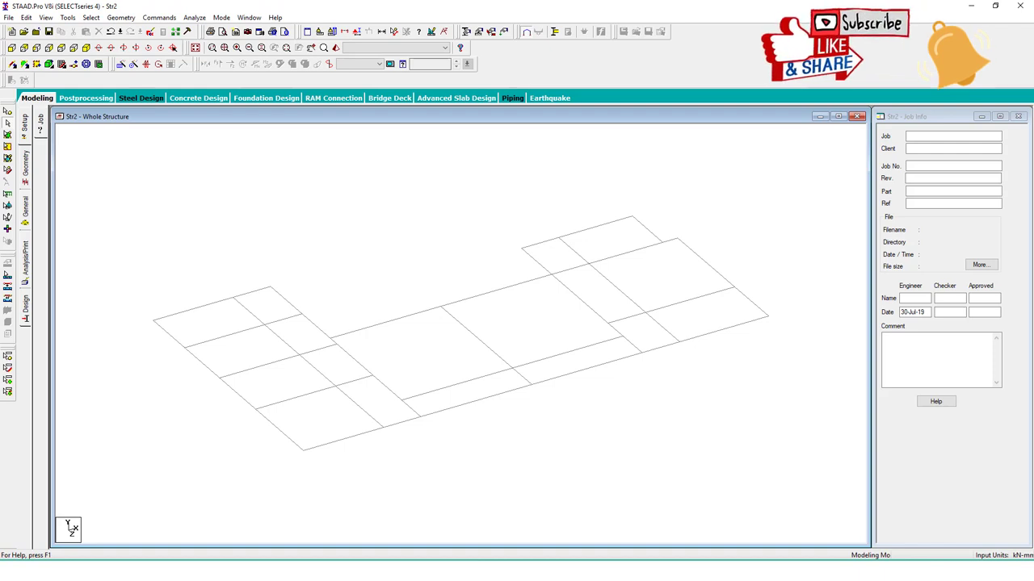
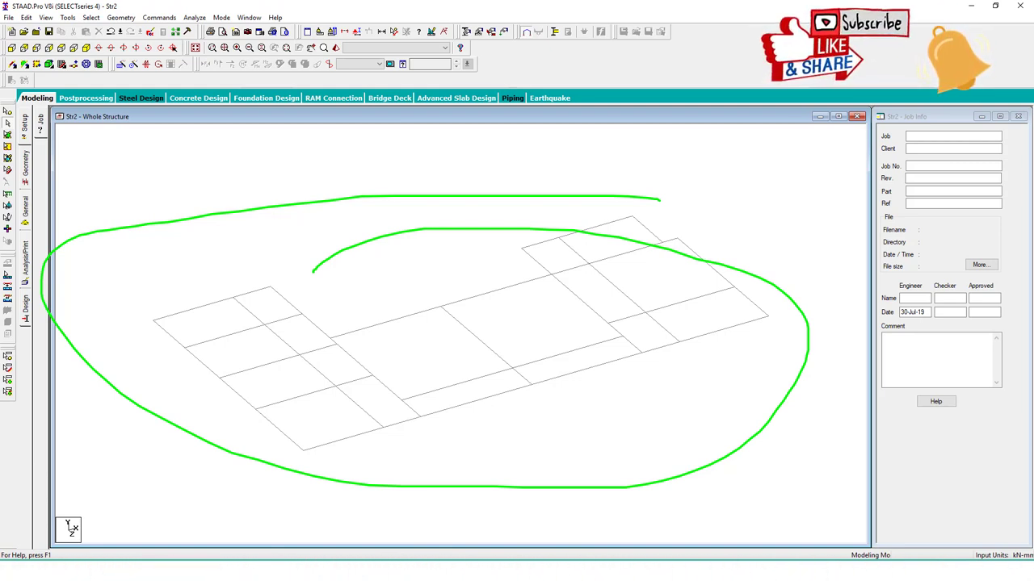
Highlight the middle block's rear beam line to examine how far that single member extends, and clear the selection
click(496, 290)
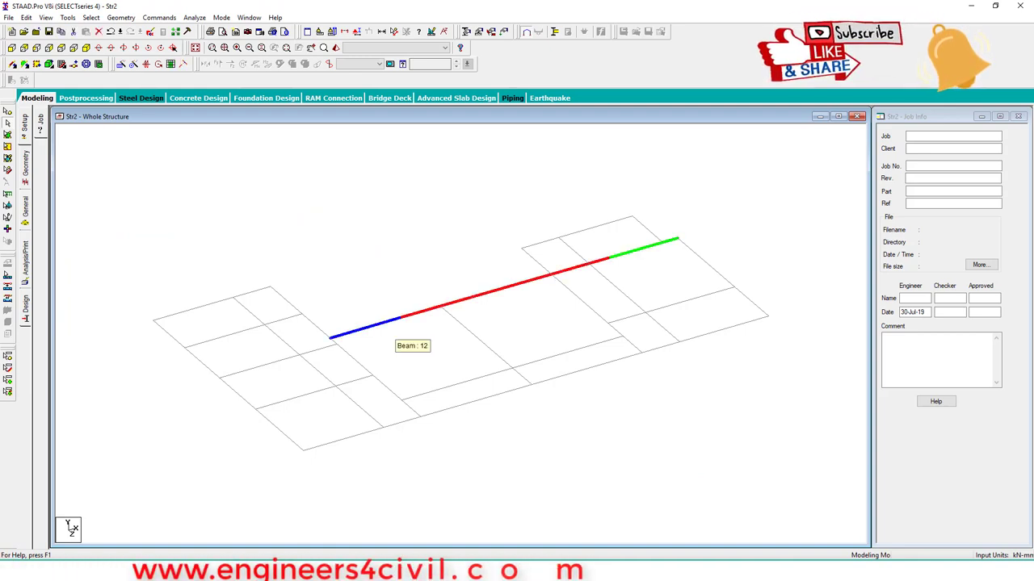
drag(343, 345, 698, 241)
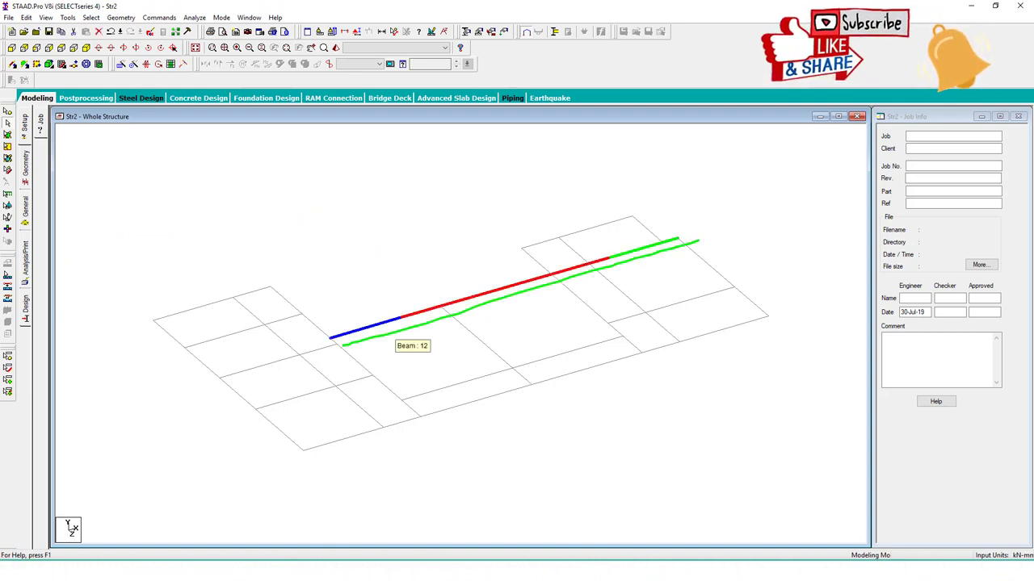
key(Escape)
click(699, 240)
Intersect all members of the imported layout with a tolerance of 0 m
key(ctrl+a)
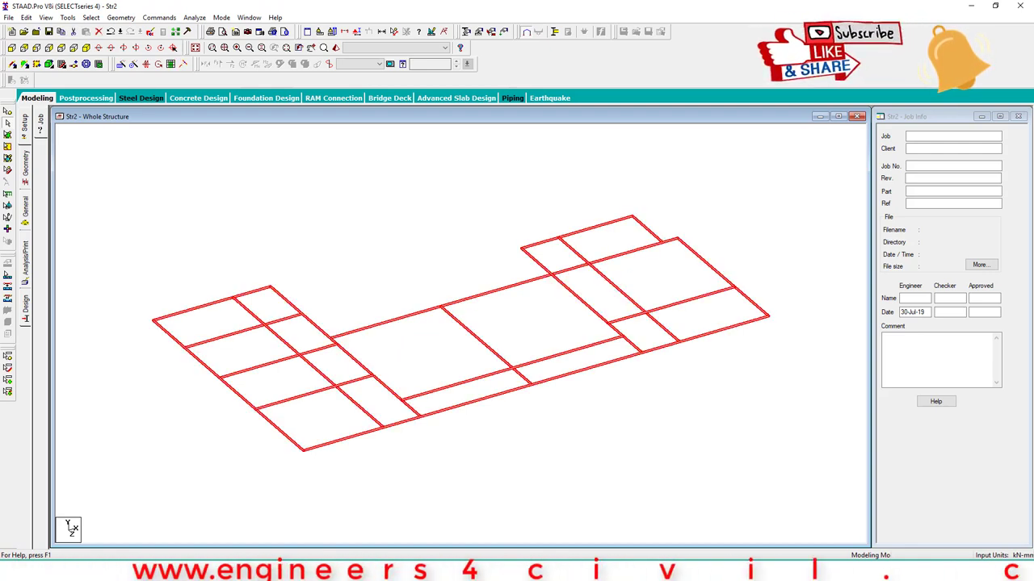
click(120, 17)
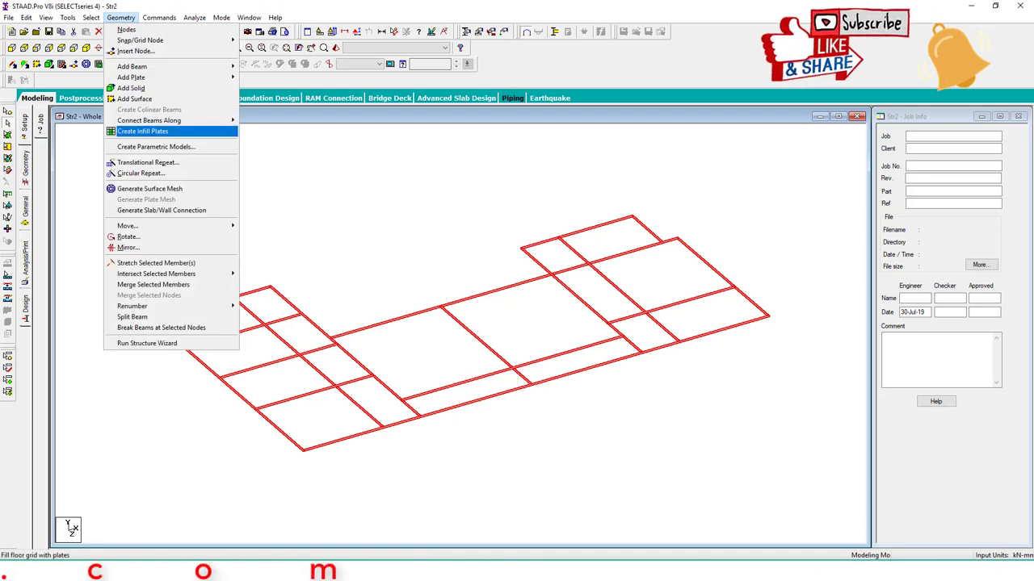
mouse_move(156, 274)
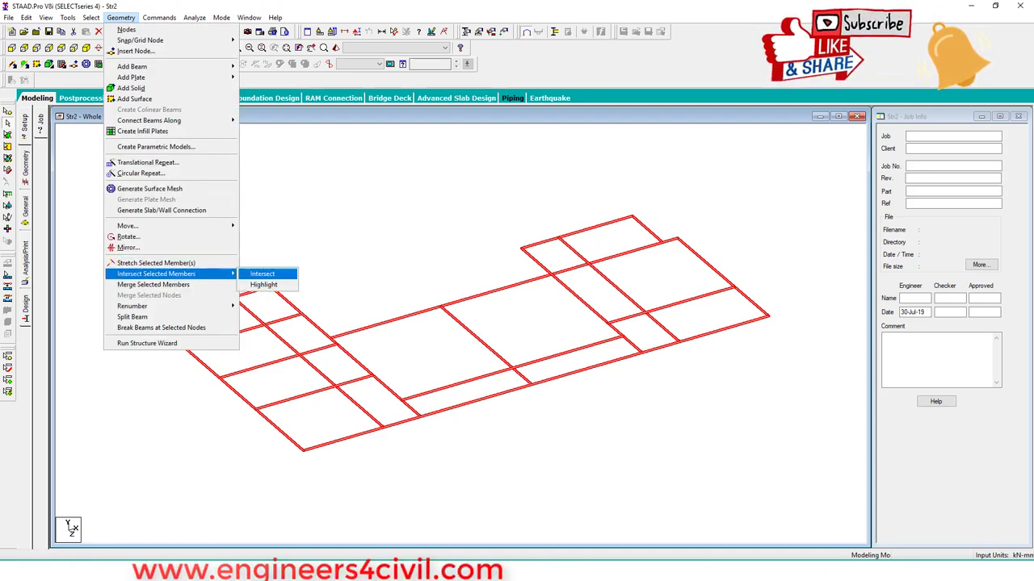
click(263, 274)
drag(513, 250, 416, 152)
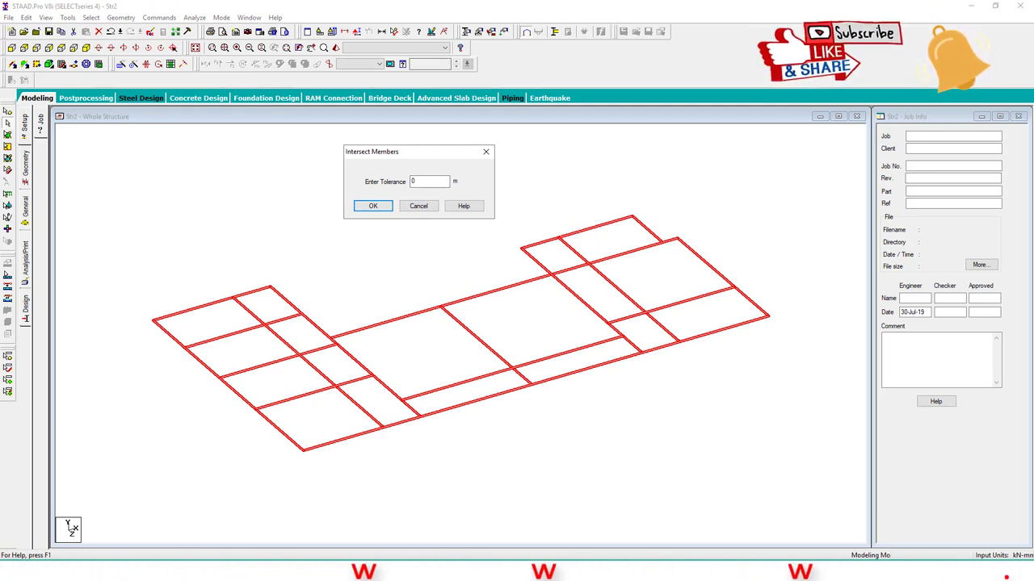
key(Return)
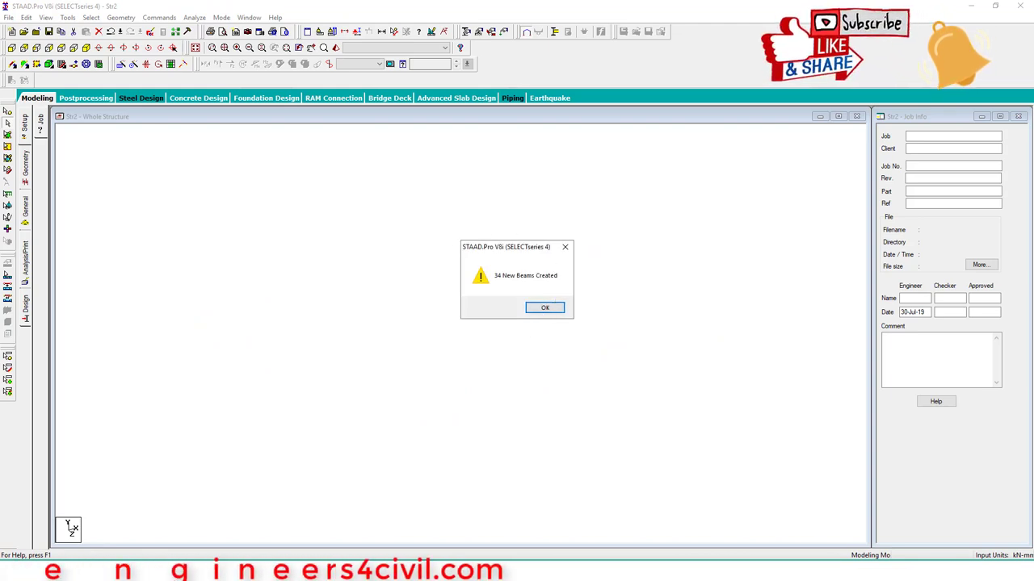
click(545, 307)
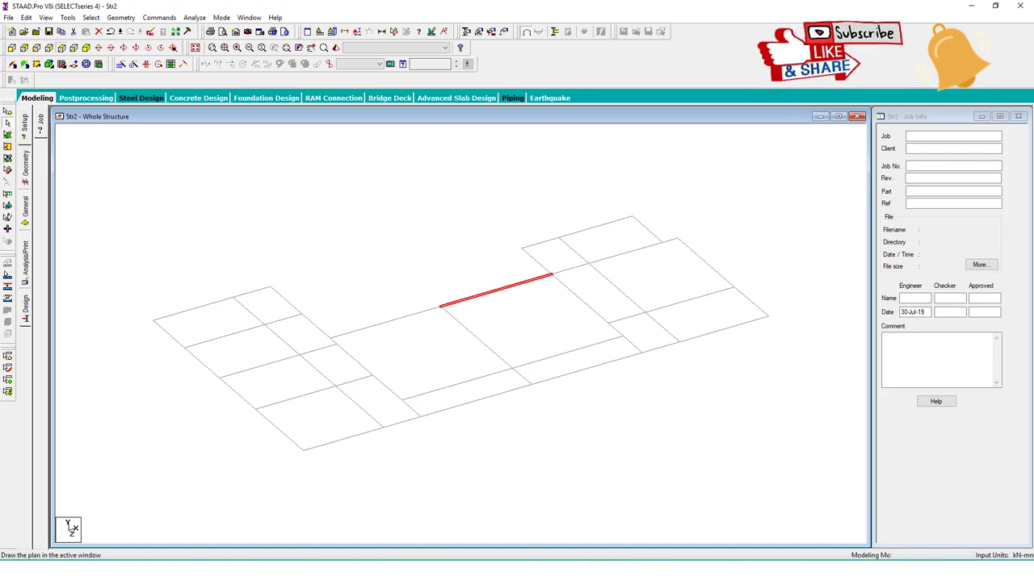
Show the whole structure in plan view with its node points displayed and nothing selected
click(62, 48)
scroll(460, 242, down, 1)
click(460, 242)
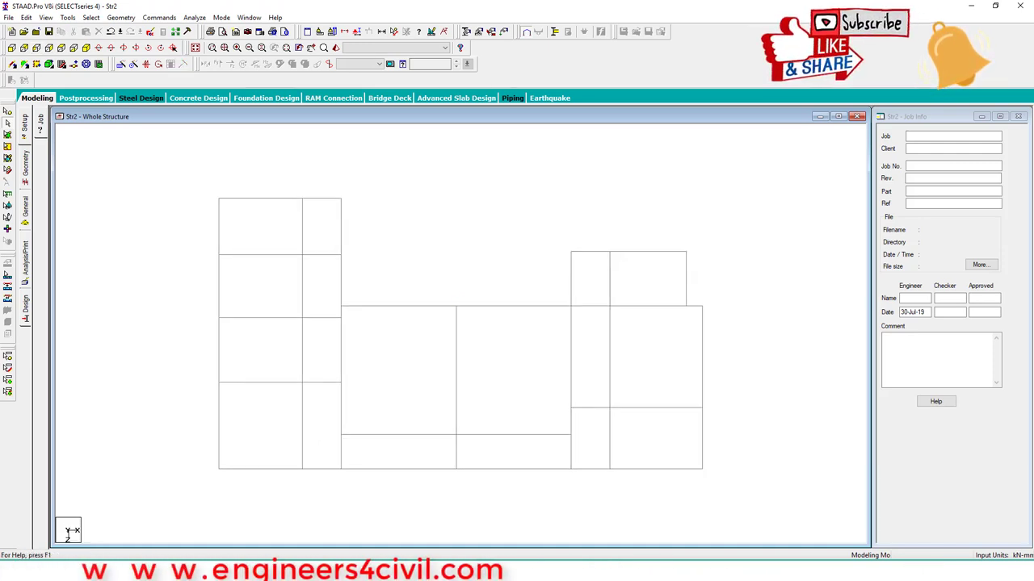
key(shift+k)
scroll(461, 333, down, 1)
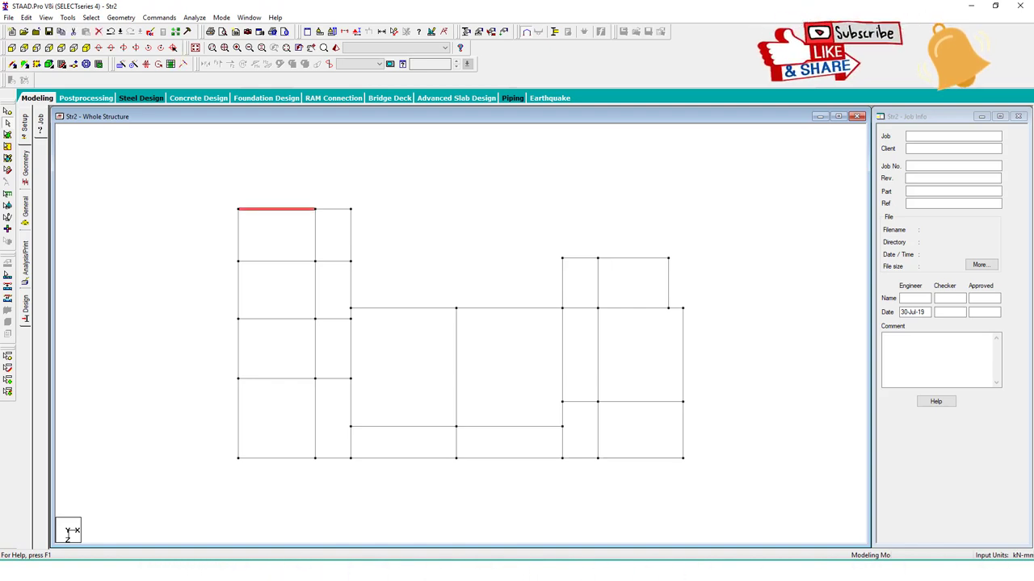
Check all members of the structure for duplicate members, and clear the selection
key(ctrl+a)
click(67, 17)
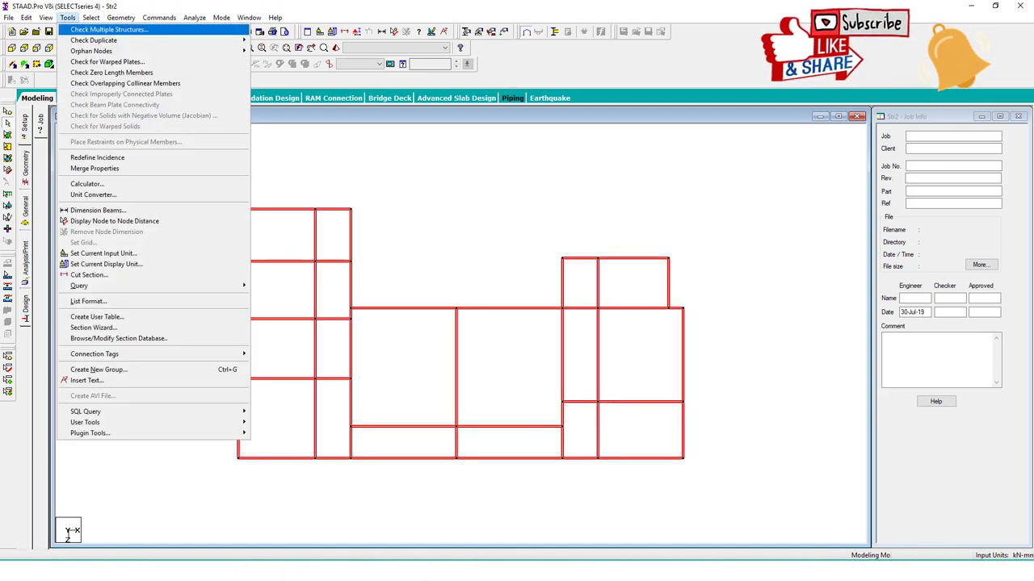
mouse_move(161, 33)
click(275, 50)
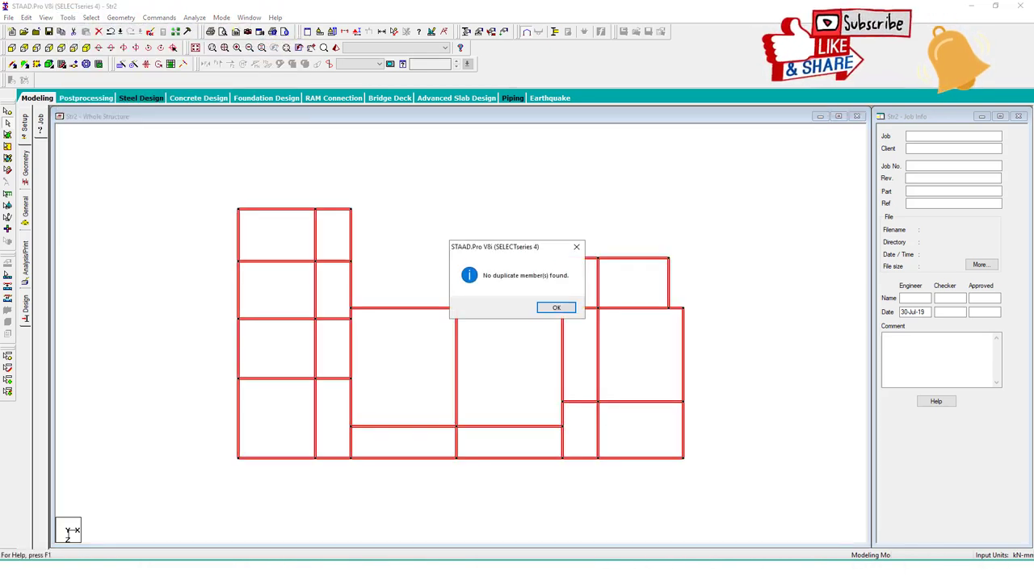
click(556, 309)
click(508, 250)
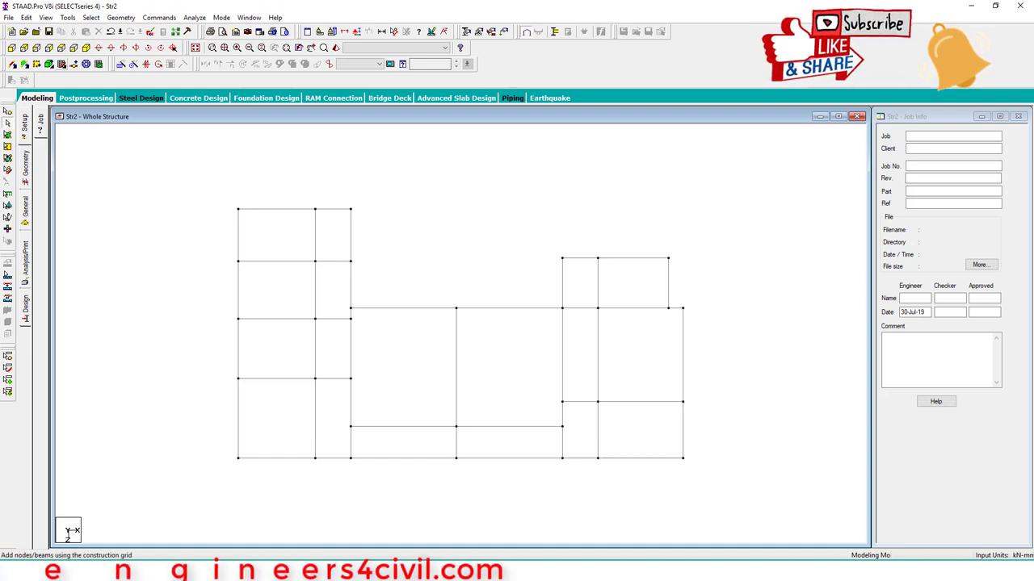
Look up the coordinates of the front-left corner node of the plan, keeping its details clear of the model
click(62, 63)
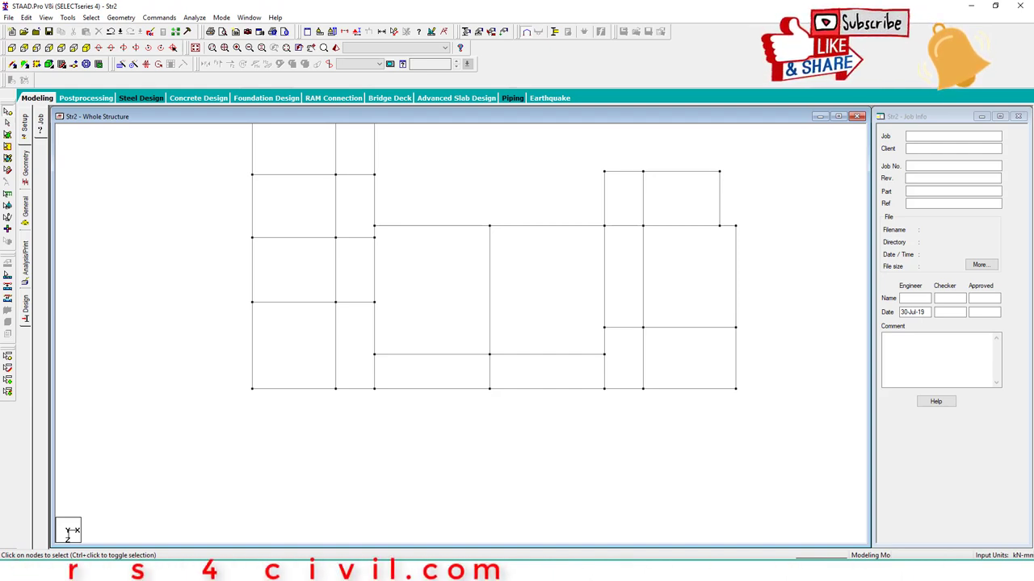
double_click(252, 389)
drag(497, 223, 140, 153)
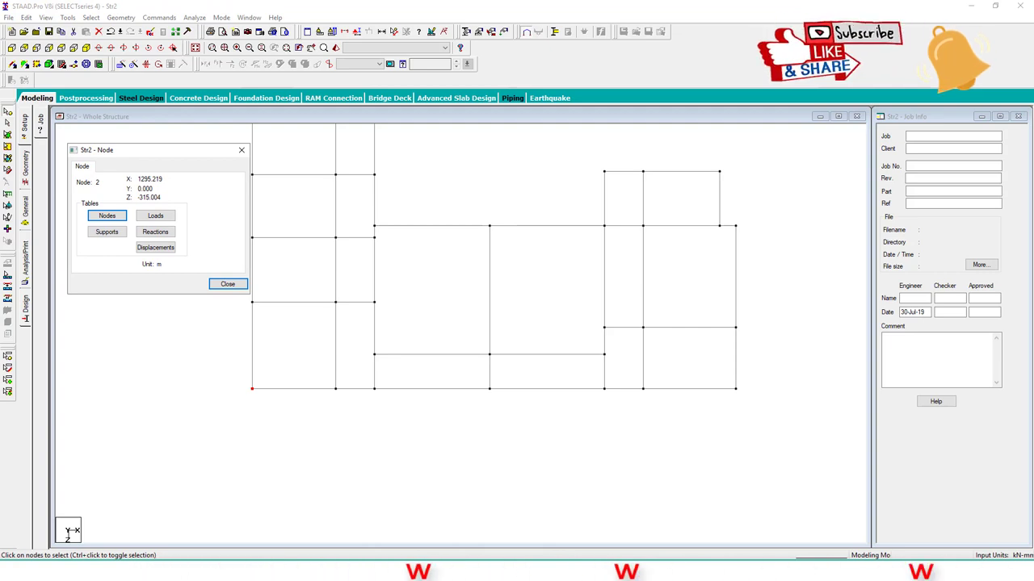
Start moving the model's origin by X, Y and Z values, with the X value open for editing
click(121, 16)
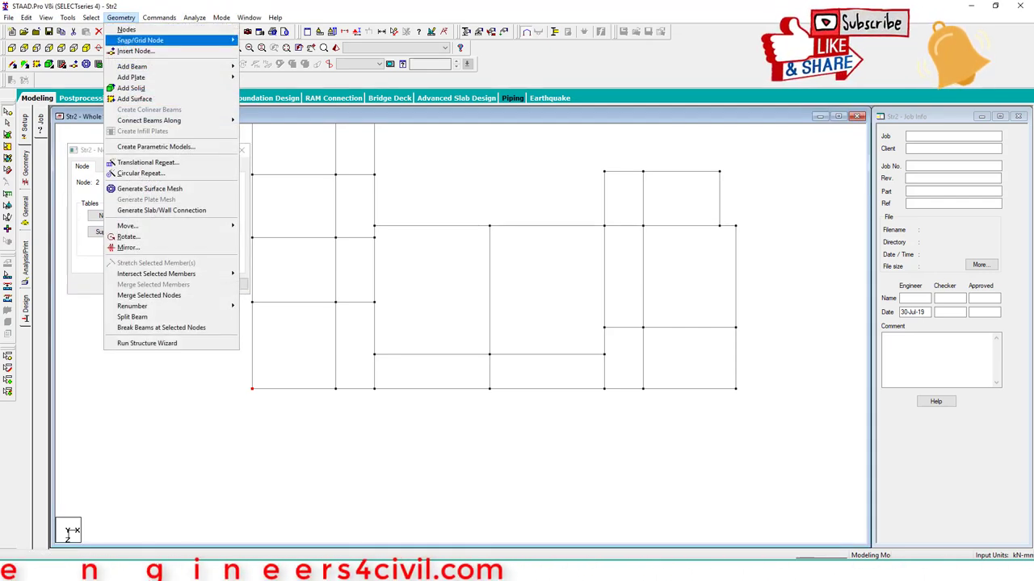
mouse_move(161, 40)
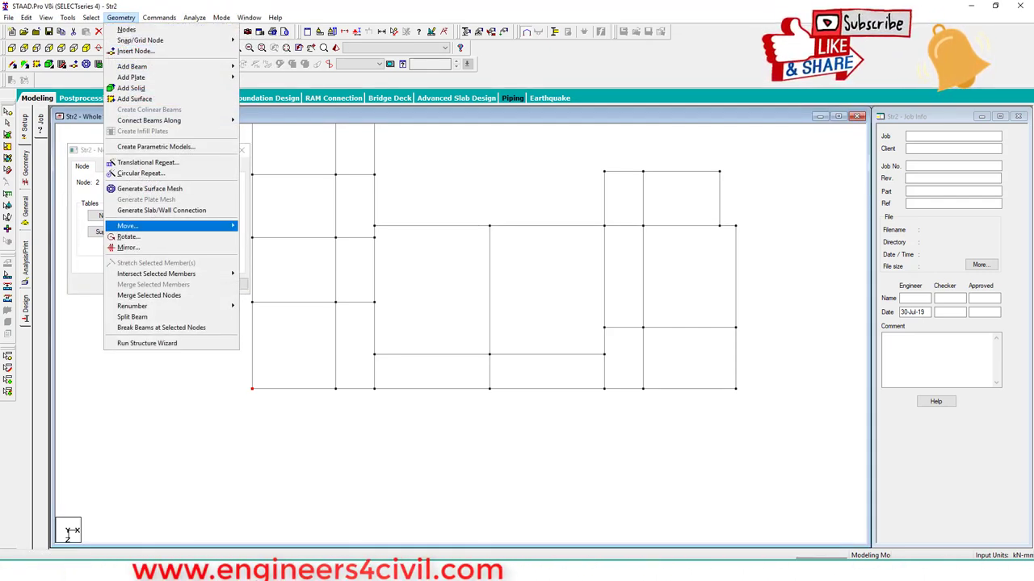
mouse_move(129, 226)
click(259, 237)
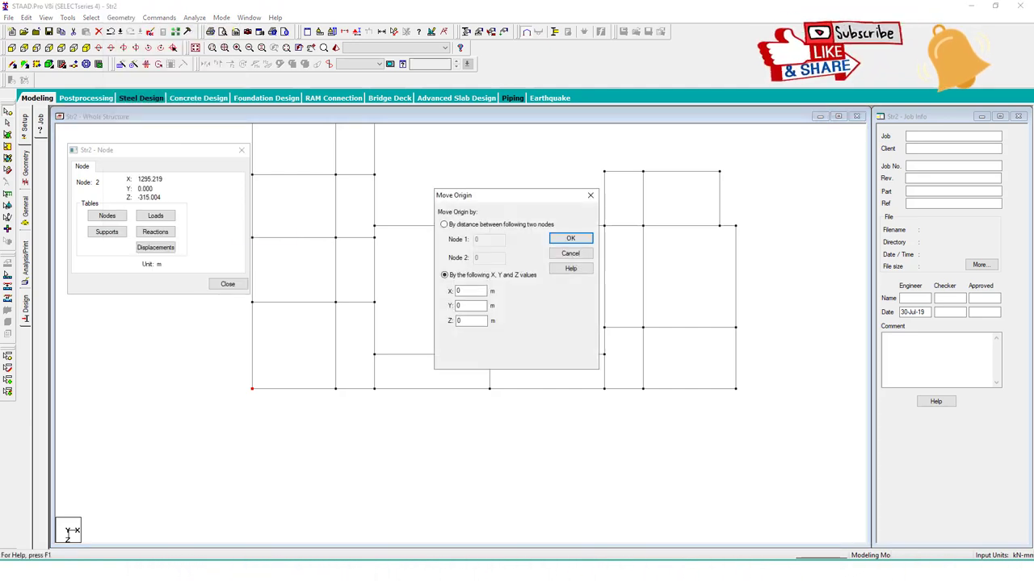
double_click(461, 291)
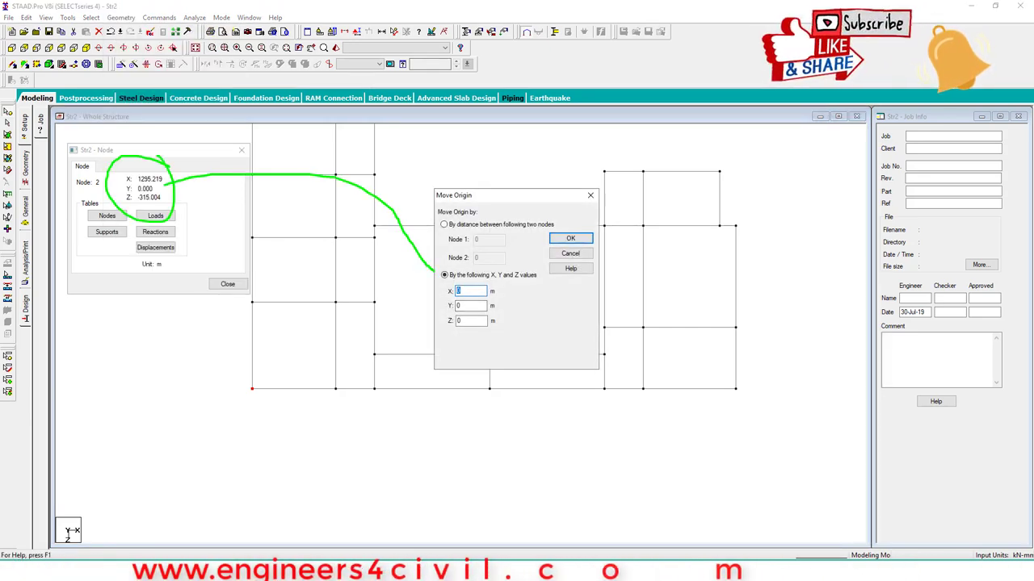
key(Escape)
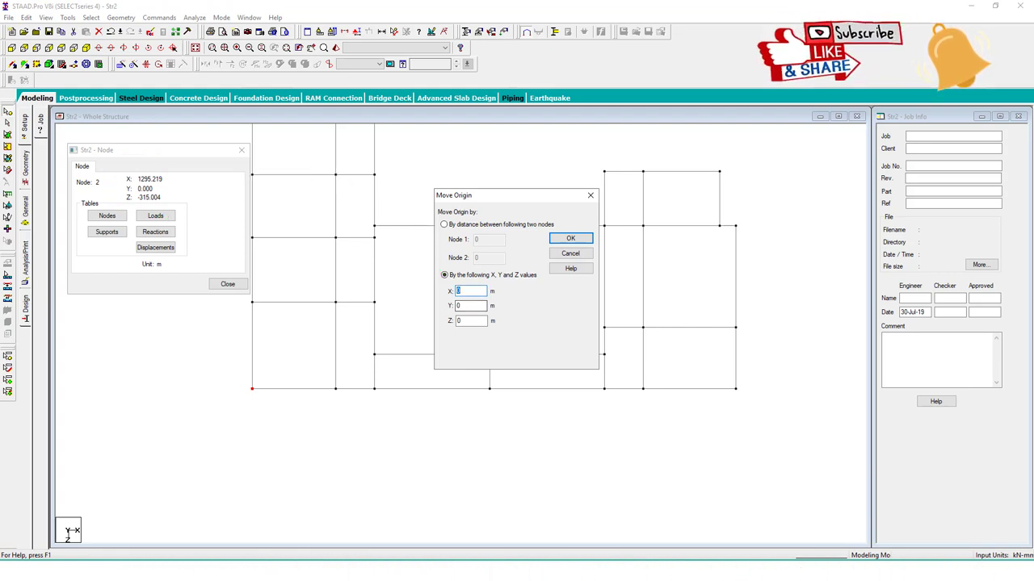
Move the model origin by X 1295.22 m, Y 0 and Z -315.004 m
text(129)
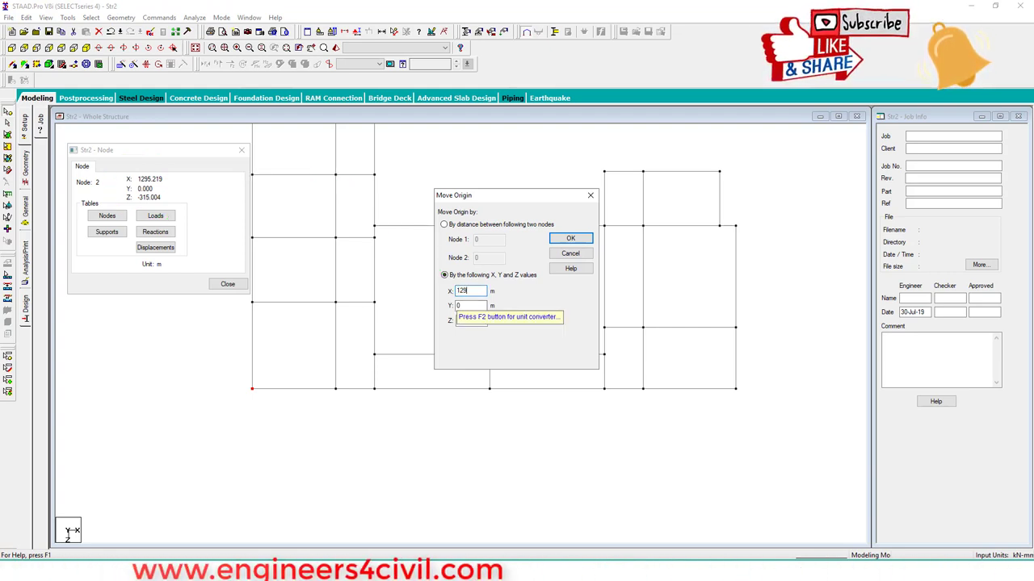
text(5.219)
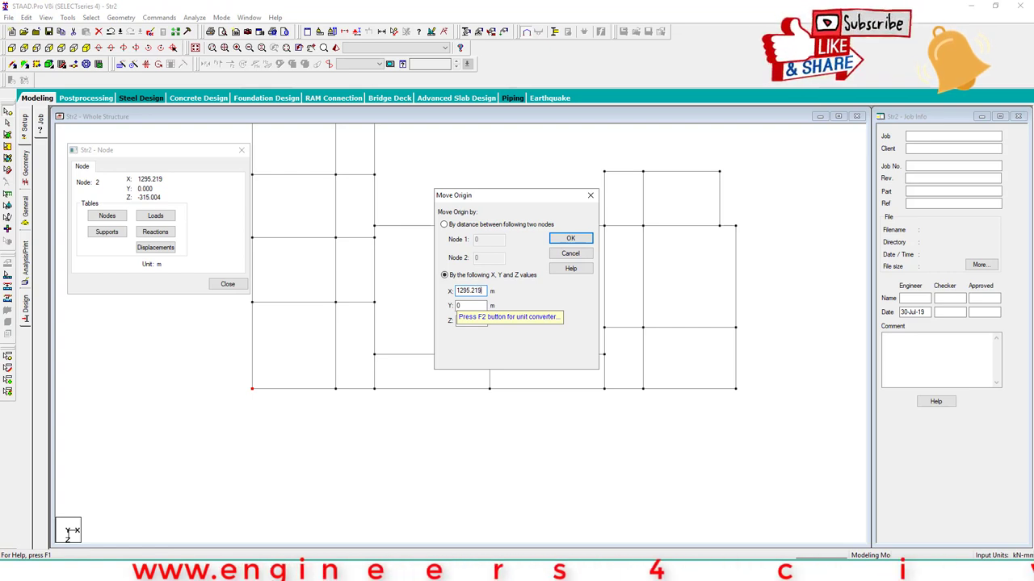
text(22)
key(Tab)
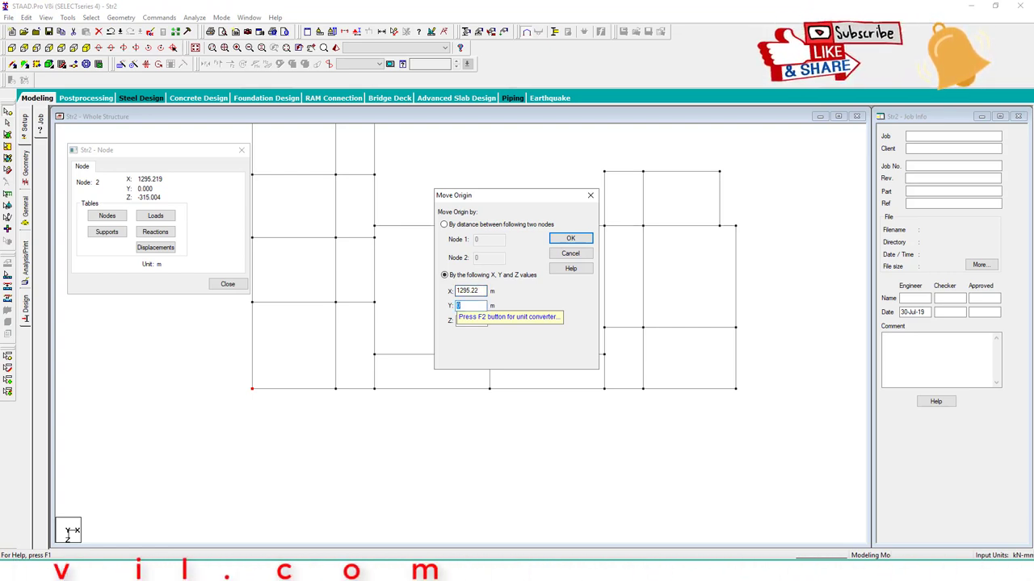
key(Tab)
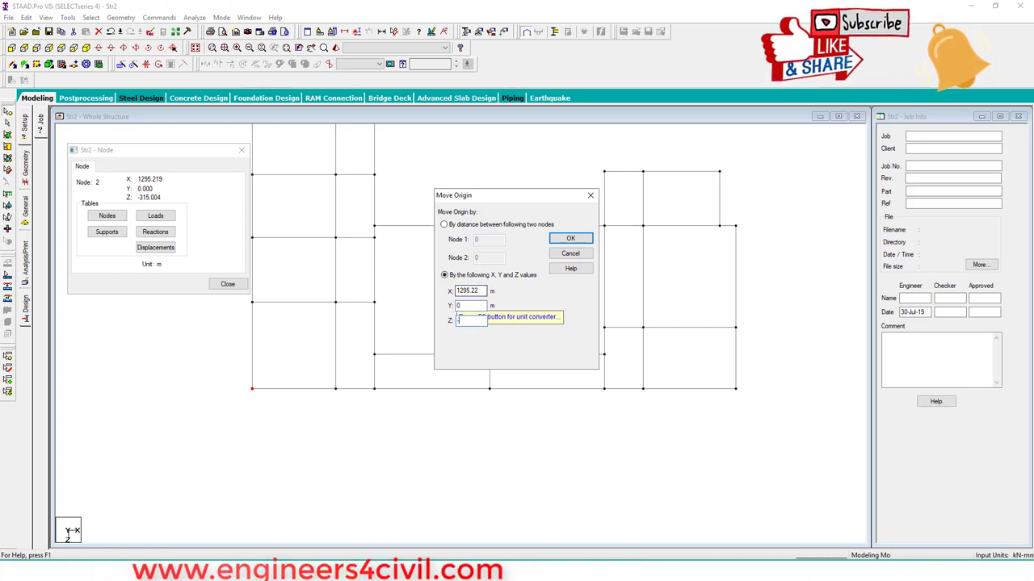
text(-315.004)
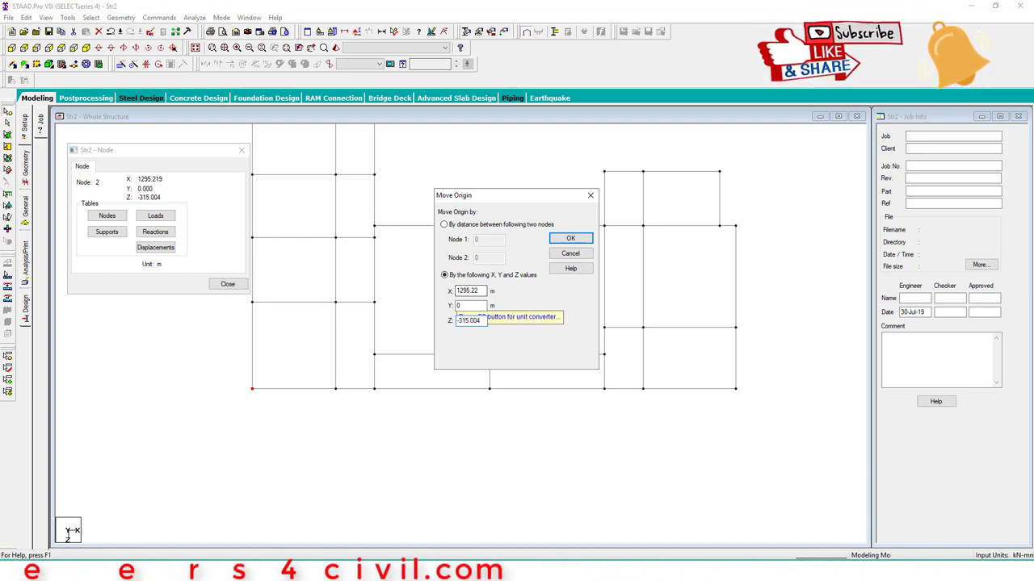
key(Return)
key(Return)
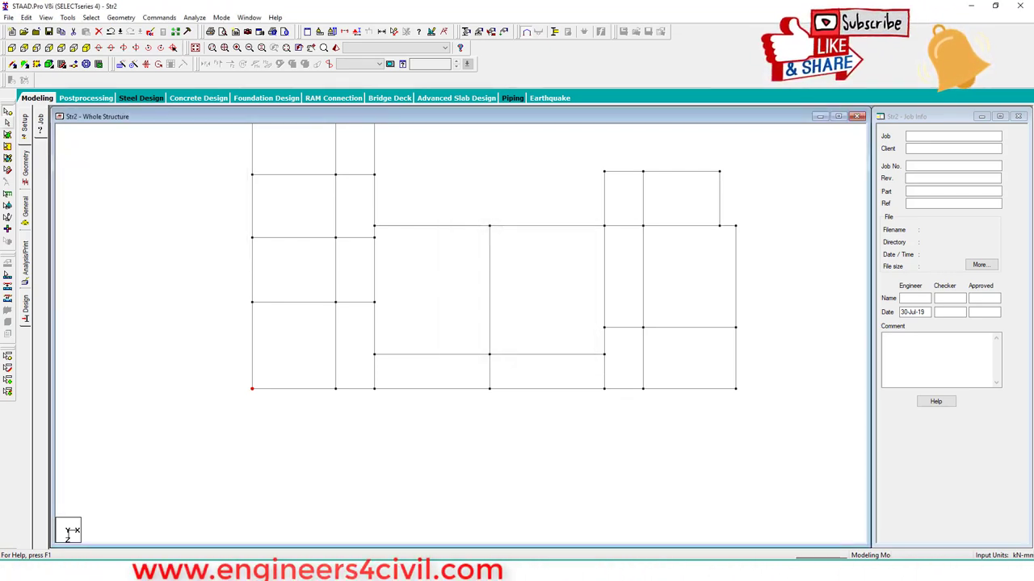
Check the coordinates of the plan's lower-left corner node and show the whole structure in isometric view
double_click(252, 389)
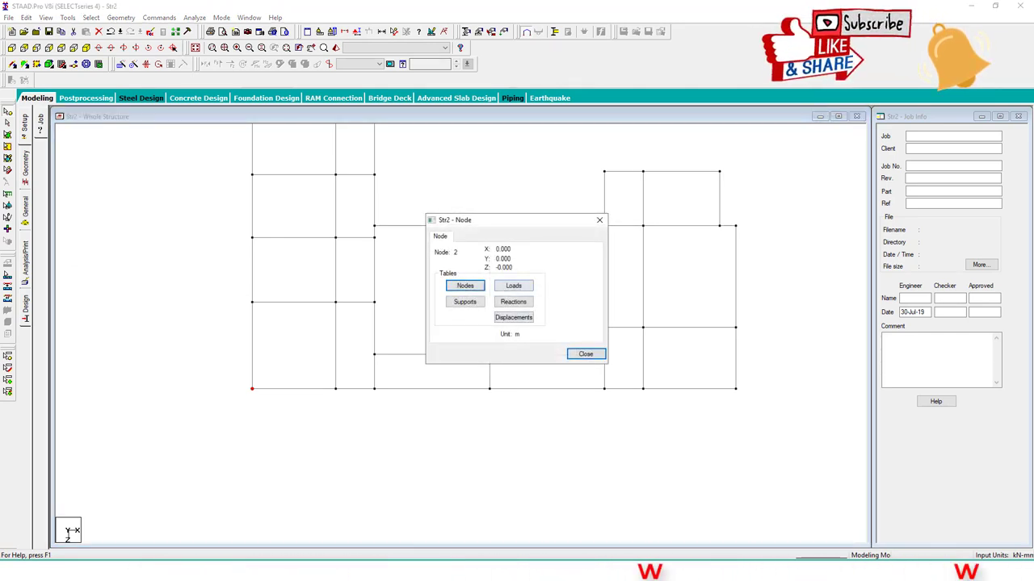
click(586, 353)
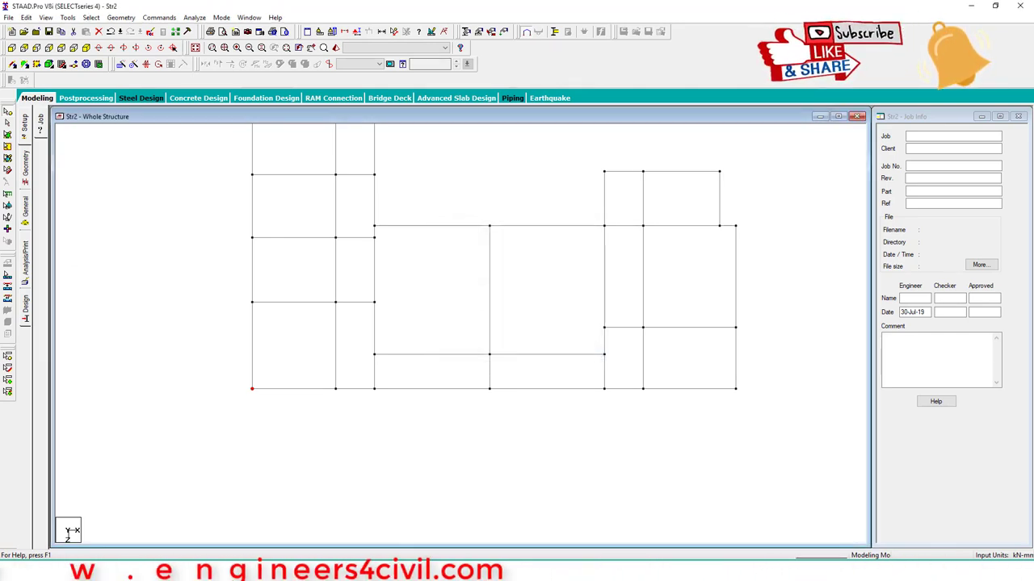
scroll(585, 354, down, 1)
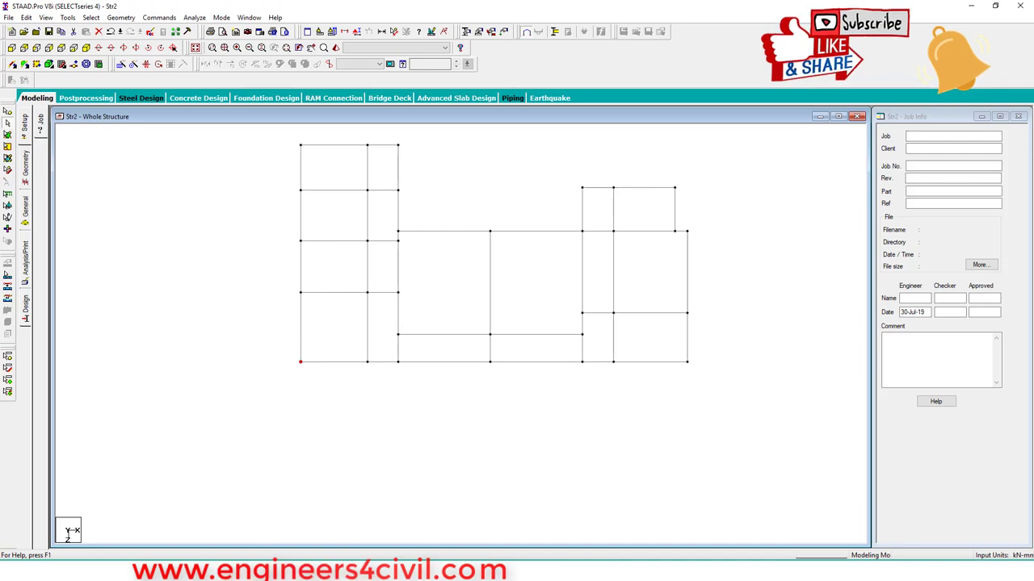
click(87, 47)
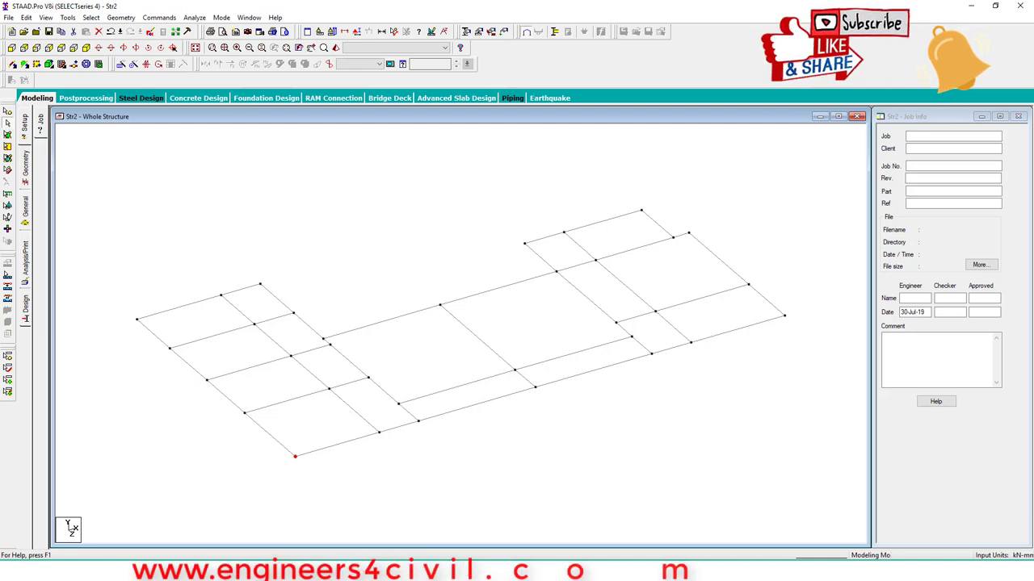
Switch to the desktop's BHATINDA folder and look through its GUARD HOUSE-1 and STAAD subfolders
mouse_move(391, 570)
click(450, 526)
key(super+d)
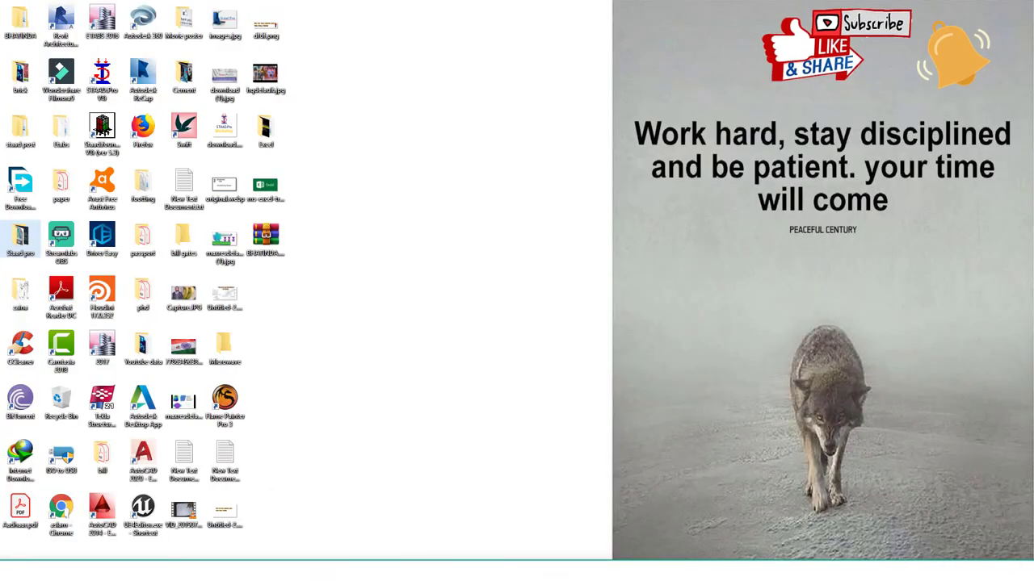
double_click(20, 22)
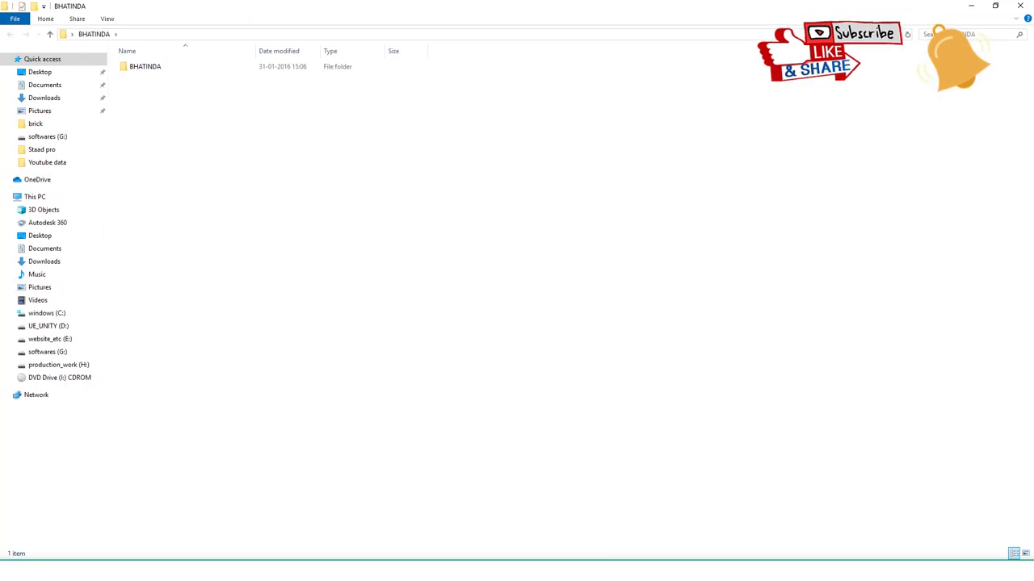
double_click(145, 66)
double_click(155, 111)
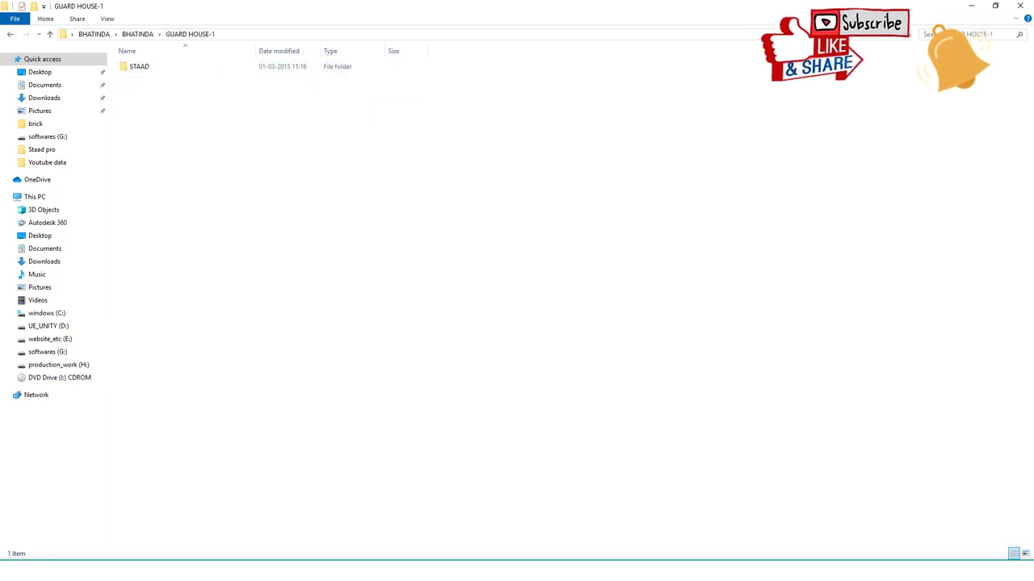
double_click(139, 66)
click(9, 34)
click(10, 34)
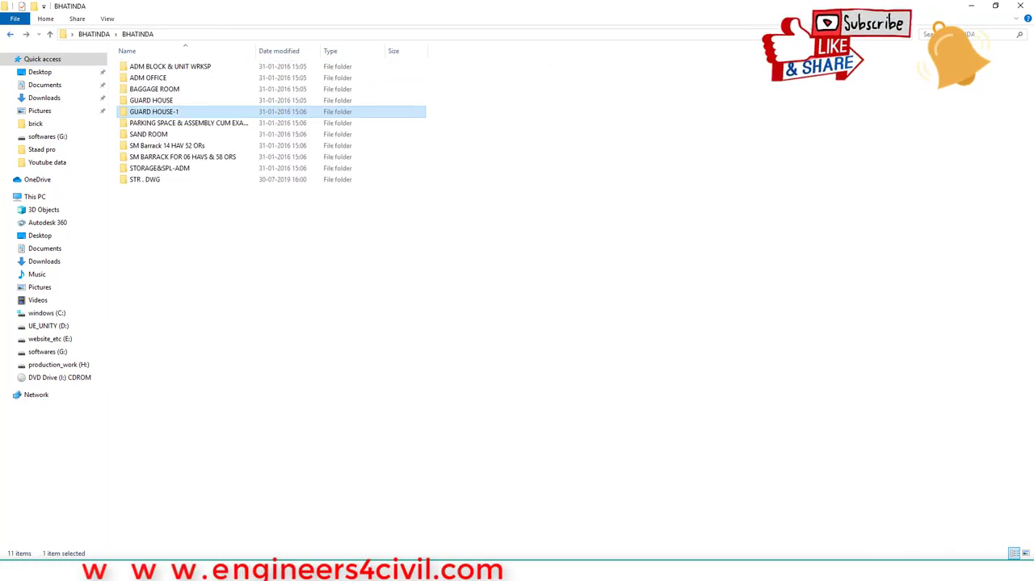
click(10, 34)
key(alt+Right)
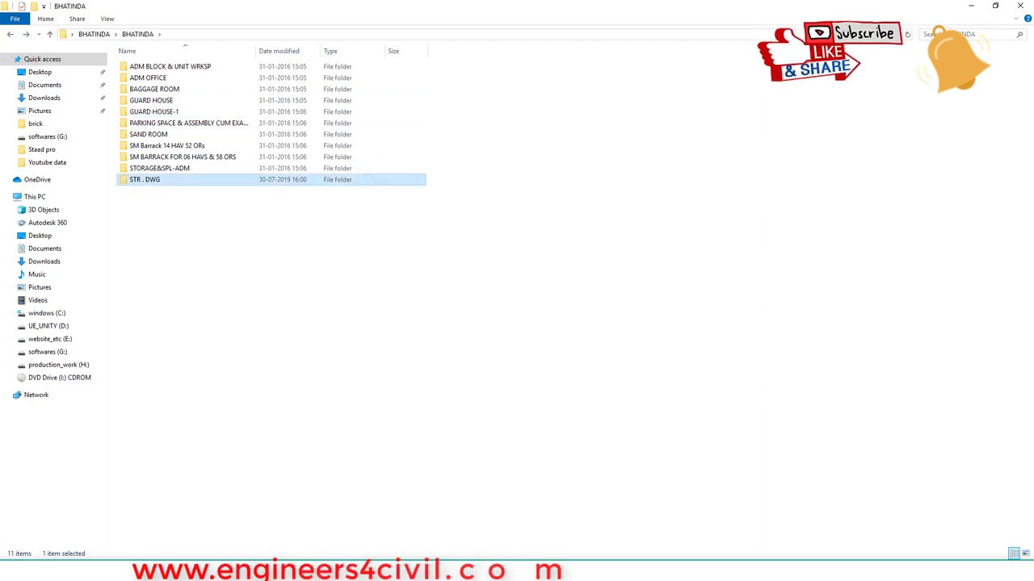
Open GUARD HOUSE.dwg from the STR . DWG folder in AutoCAD, accepting the educational version notice and dismissing the Welcome window
double_click(149, 179)
double_click(158, 111)
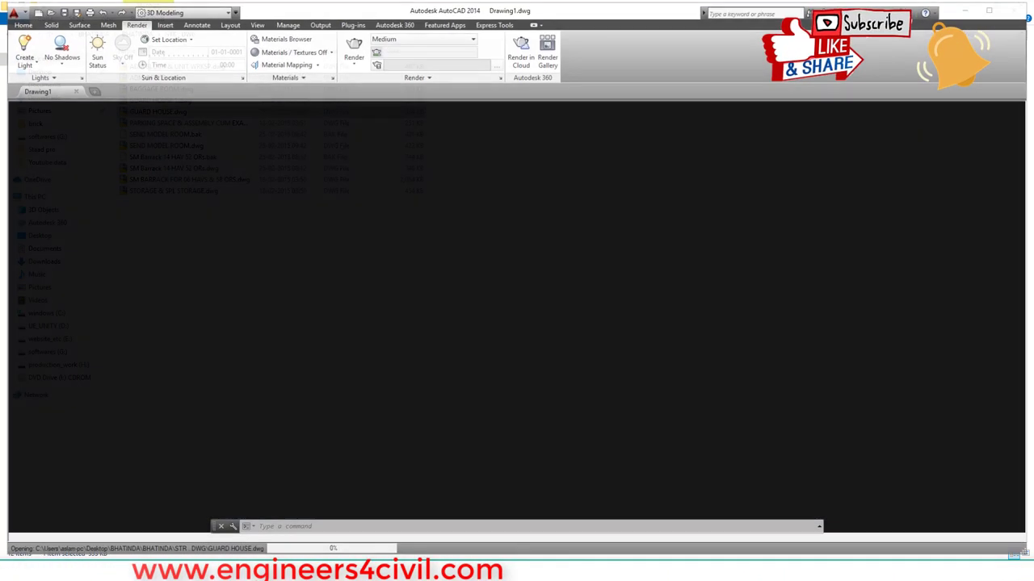
key(Return)
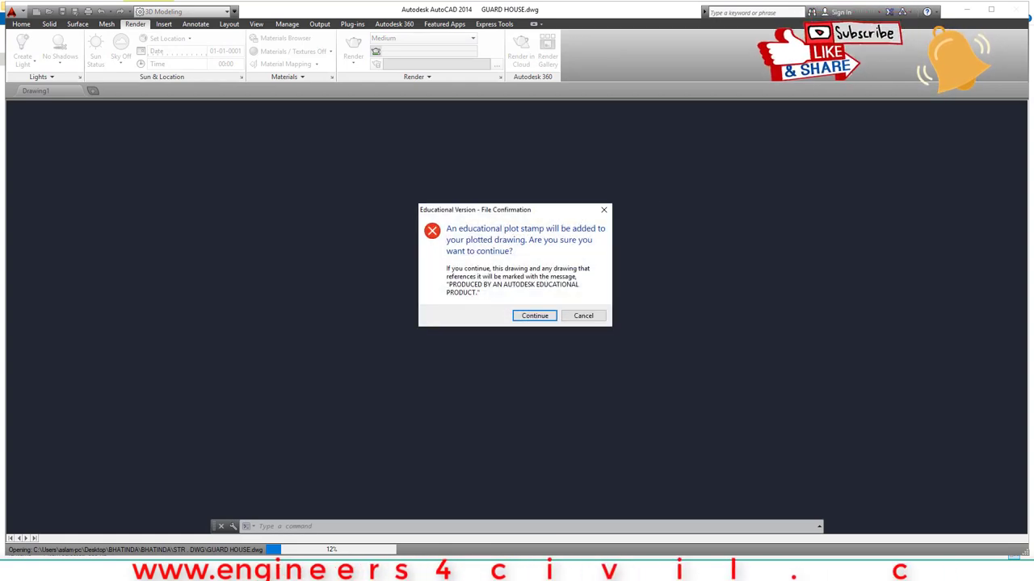
key(Return)
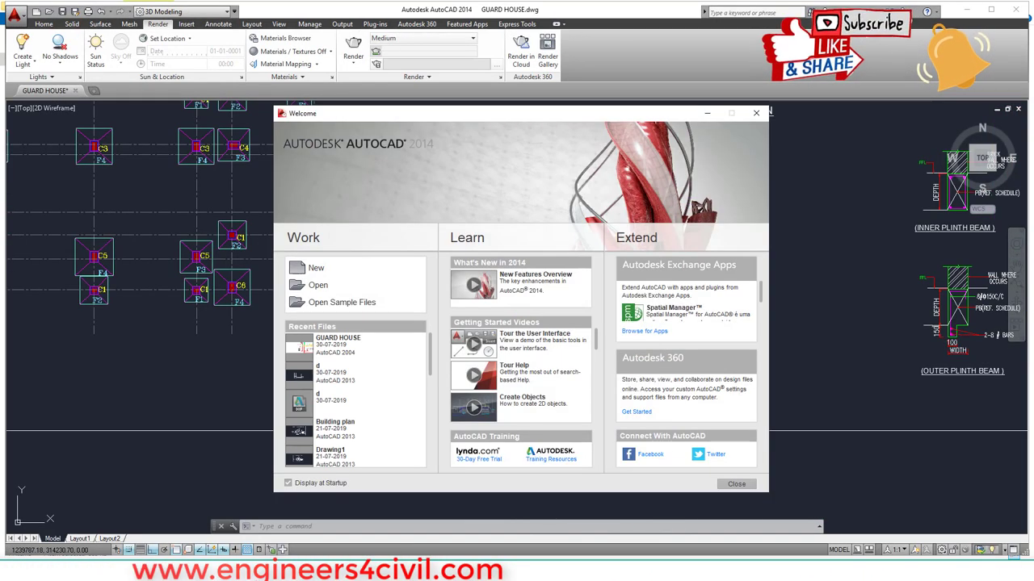
click(737, 484)
Examine both guard house drawing sheets, including the column reinforcement detail, slab sections, schedules and structural notes
scroll(827, 363, down, 8)
middle_drag(827, 363, 600, 404)
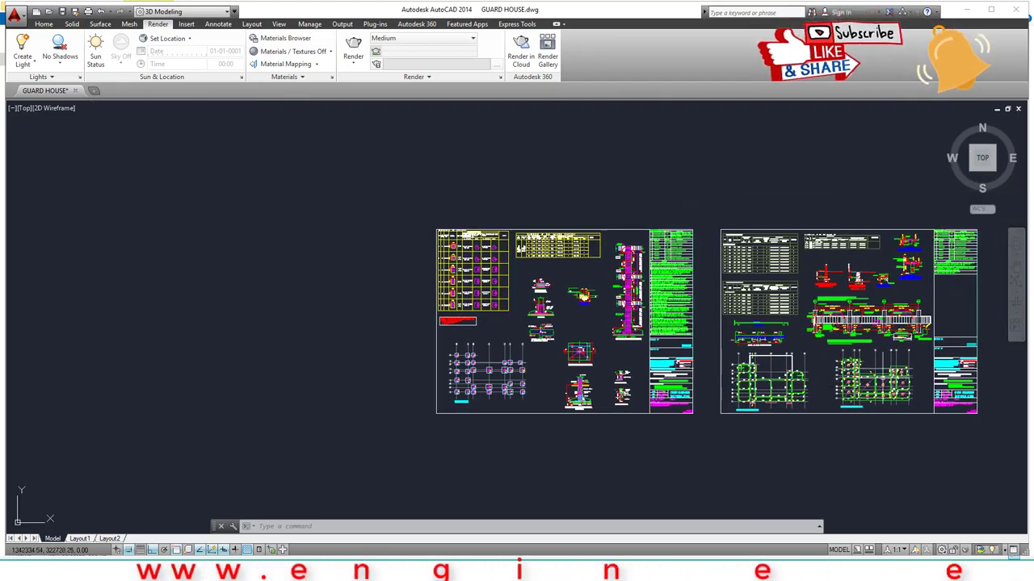
scroll(667, 295, up, 6)
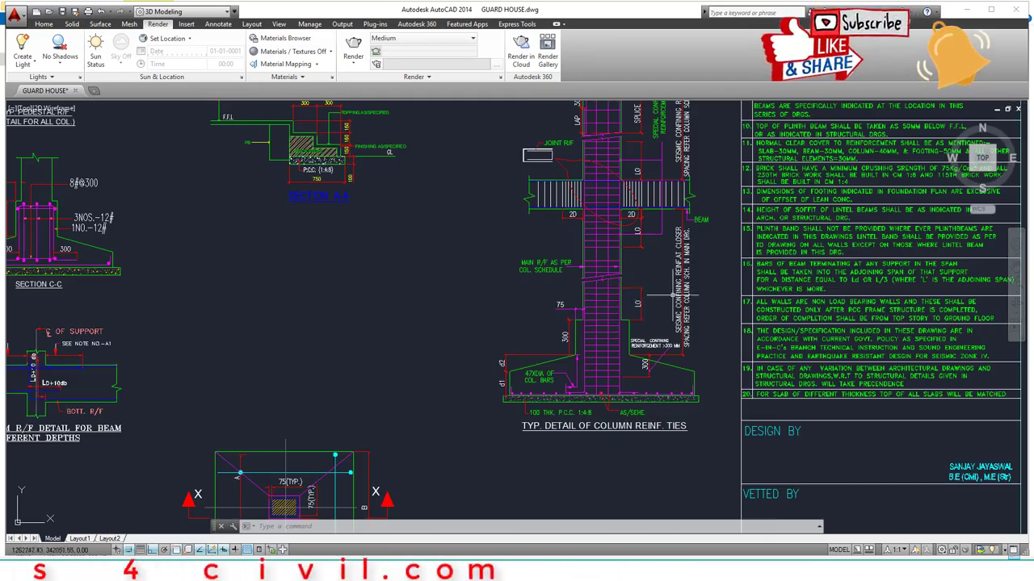
scroll(693, 306, up, 2)
scroll(692, 312, down, 10)
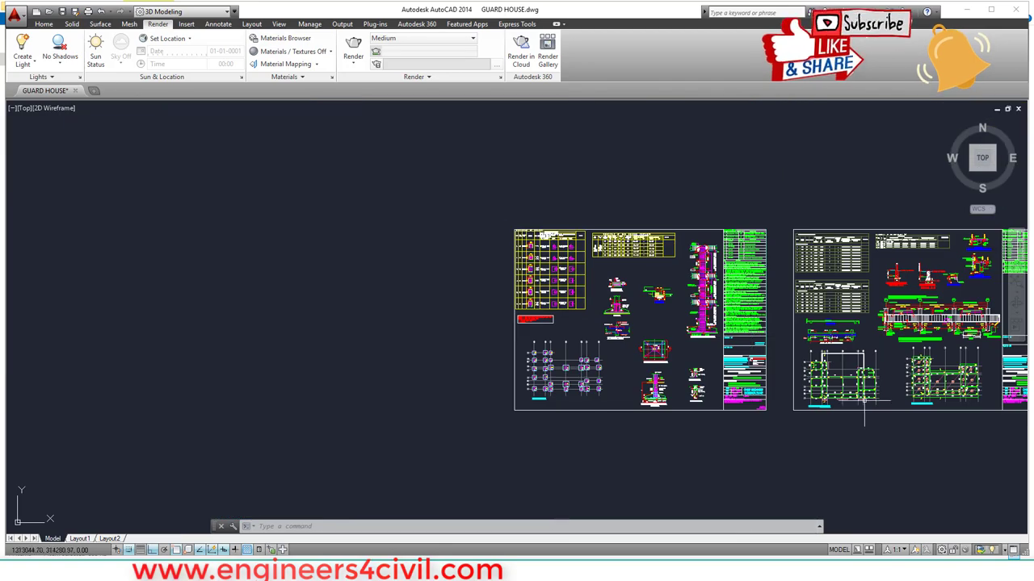
middle_drag(775, 382, 716, 369)
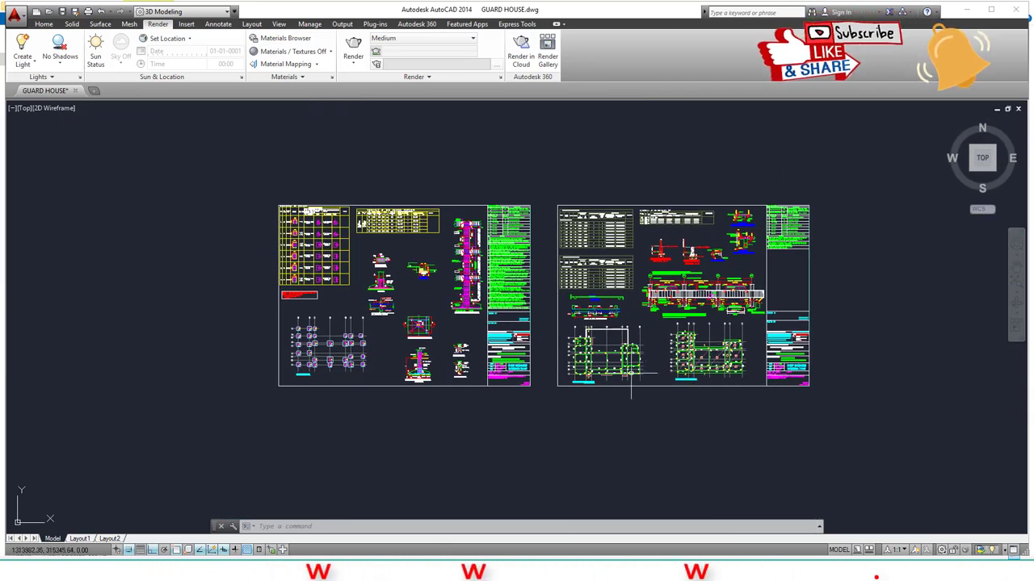
middle_drag(727, 286, 665, 471)
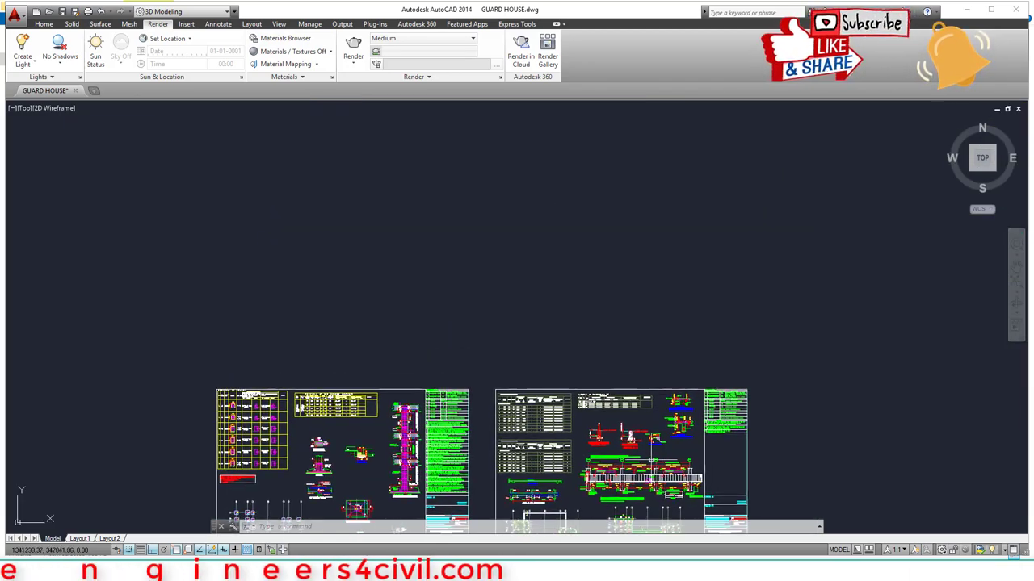
scroll(605, 423, up, 6)
mouse_move(1001, 390)
middle_down()
mouse_move(477, 452)
mouse_move(345, 448)
middle_up()
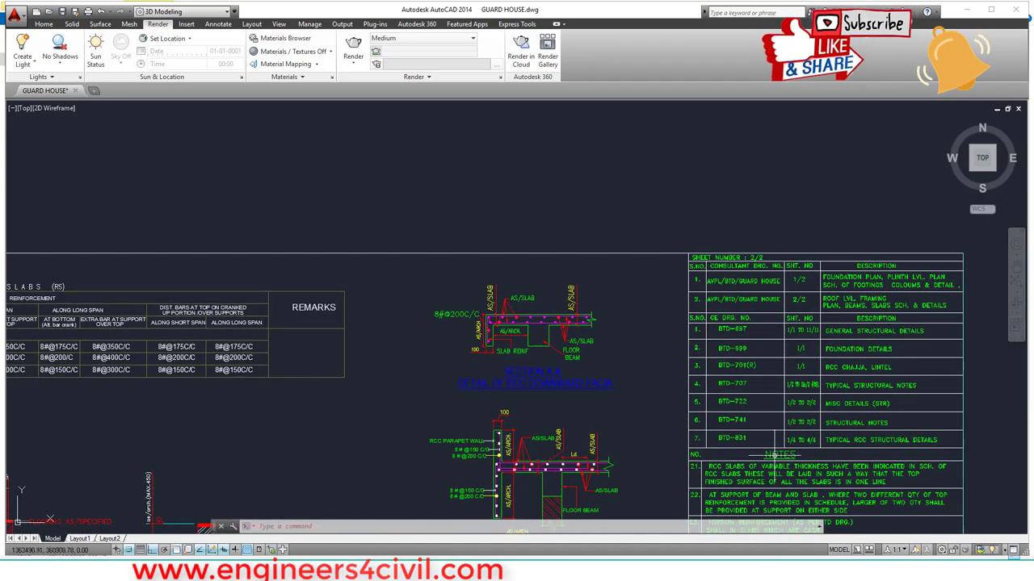
scroll(50, 519, down, 6)
middle_drag(50, 519, 75, 483)
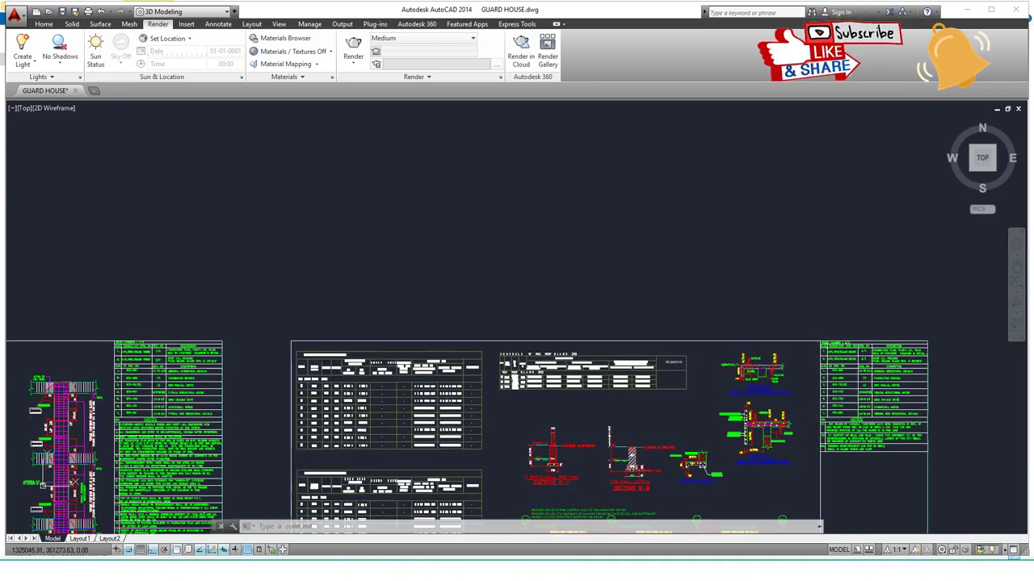
scroll(335, 411, down, 6)
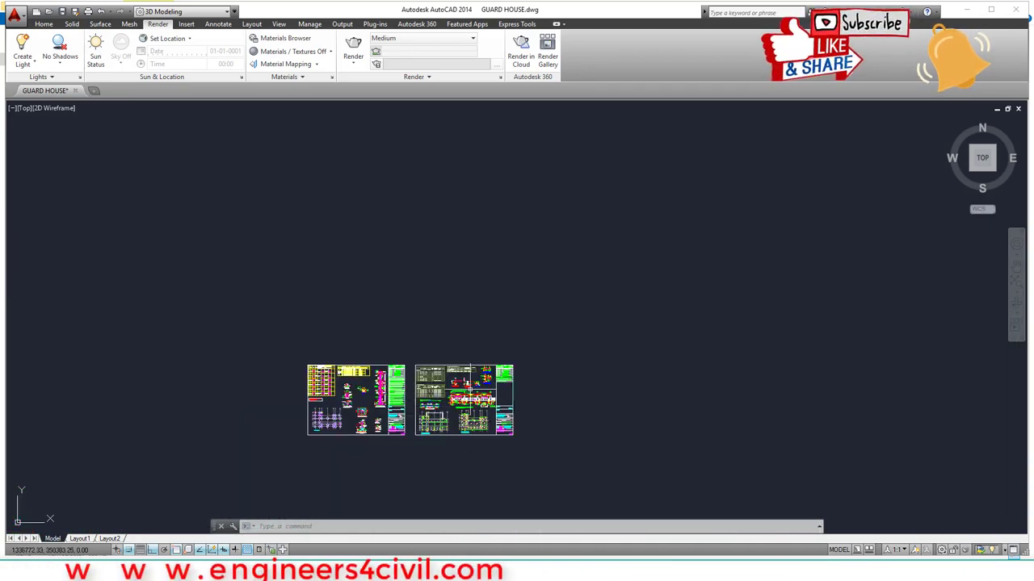
scroll(399, 414, up, 10)
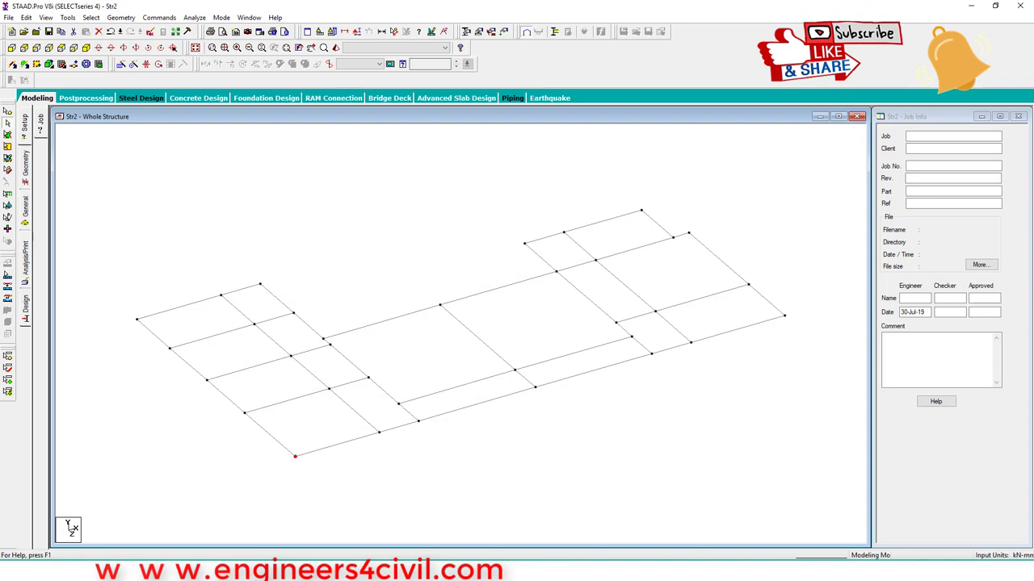
Back in STAAD.Pro, copy the entire plan grid once along Y with Translational Repeat at 3.2 m spacing
drag(123, 200, 799, 476)
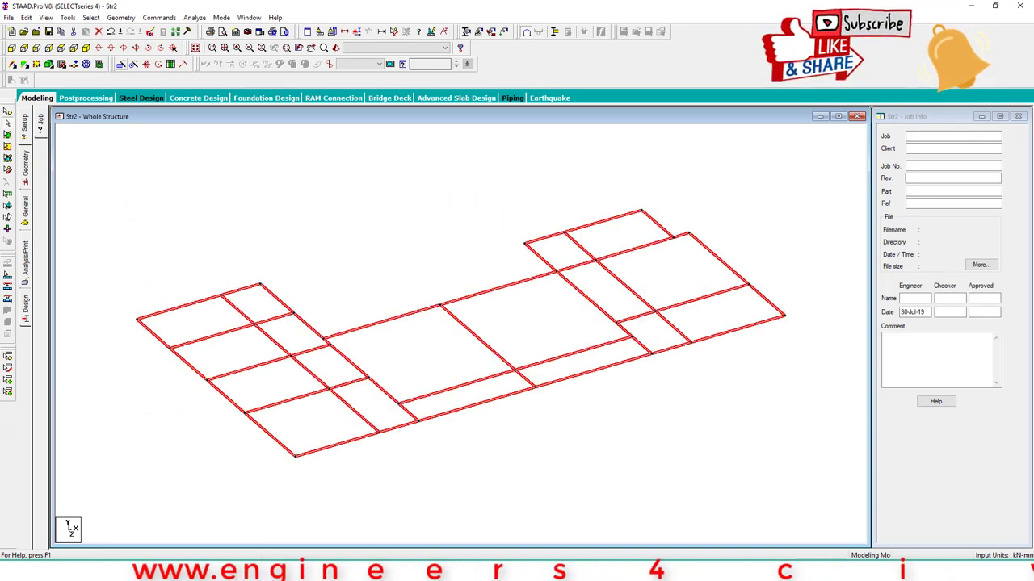
click(466, 31)
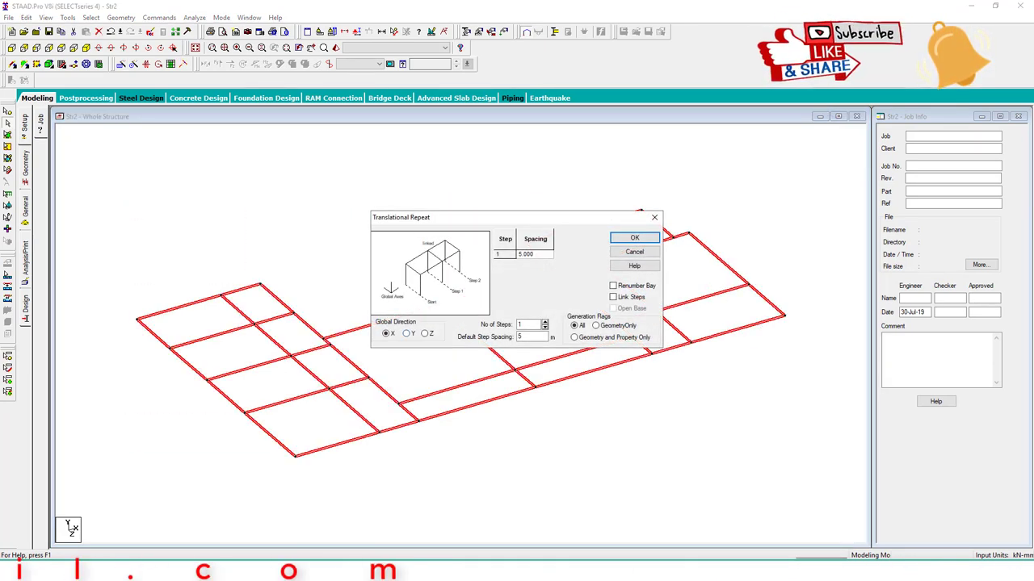
click(406, 334)
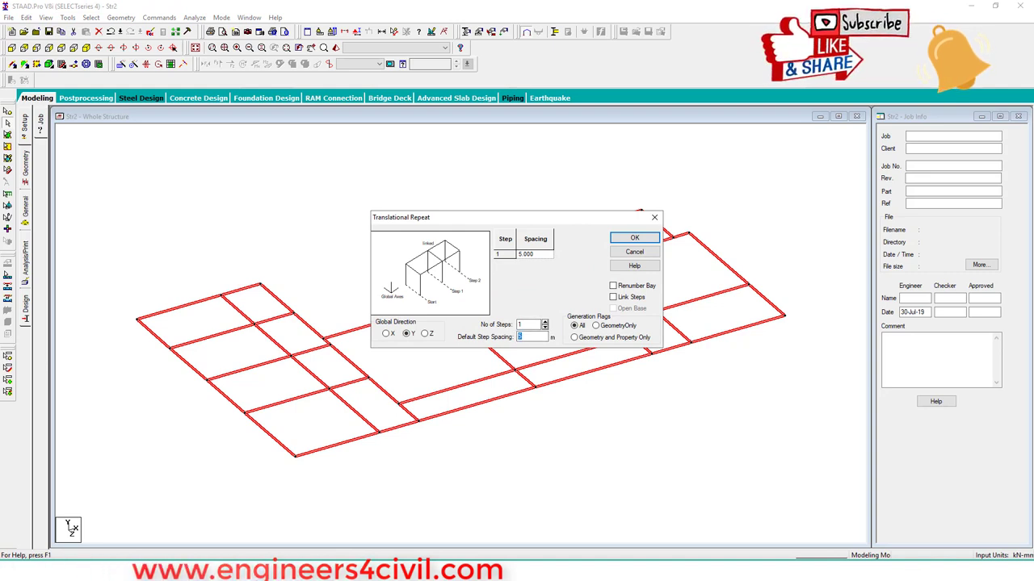
text(3.2)
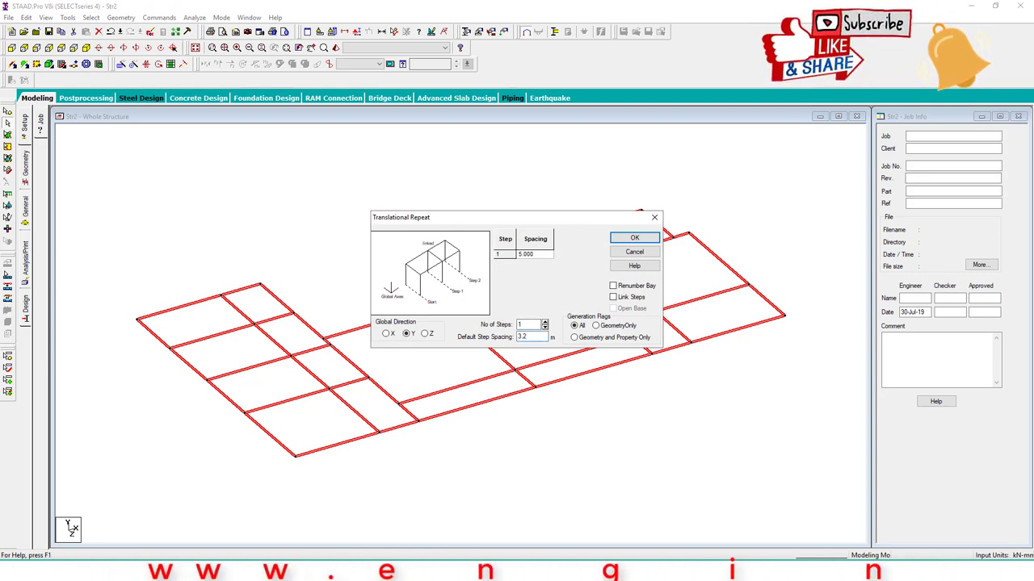
key(Return)
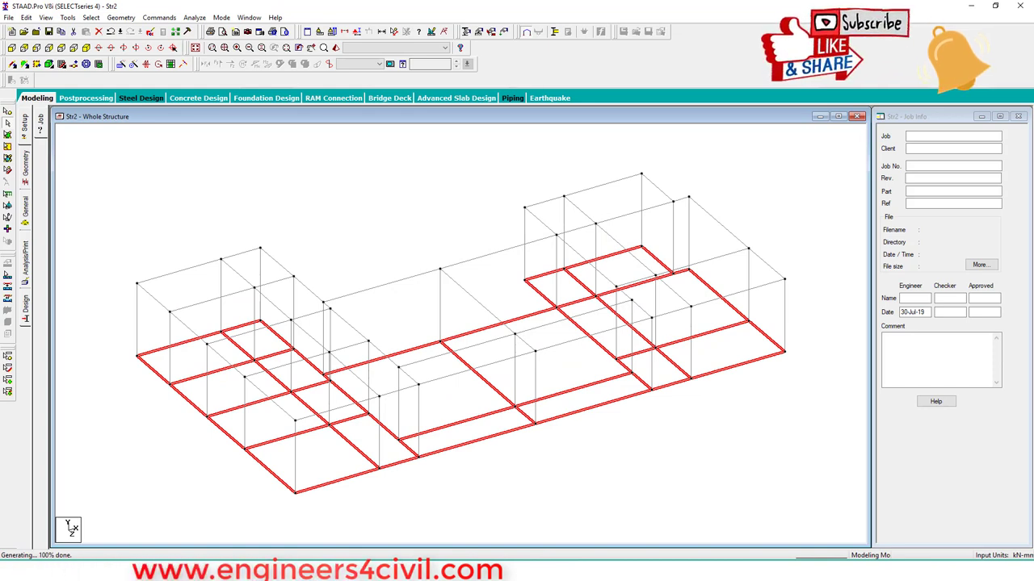
Show the structure in front view and save the model as Str2.std in the Staad pro folder
click(12, 48)
scroll(460, 333, down, 1)
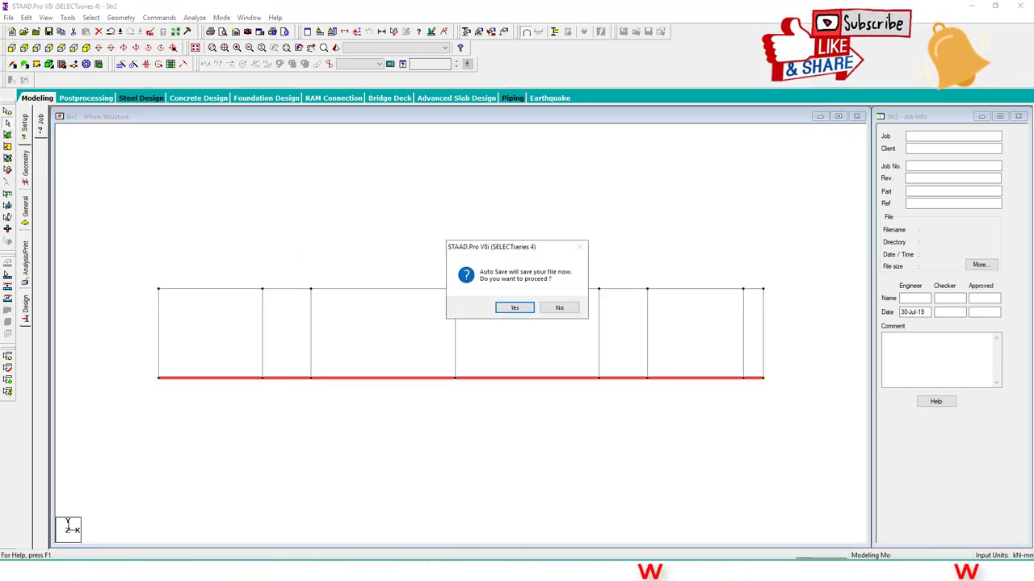
key(Return)
key(Return)
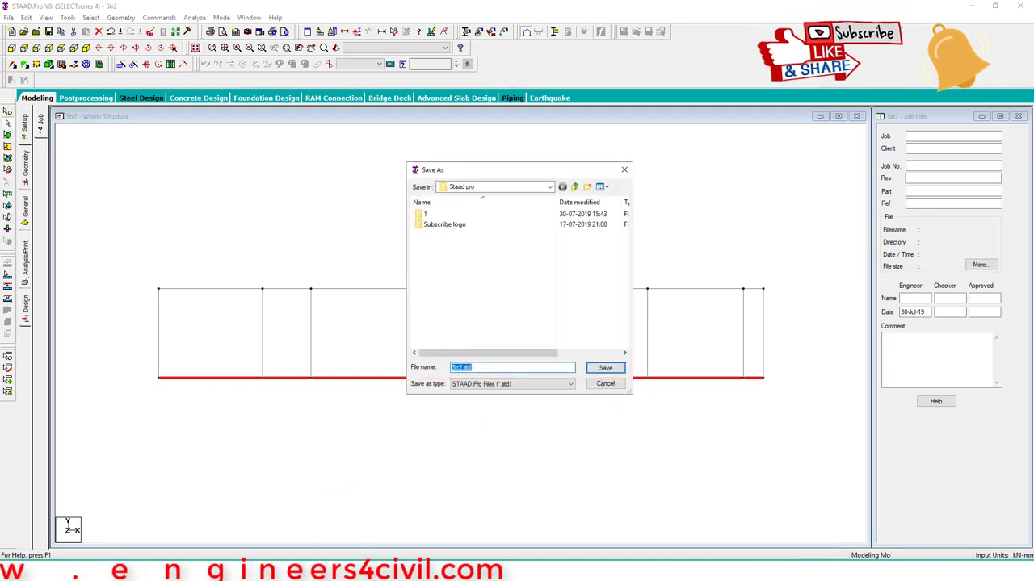
key(Return)
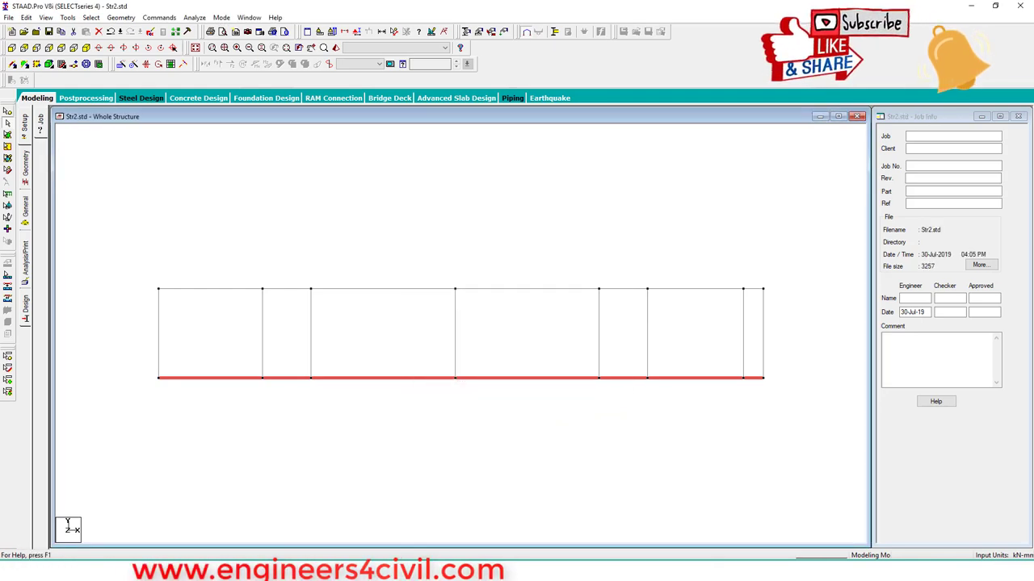
Extend all bottom-level nodes downward with one Translational Repeat along Y at -1.2 m spacing, and show the structure in isometric view
drag(135, 372, 825, 454)
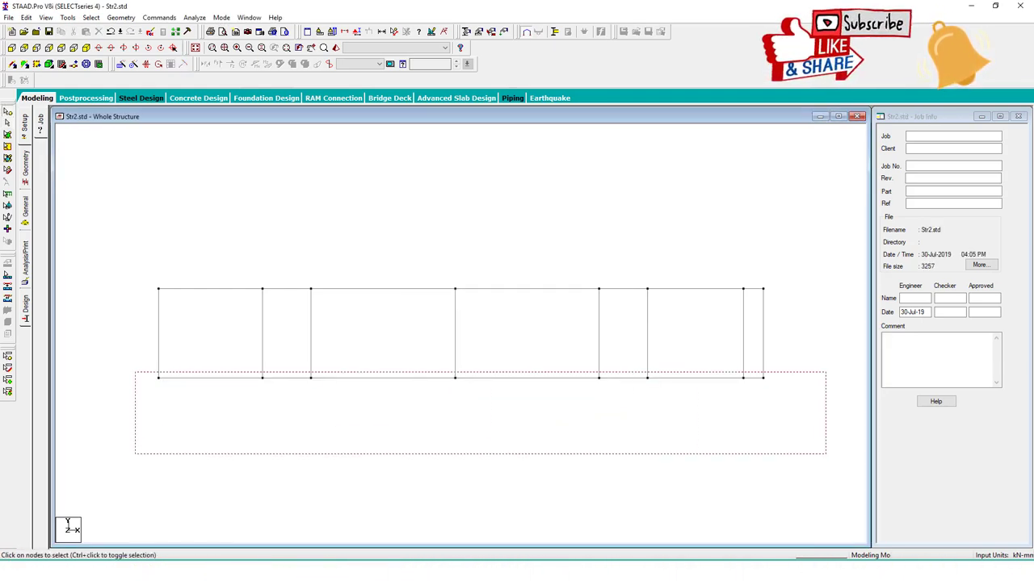
click(73, 64)
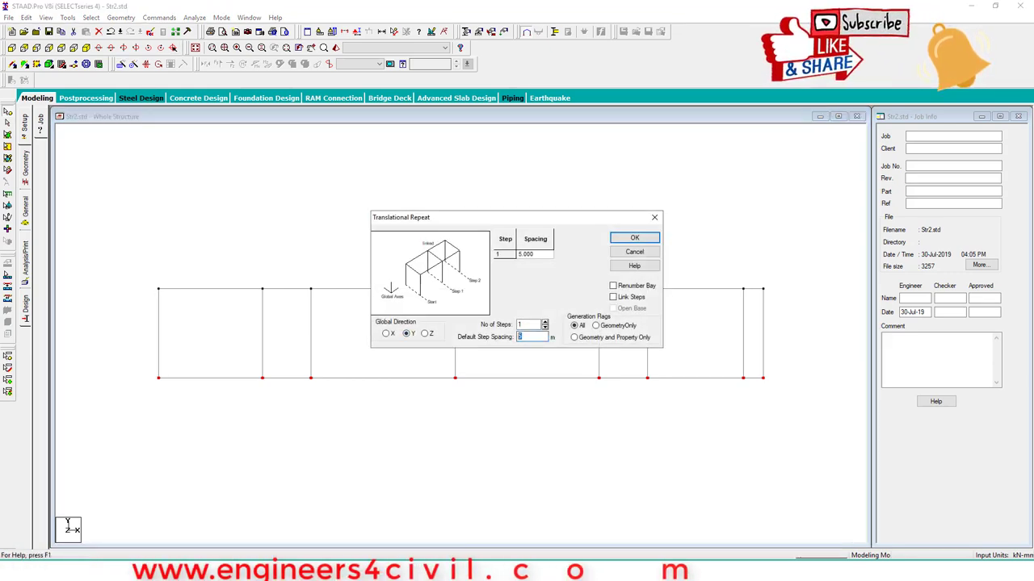
text(-1.2)
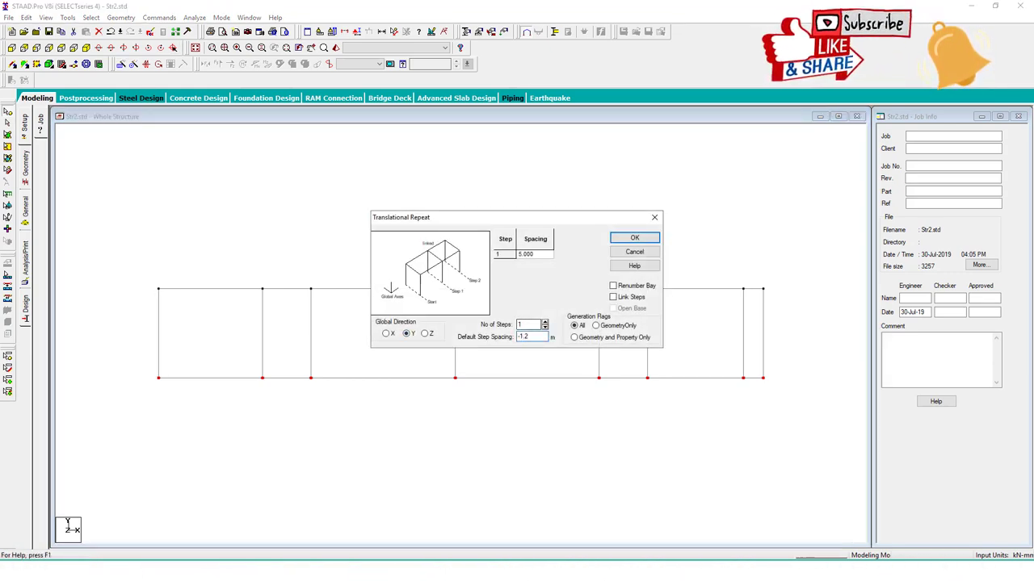
key(Return)
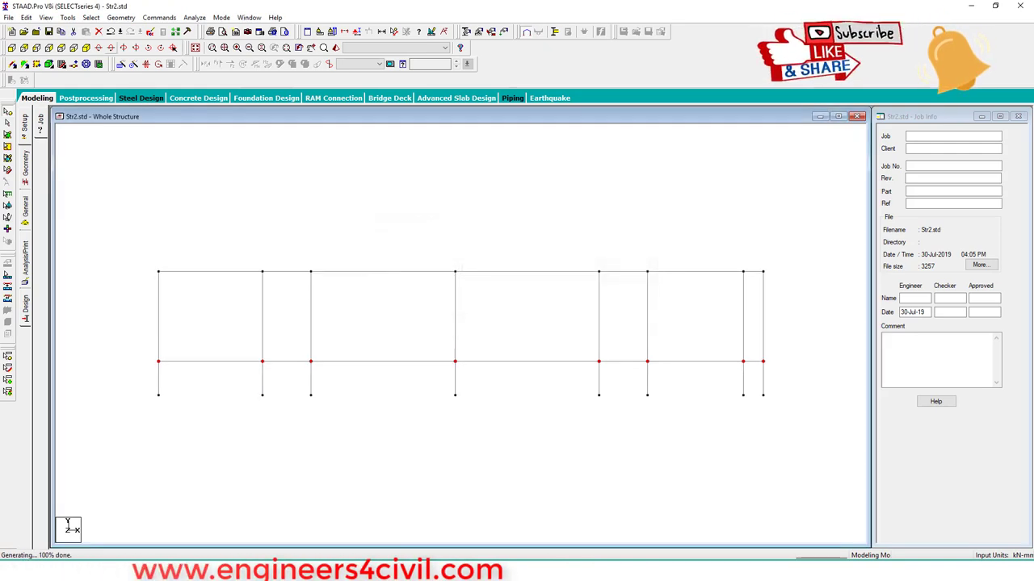
click(85, 48)
click(347, 190)
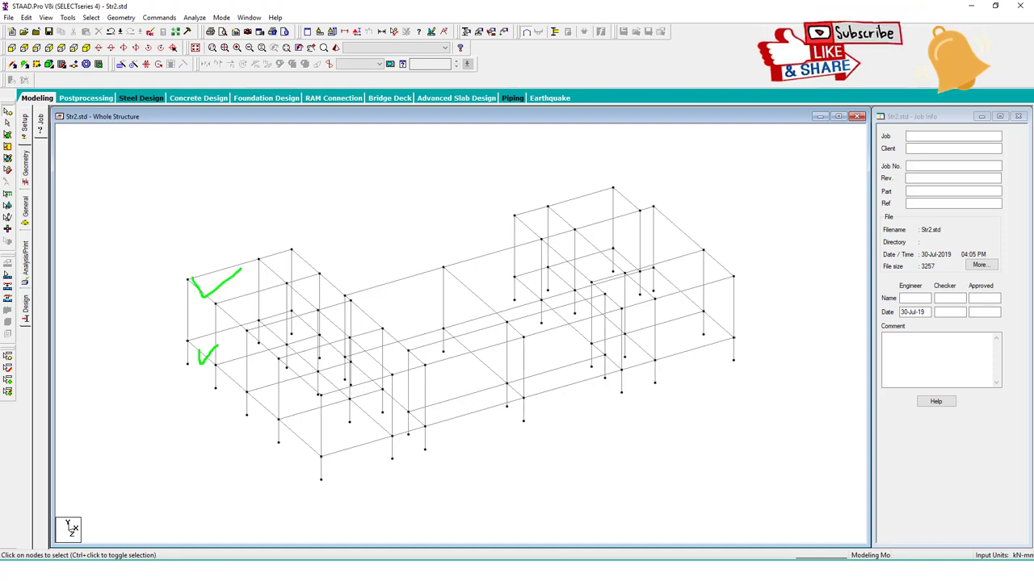
Create a fixed support and assign it to all the lowest nodes of the frame, selected in front view
click(11, 48)
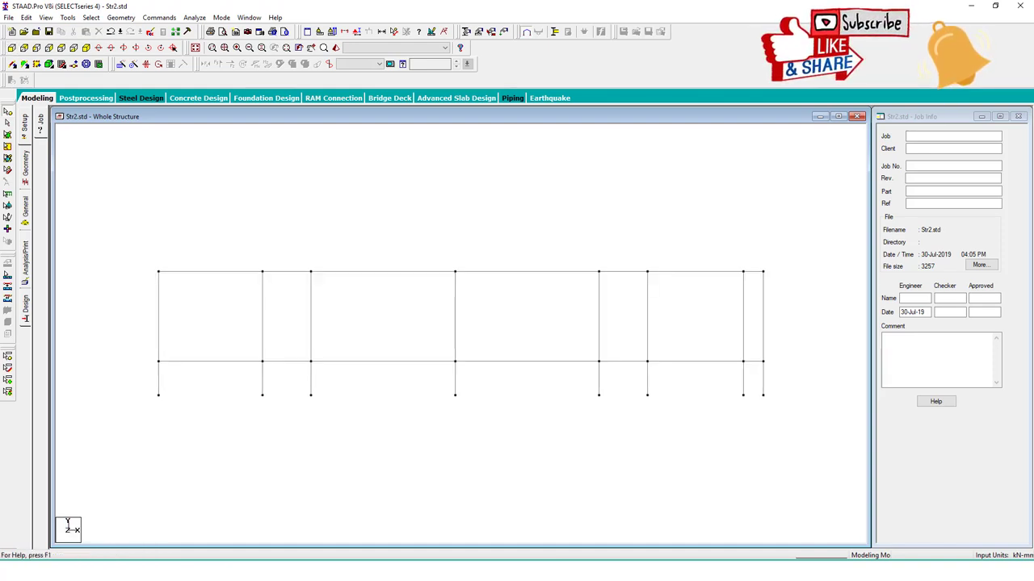
click(25, 207)
click(41, 202)
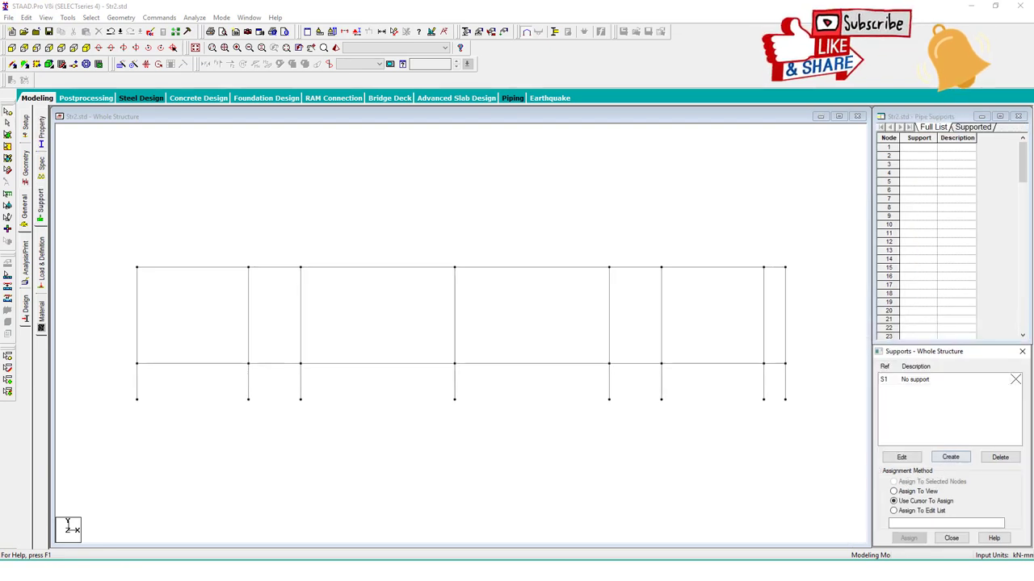
click(950, 457)
click(876, 548)
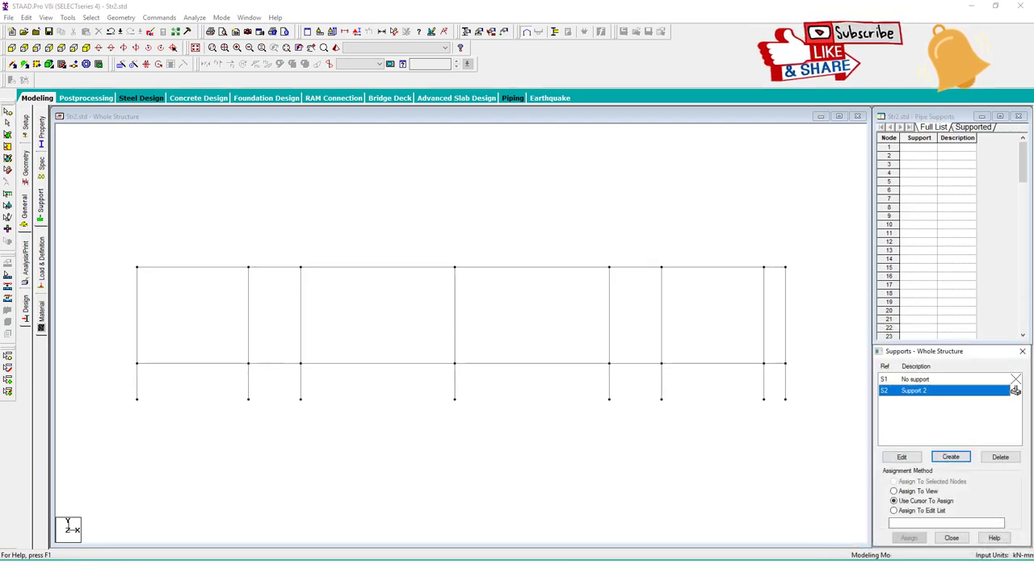
drag(124, 476, 854, 391)
click(908, 538)
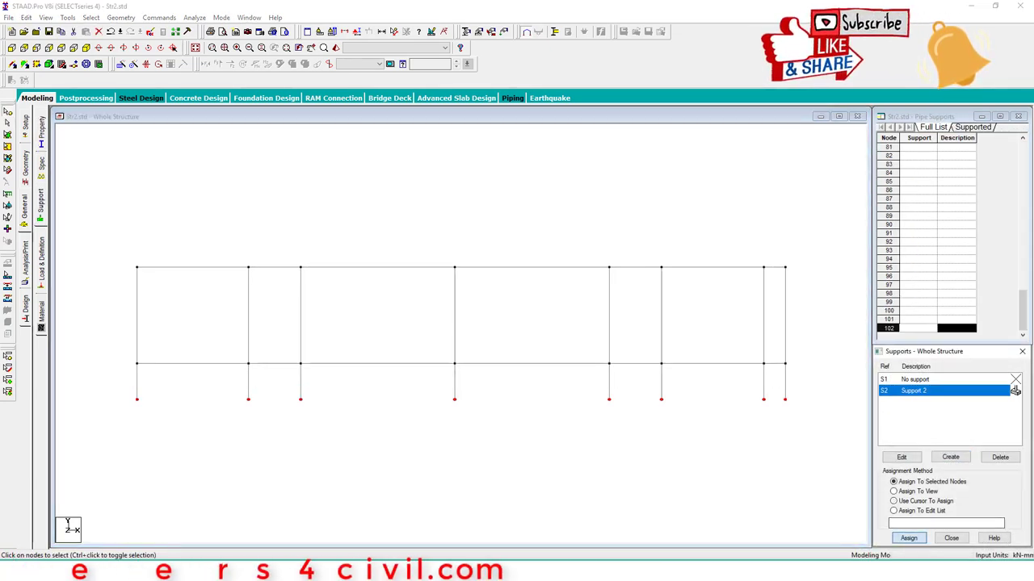
key(Return)
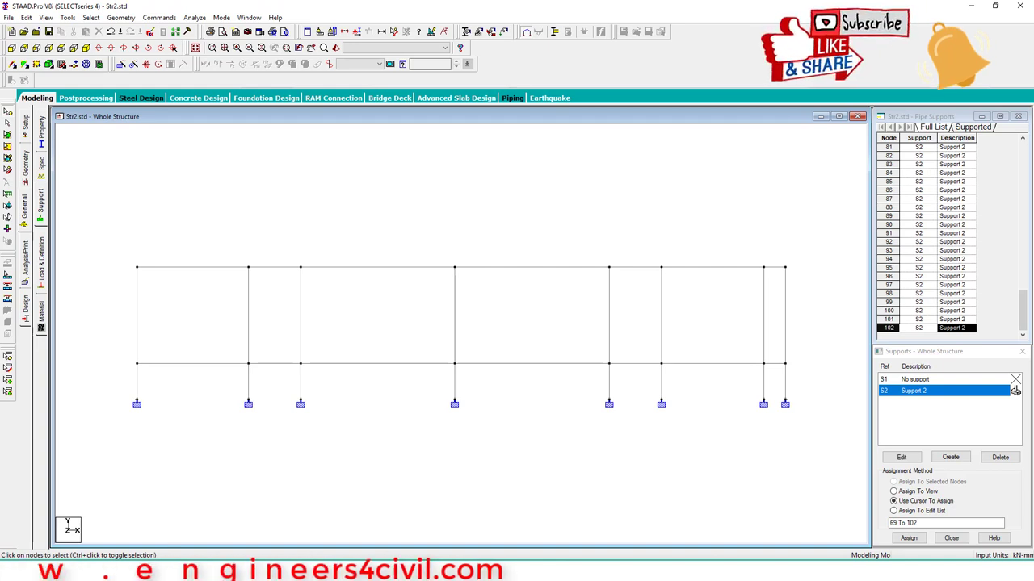
key(F8)
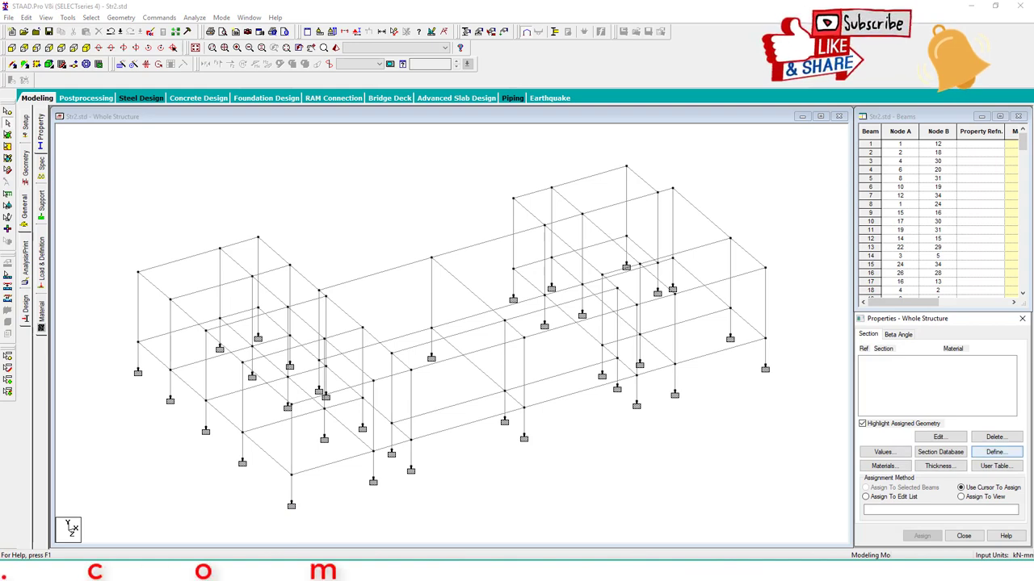
click(996, 452)
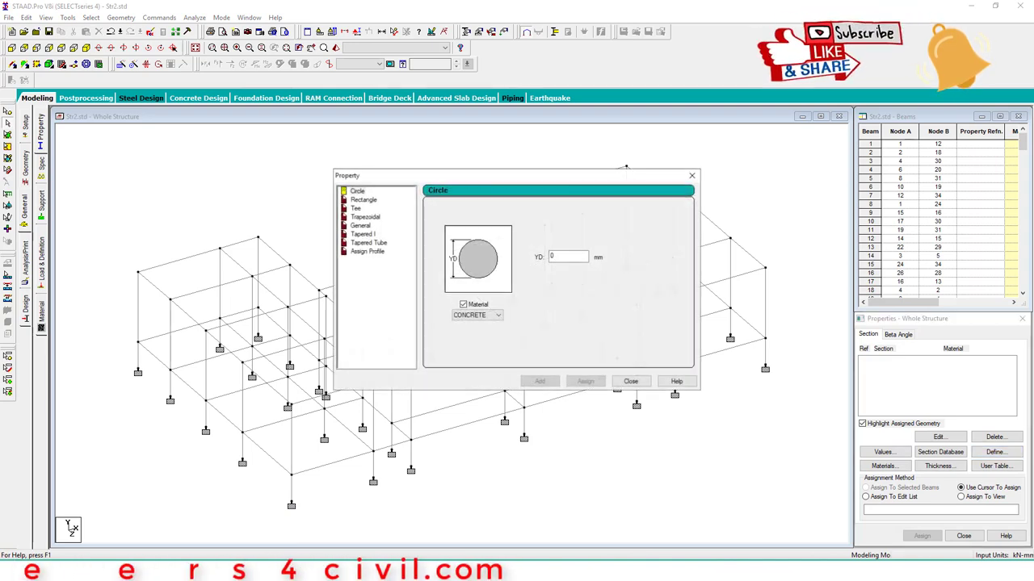
click(364, 200)
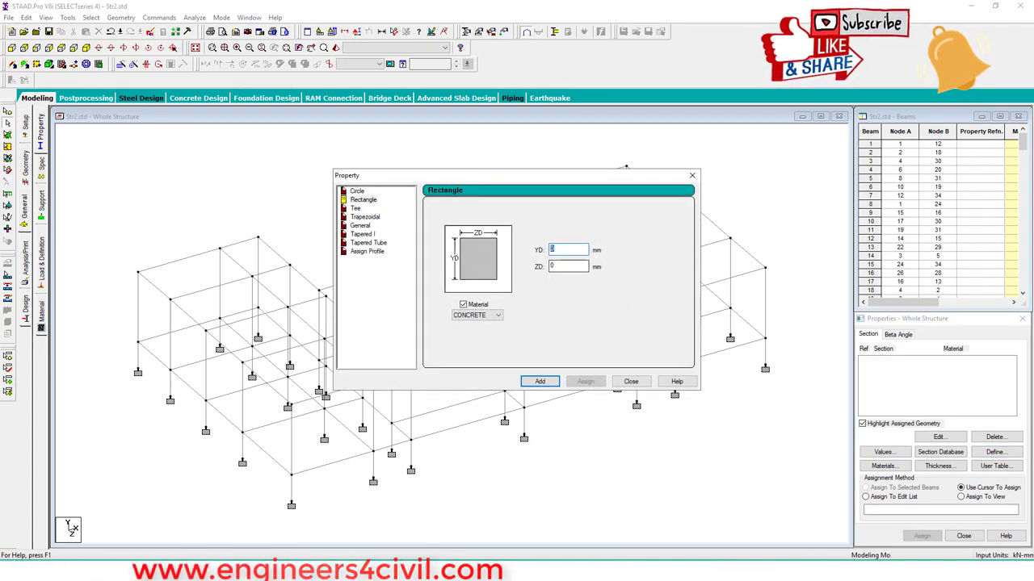
click(631, 381)
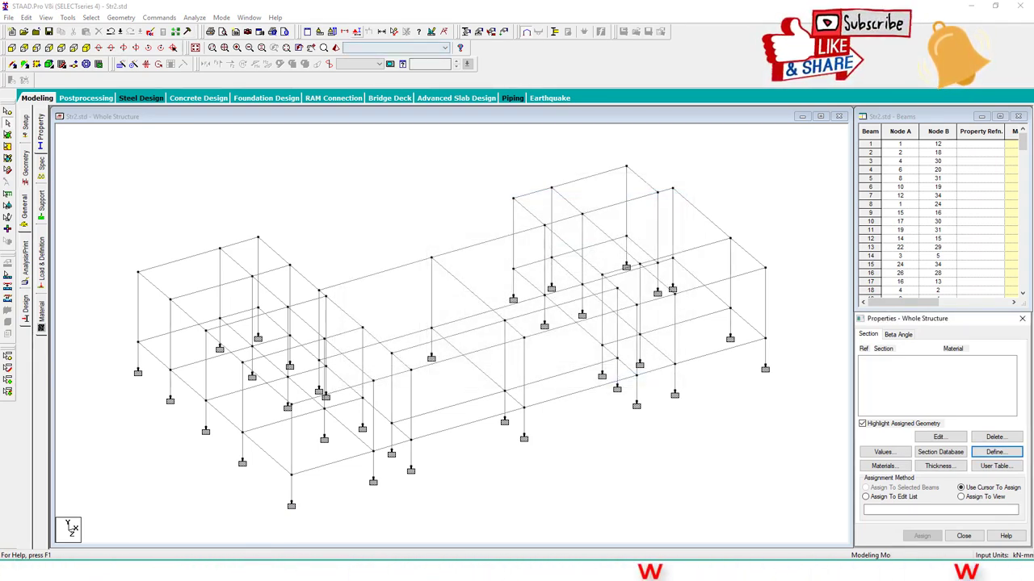
Set the input length unit to Meter and define a rectangular concrete section with YD 0.25 m and ZD 0.25 m
click(431, 31)
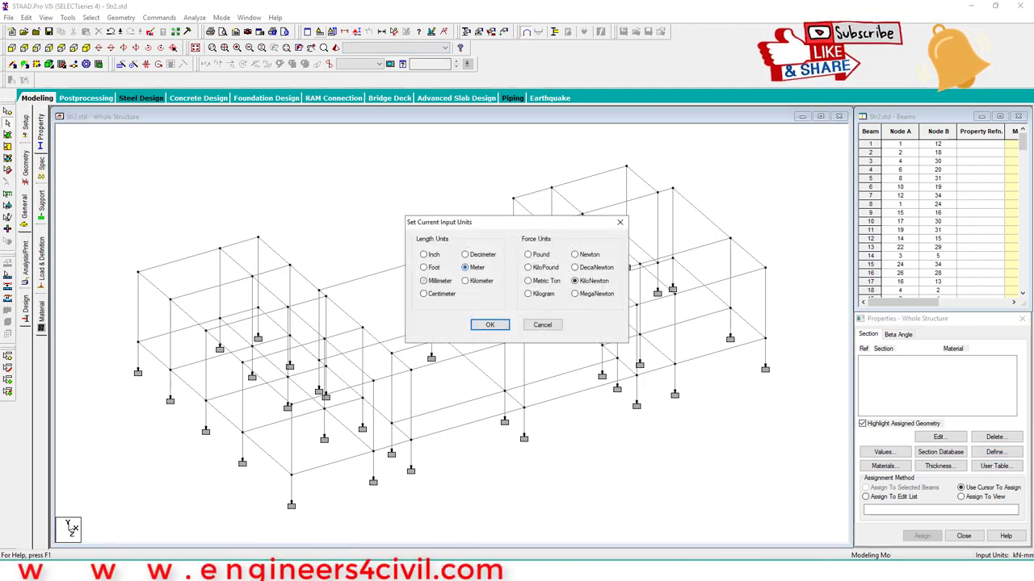
click(490, 325)
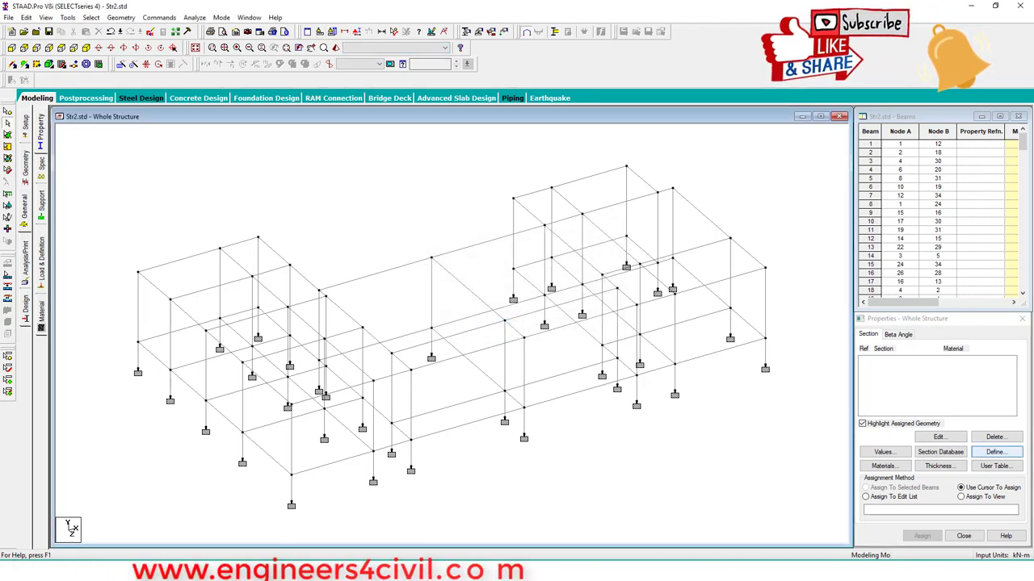
click(996, 452)
click(363, 199)
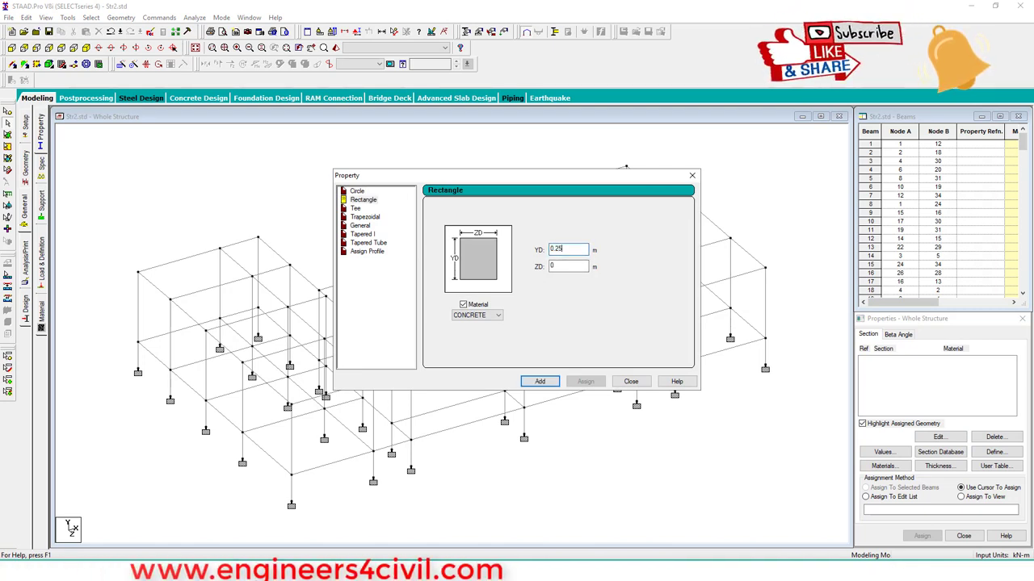
text(.25)
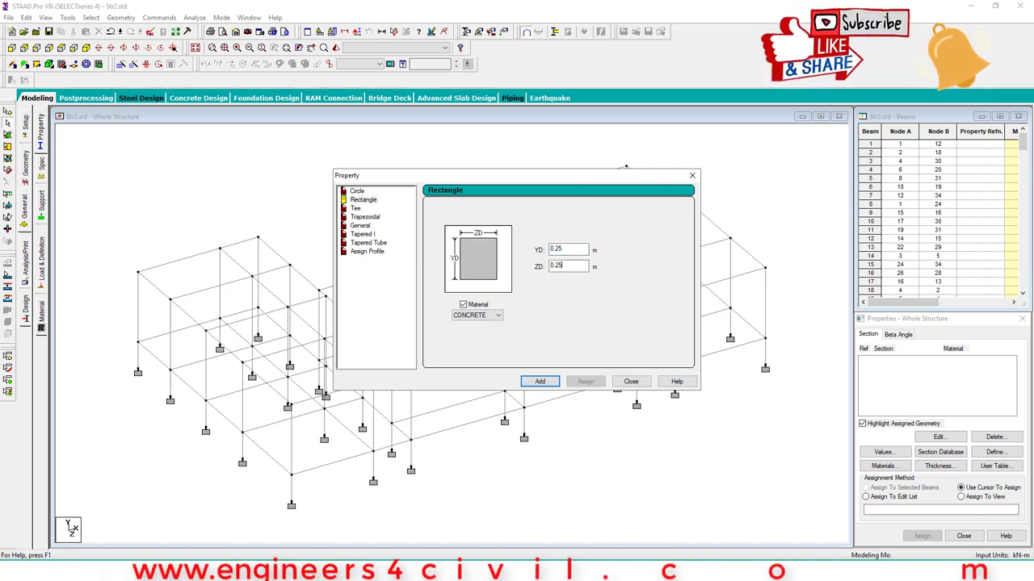
click(539, 381)
click(629, 381)
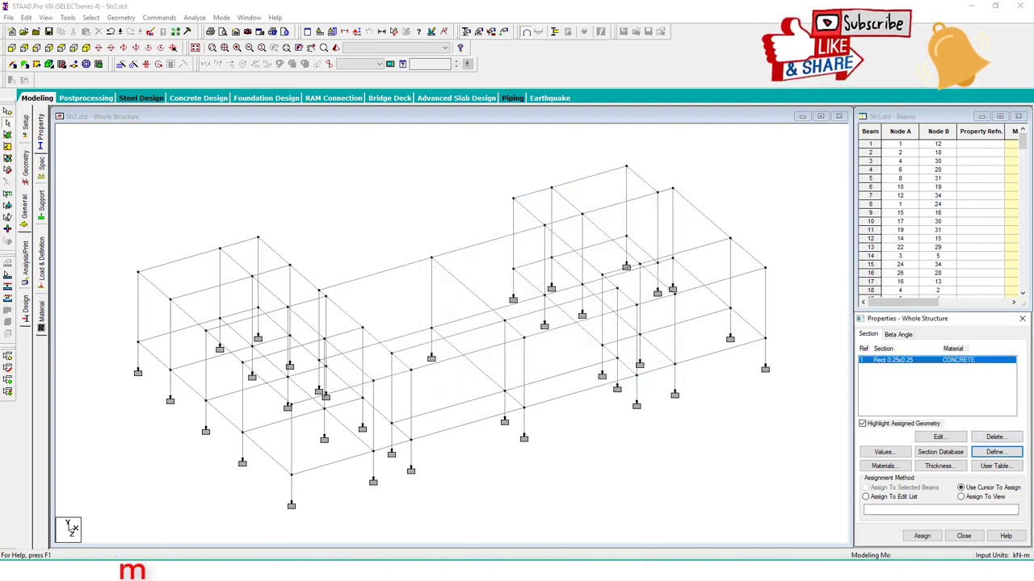
Define a second rectangular concrete section with YD 0.3 m and ZD 0.25 m
click(993, 451)
click(363, 200)
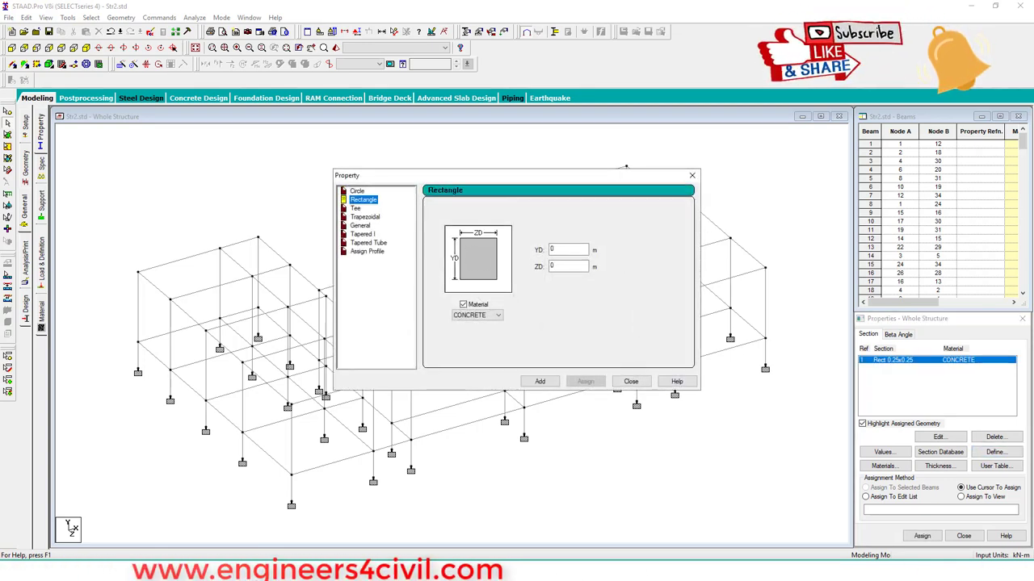
text(0.3)
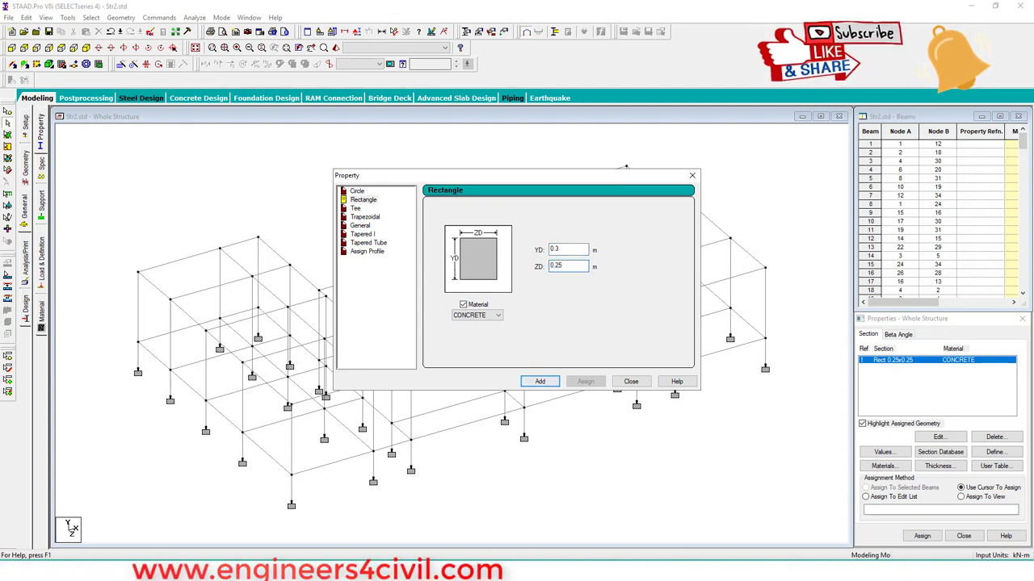
key(Return)
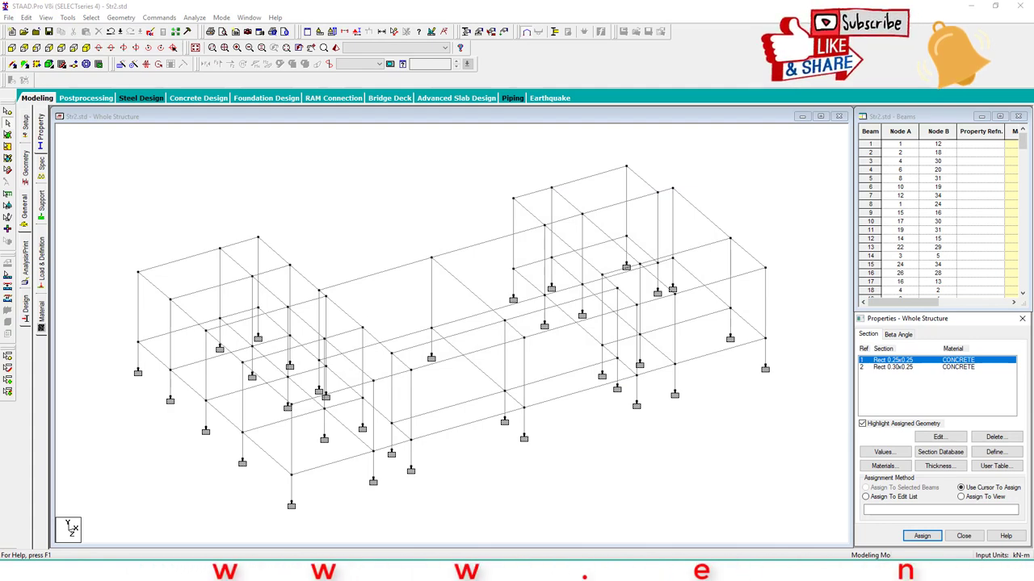
Assign the Rect 0.25x0.25 section to all columns by selecting the members parallel to Y
click(90, 17)
mouse_move(121, 210)
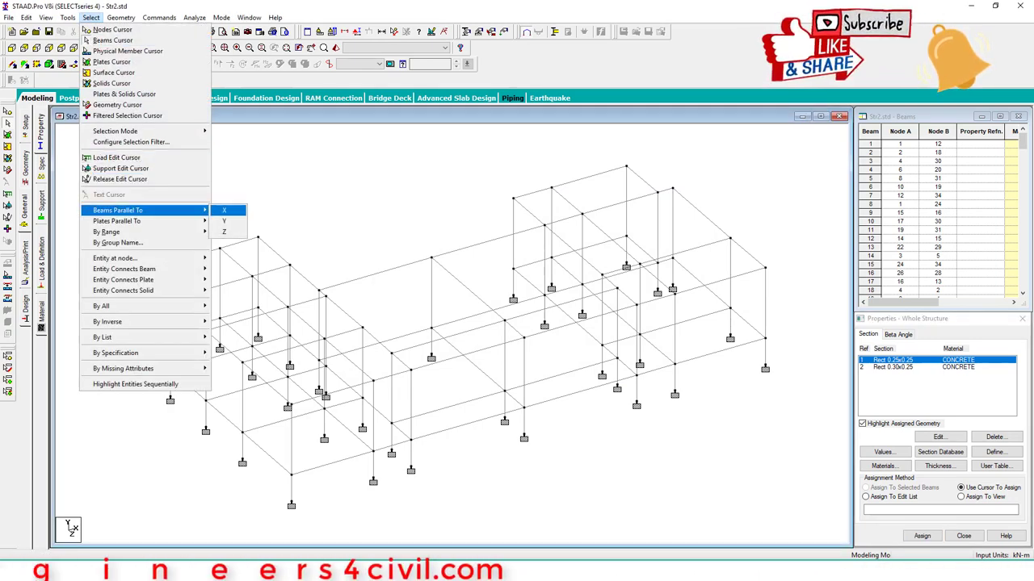
click(224, 221)
click(922, 536)
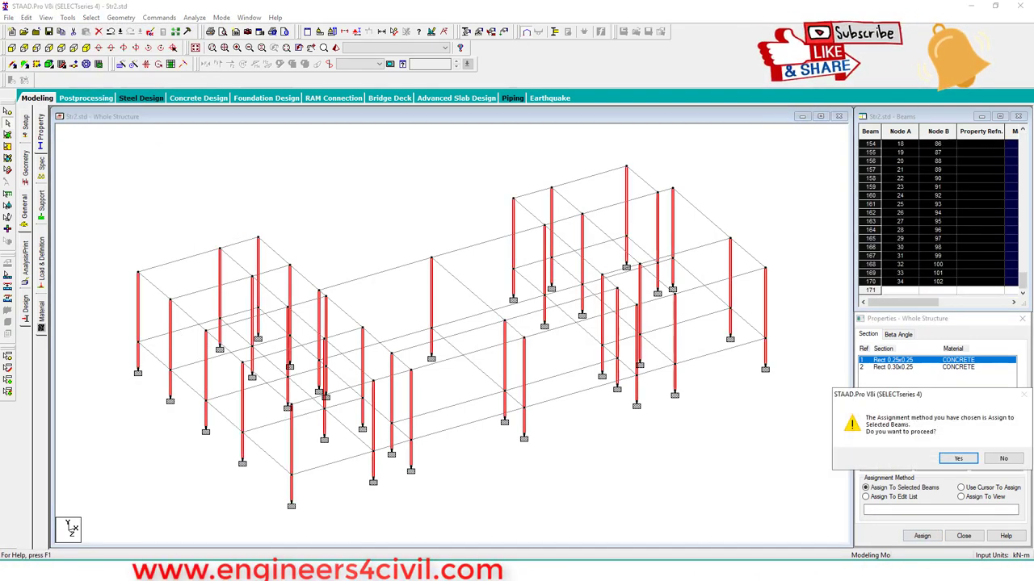
click(958, 458)
Assign the Rect 0.30x0.25 section to all beams parallel to X and Z, and check the frame in a rendered view
click(893, 367)
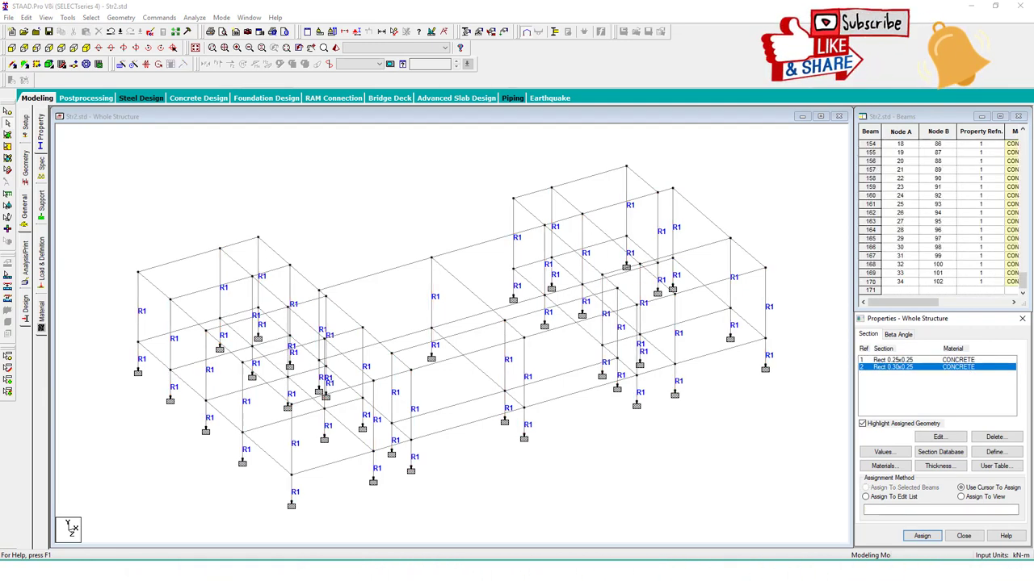
click(91, 17)
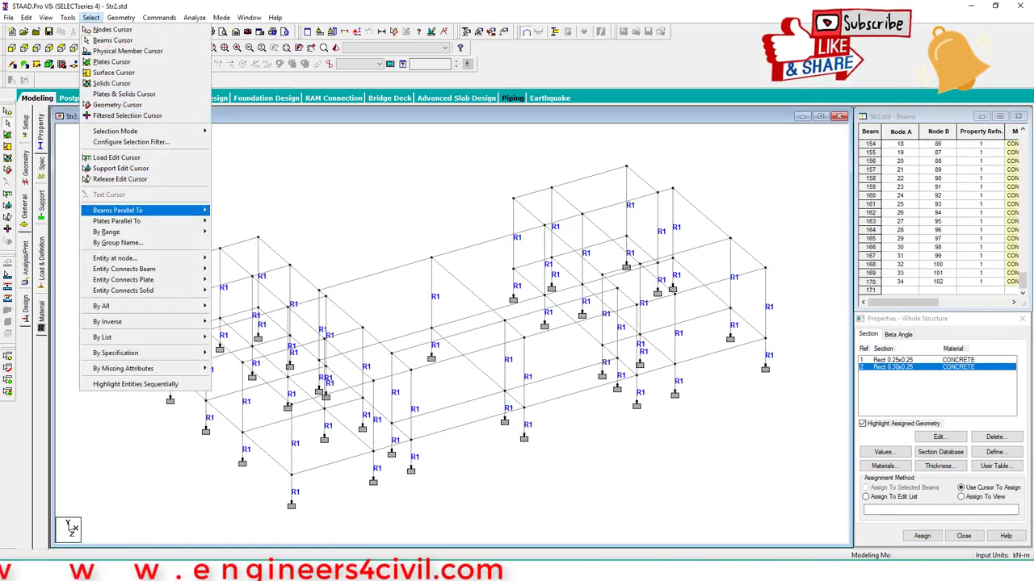
mouse_move(121, 210)
click(225, 210)
click(68, 17)
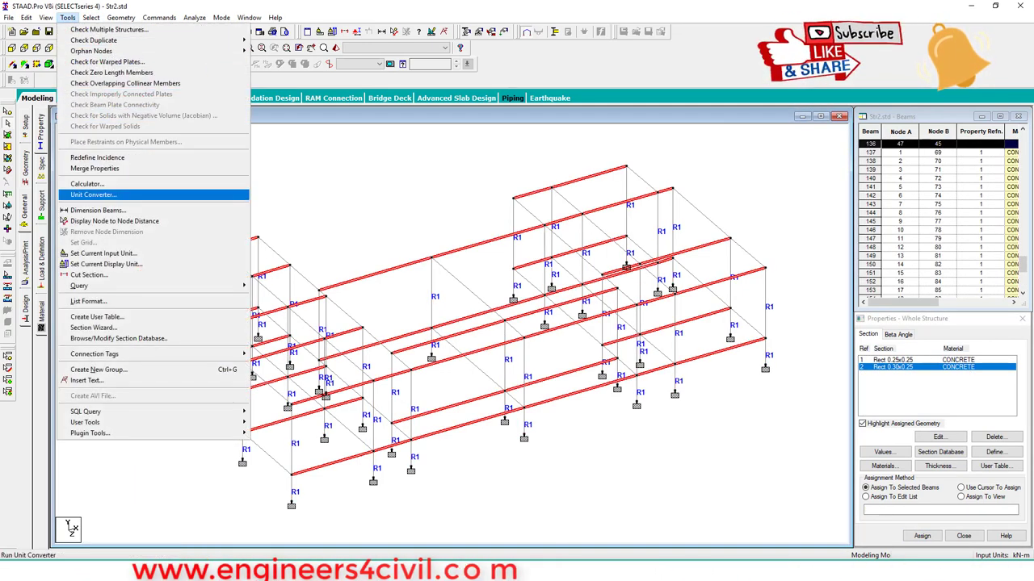
mouse_move(91, 17)
mouse_move(121, 210)
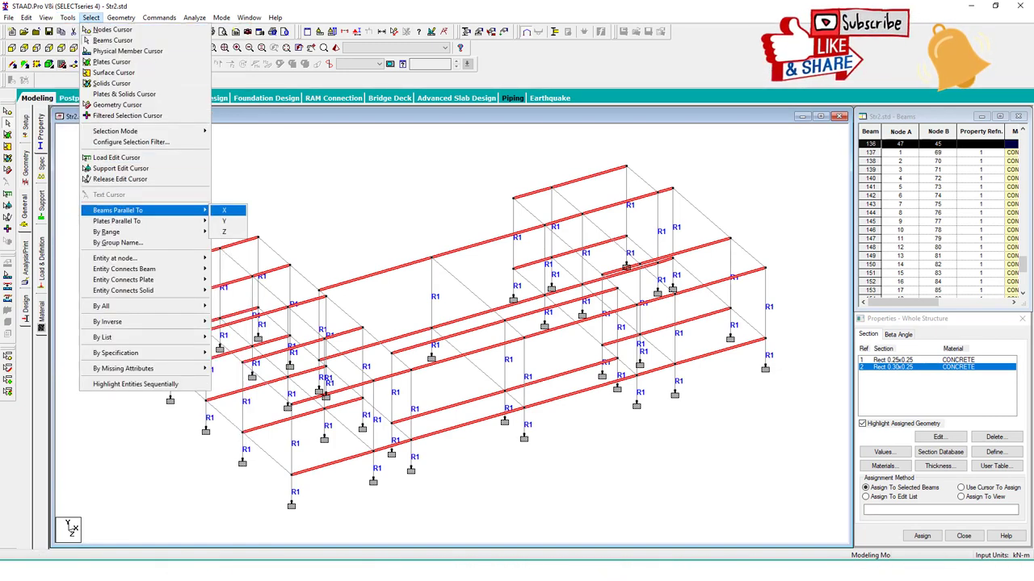
click(224, 231)
click(922, 535)
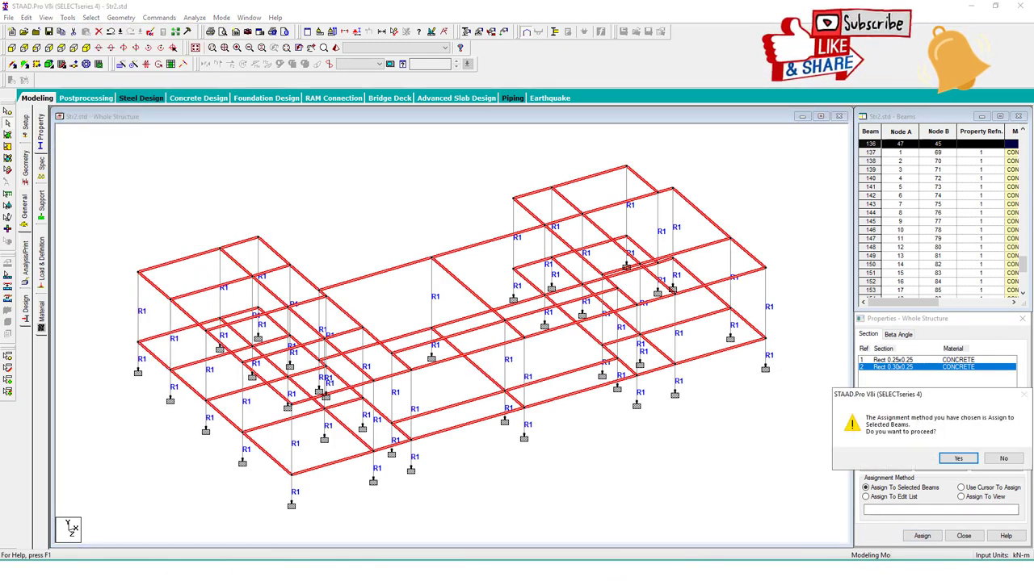
click(945, 454)
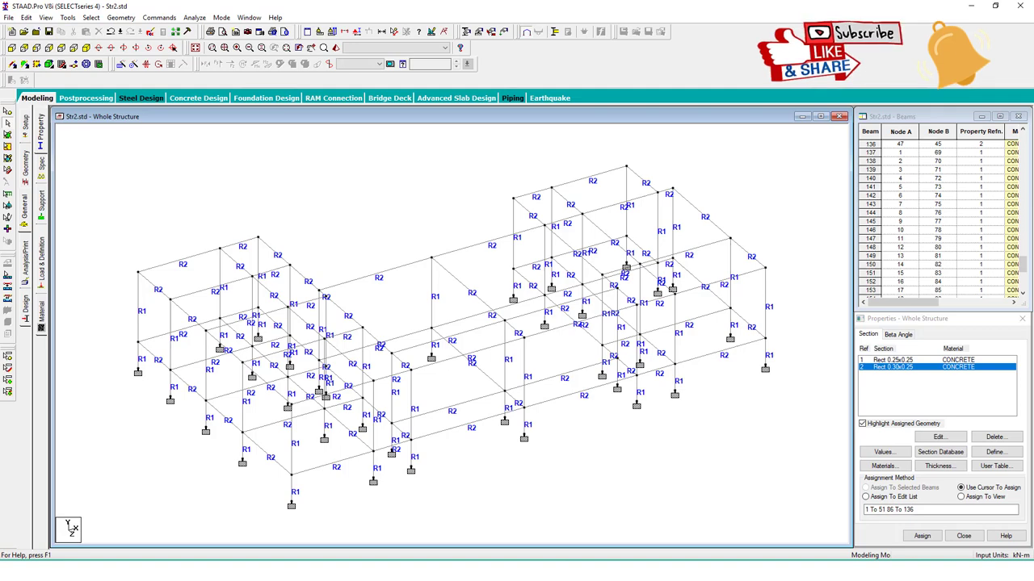
click(336, 49)
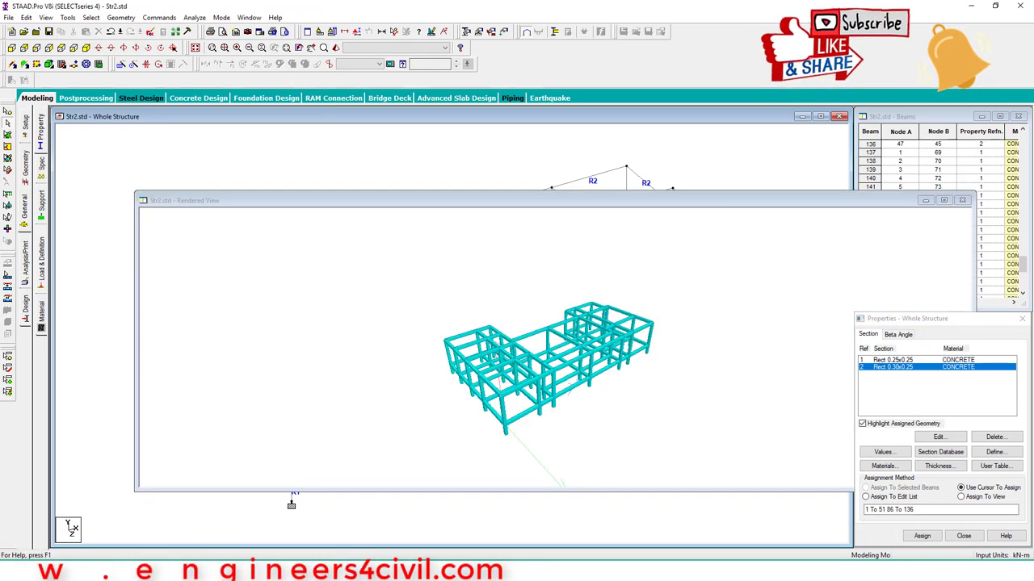
click(961, 201)
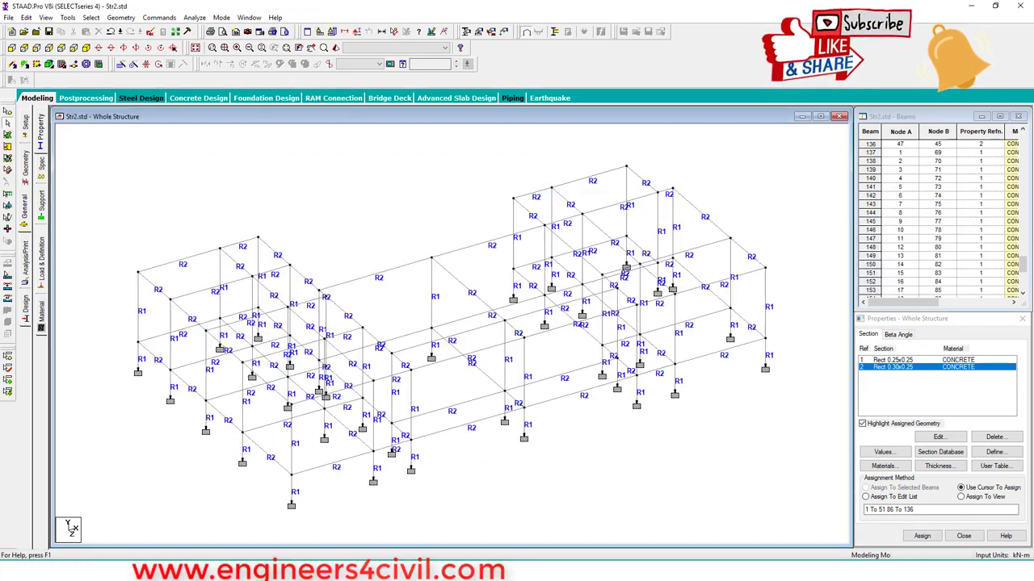
Create primary load case 1 with loading type Dead and the title Dead load
click(41, 259)
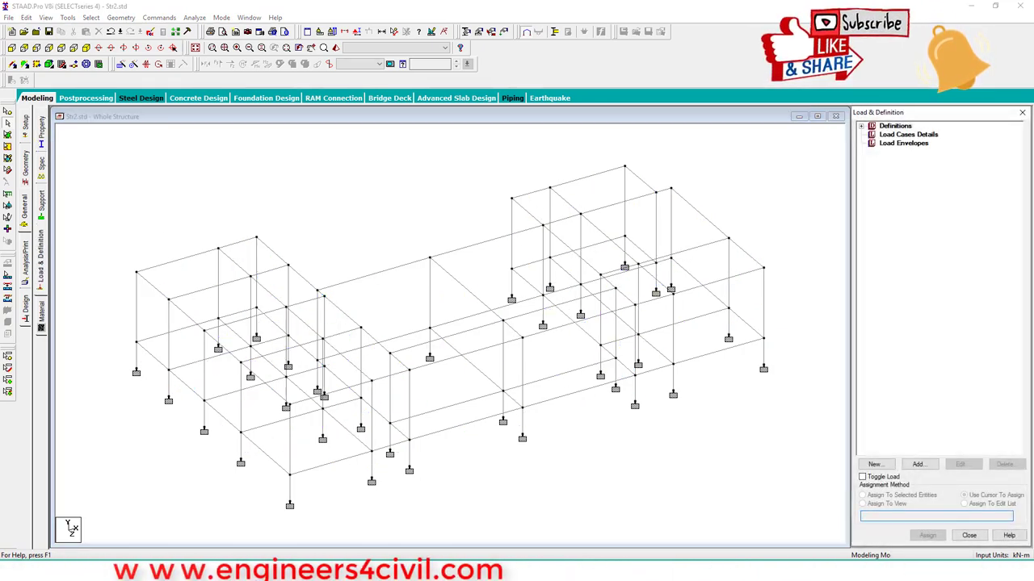
click(918, 464)
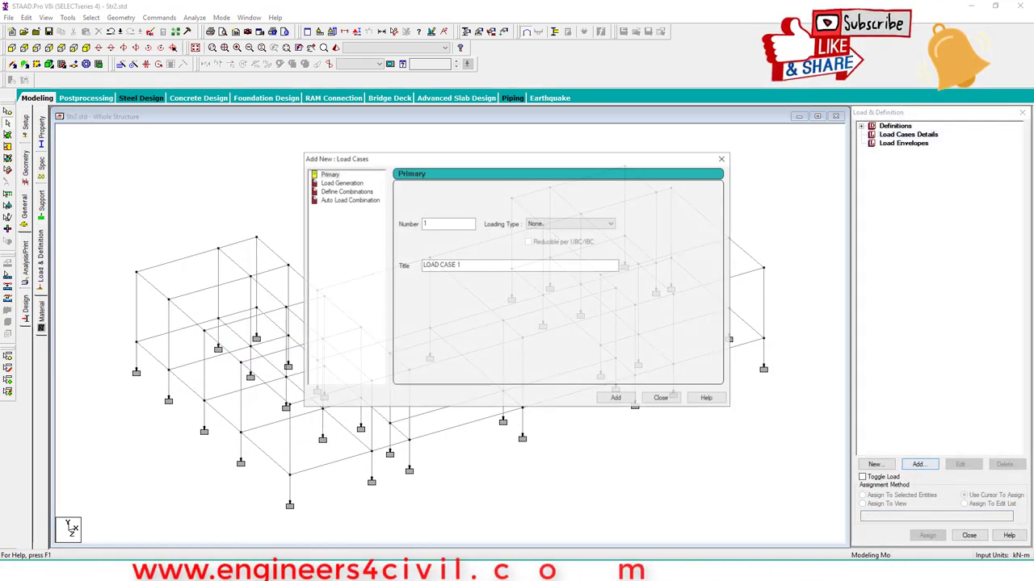
click(570, 224)
click(535, 233)
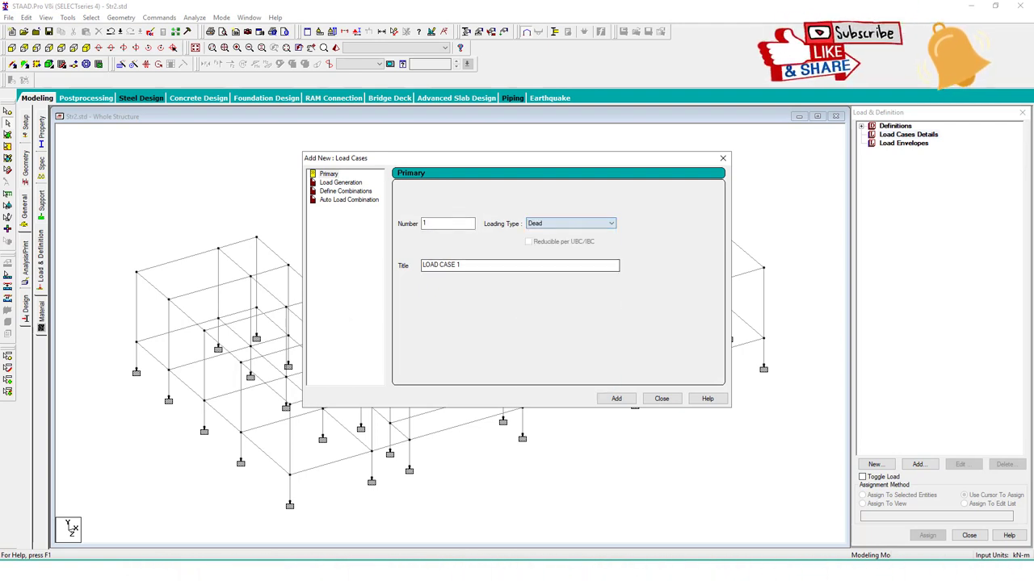
drag(466, 265, 420, 265)
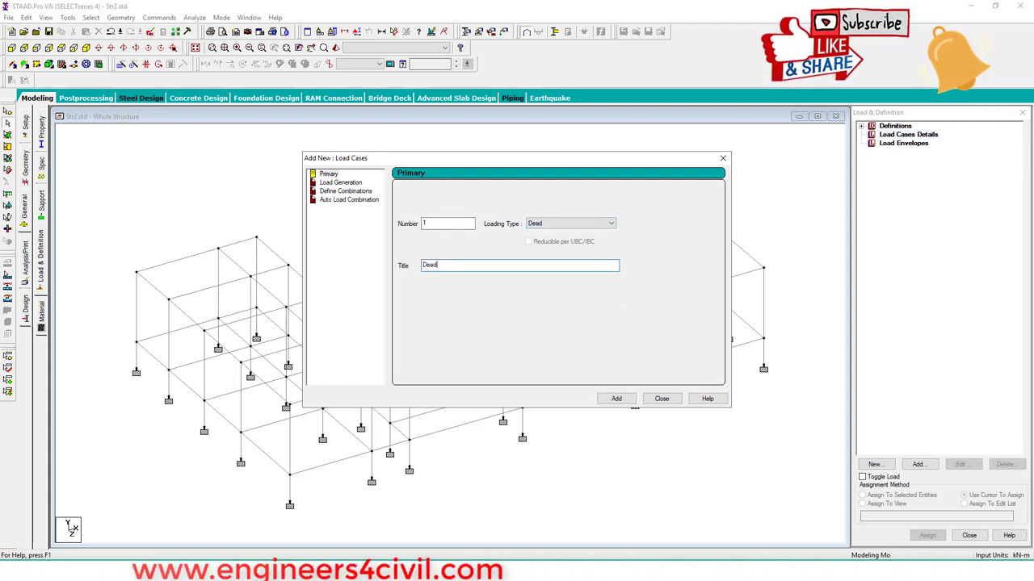
text(Dead load)
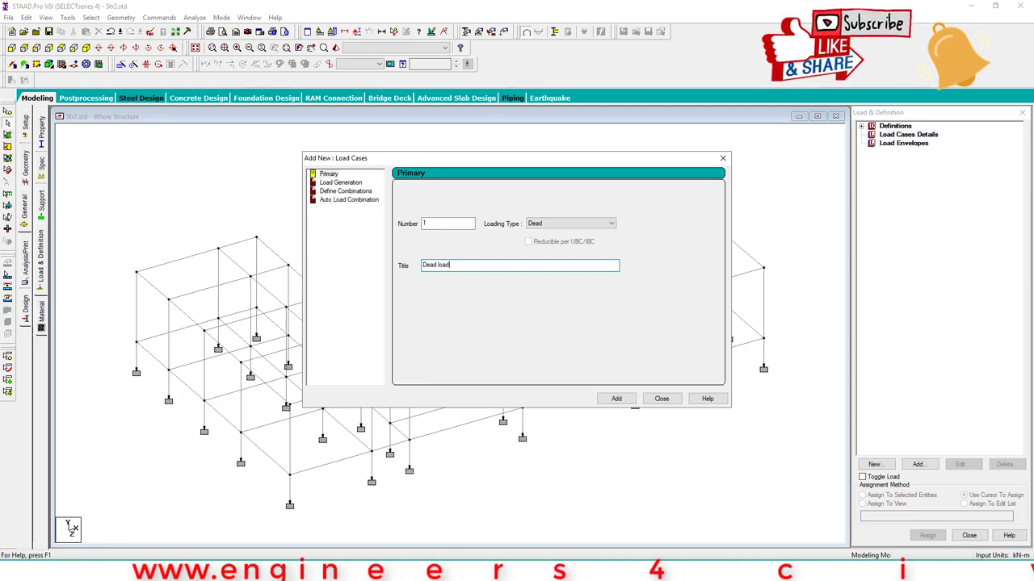
key(Return)
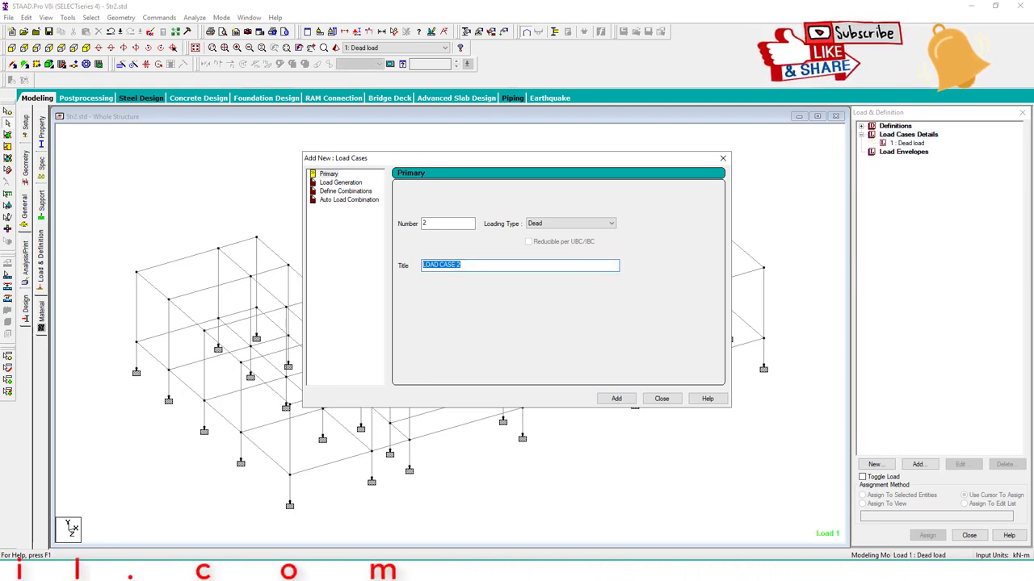
Add a second primary load case titled Live load and finish adding cases
text(Live)
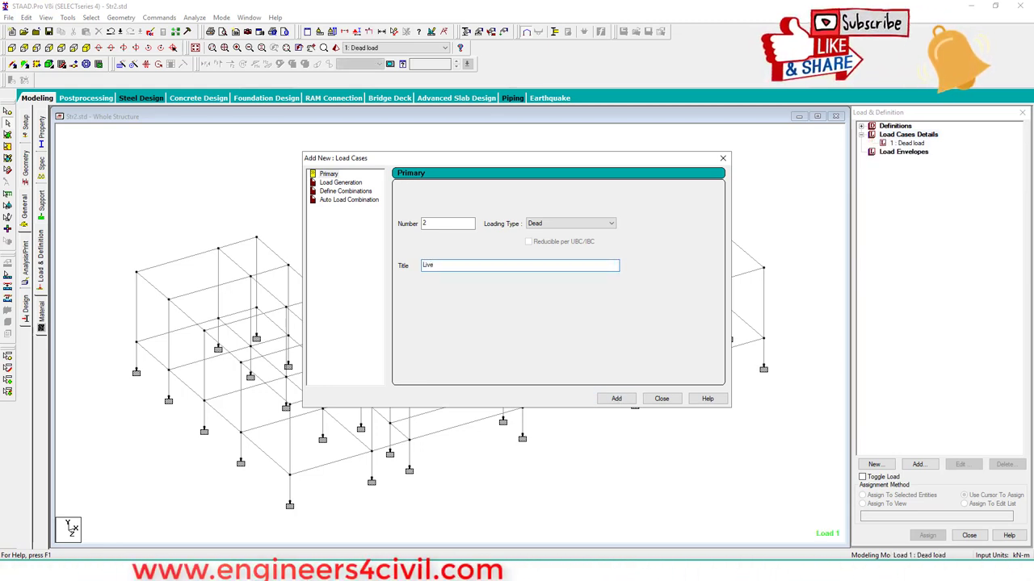
text( load)
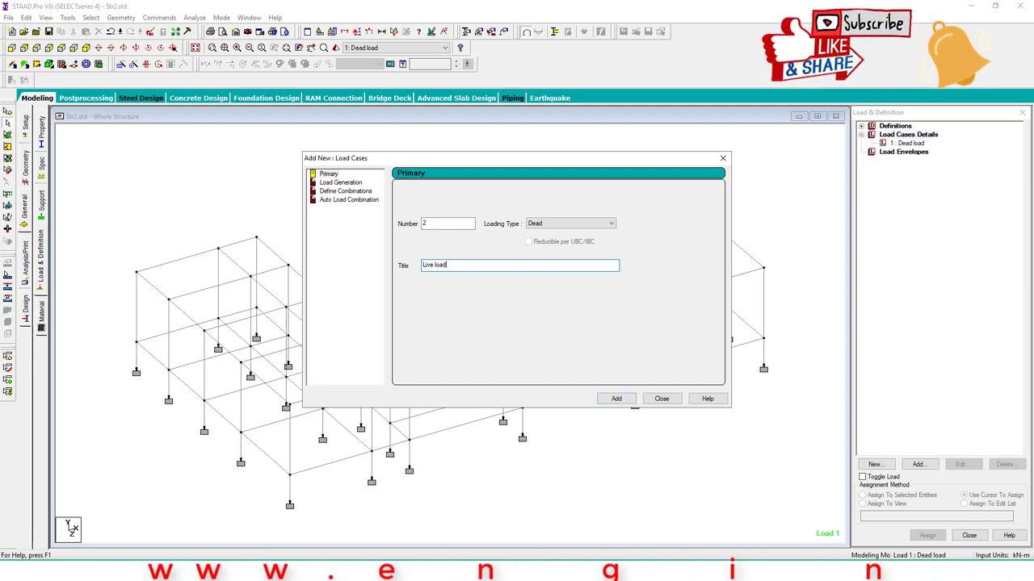
key(Return)
key(Escape)
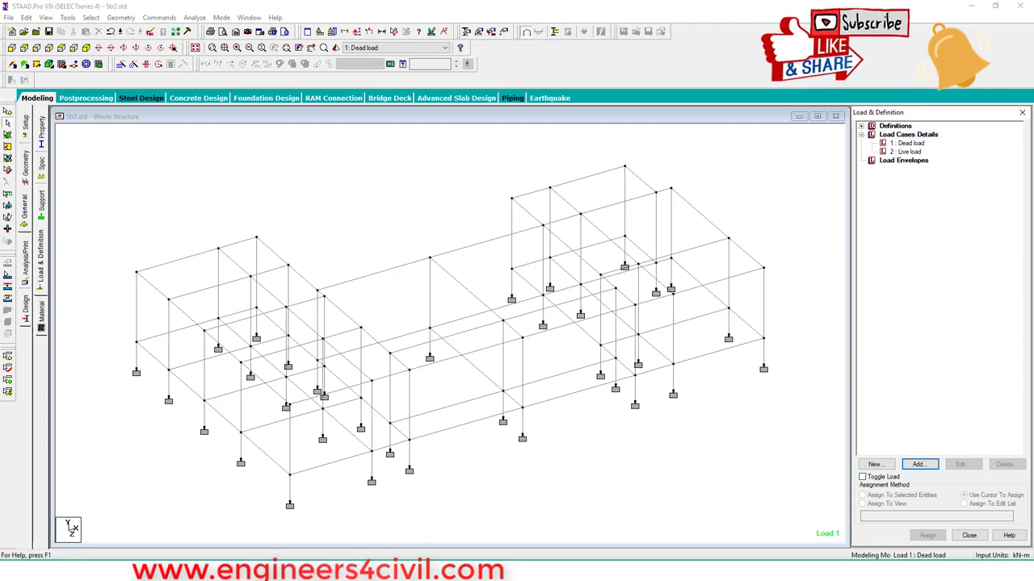
Add a Y selfweight with factor -1 and a GY uniform member force of -10 kN/m to the Dead load case
click(907, 143)
click(920, 464)
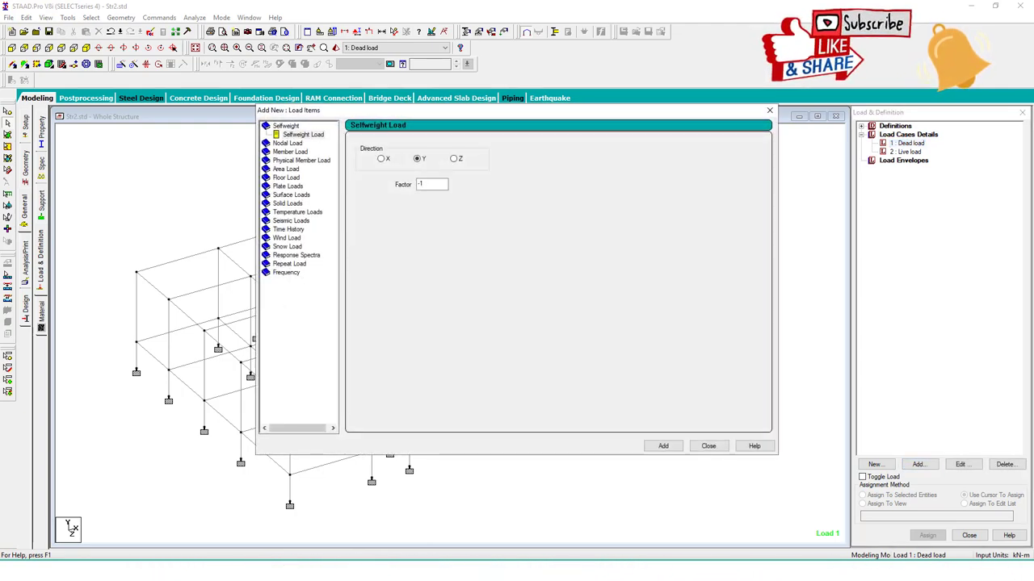
click(663, 446)
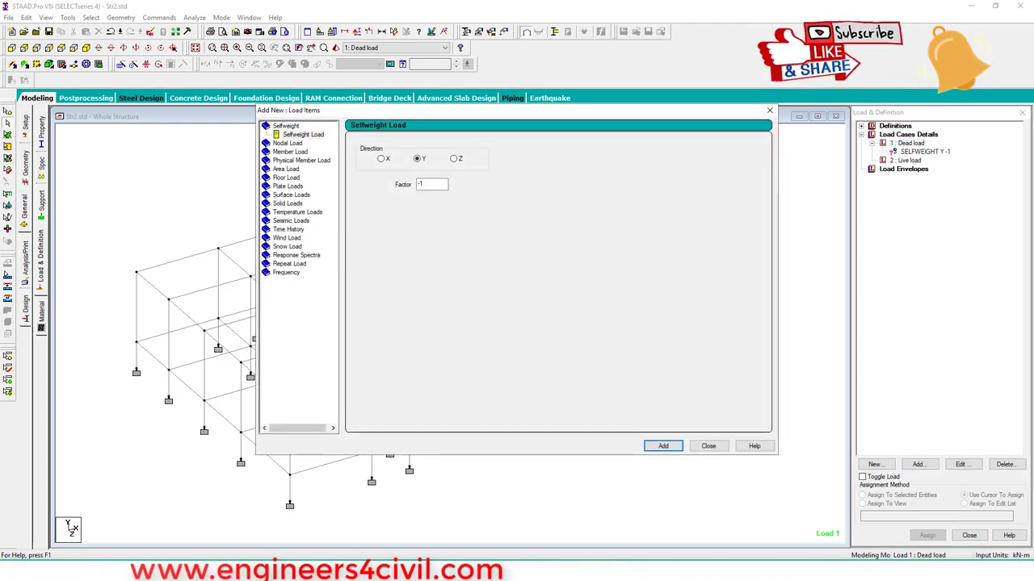
click(290, 151)
text(-10)
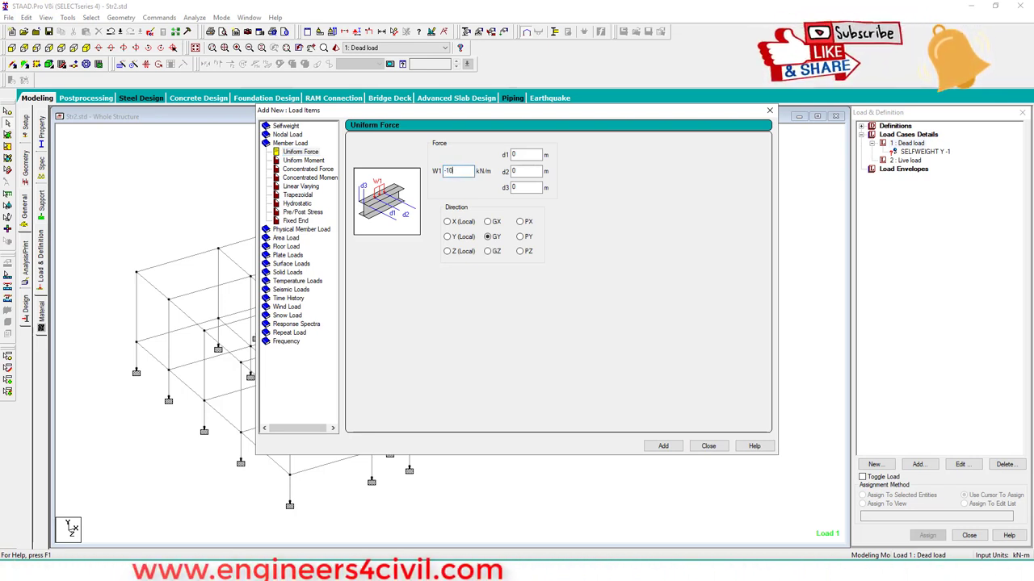
key(Return)
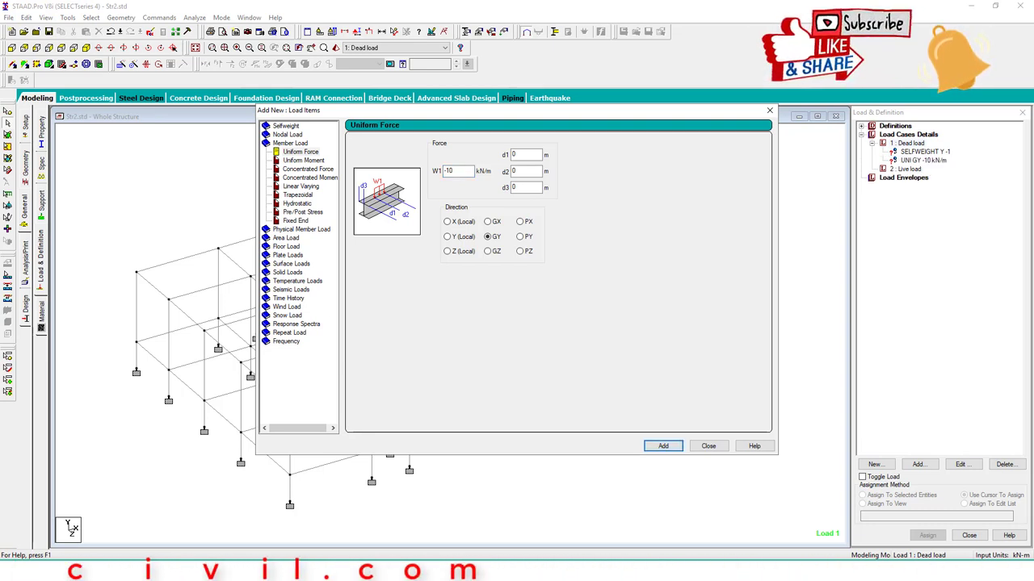
Add a Global Y floor load of -3 kN/m2 with a Y range minimum of 3.2 m to the Dead load case
click(285, 246)
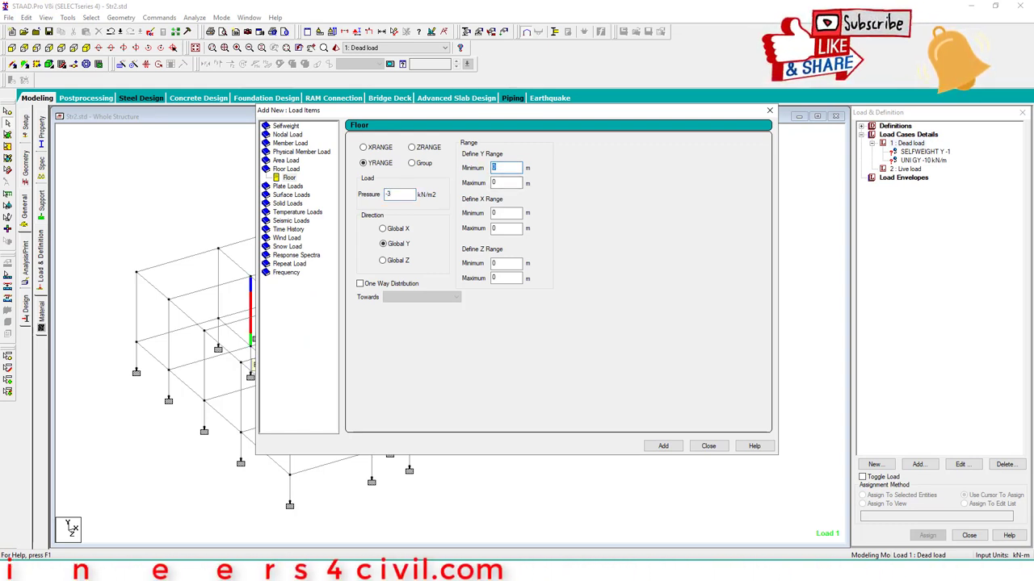
click(663, 445)
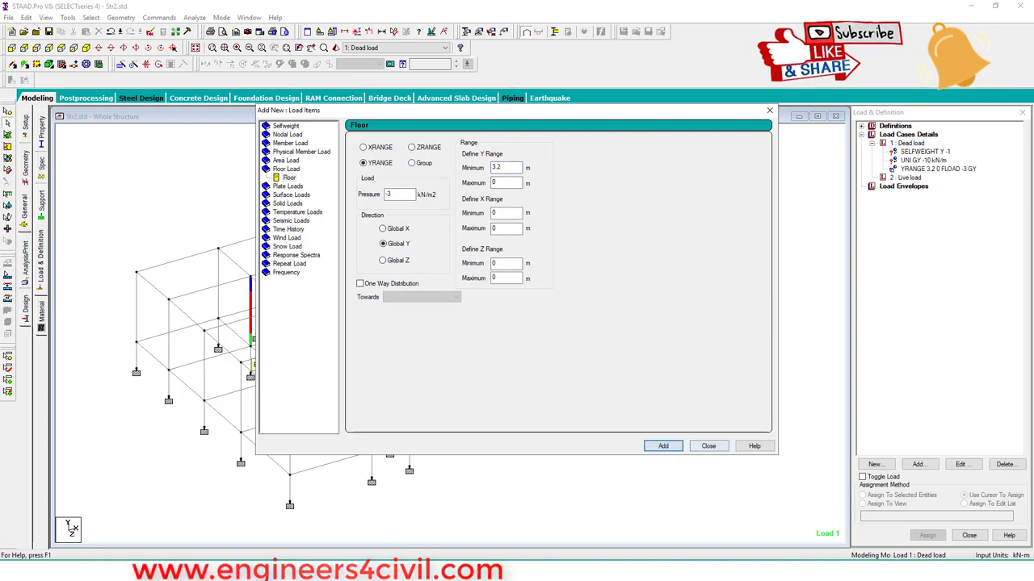
click(708, 446)
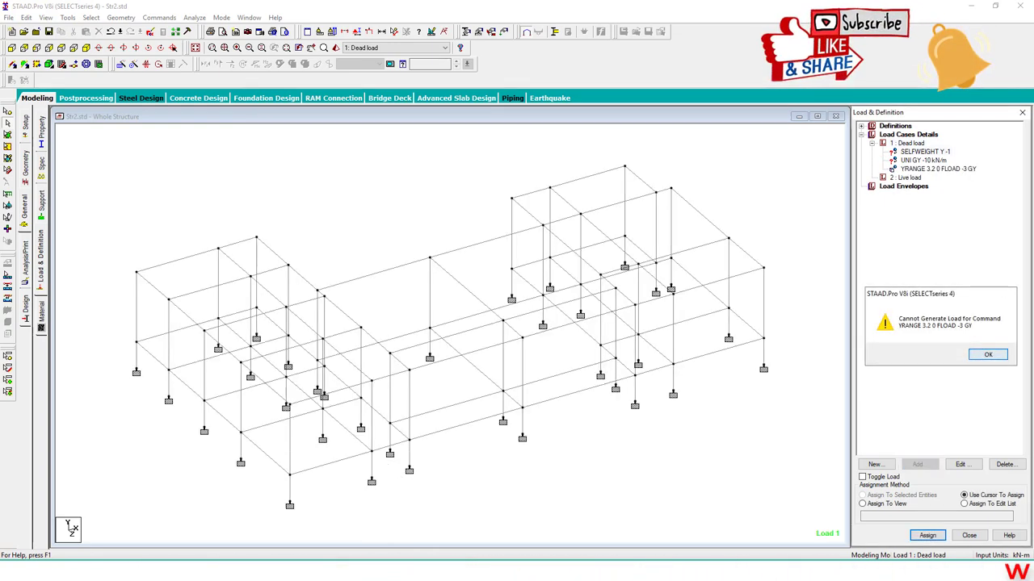
click(987, 355)
Assign the selfweight load to every member in the view and clear the selection
click(906, 143)
click(924, 152)
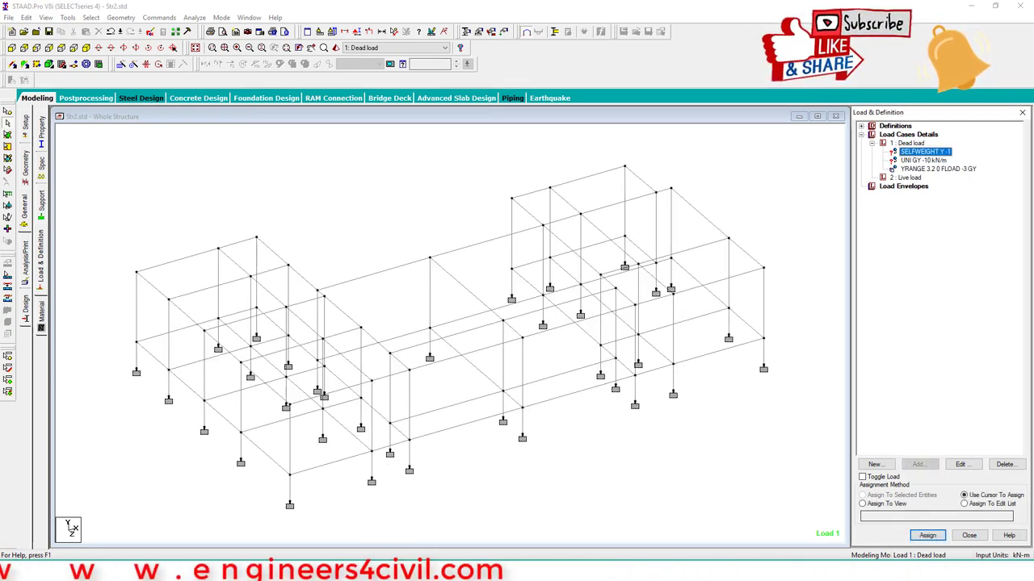
click(862, 503)
click(927, 535)
key(Return)
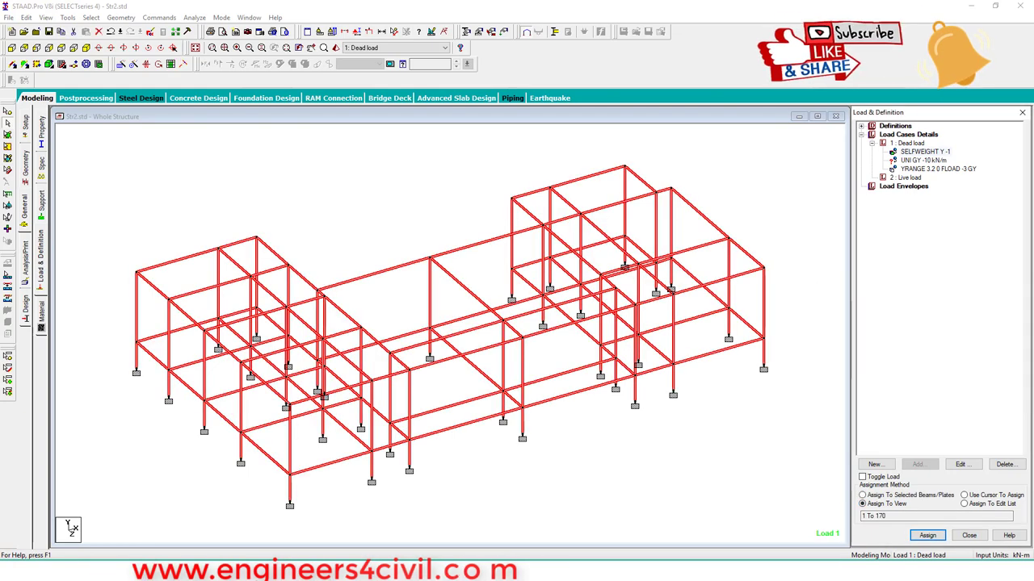
click(364, 193)
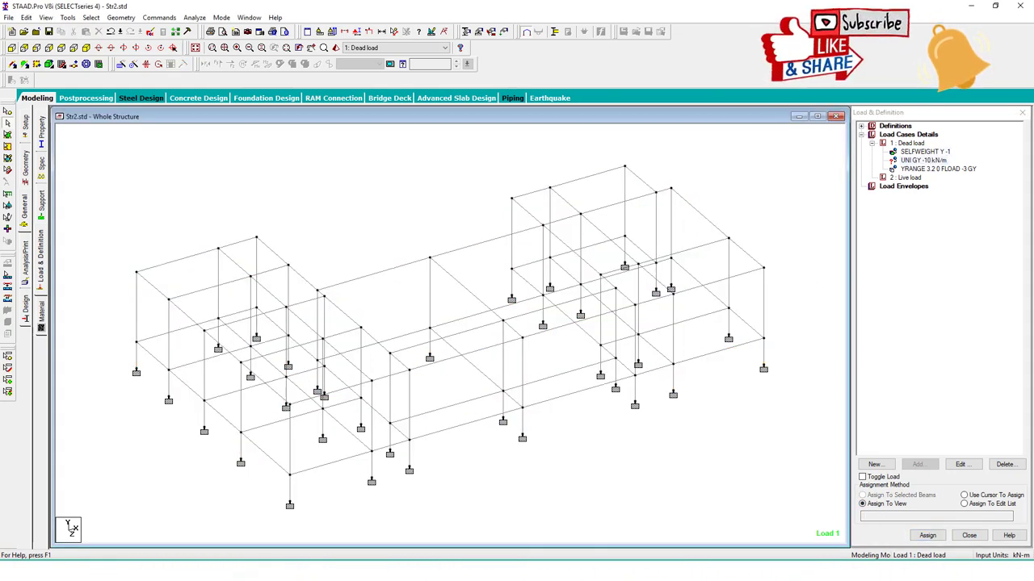
Assign the -10 kN/m uniform load to all beams of the lower level and restore the isometric view
click(12, 47)
drag(108, 349, 798, 369)
click(862, 495)
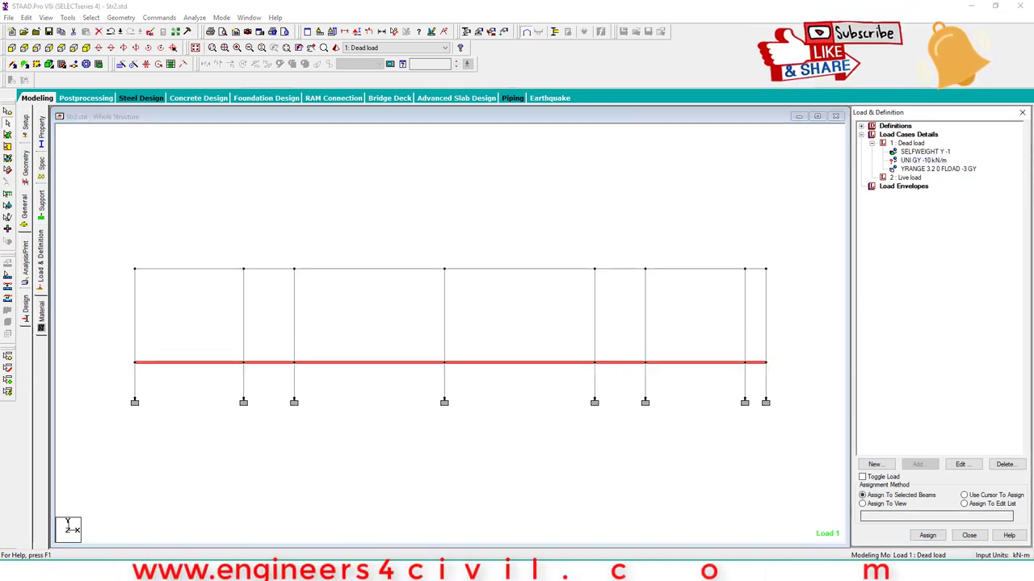
click(927, 536)
key(Return)
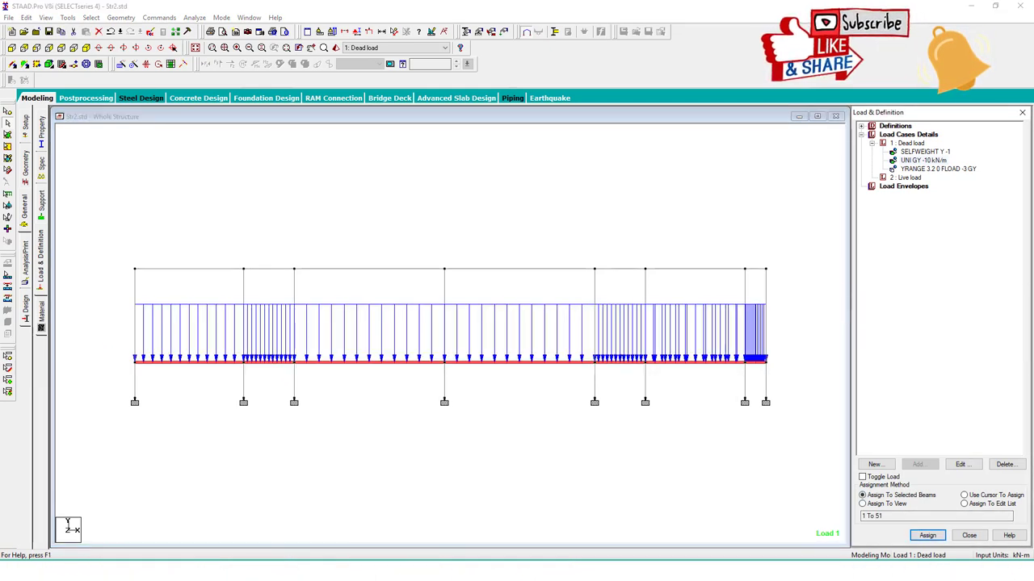
click(98, 48)
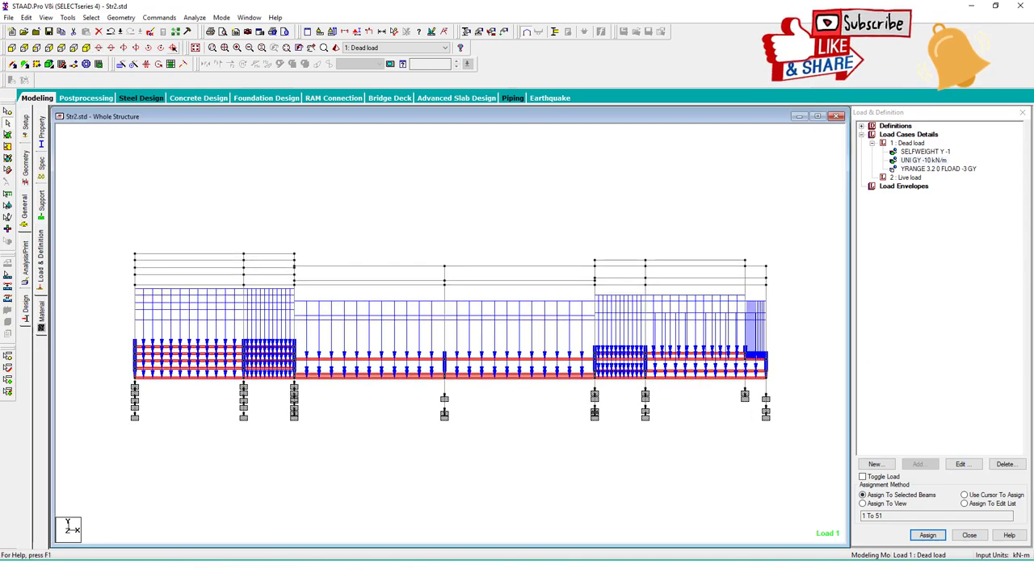
click(196, 48)
Set the floor load's Y range to minimum 0 m and maximum 3.2 m
click(938, 169)
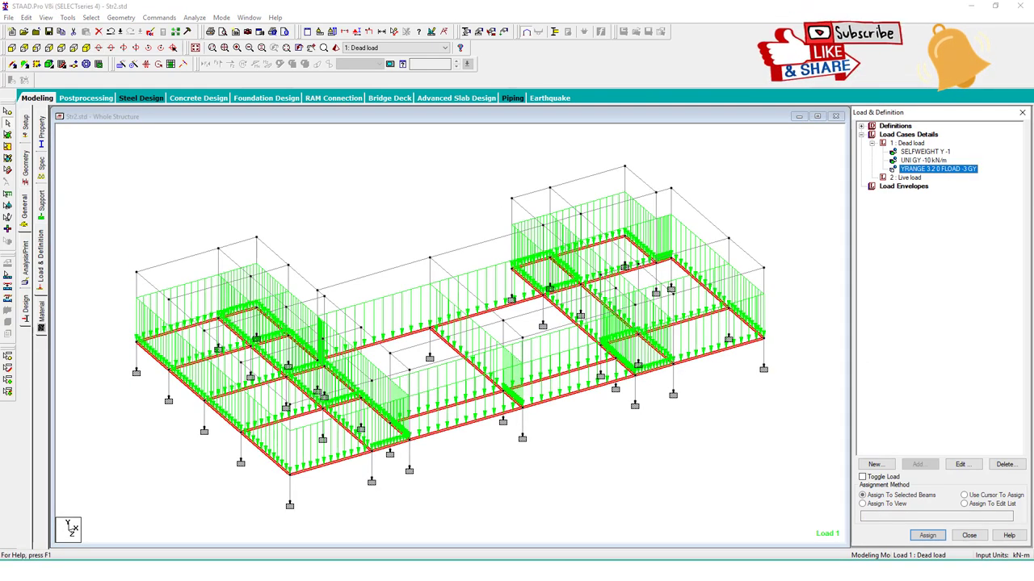
double_click(937, 169)
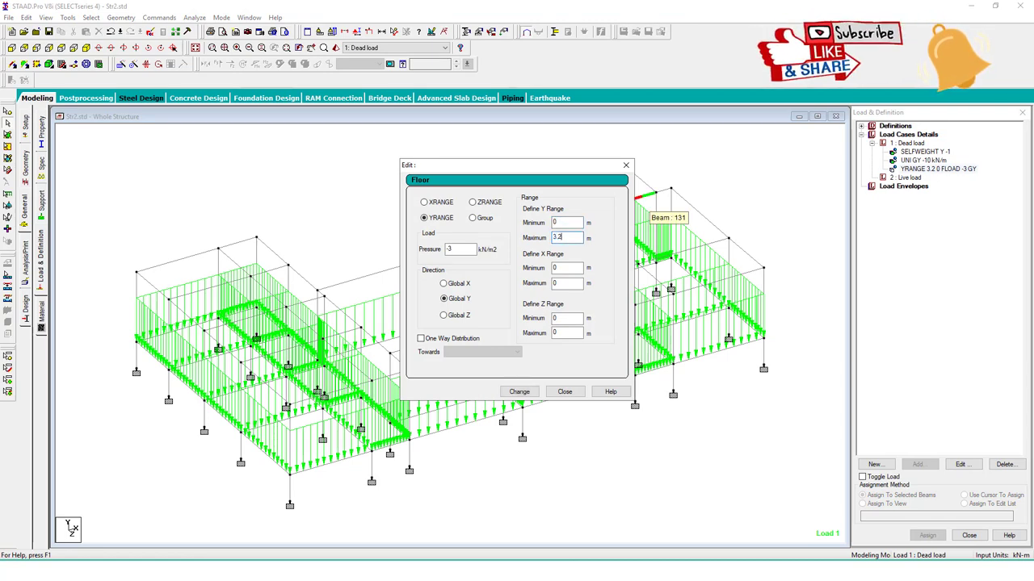
click(519, 392)
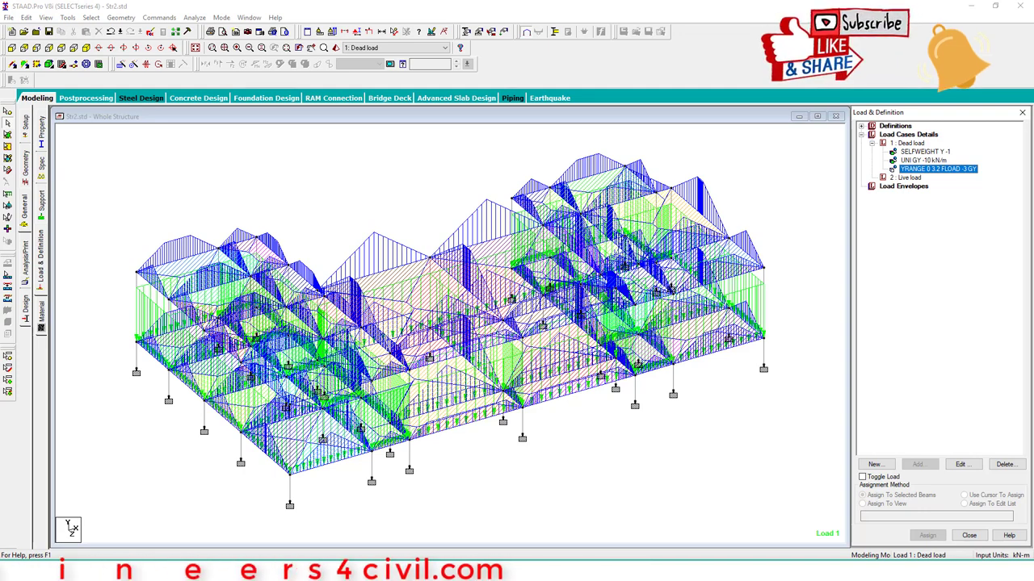
Add a GY uniform member force of -2 kN/m to the Dead load case
click(906, 143)
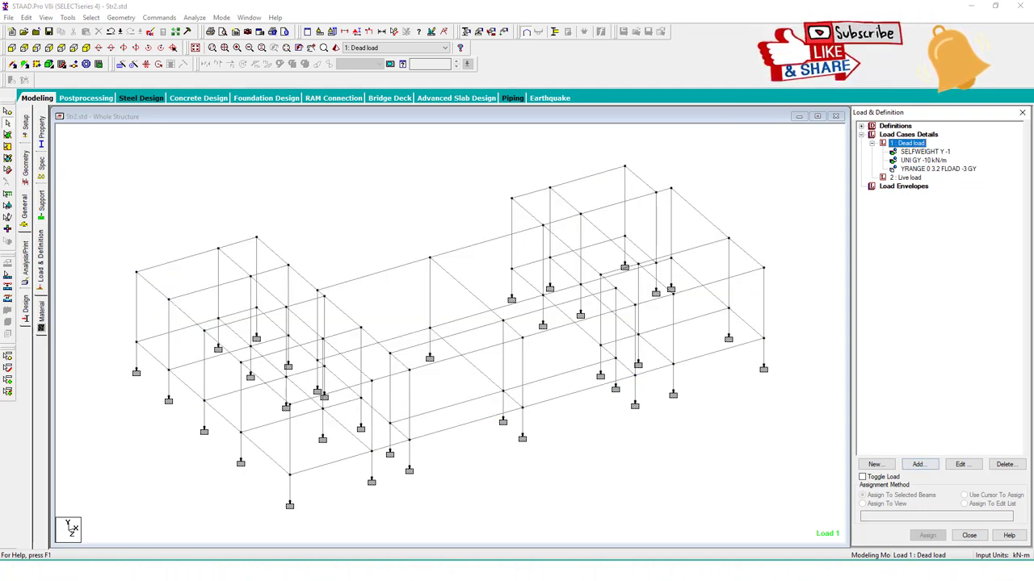
click(918, 464)
click(290, 152)
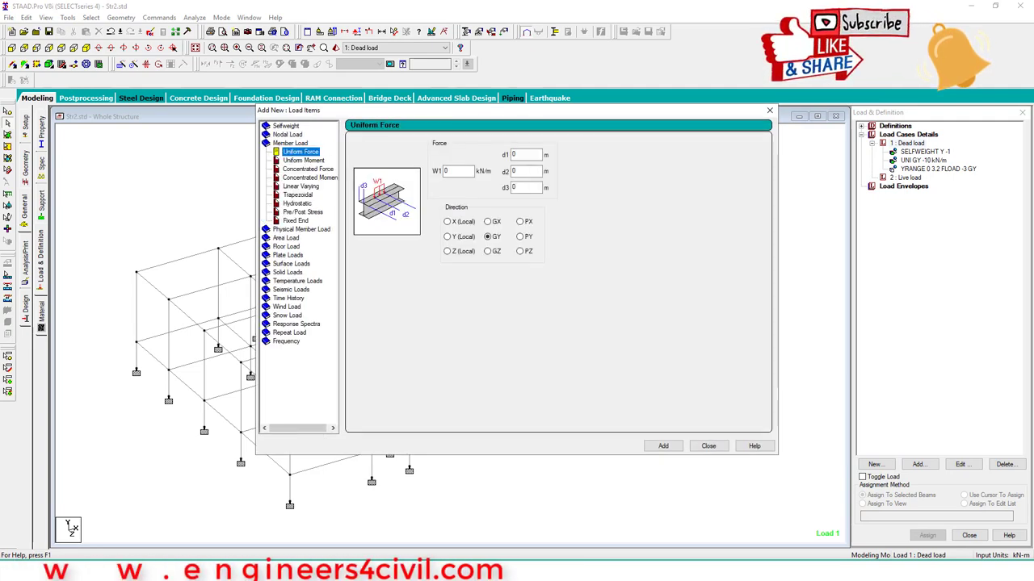
double_click(448, 172)
text(-2)
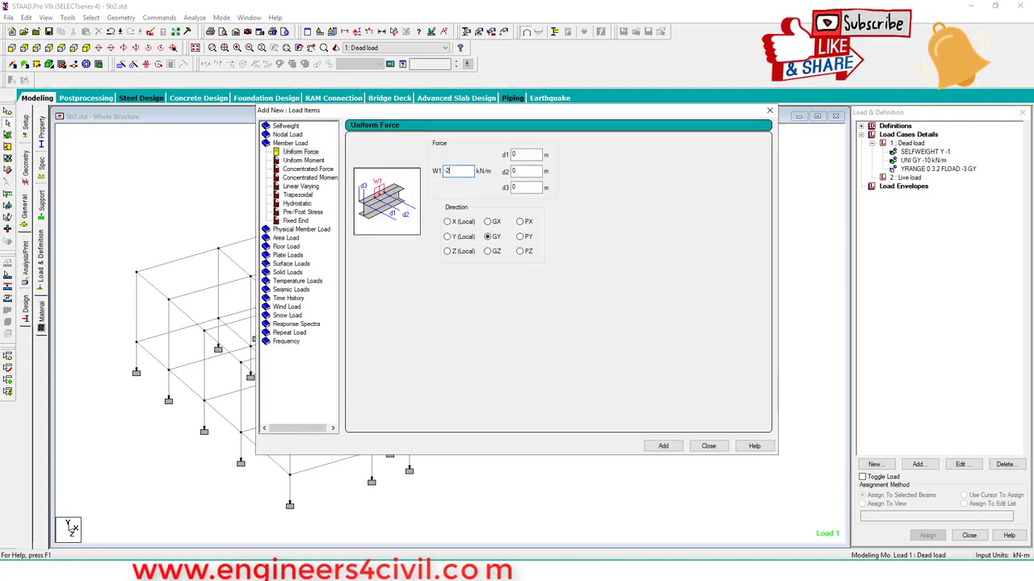
click(663, 446)
click(708, 445)
Choose the -2 kN/m uniform load for assignment and isolate the roof-level beams in a new view
click(921, 178)
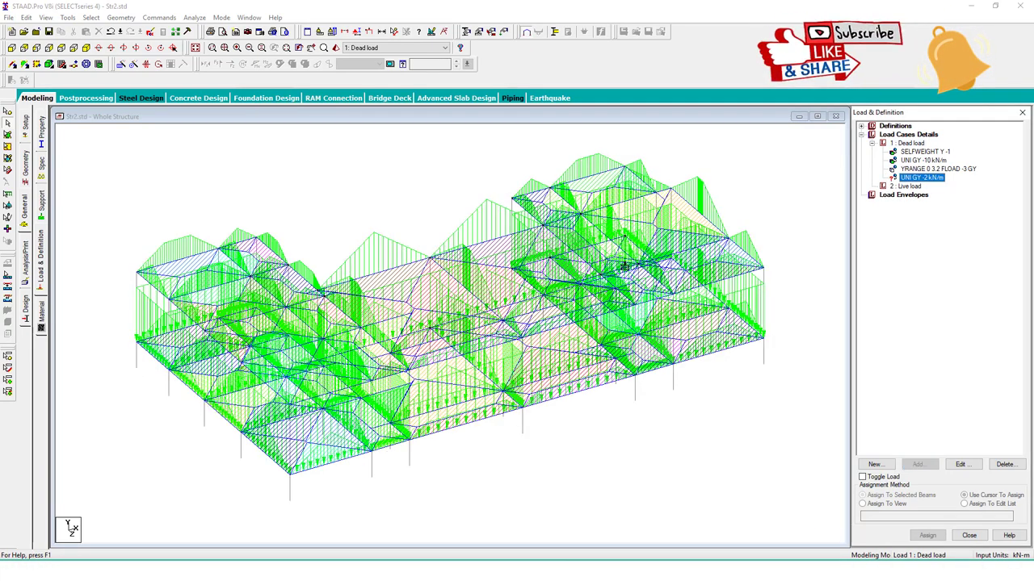
click(12, 49)
scroll(450, 333, down, 3)
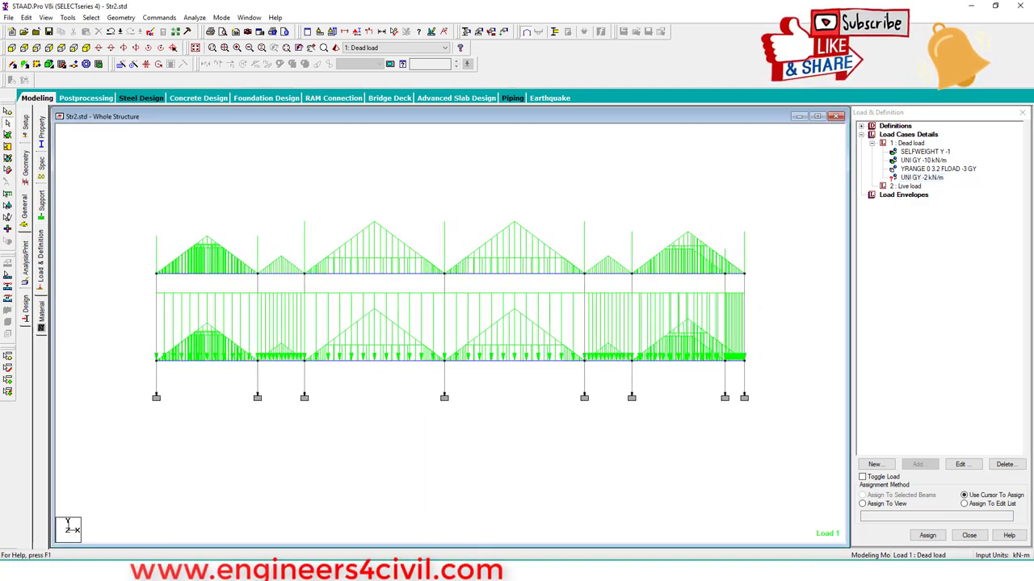
drag(80, 179, 775, 294)
right_click(764, 195)
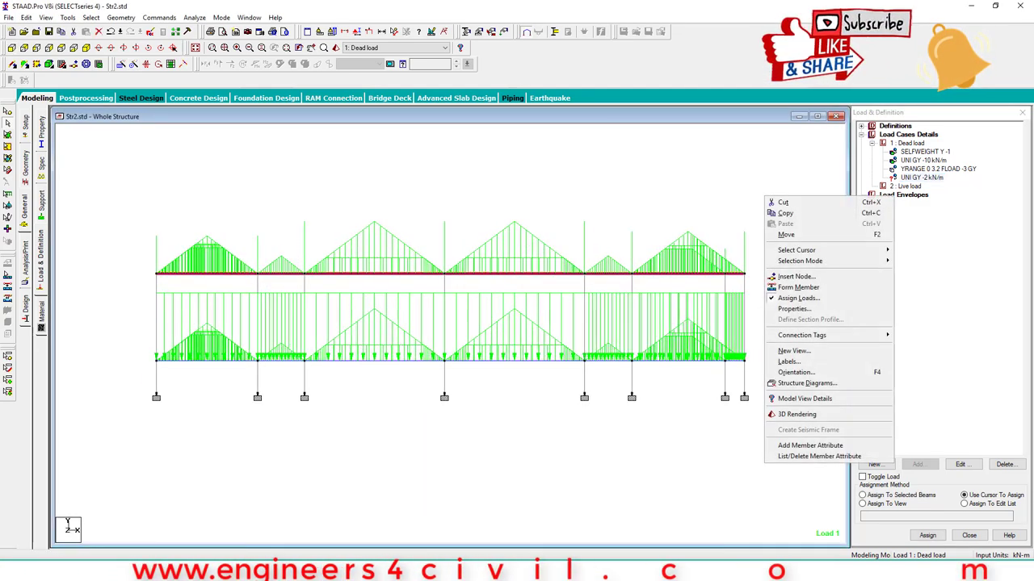
click(794, 350)
click(586, 272)
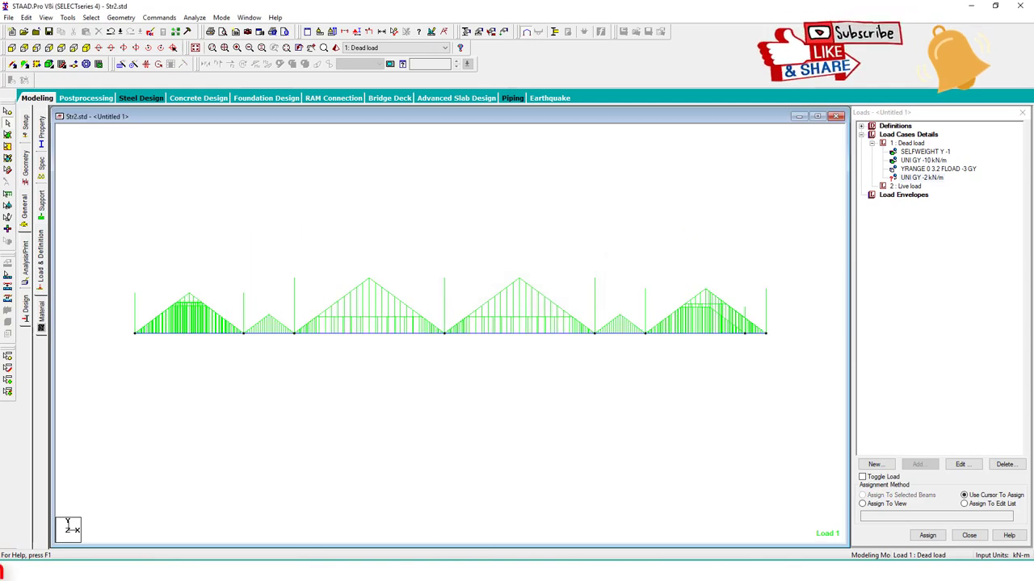
Assign the -2 kN/m uniform load to all outer perimeter beams of the roof level and restore the isometric view of the whole structure
click(49, 49)
click(61, 48)
scroll(450, 333, down, 1)
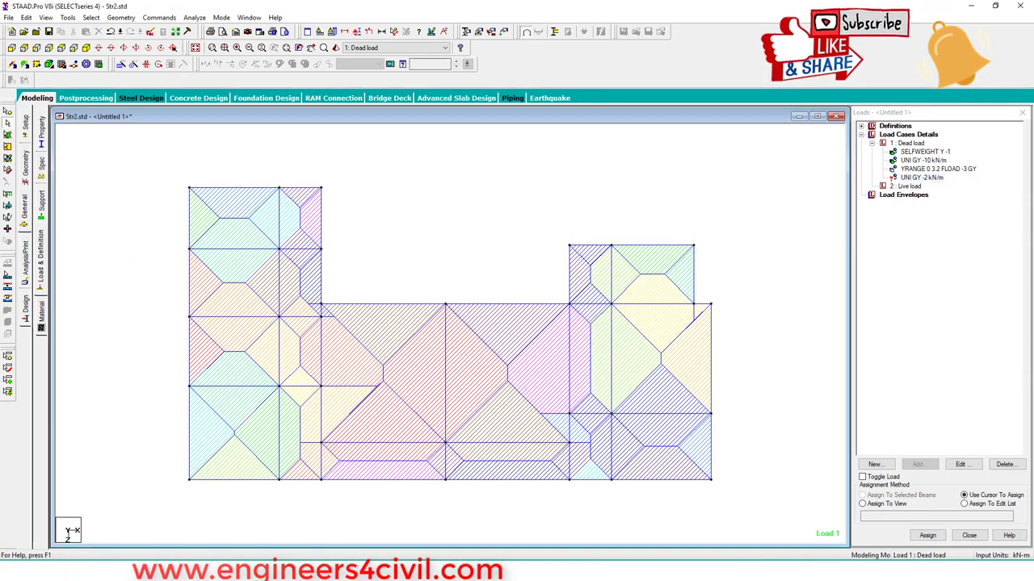
drag(327, 176, 352, 194)
ctrl+drag(314, 157, 379, 308)
click(444, 304)
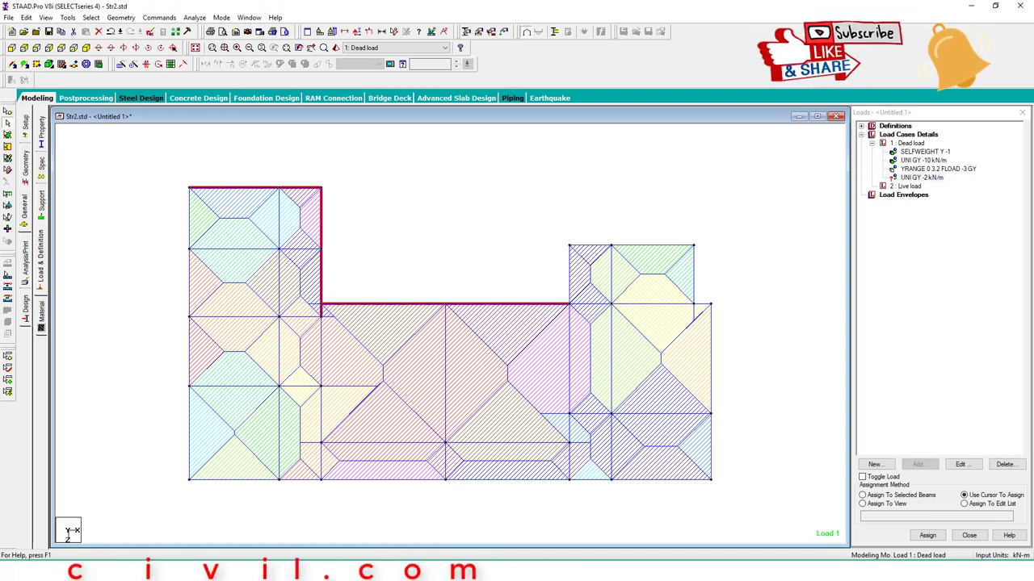
click(630, 244)
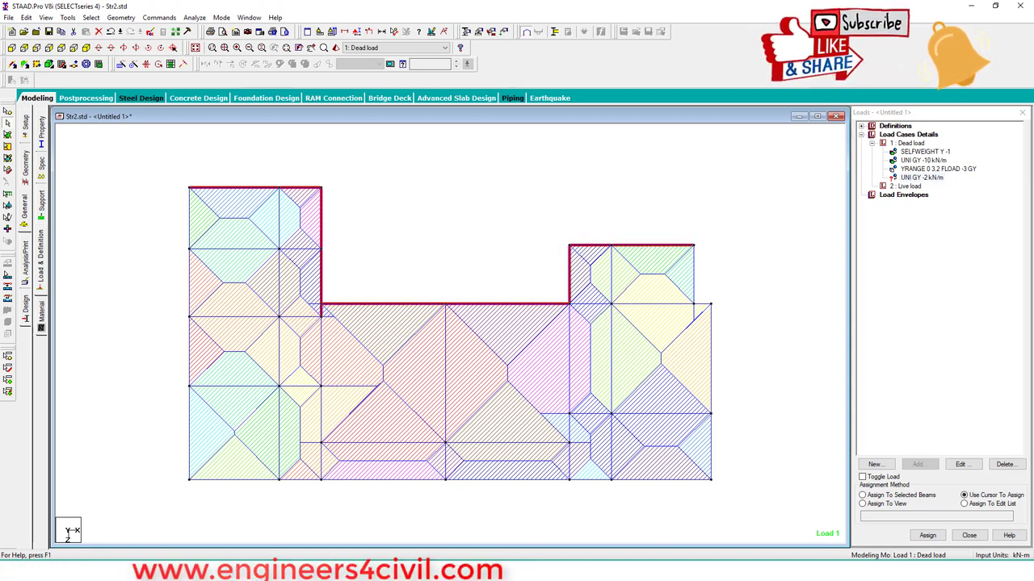
click(693, 274)
click(701, 304)
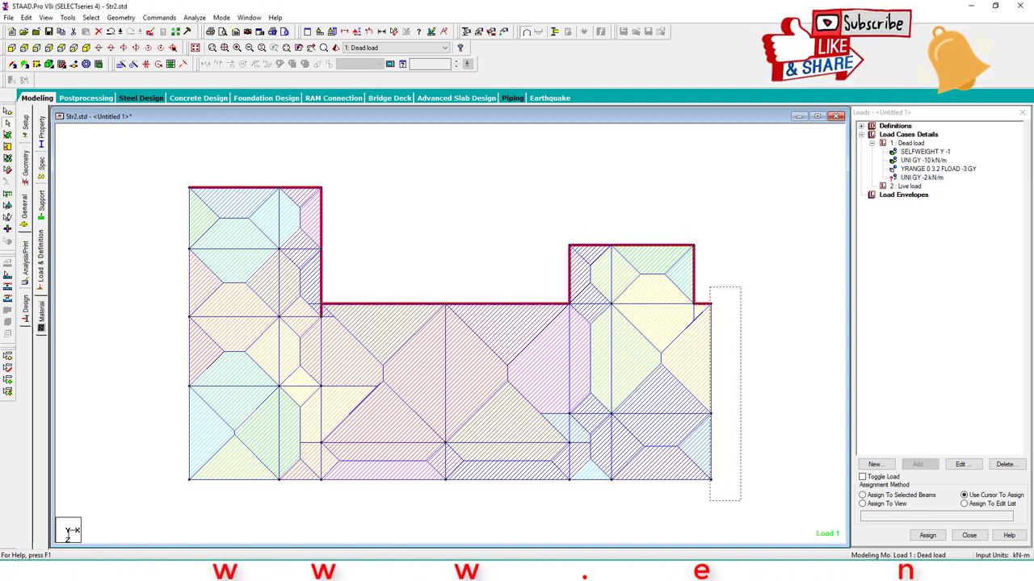
click(710, 388)
click(702, 480)
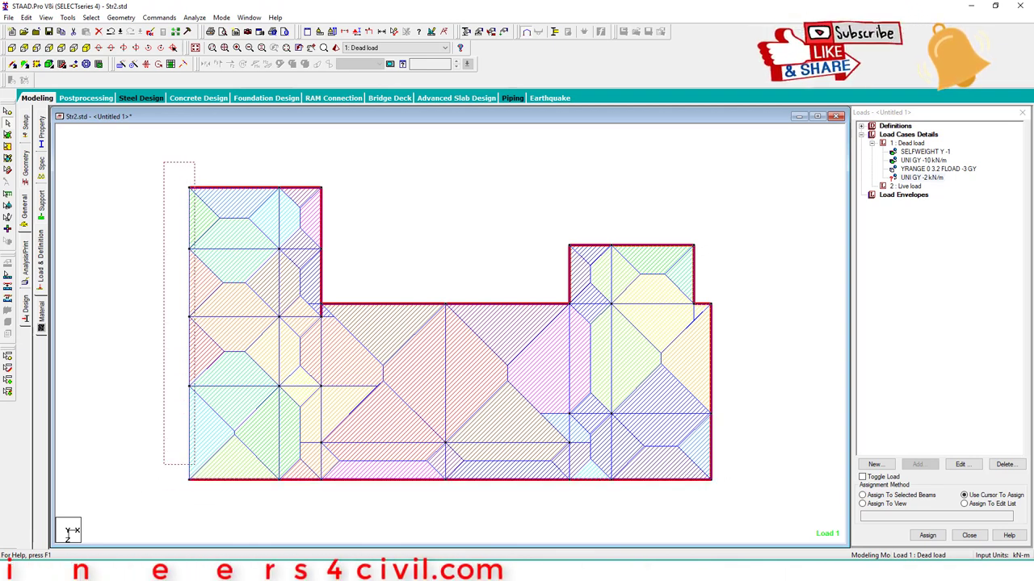
click(189, 388)
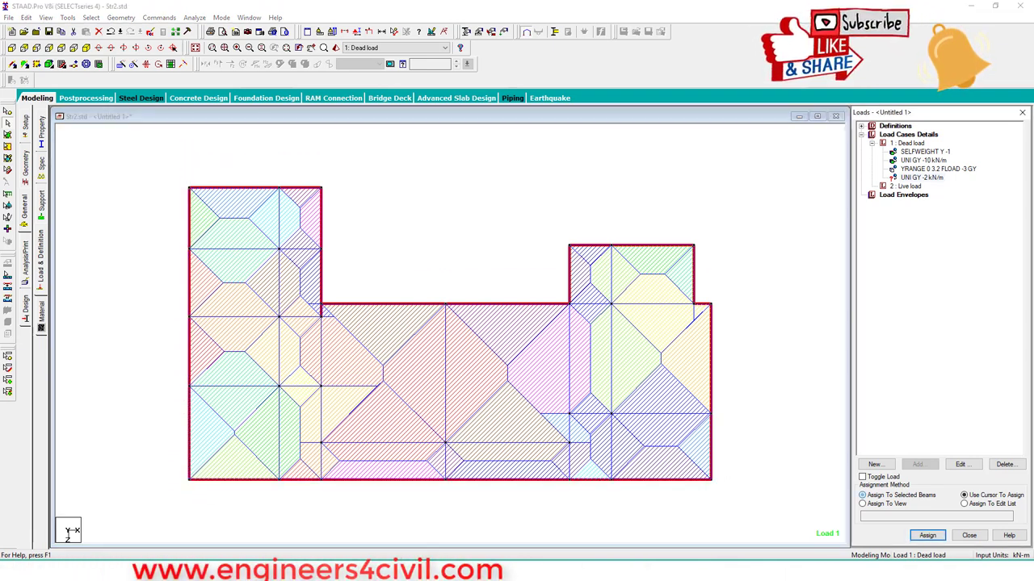
click(861, 495)
click(927, 536)
click(948, 353)
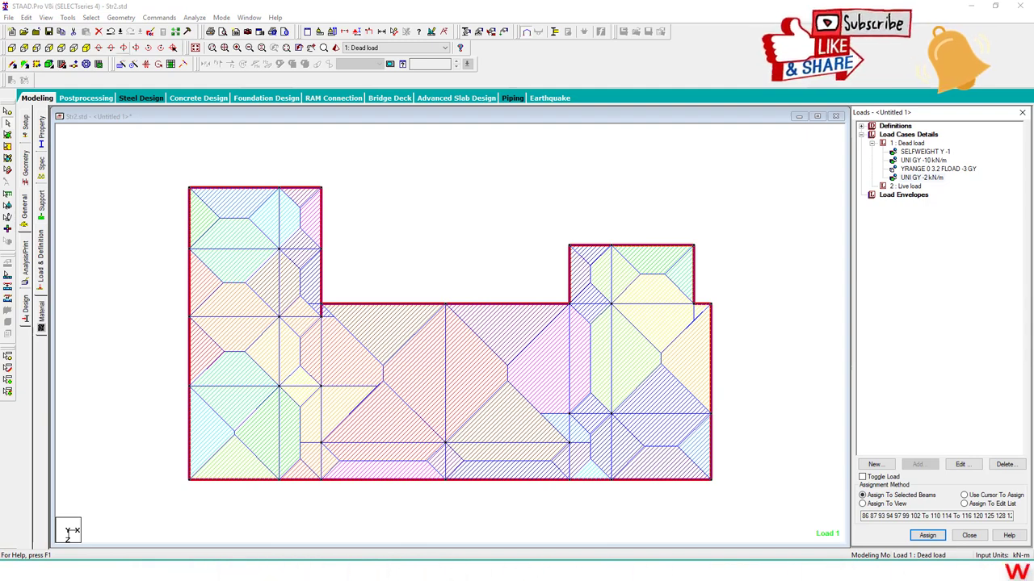
click(86, 48)
key(Escape)
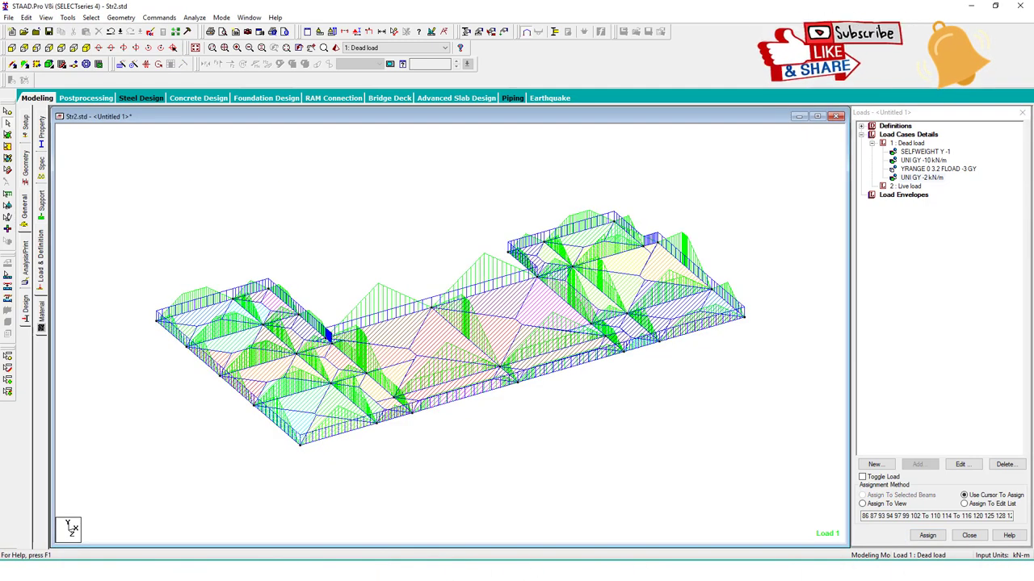
click(194, 48)
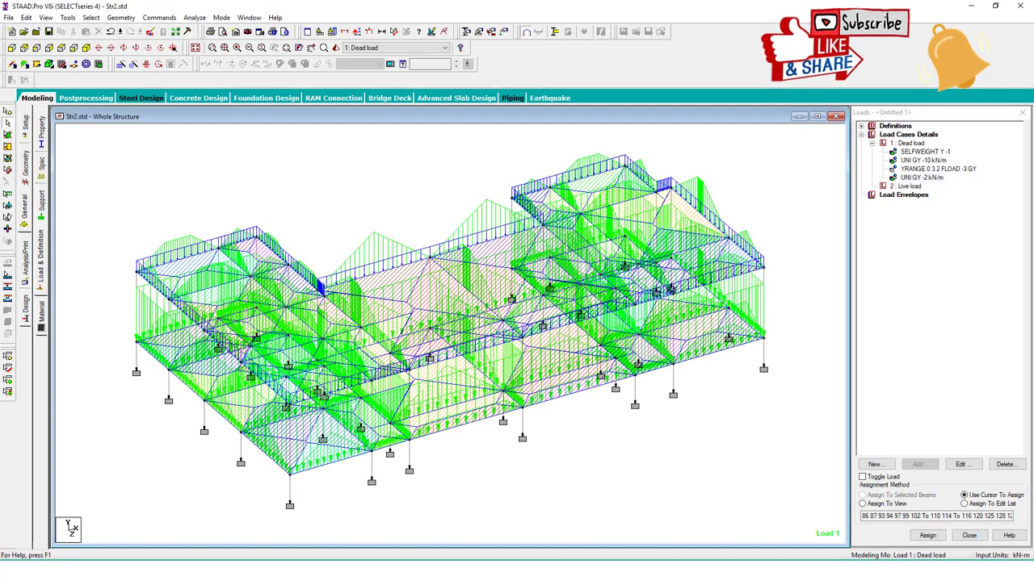
Add a Global Y floor load of -3 kN/m2 with Y range 0 to 3.2 m to the Live load case
click(906, 186)
click(920, 464)
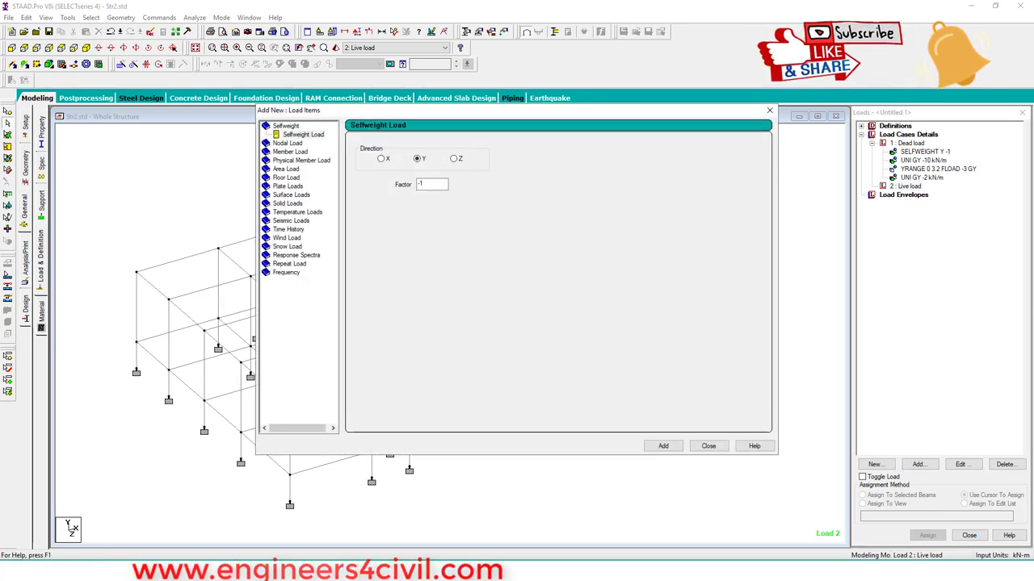
click(286, 178)
double_click(391, 194)
text(-3)
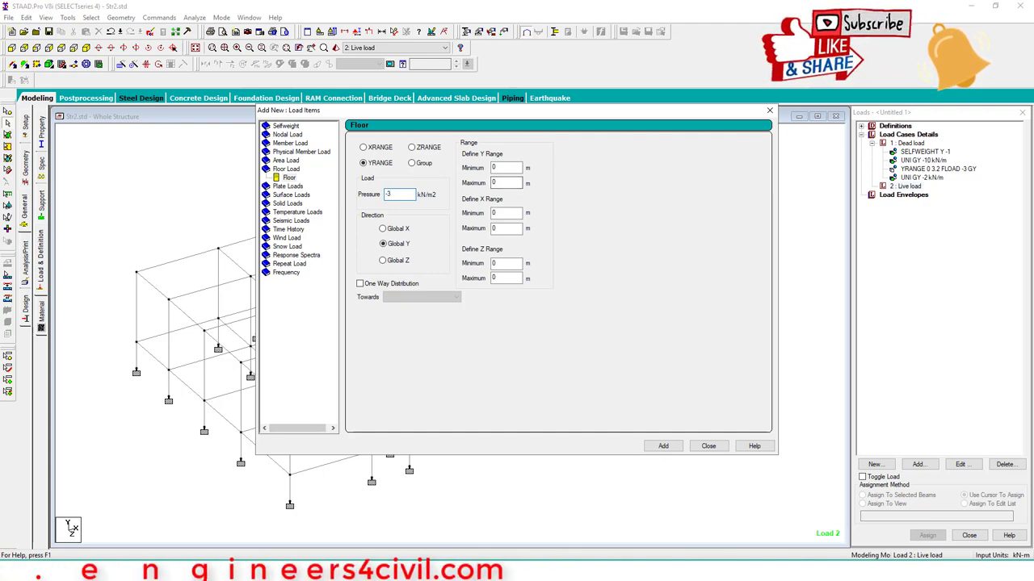
double_click(495, 183)
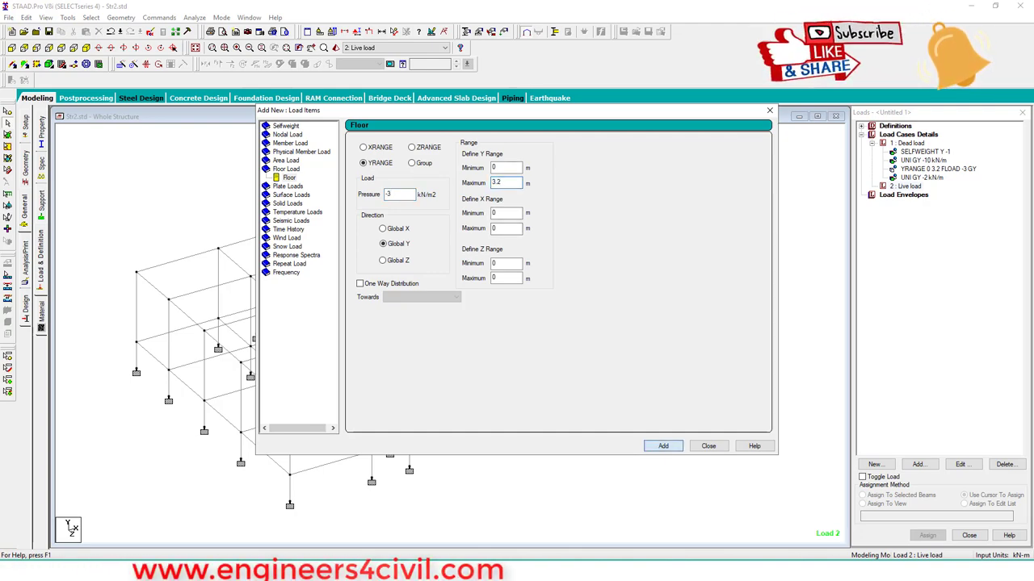
click(663, 446)
click(708, 447)
click(937, 194)
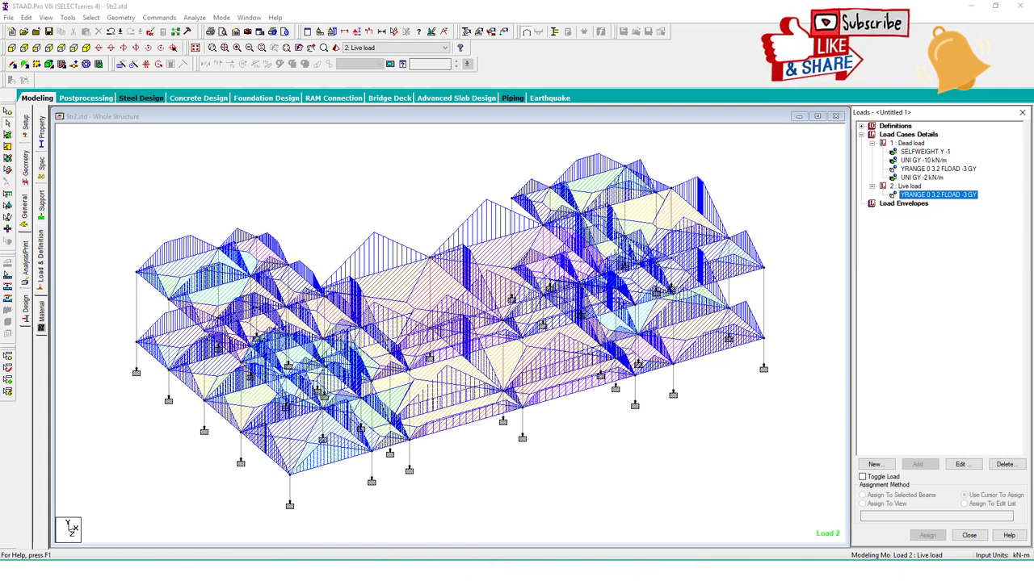
Generate automatic load combinations using the Indian Code and the Genral_Structures category, and add them to the load cases
click(908, 134)
click(920, 464)
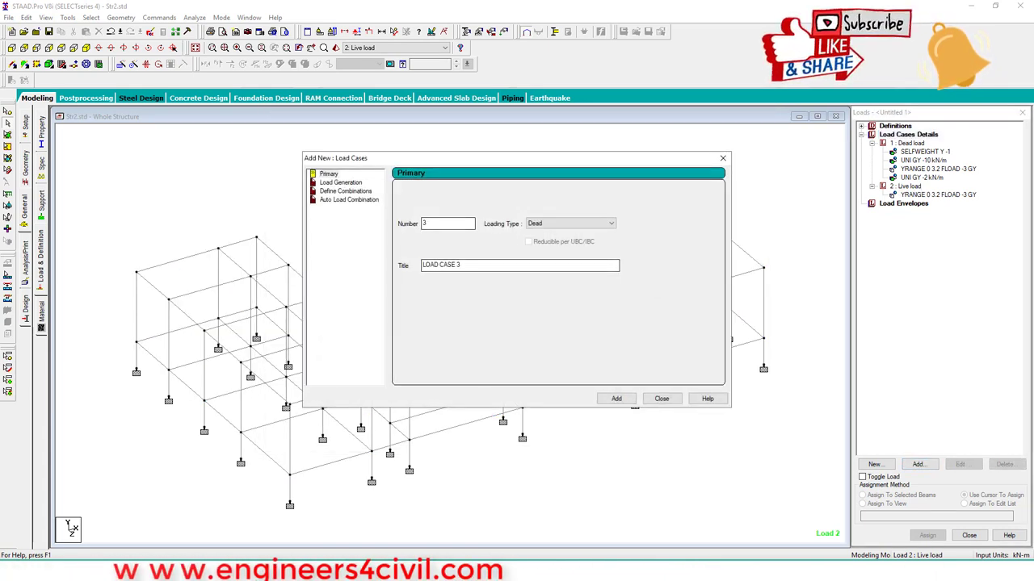
click(348, 200)
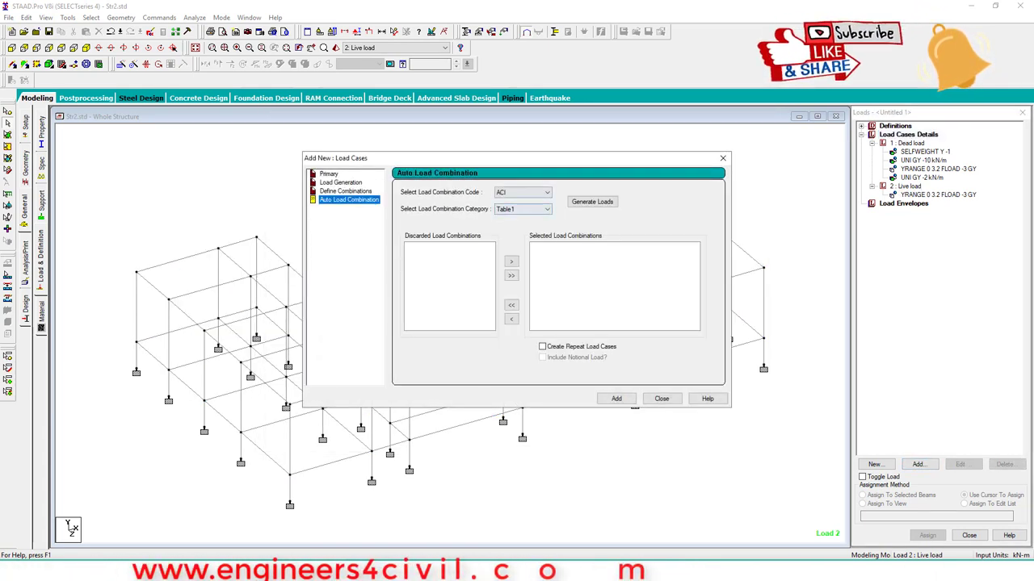
click(522, 193)
key(Return)
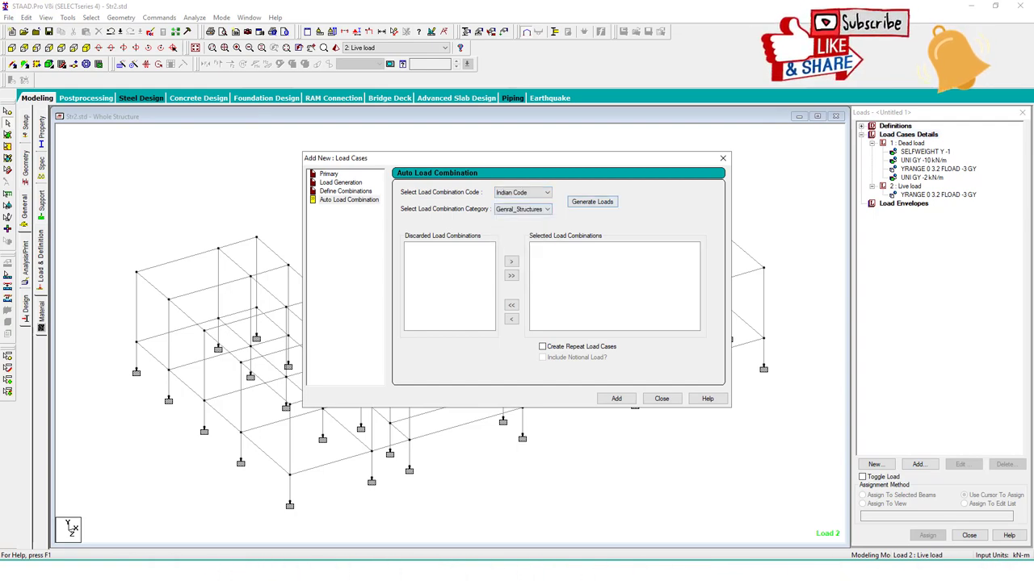
click(616, 399)
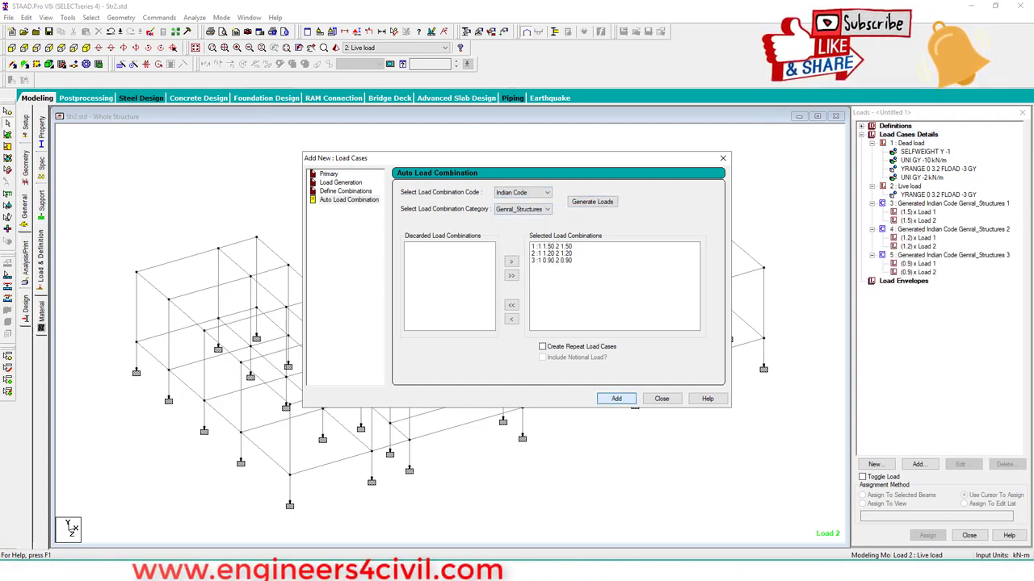
click(662, 398)
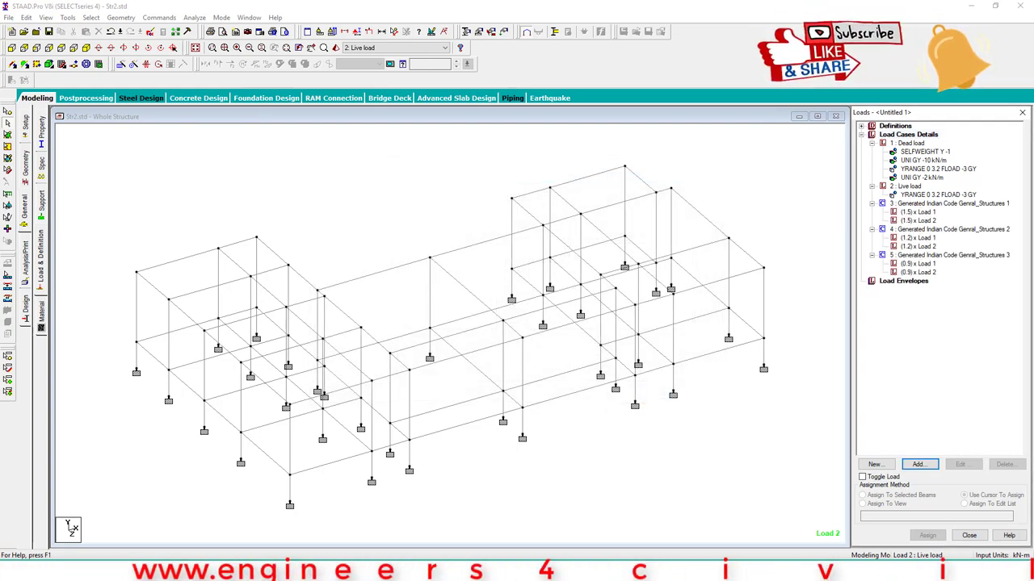
Add a Perform Analysis command with the All print option
click(25, 258)
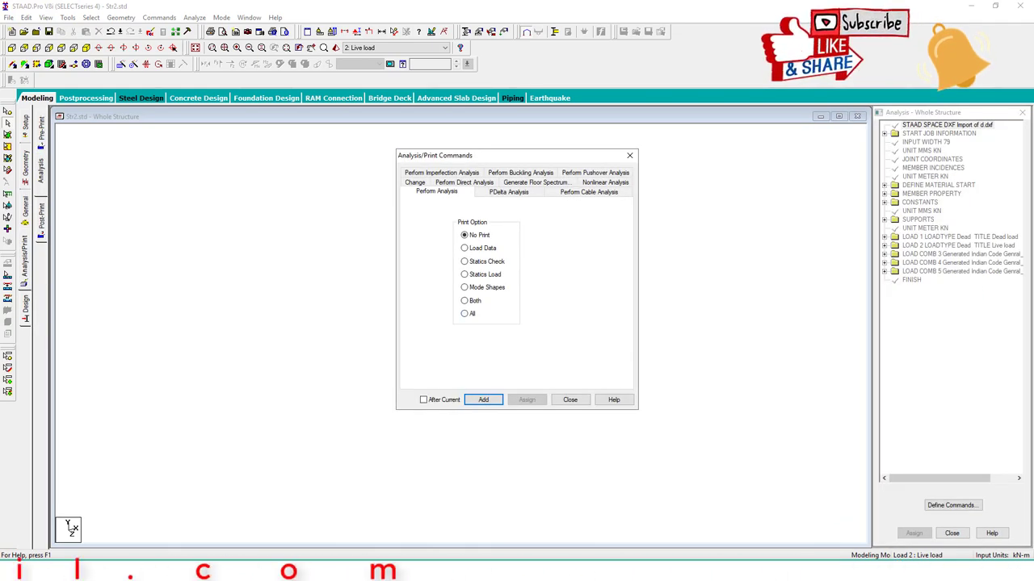
click(464, 314)
click(483, 400)
click(570, 400)
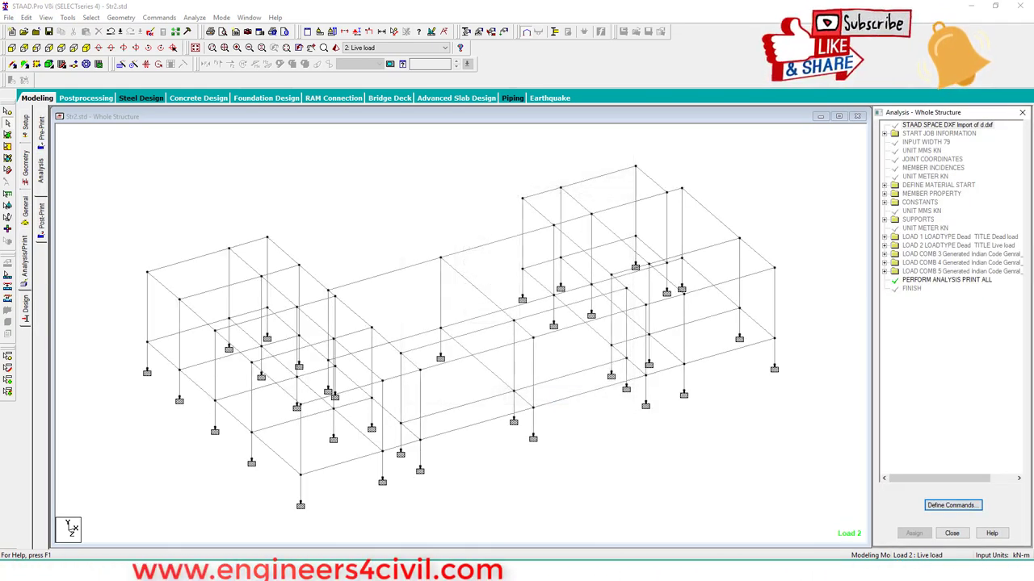
Run the analysis, saving the modified structure first, and stay in modeling mode when it finishes
click(194, 18)
click(218, 31)
click(453, 299)
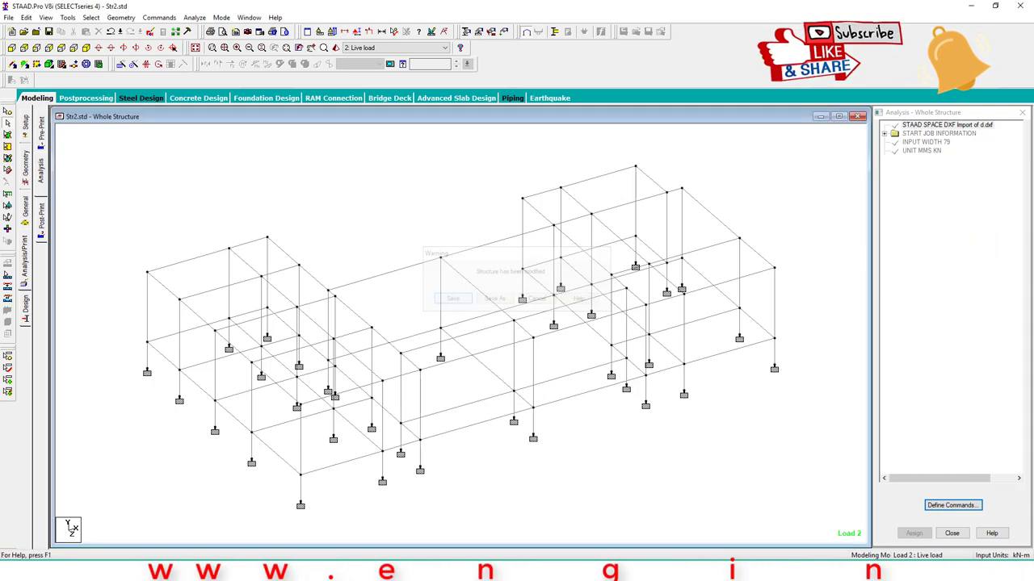
key(Return)
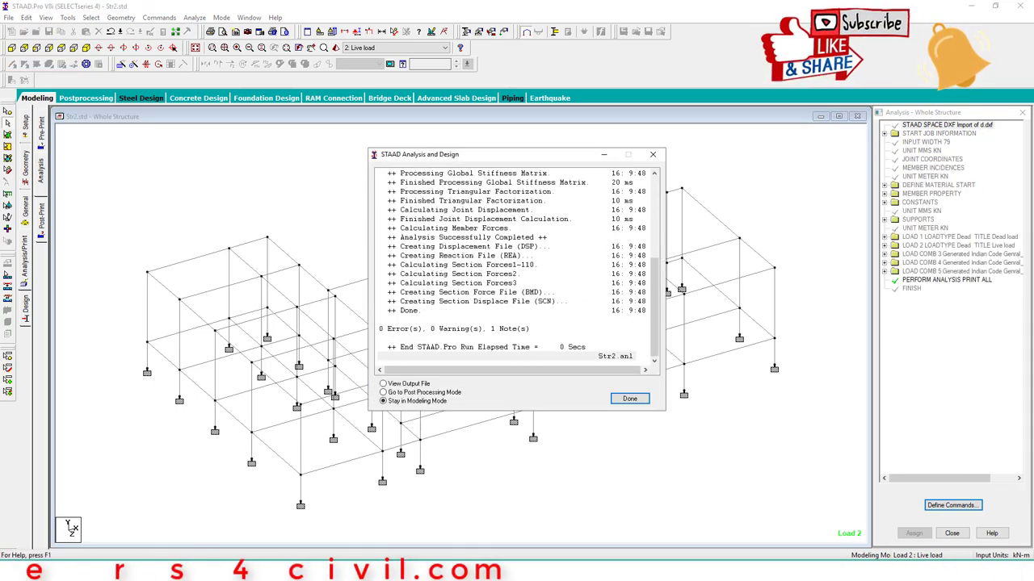
key(Return)
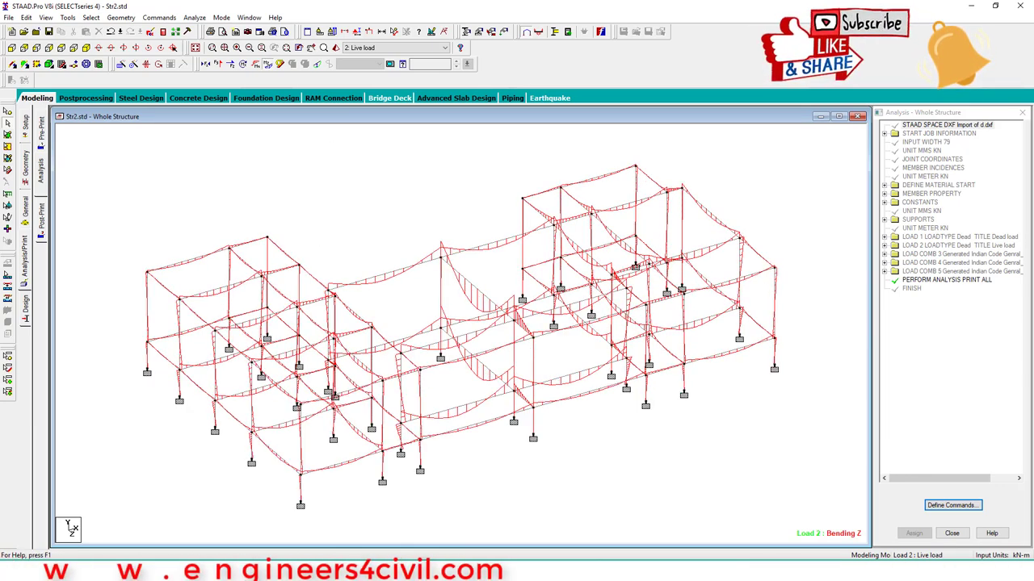
Examine the bending moment diagram and deflected shape of the frame under the Live load case
key(m)
key(d)
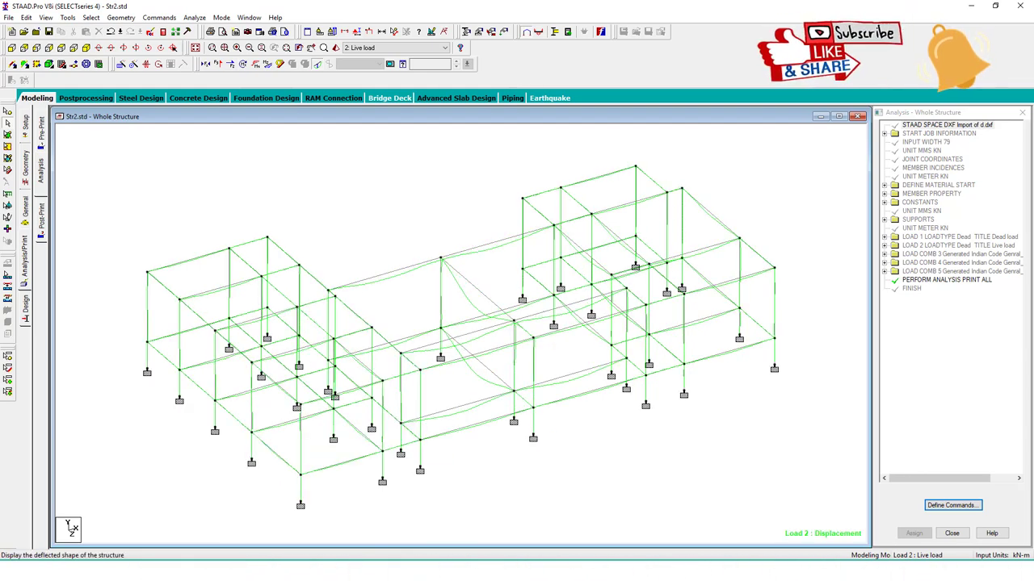
key(d)
key(s)
key(9)
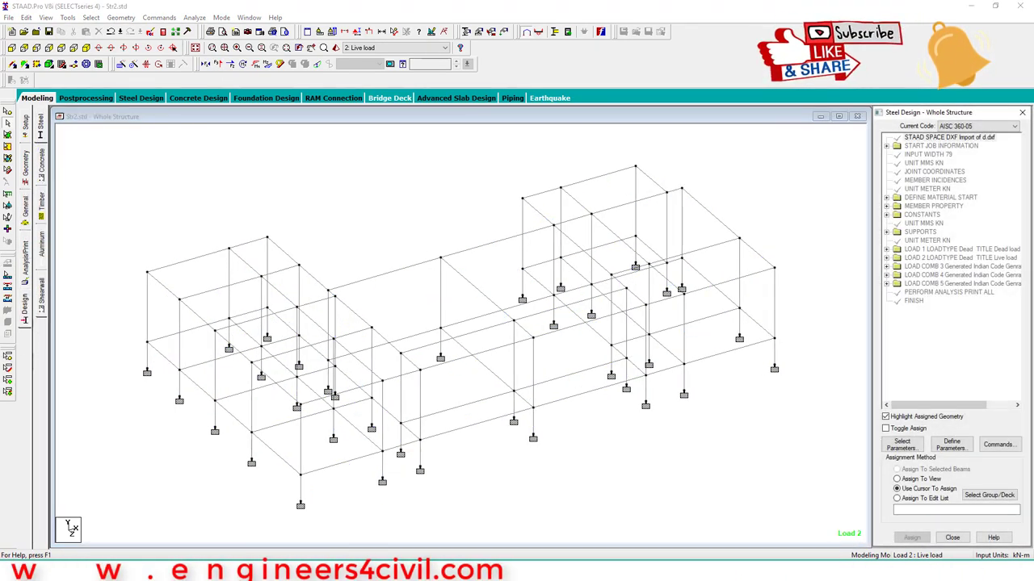
Open the concrete design settings and set the current design code to IS456
click(41, 164)
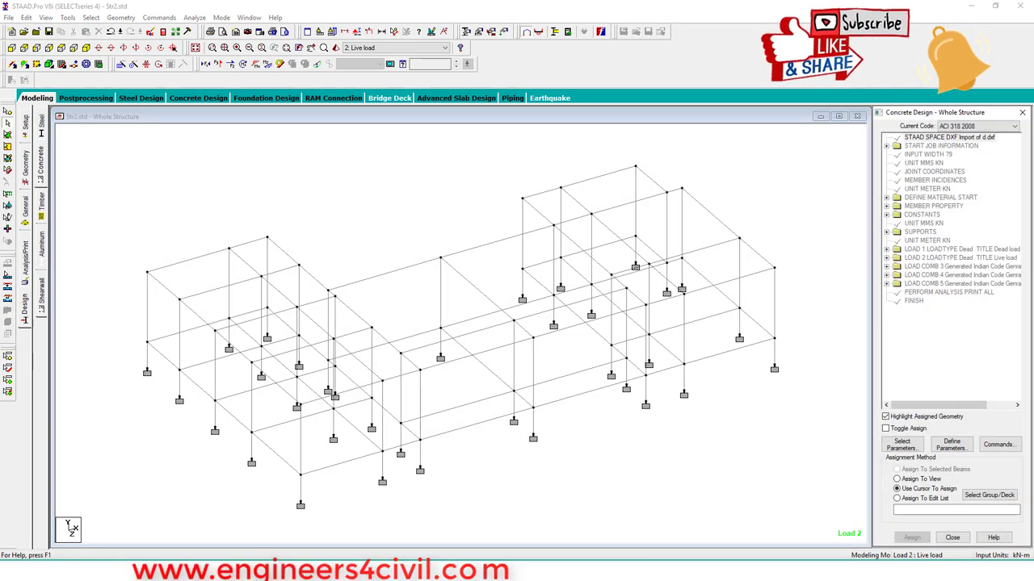
click(1014, 127)
click(947, 263)
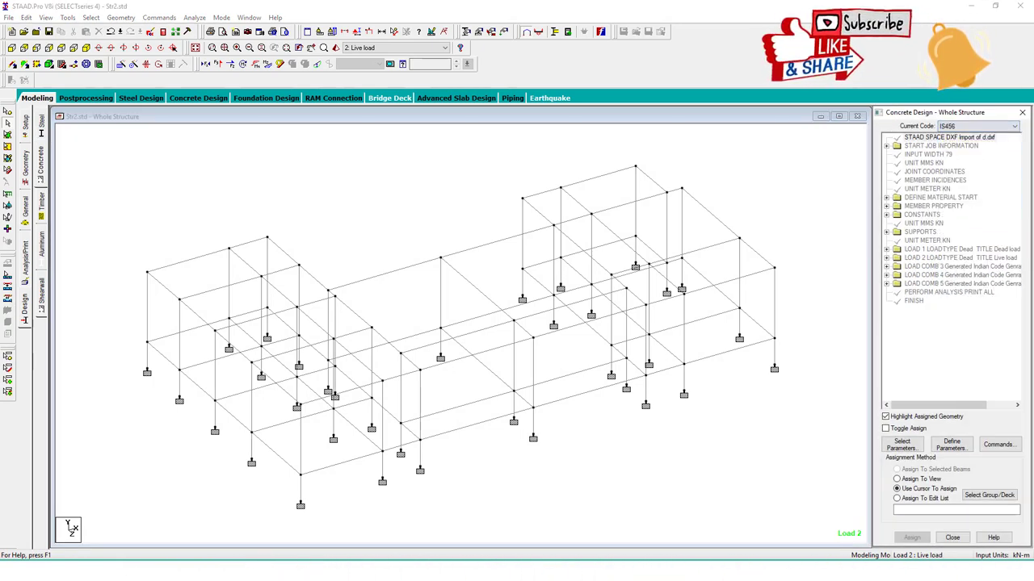
Leave the design parameters without adding any and set the current input units to millimetre and newton
click(951, 444)
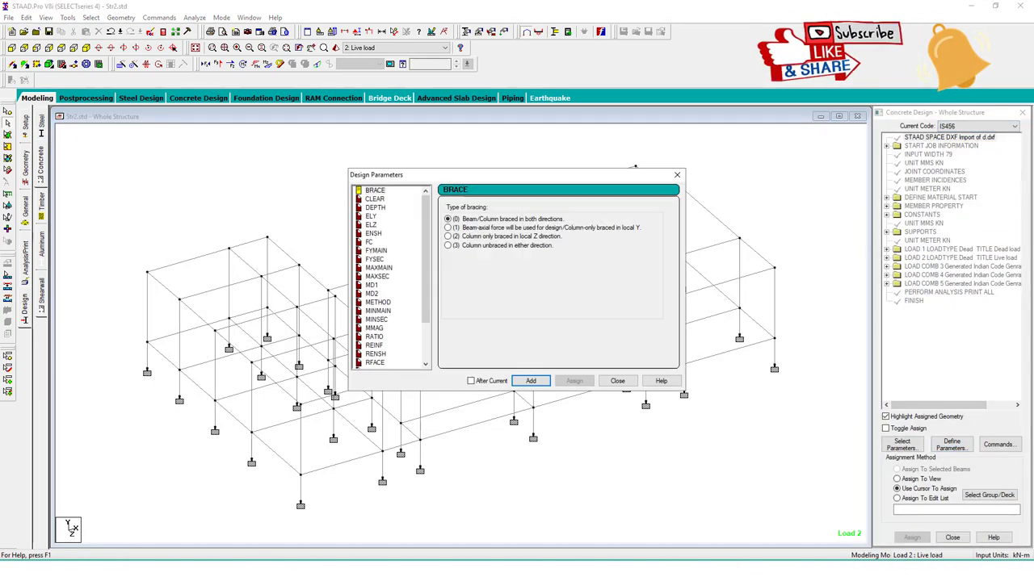
click(676, 174)
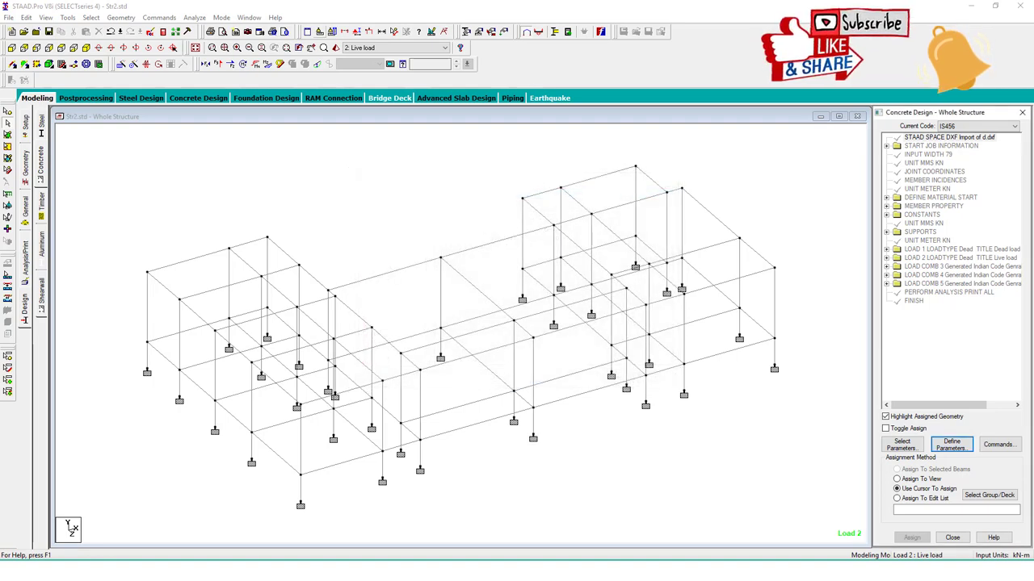
click(151, 31)
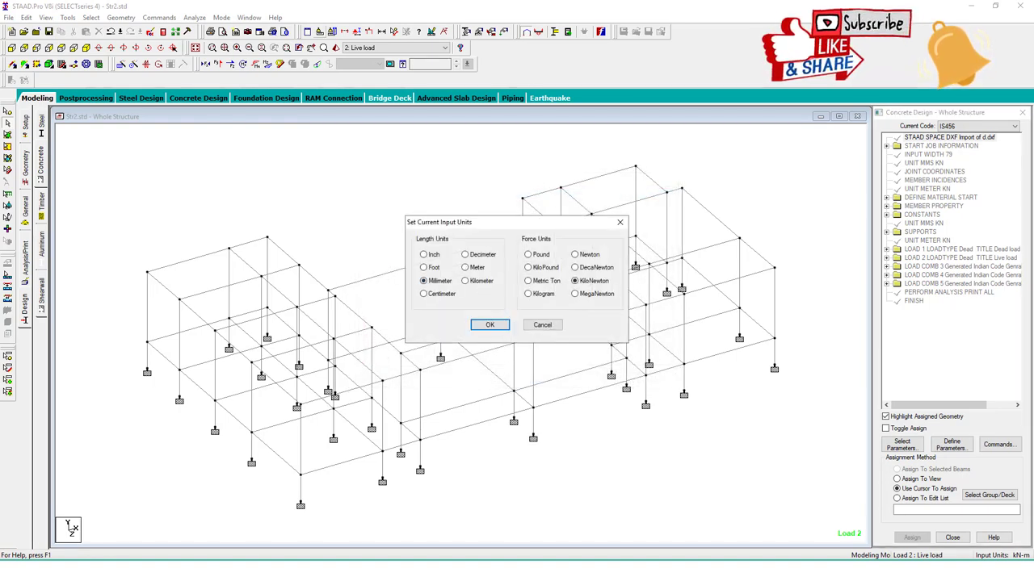
key(Return)
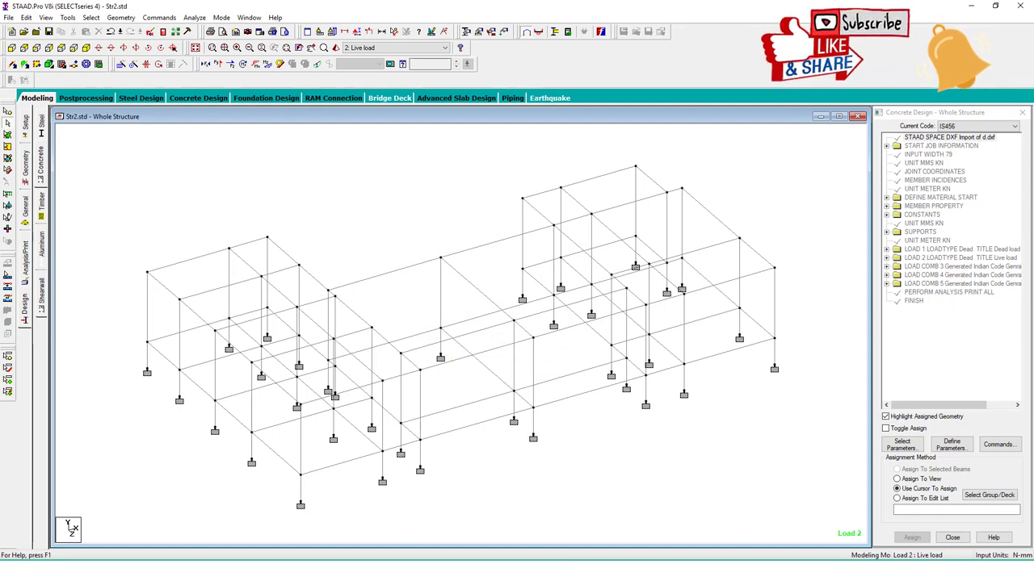
Add two CLEAR design parameters for the reinforcement cover, one of 25 mm and one of 40 mm
click(951, 445)
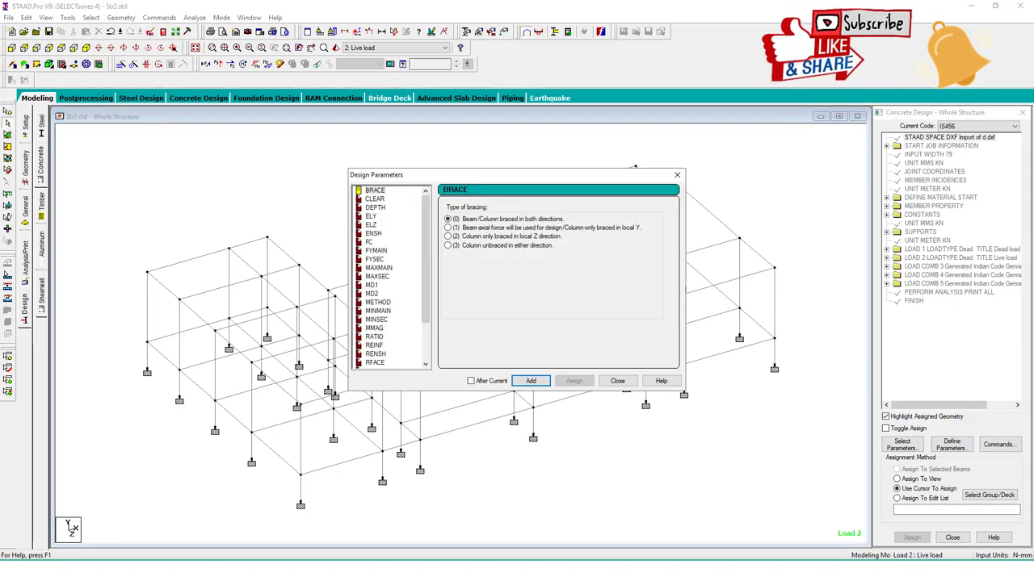
click(375, 199)
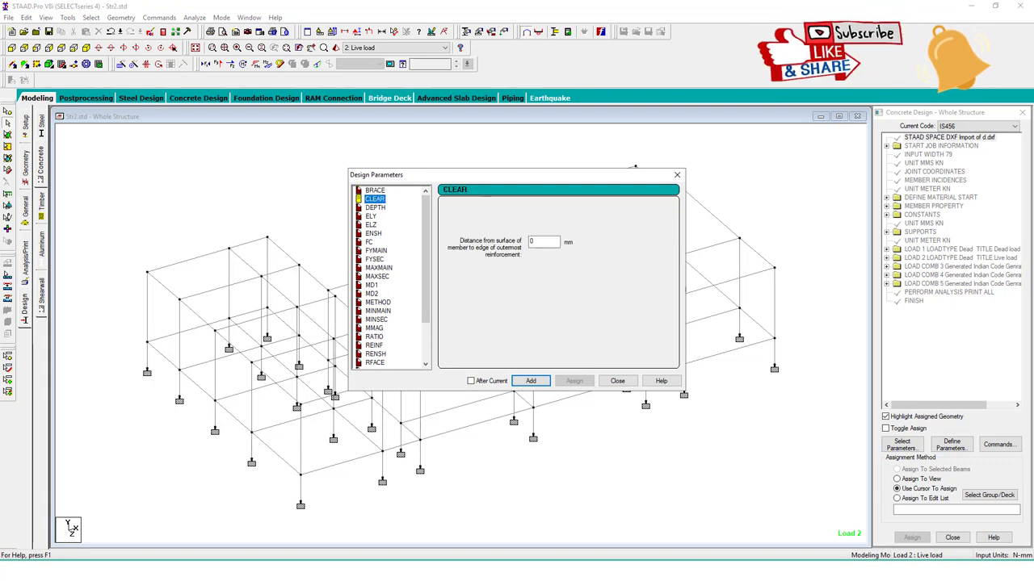
text(25)
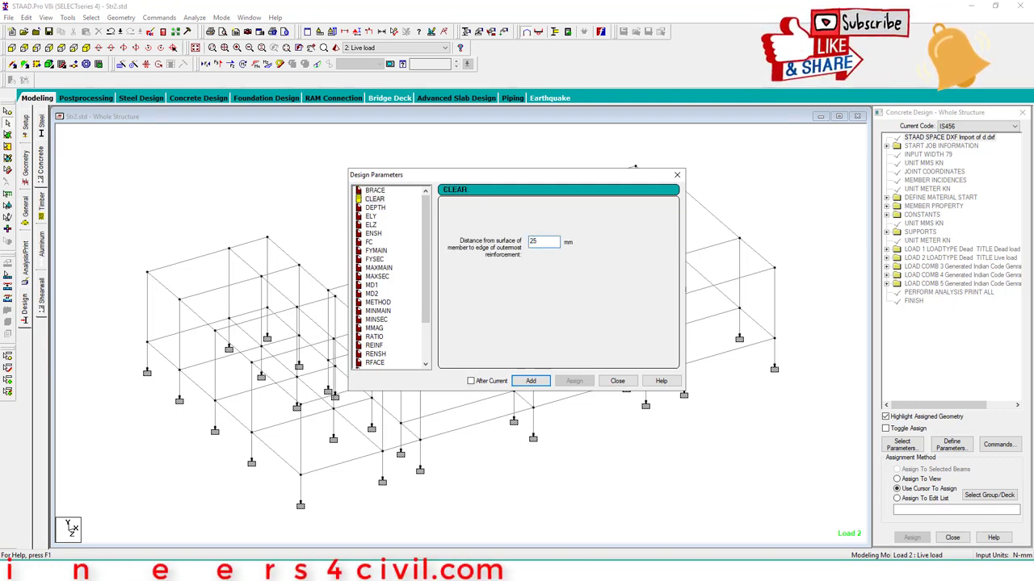
key(Return)
text(40)
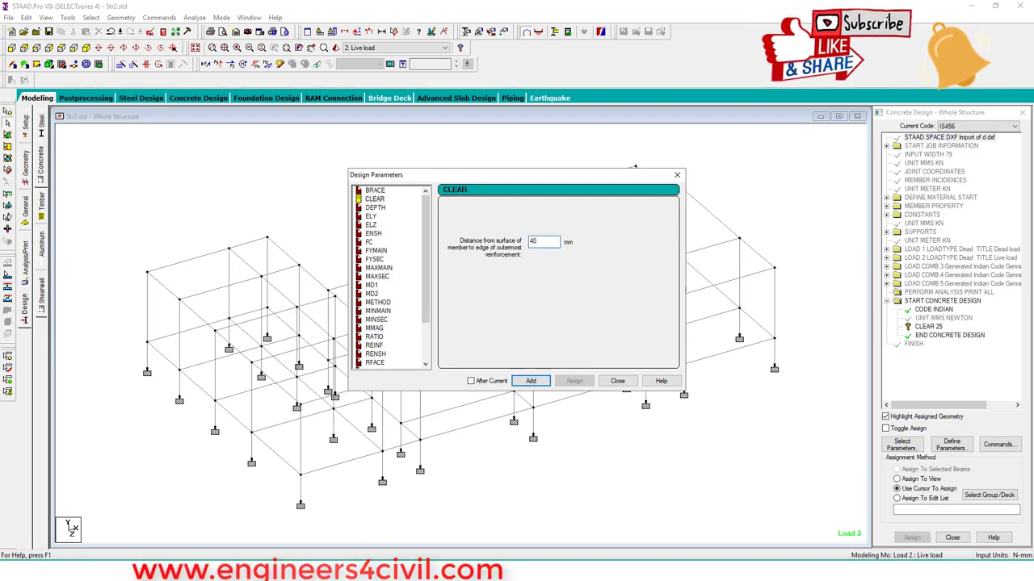
key(Return)
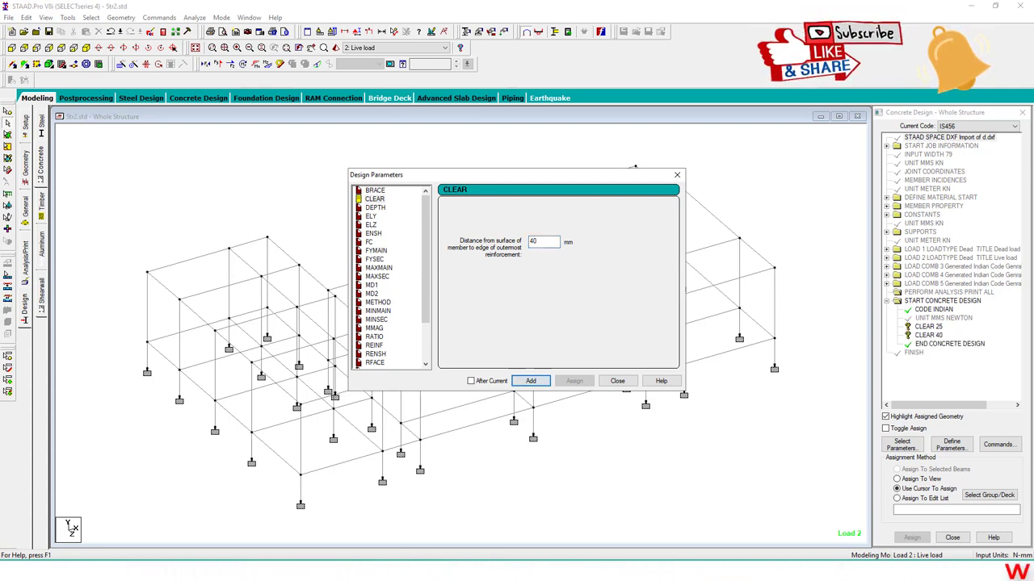
Add the FC design parameter with a concrete compressive strength of 25 N/mm2
click(369, 242)
key(Tab)
text(25)
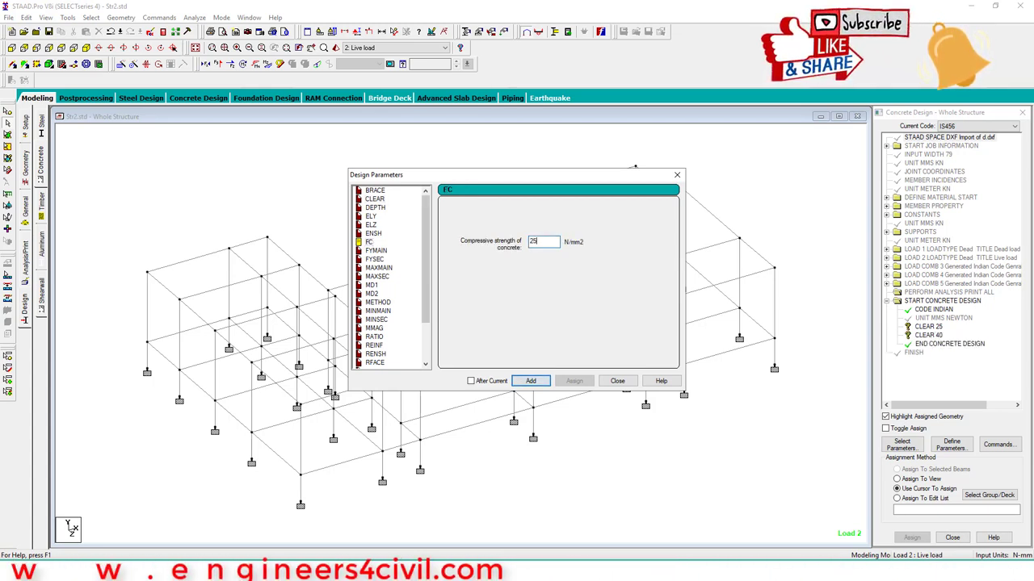
key(Return)
Add the FYMAIN and FYSEC parameters, each with a yield strength of 415 N/mm2
click(376, 251)
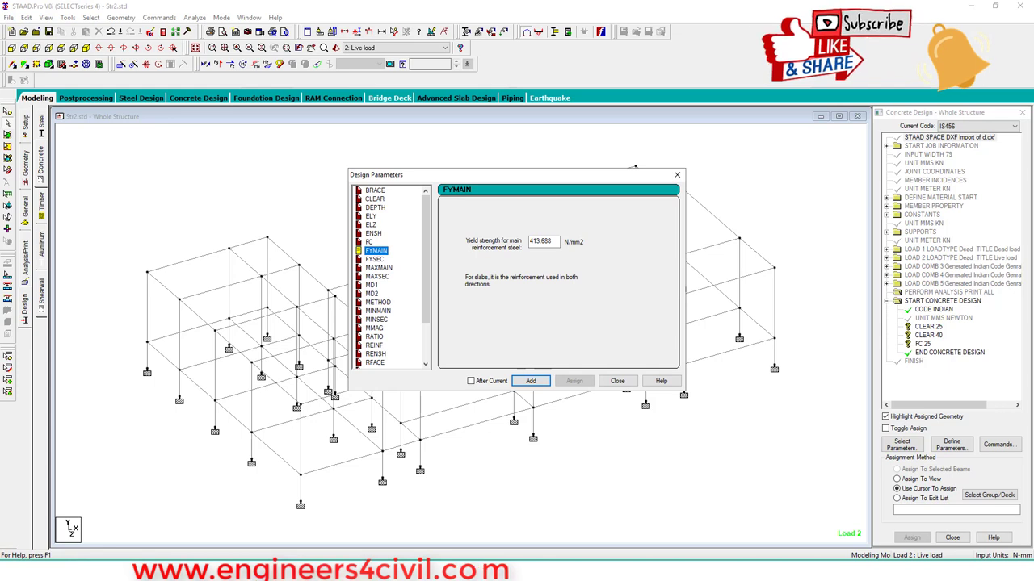
key(Tab)
text(415)
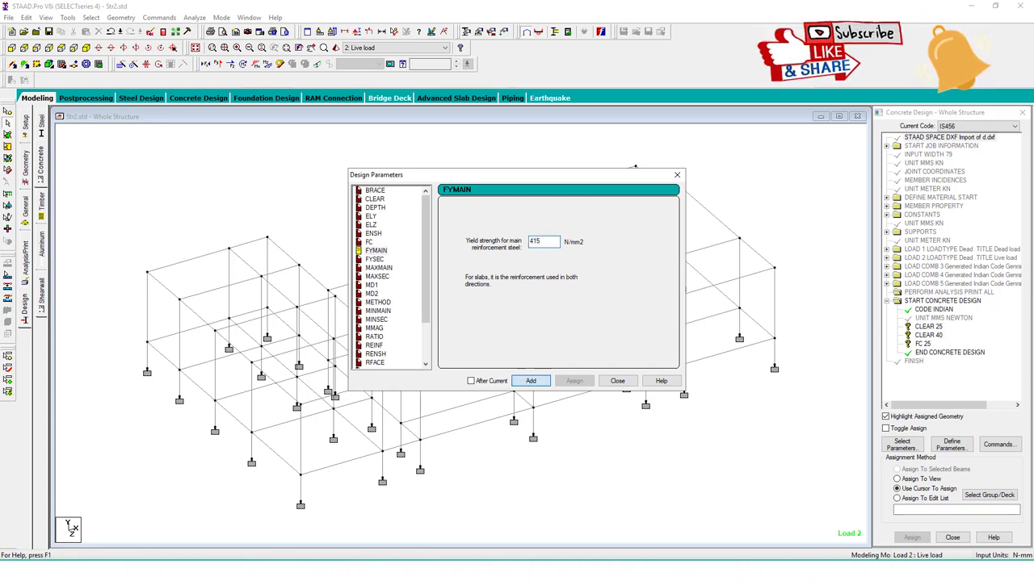
click(374, 259)
key(Tab)
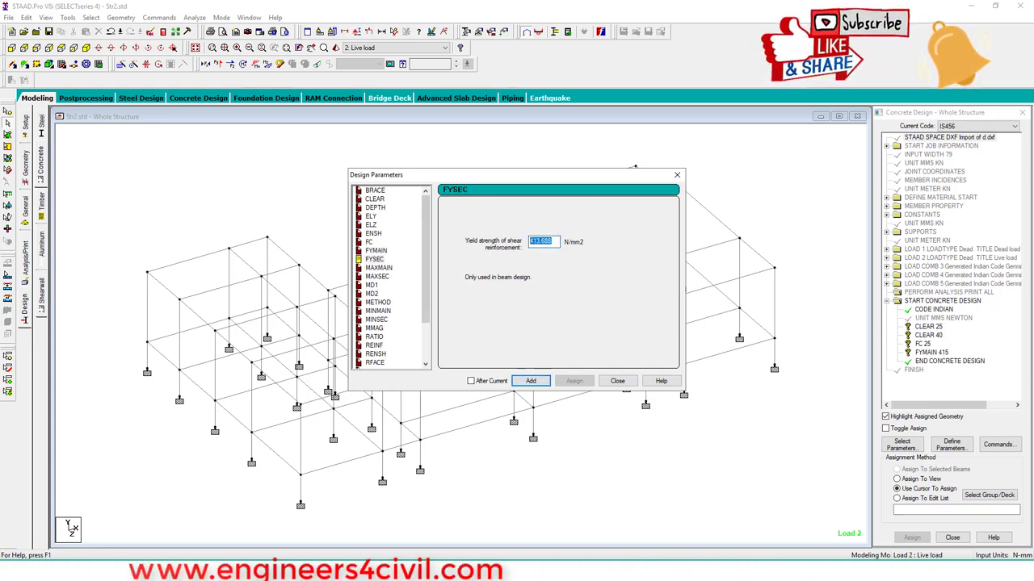
click(531, 381)
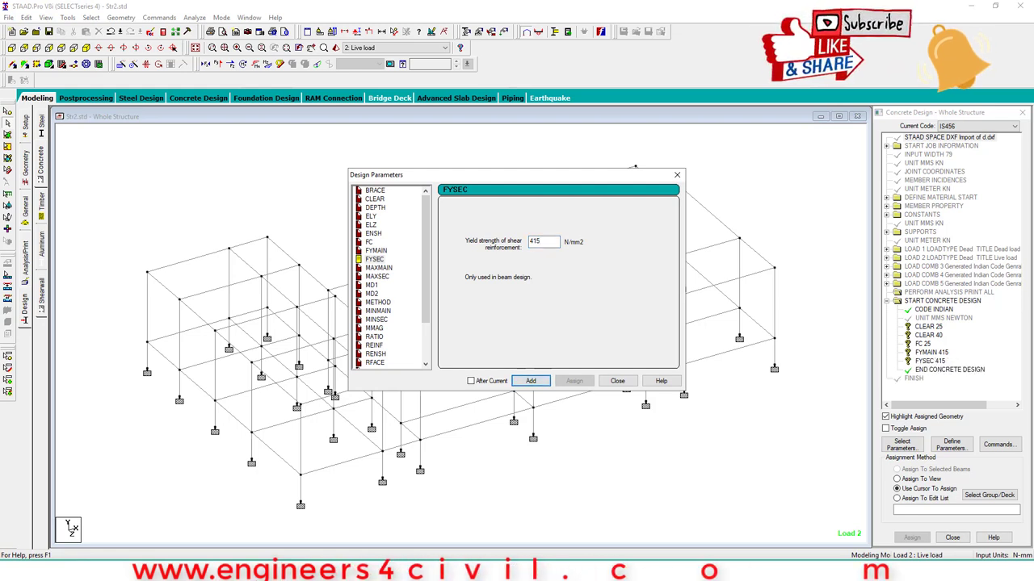
Add the maximum reinforcement sizes: MAXMAIN at 16 mm and MAXSEC at 8 mm
click(378, 268)
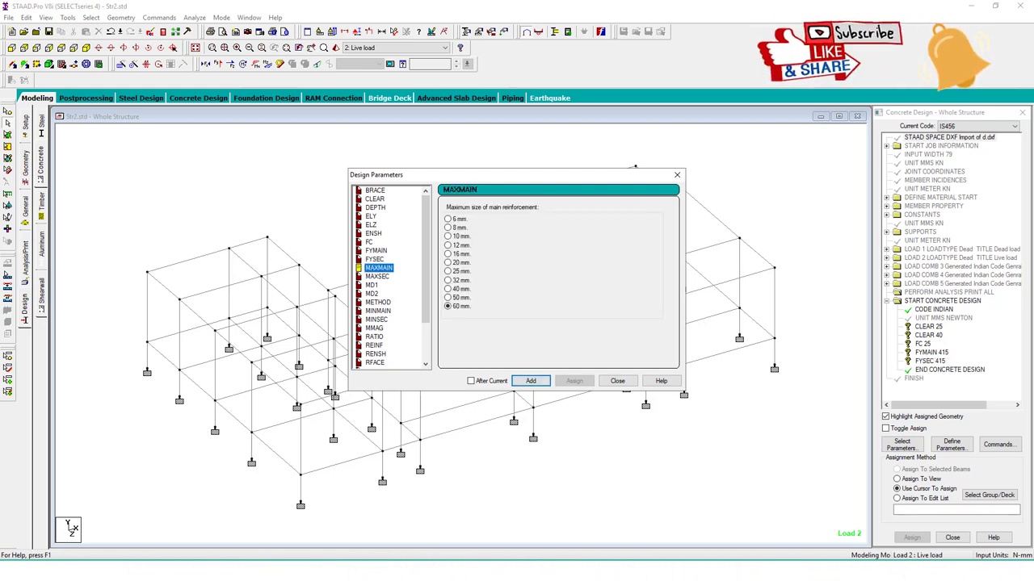
click(448, 255)
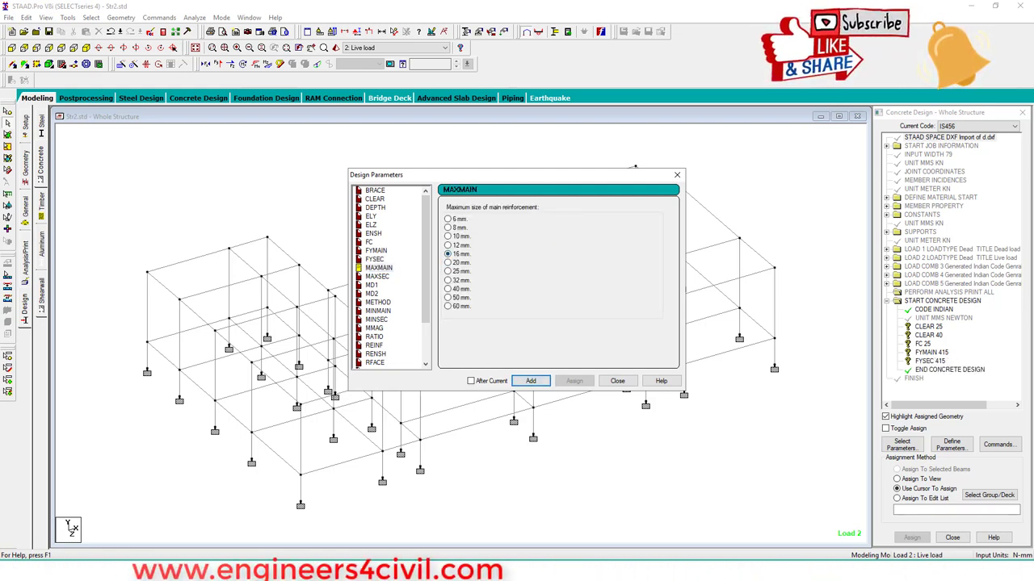
click(377, 276)
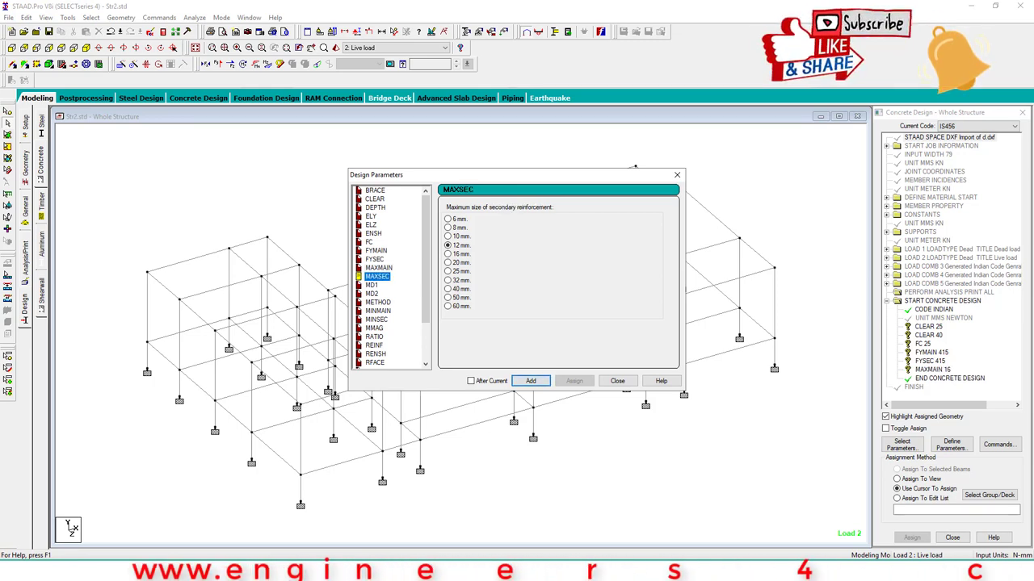
click(448, 228)
key(Return)
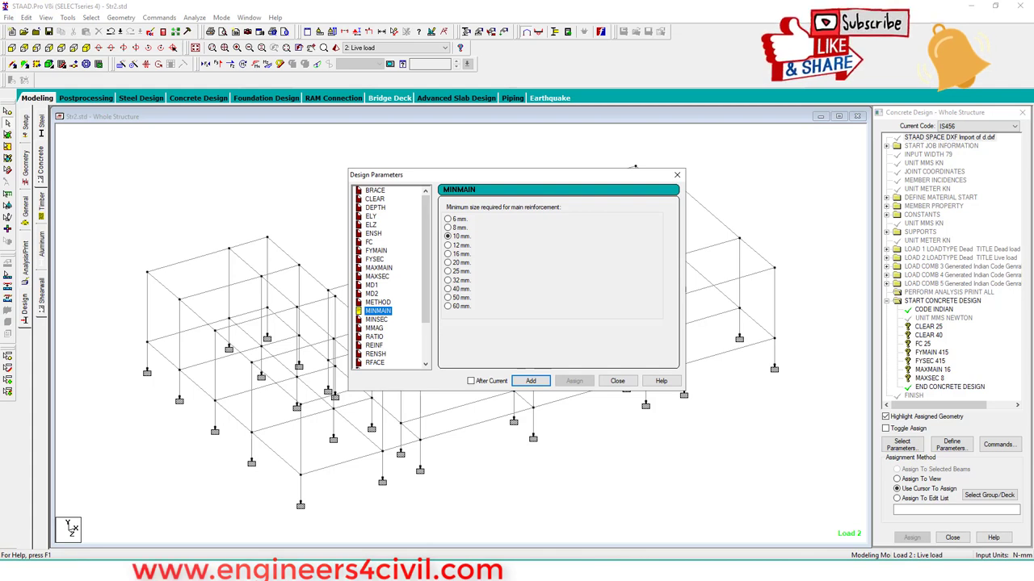
Add minimum bar sizes MINMAIN 12 mm and MINSEC 6 mm plus RATIO 4, and finish defining parameters
click(448, 246)
key(Return)
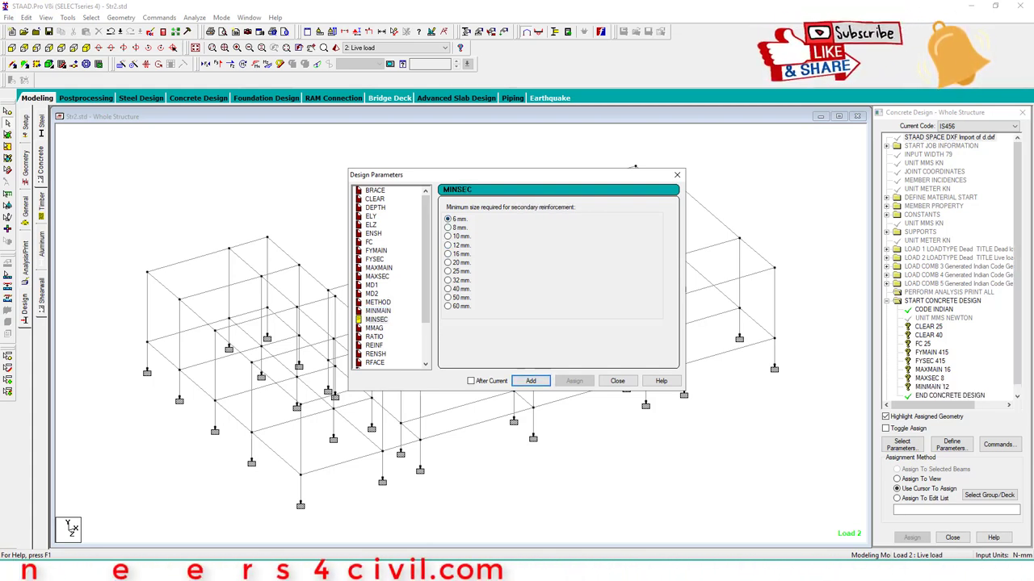
key(Return)
click(374, 336)
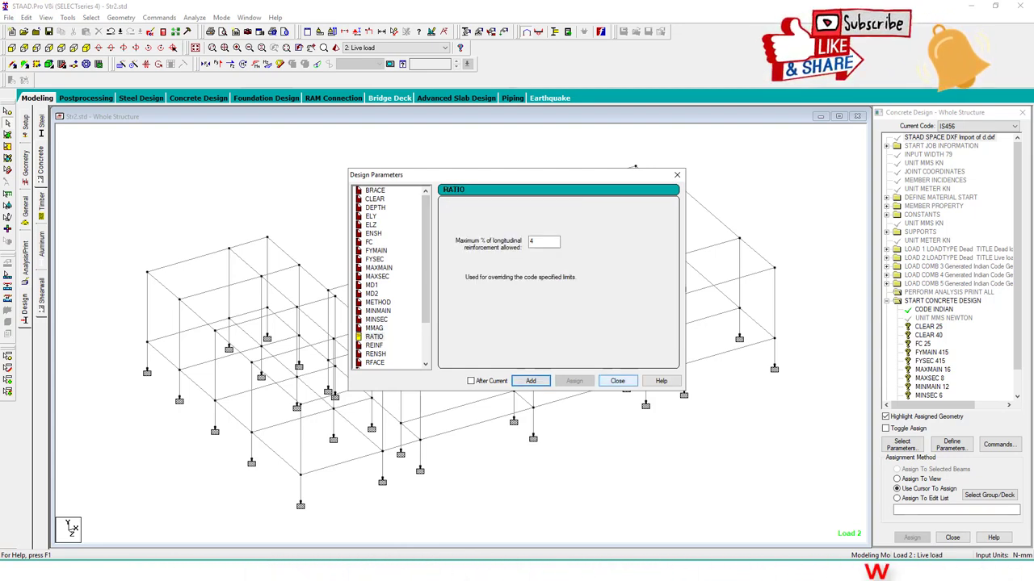
click(617, 381)
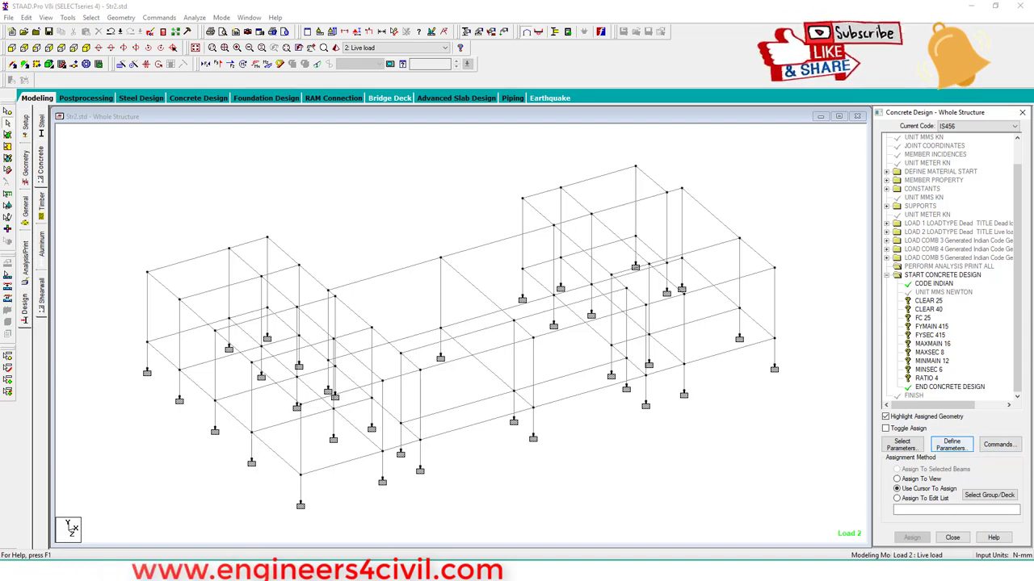
Add the DESIGN BEAM, DESIGN COLUMN and TAKE OFF commands to the concrete design
click(998, 444)
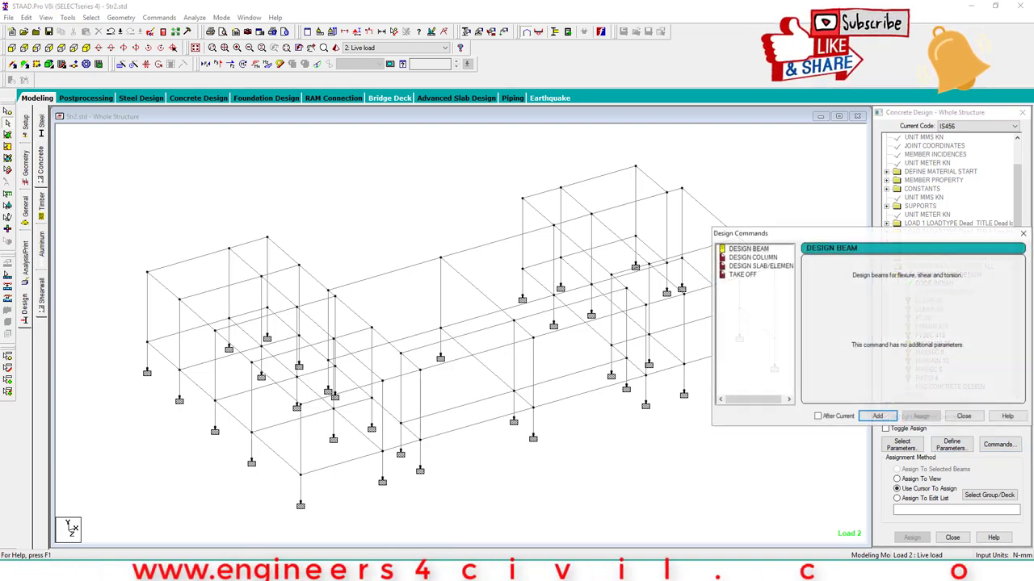
click(878, 417)
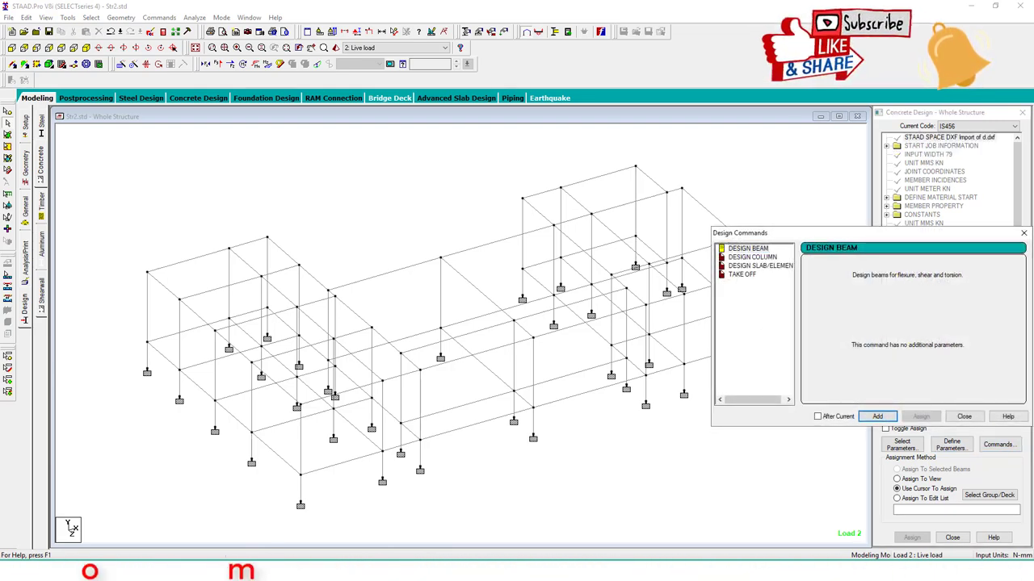
click(751, 257)
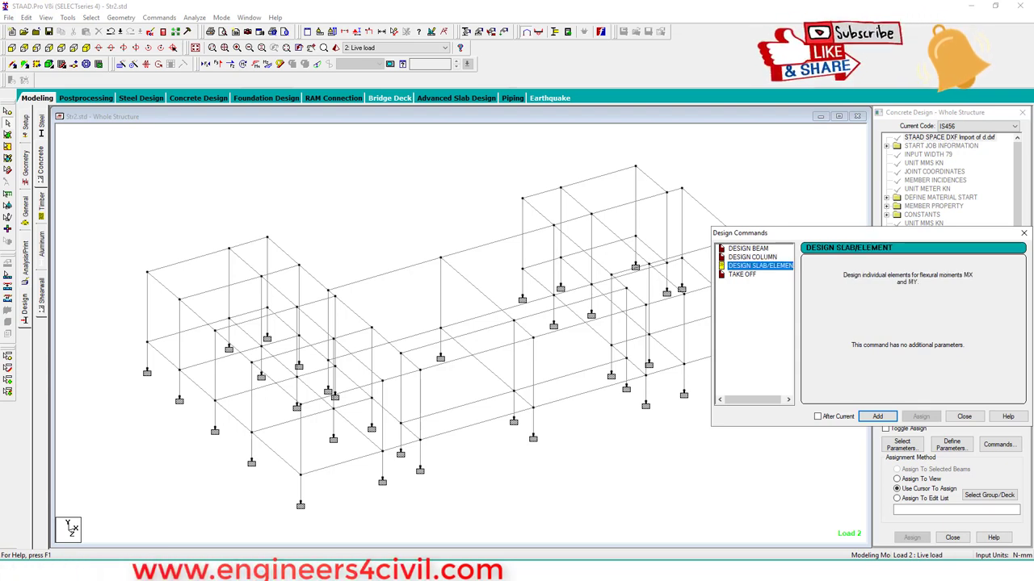
click(742, 275)
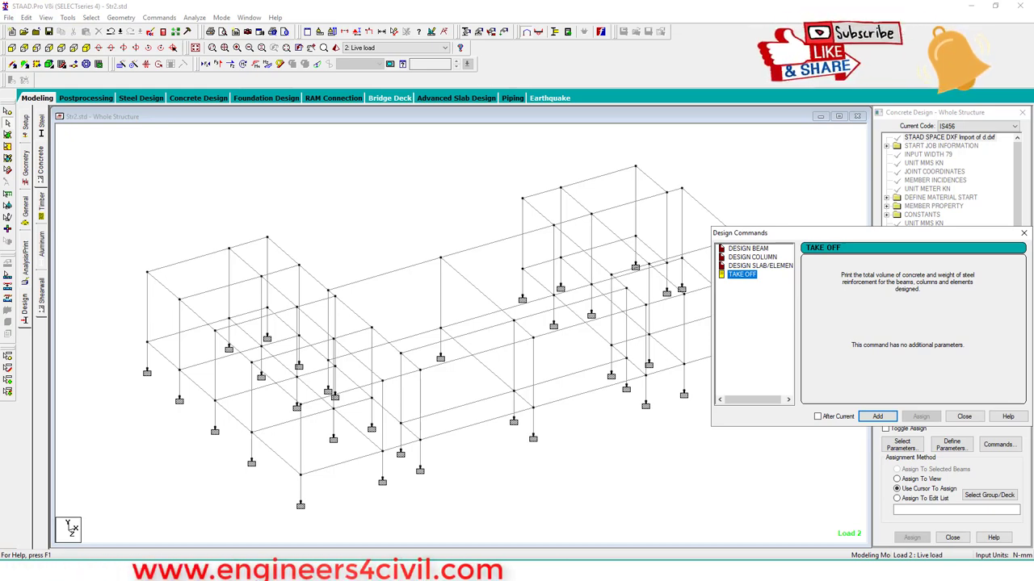
click(878, 417)
click(964, 417)
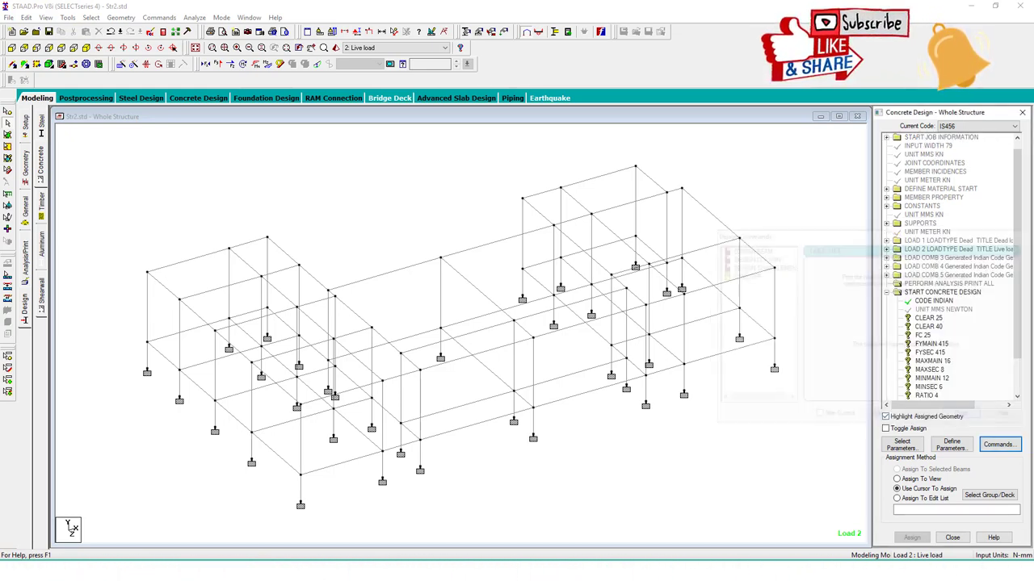
Assign the CLEAR 25 parameter to all horizontal beams, those parallel to X and to Z
scroll(951, 268, down, 2)
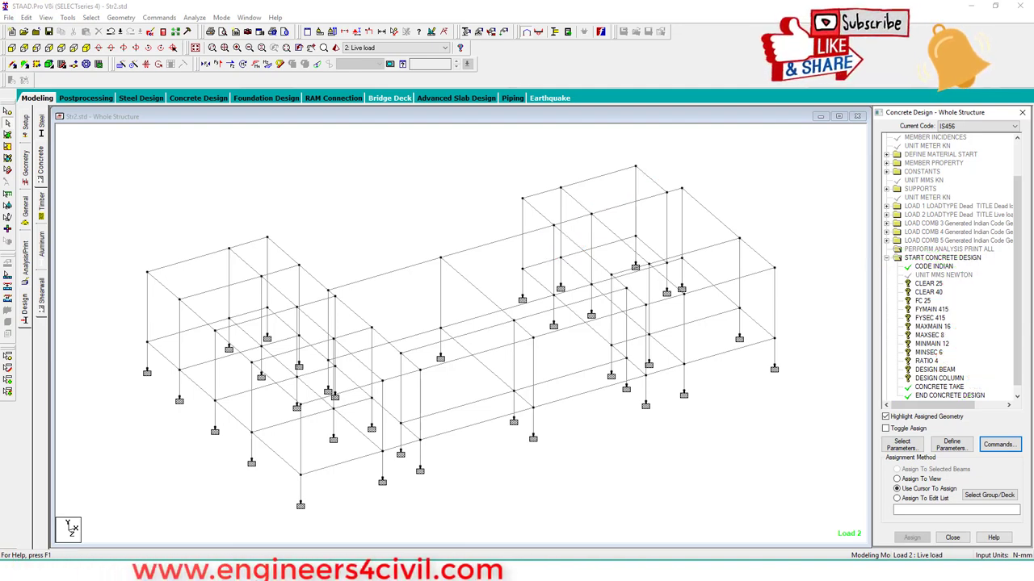
click(928, 284)
click(90, 17)
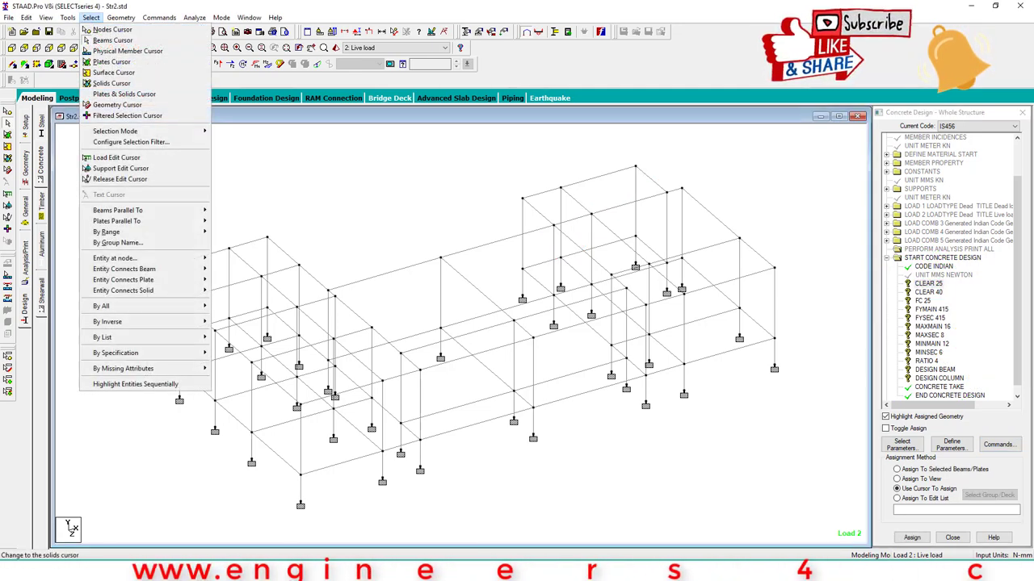
mouse_move(121, 210)
click(224, 211)
click(91, 17)
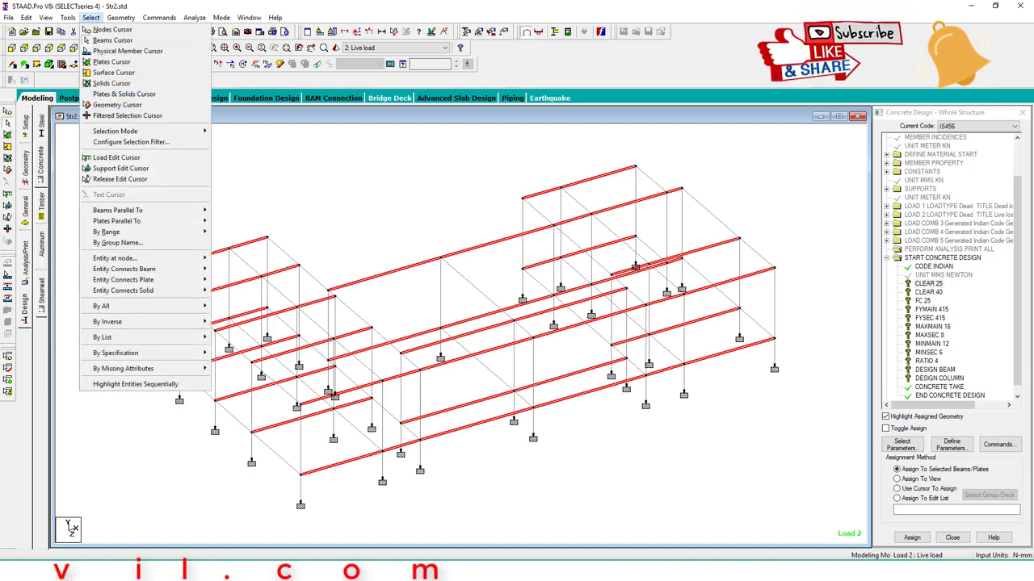
click(226, 232)
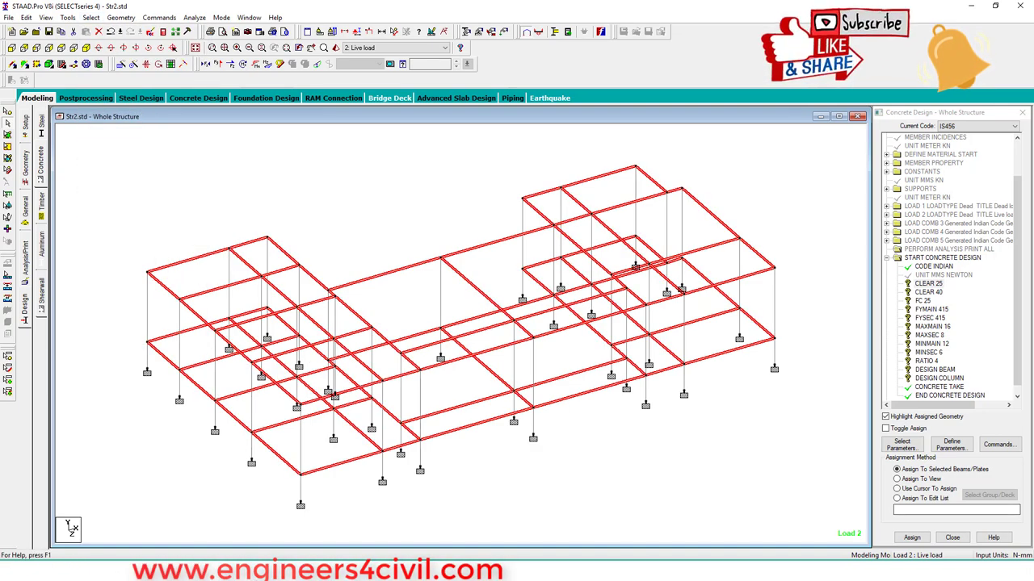
click(912, 538)
click(957, 355)
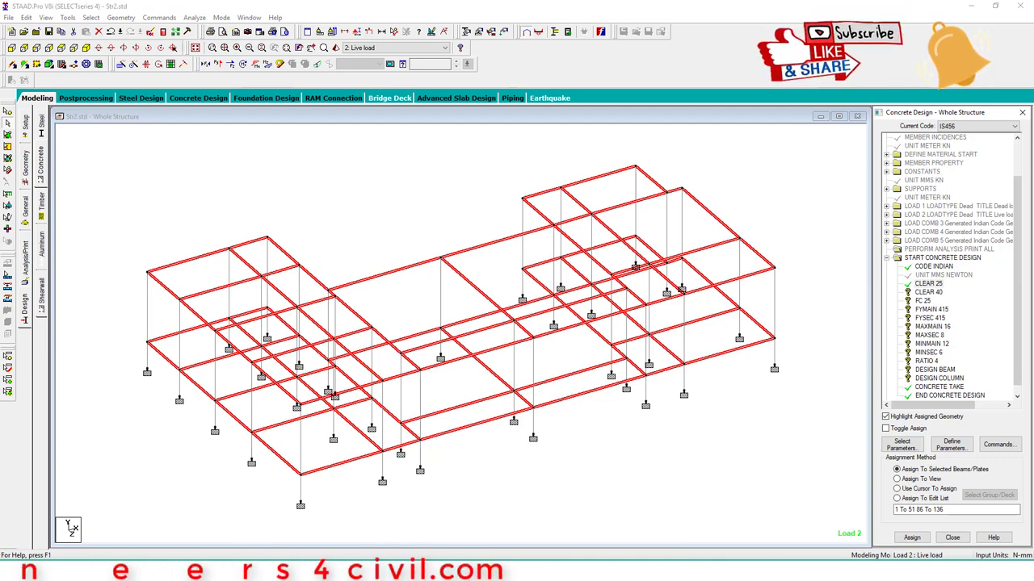
Assign the CLEAR 40 parameter to all columns, the members parallel to Y
click(927, 293)
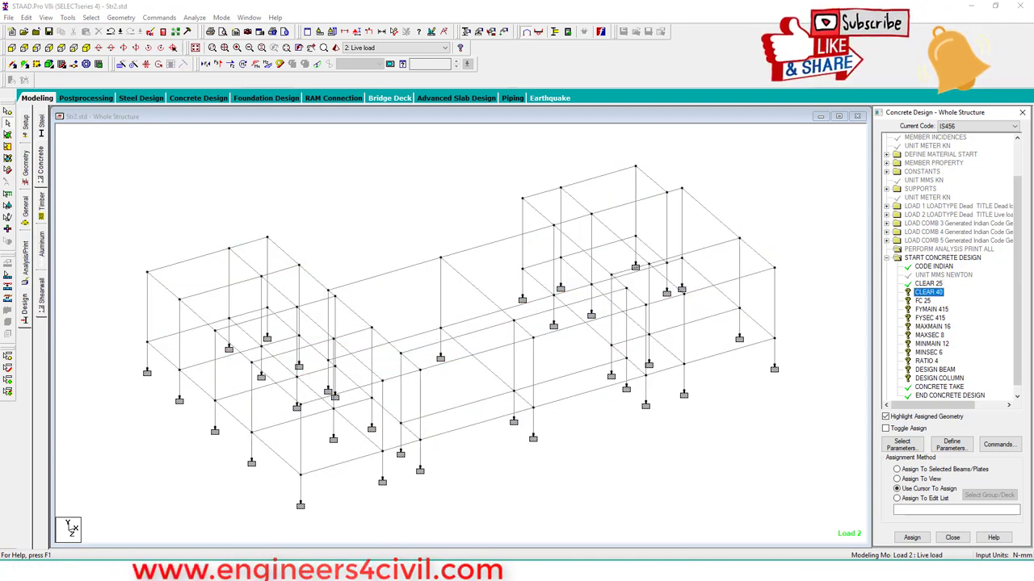
click(90, 17)
mouse_move(173, 207)
click(228, 222)
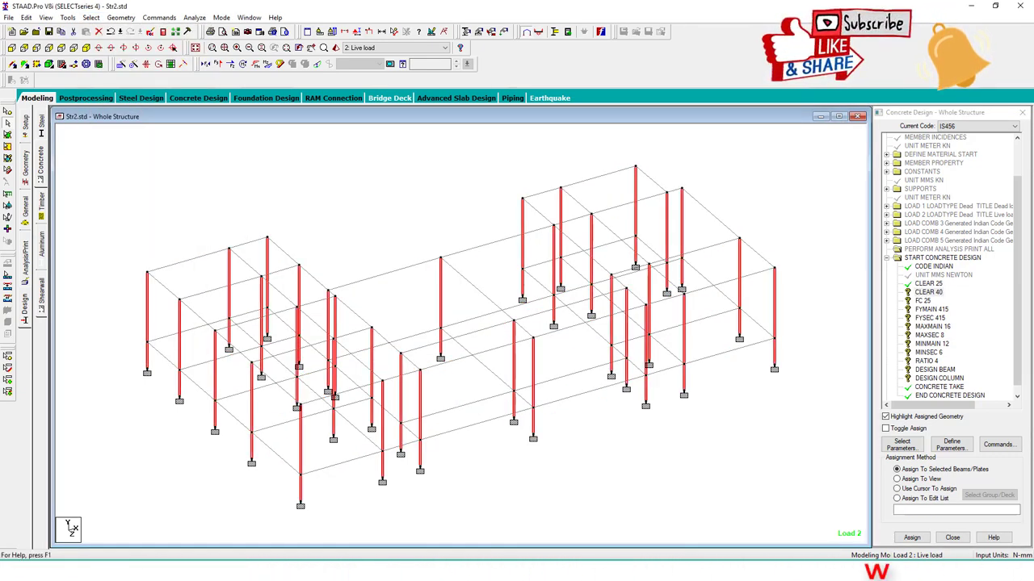
click(912, 538)
click(958, 356)
Assign the FC 25 and FYMAIN 415 parameters to every member in the view
click(922, 300)
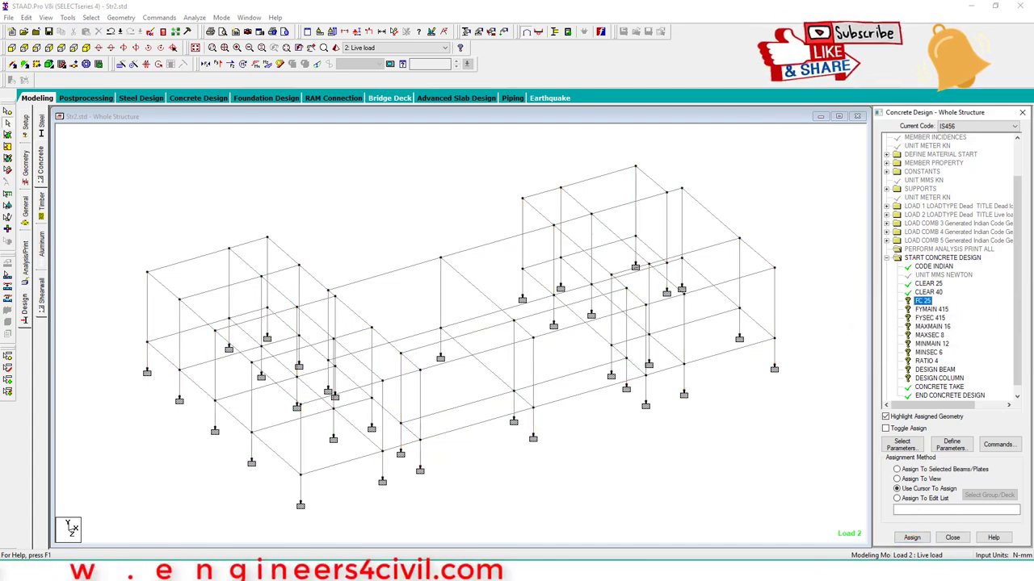
click(897, 479)
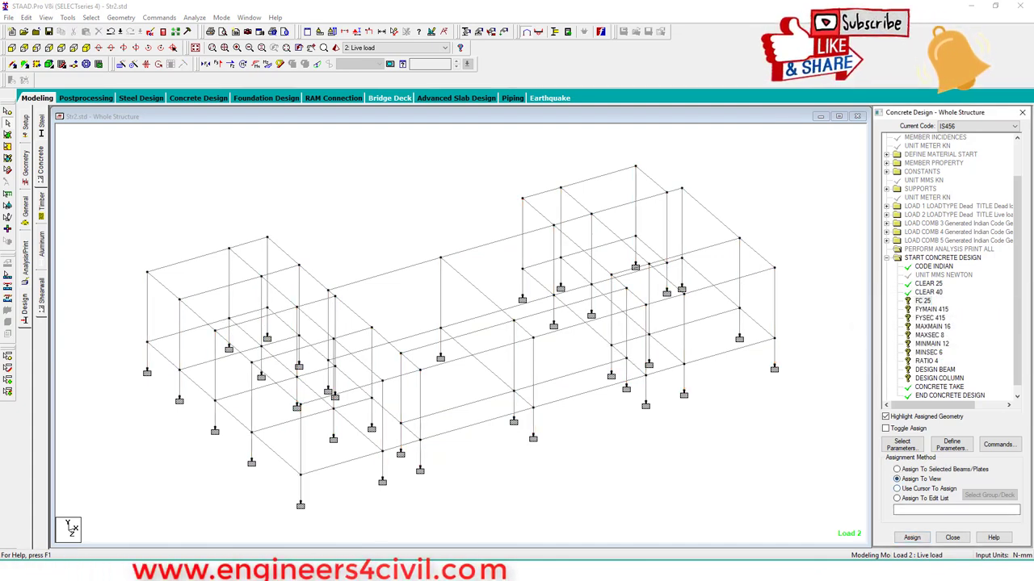
click(911, 537)
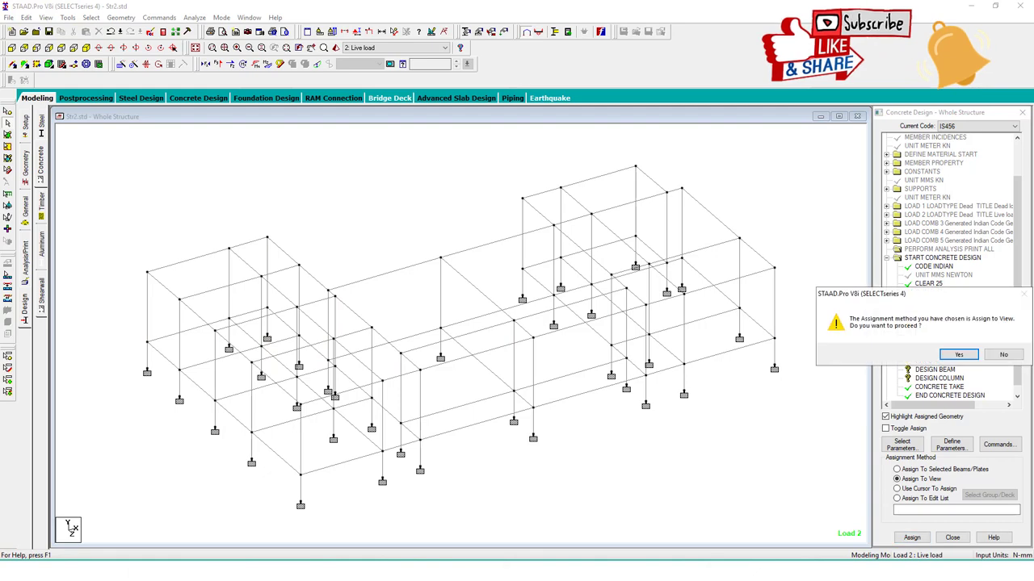
click(958, 356)
click(931, 309)
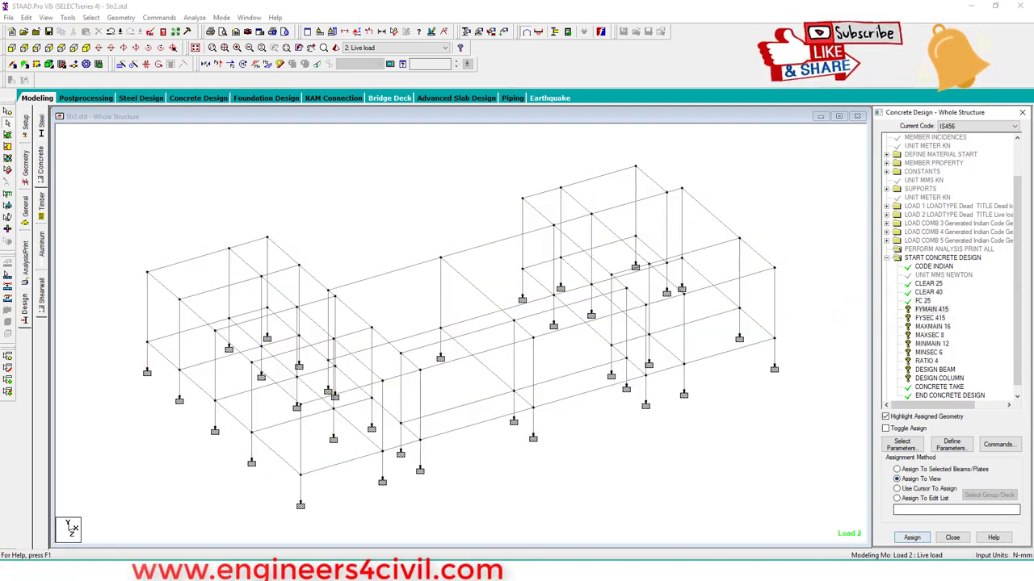
click(912, 537)
click(958, 354)
Assign the FYSEC 415 and MAXMAIN 16 parameters to every member in the view
click(930, 318)
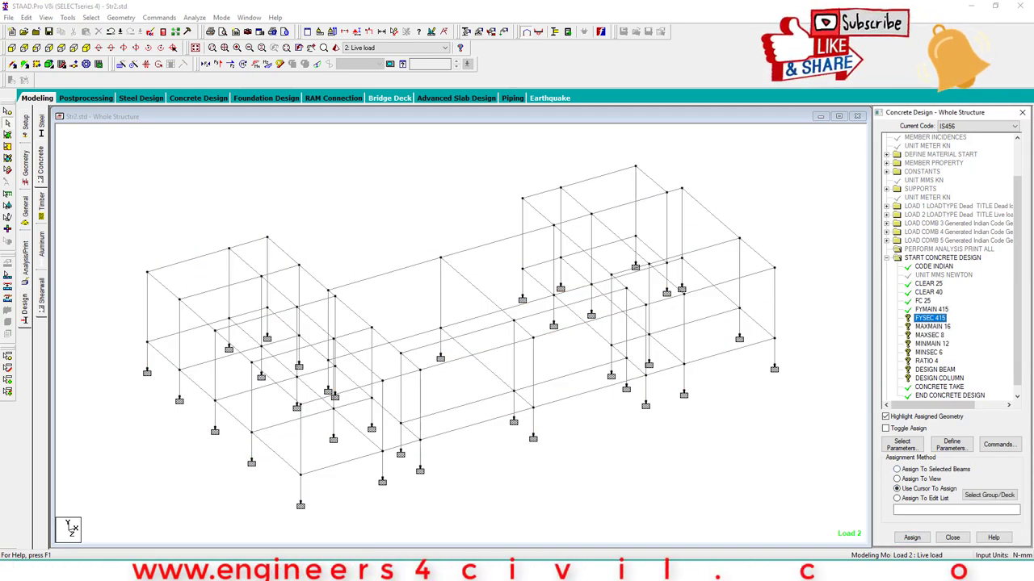
click(896, 478)
click(912, 537)
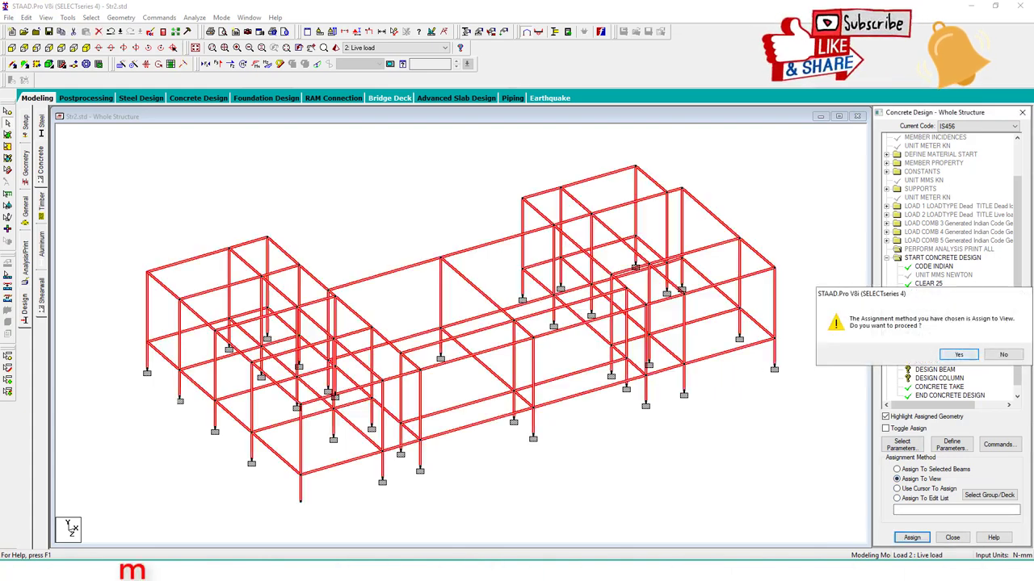
click(958, 354)
click(931, 327)
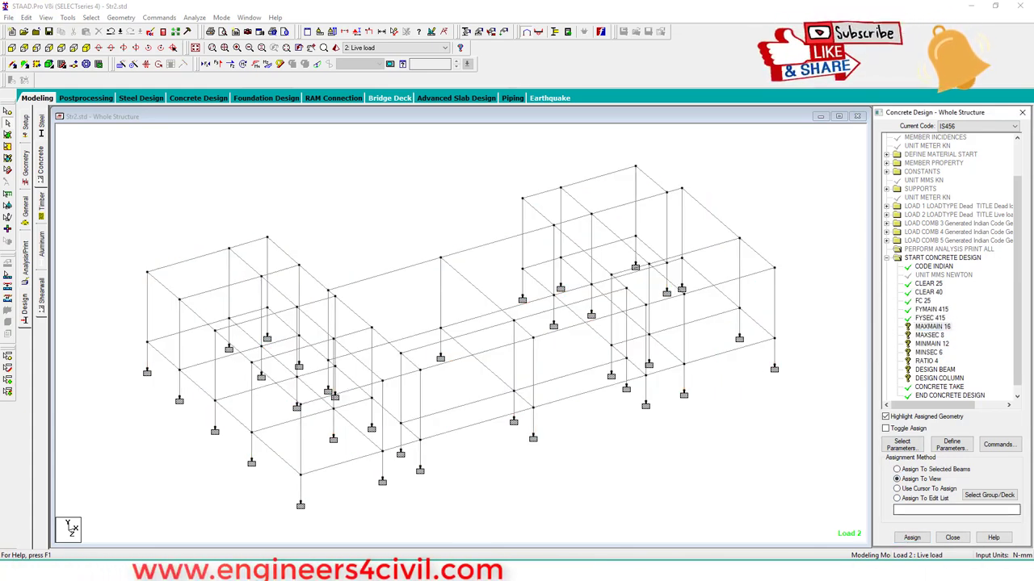
click(911, 537)
key(Return)
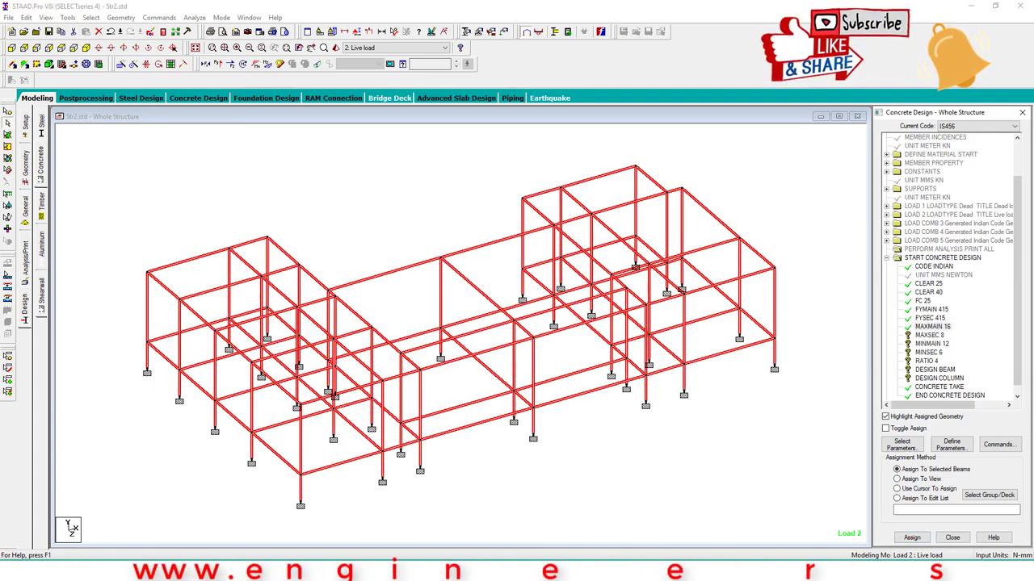
Assign the MAXSEC 8 and MINMAIN 12 parameters to every member in the view
click(929, 335)
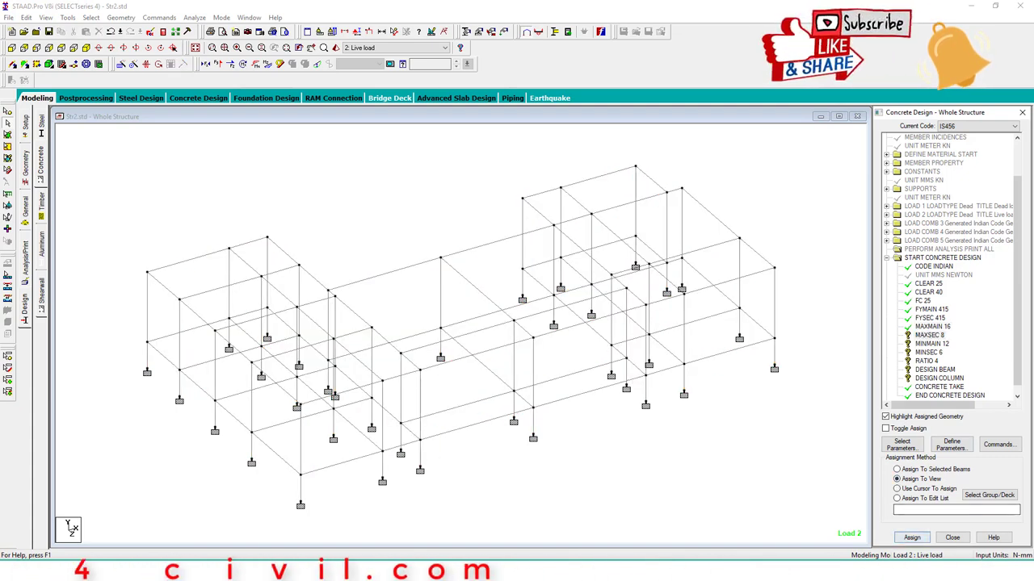
click(911, 537)
key(Return)
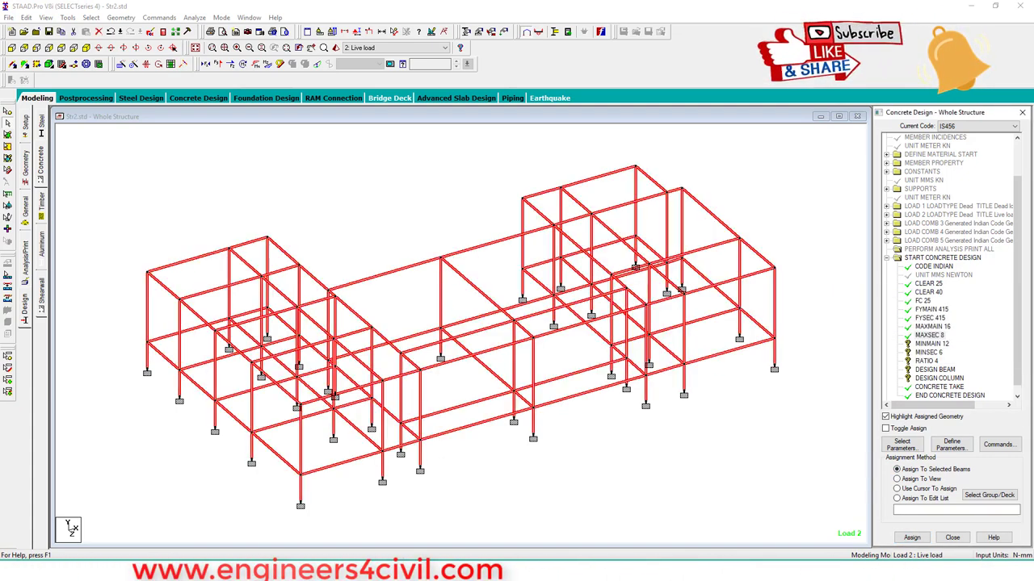
click(931, 344)
click(911, 479)
click(912, 537)
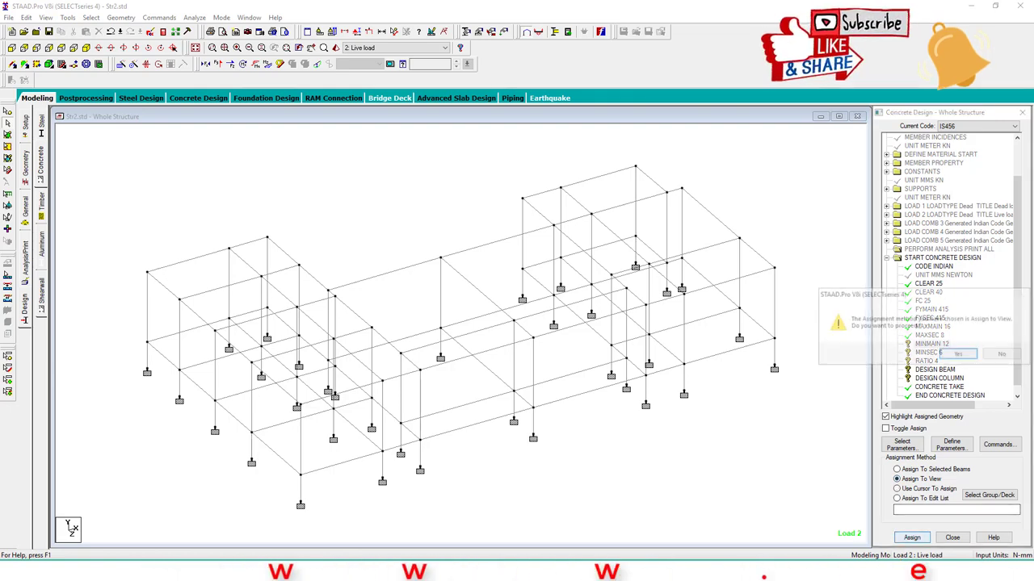
click(958, 354)
Assign the MINSEC 6 and RATIO 4 parameters to every member in the view
click(929, 353)
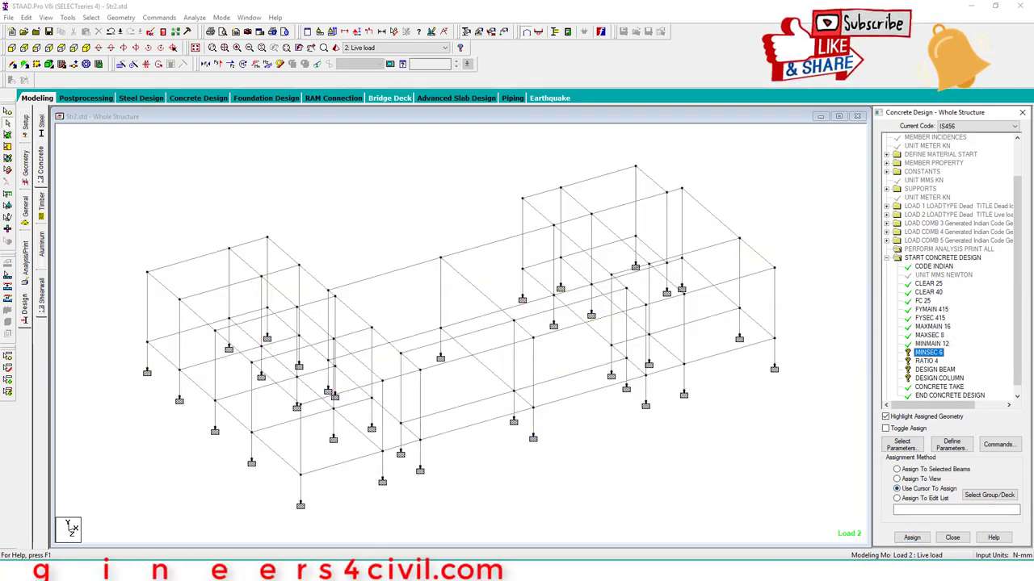
click(910, 479)
click(912, 537)
click(959, 353)
click(926, 361)
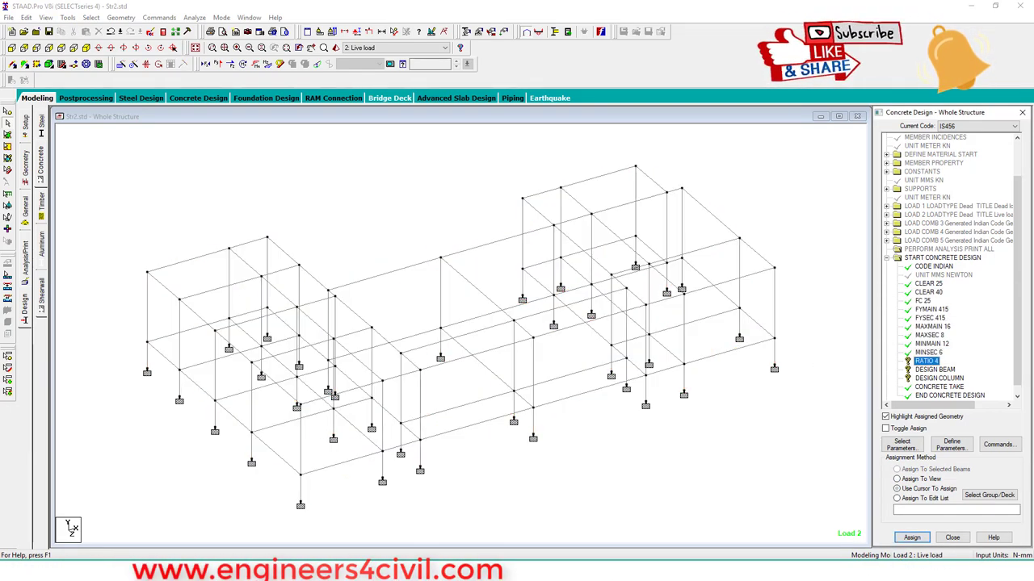
click(896, 479)
click(912, 537)
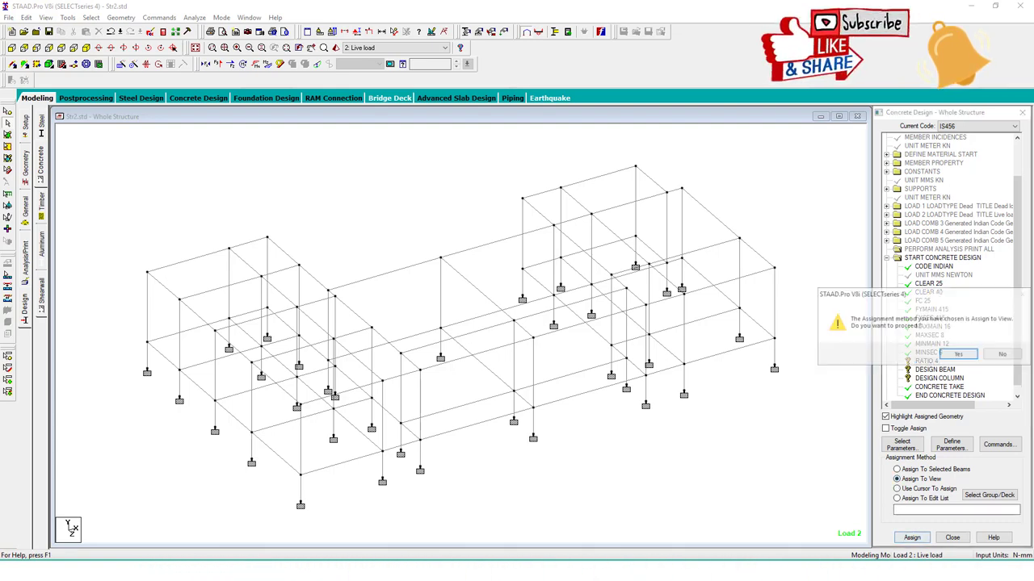
click(959, 354)
Assign the DESIGN BEAM command to all horizontal beams, those parallel to X and to Z
click(934, 370)
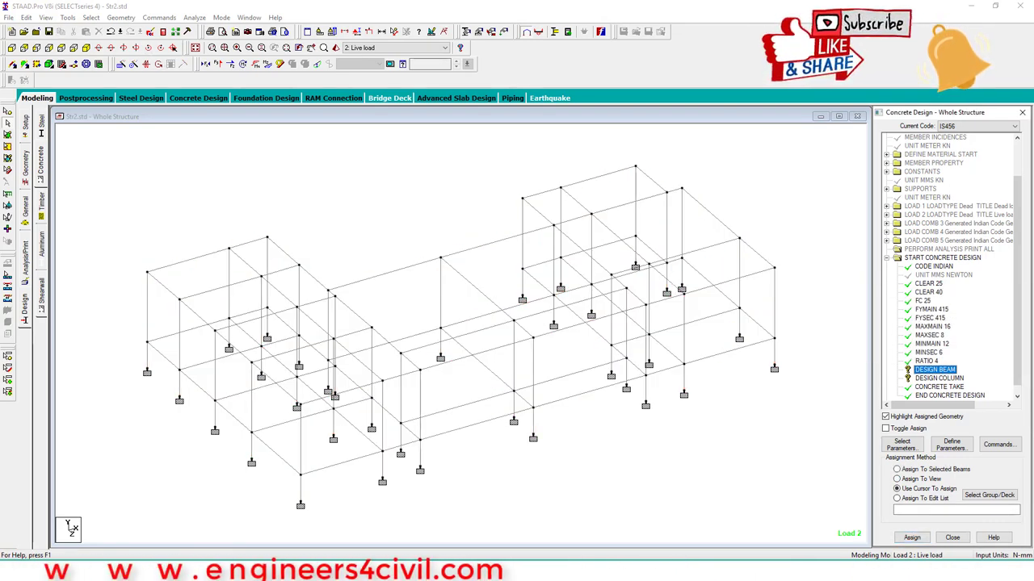
click(90, 17)
mouse_move(129, 212)
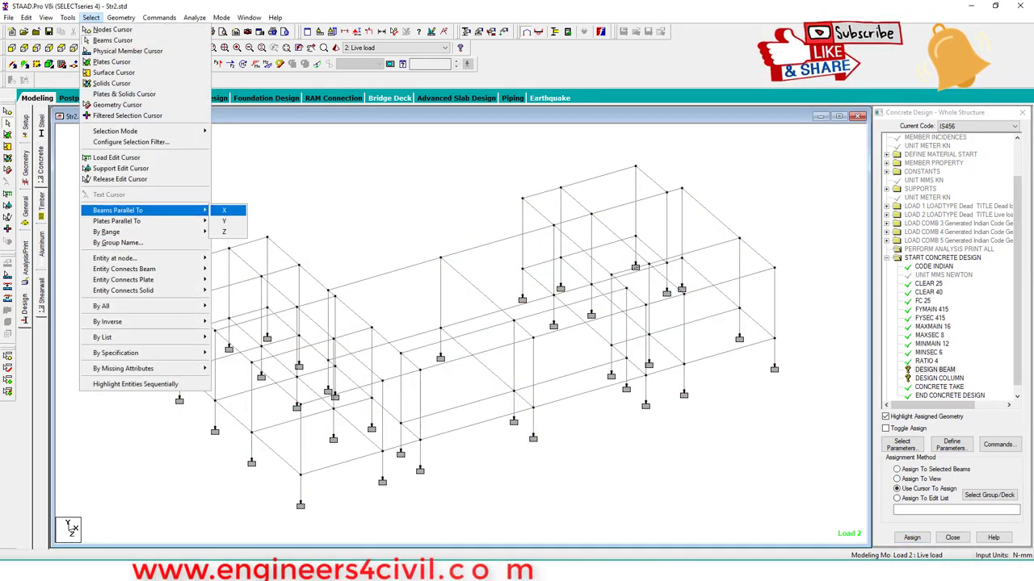
click(223, 210)
click(91, 17)
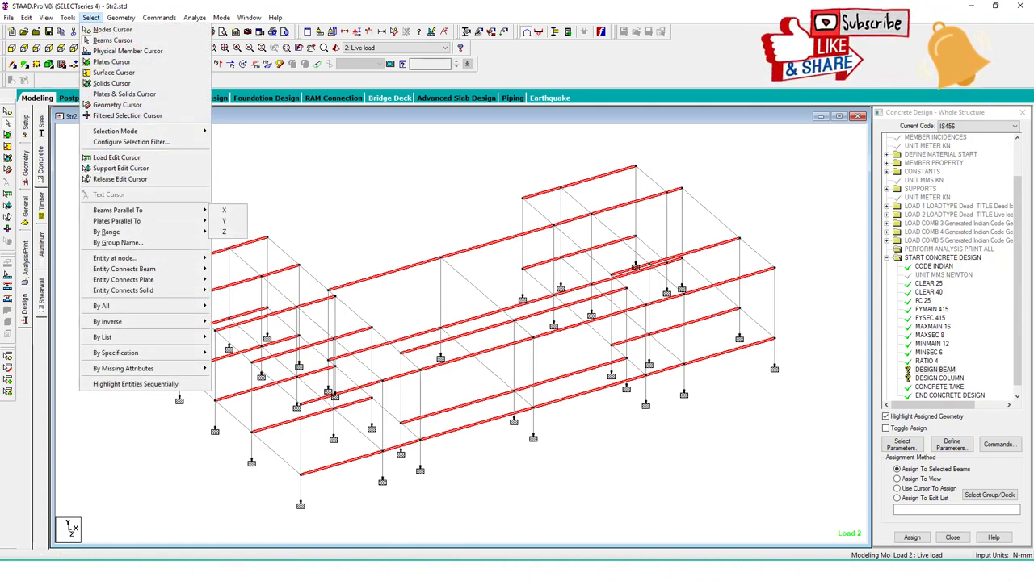
click(224, 231)
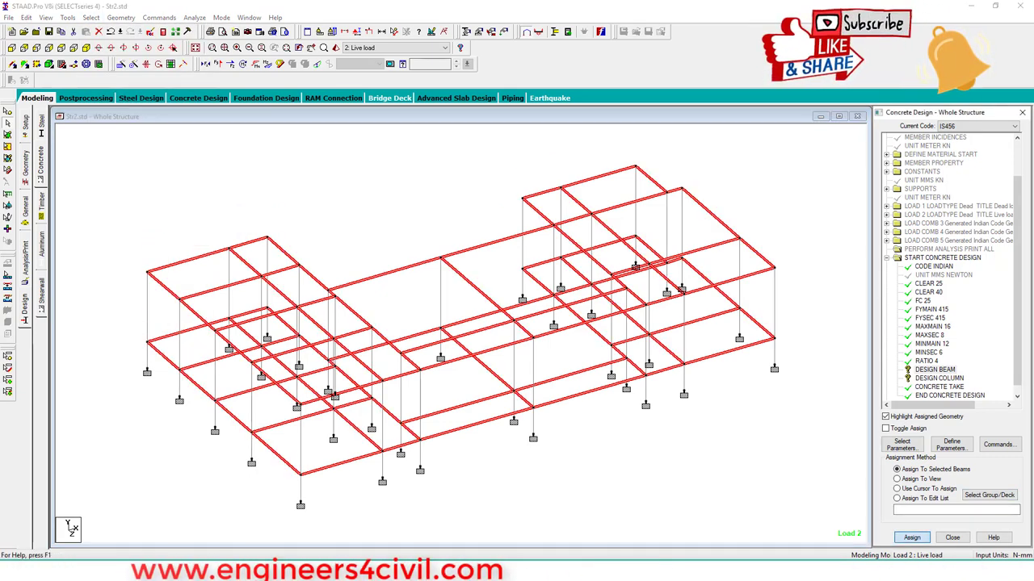
click(912, 537)
click(950, 351)
Assign the DESIGN COLUMN command to all columns, the members parallel to Y
click(938, 377)
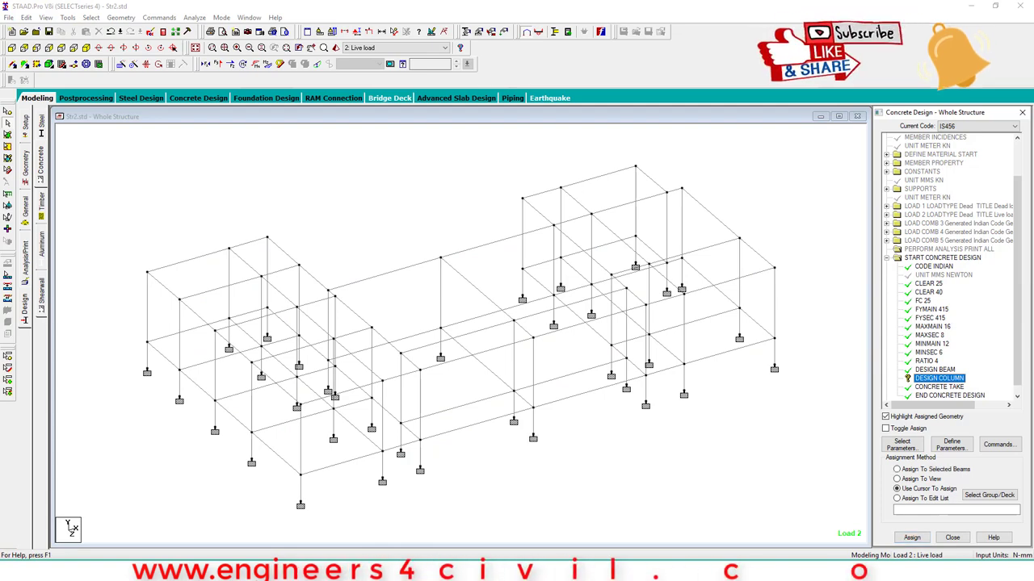
click(91, 17)
mouse_move(129, 210)
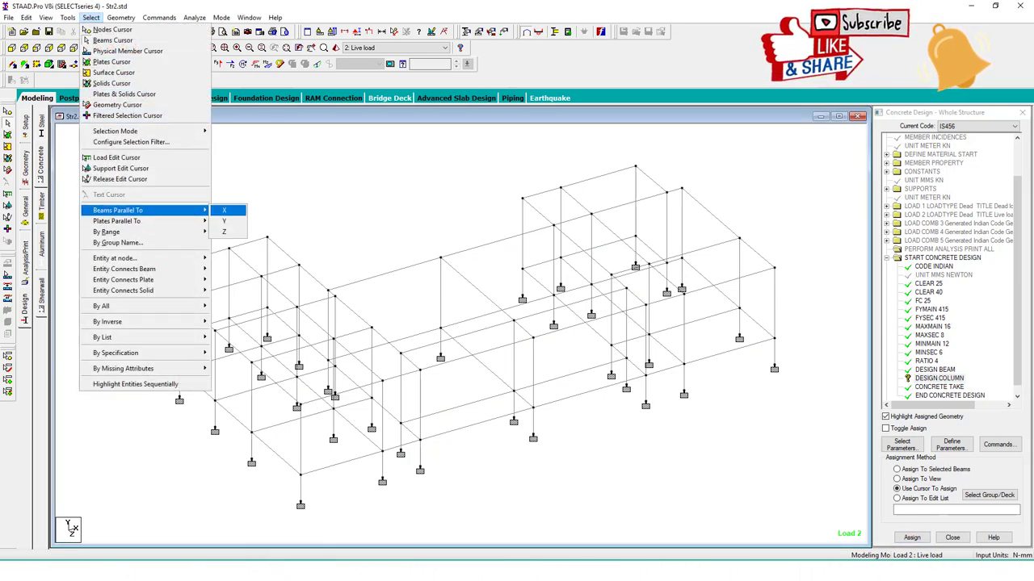
click(224, 221)
click(912, 537)
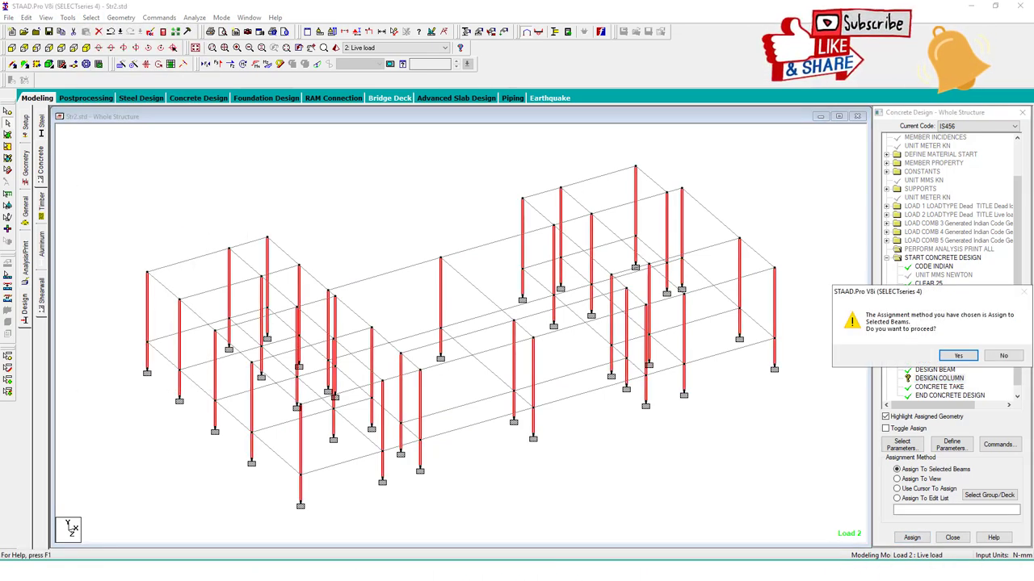
key(Return)
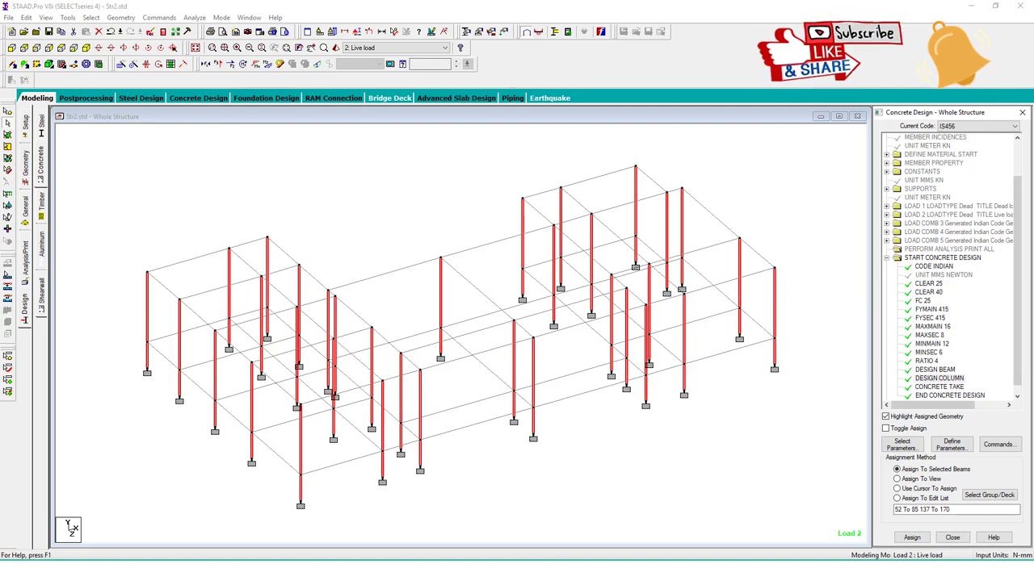
Run the analysis and concrete design of the whole structure and clear the member selection
click(195, 17)
click(216, 30)
click(450, 309)
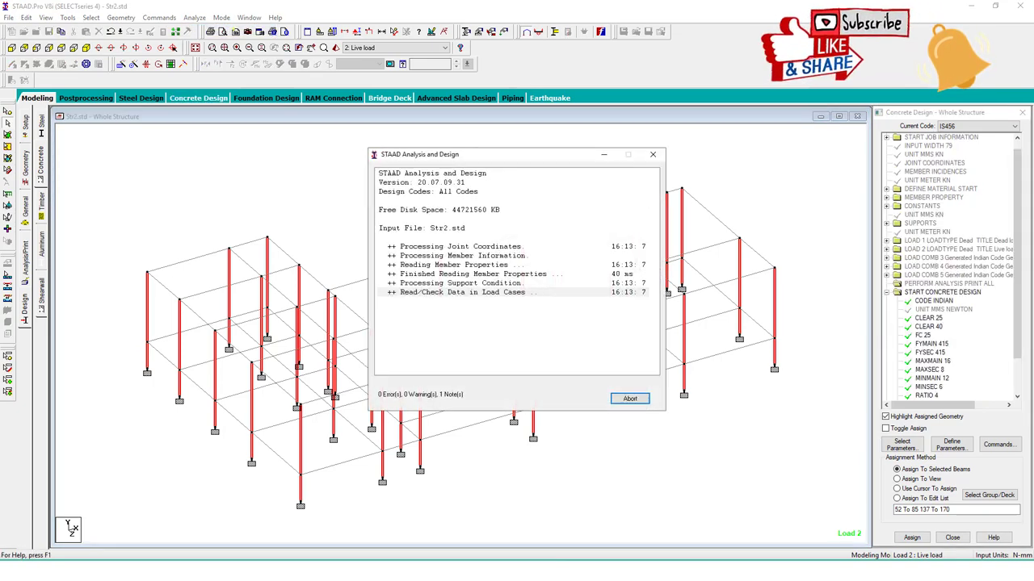
key(Return)
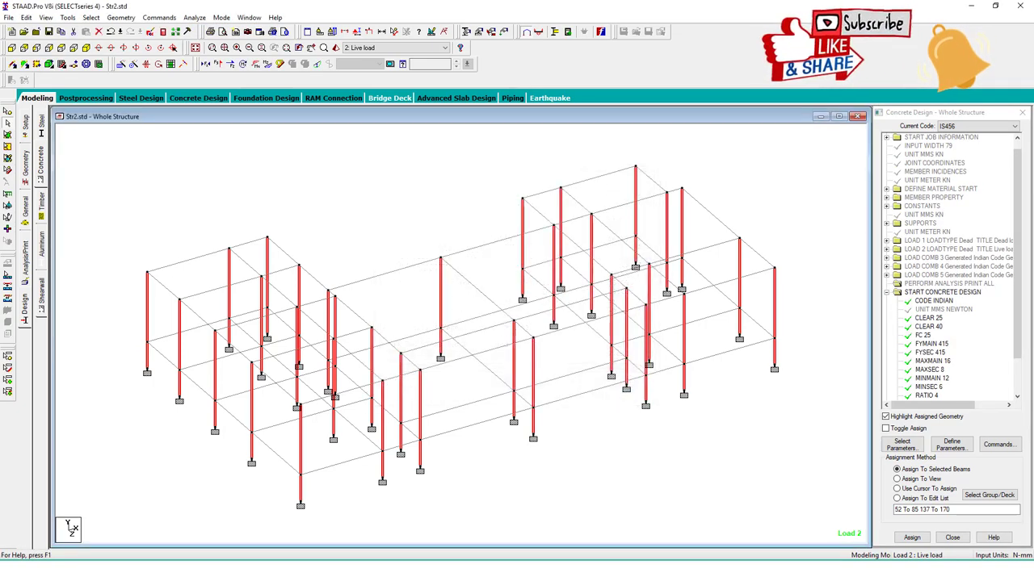
key(Escape)
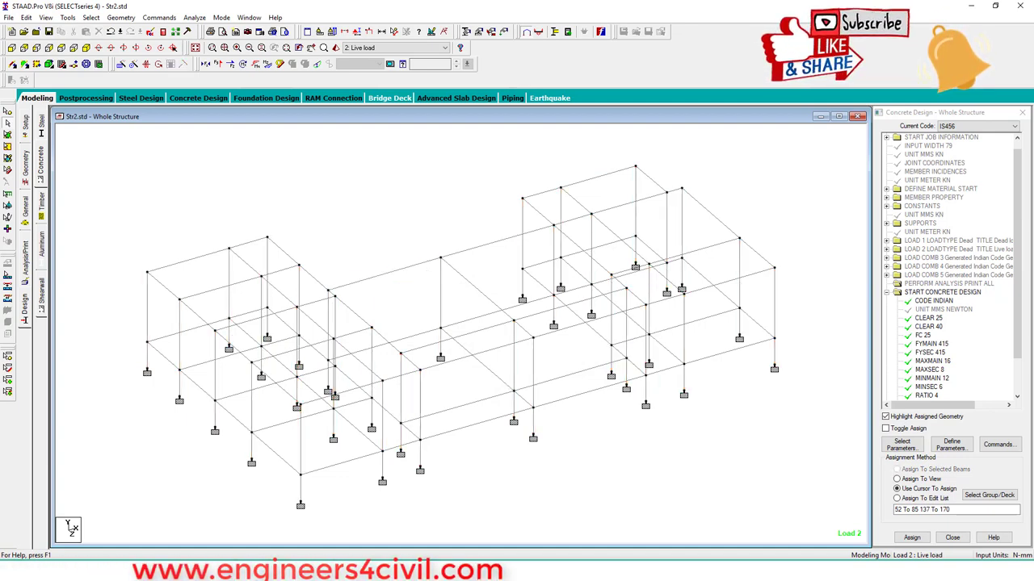
Examine the concrete design results of a roof-level beam parallel to X and of an upper-storey column
double_click(383, 275)
click(575, 177)
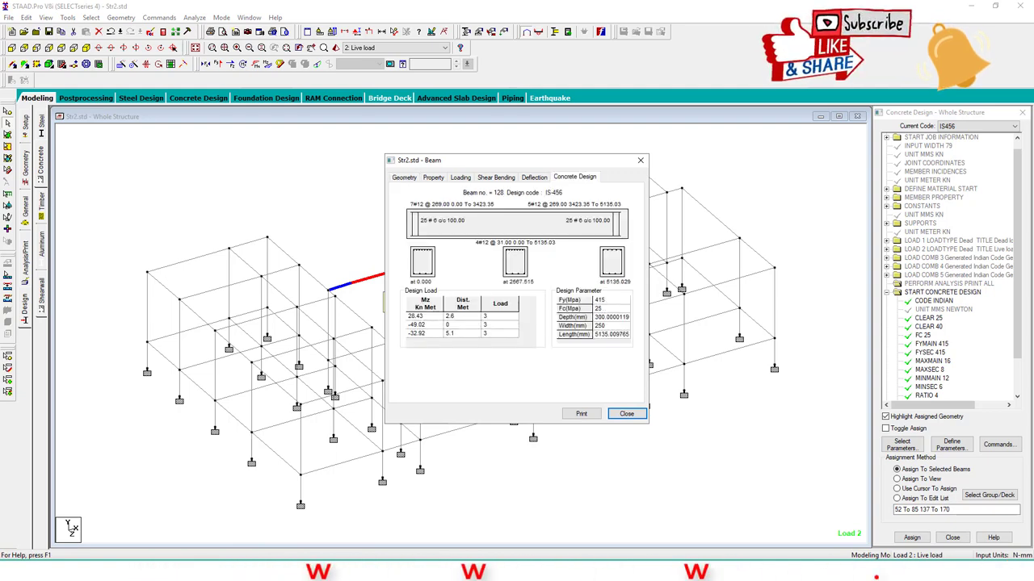
click(627, 413)
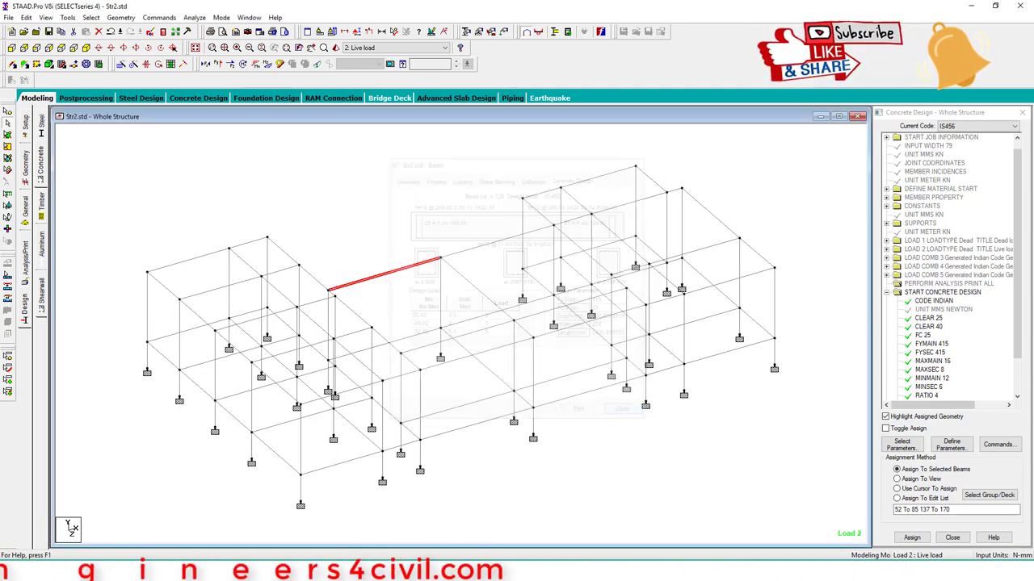
click(684, 330)
double_click(683, 327)
click(574, 177)
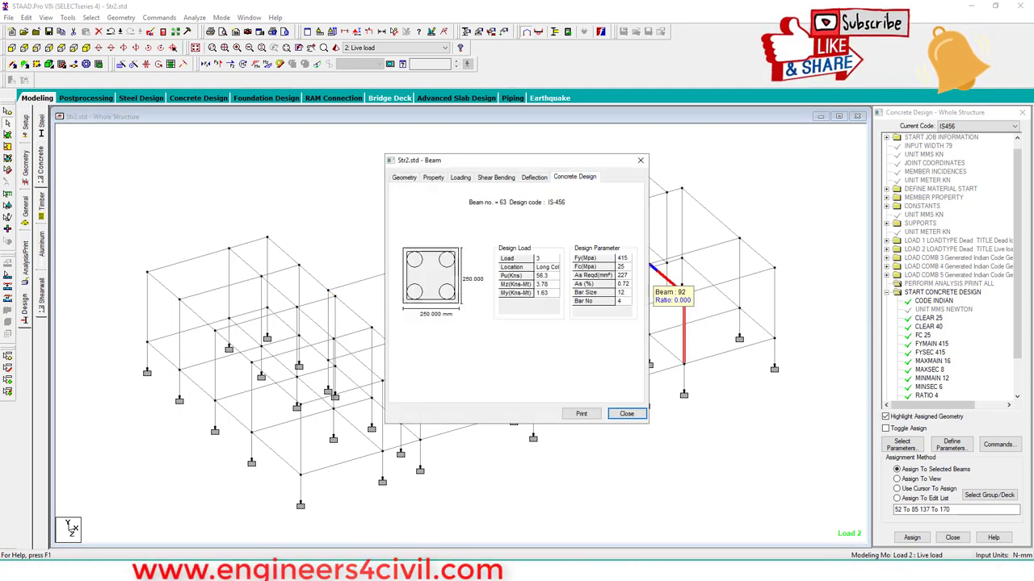
key(Escape)
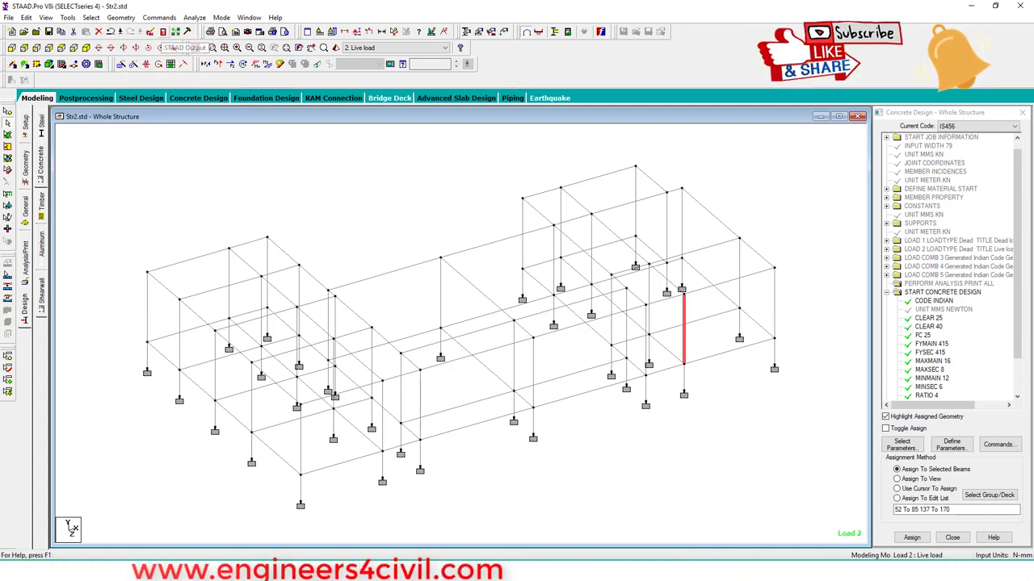
Open the STAAD output file and search it for "fail"
click(163, 32)
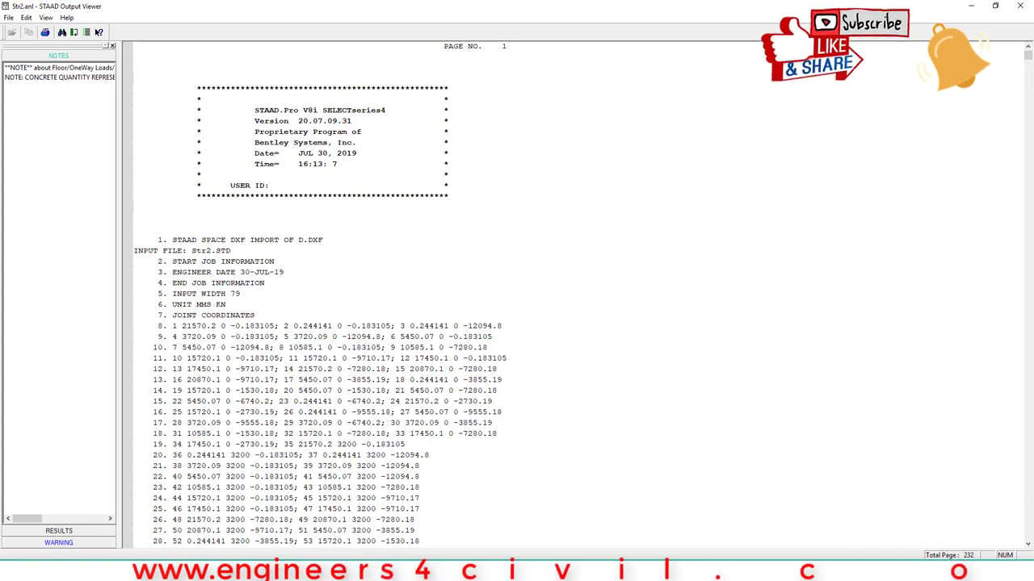
click(62, 32)
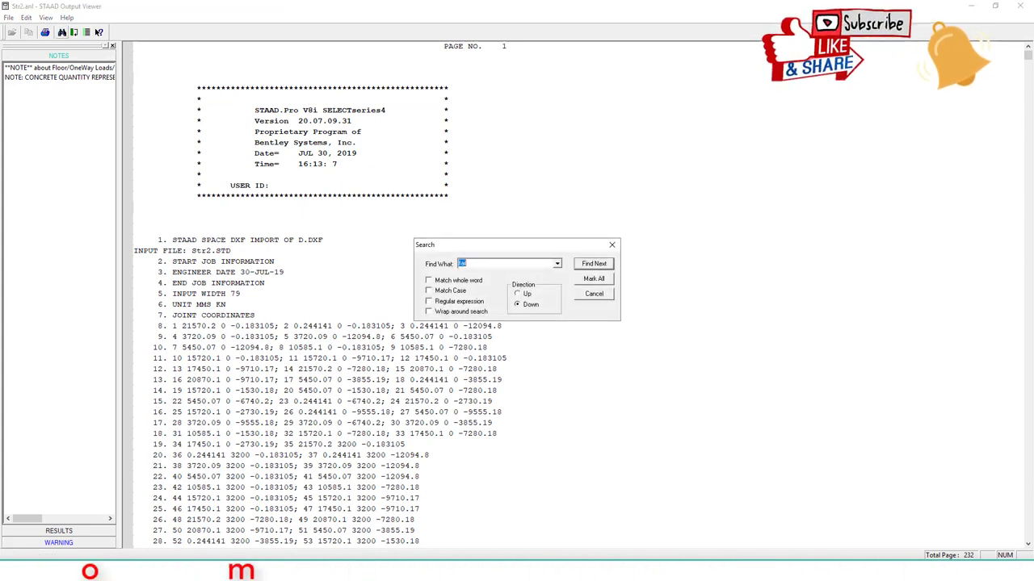
text(fail)
key(Return)
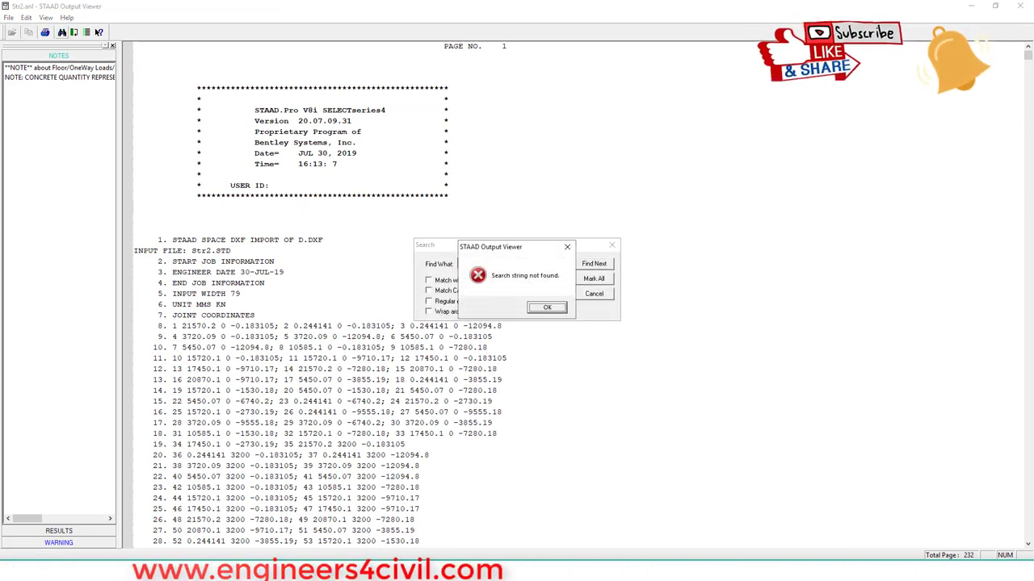
key(Return)
key(Escape)
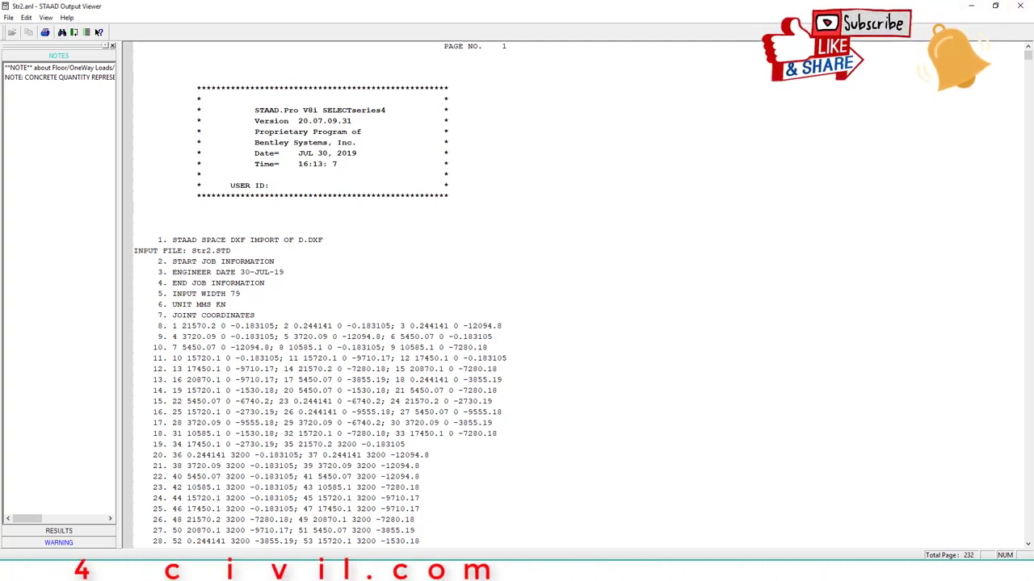
Examine the concrete design section of the output results
click(59, 531)
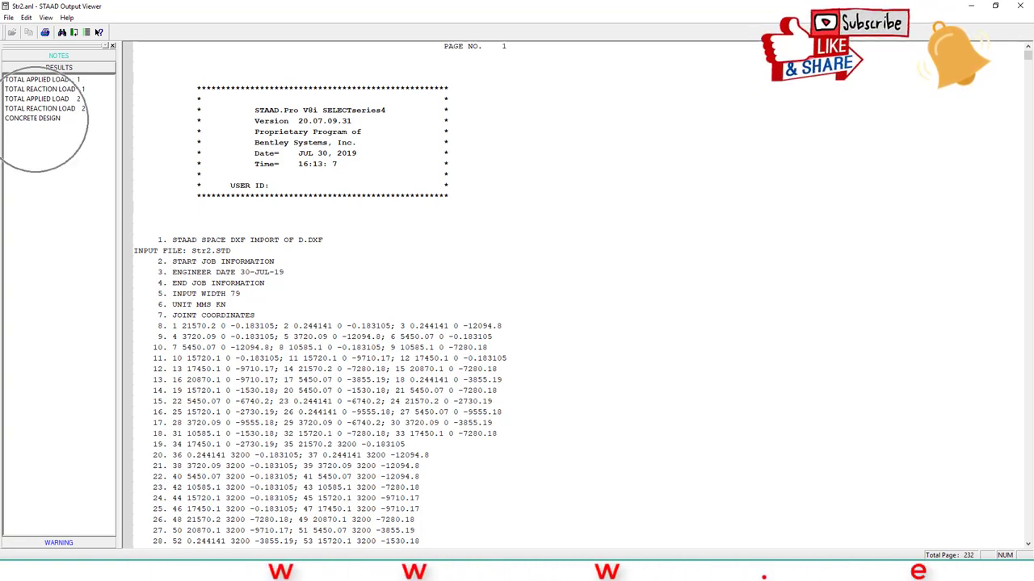
click(36, 119)
scroll(325, 295, down, 1)
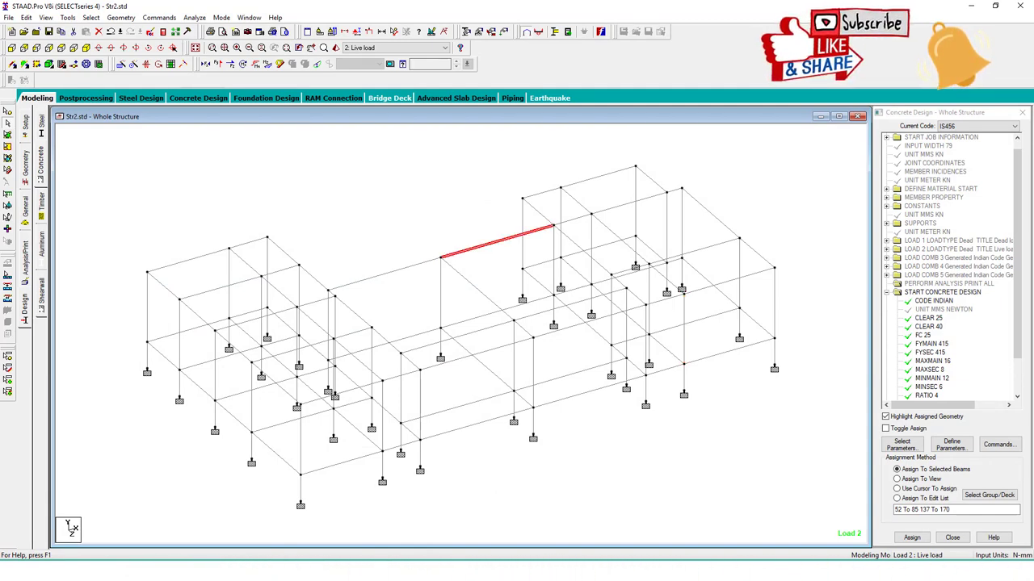
Check the highlighted roof beam's properties and compare with the PB4 beams on the plinth framing plan in AutoCAD
double_click(497, 242)
click(626, 414)
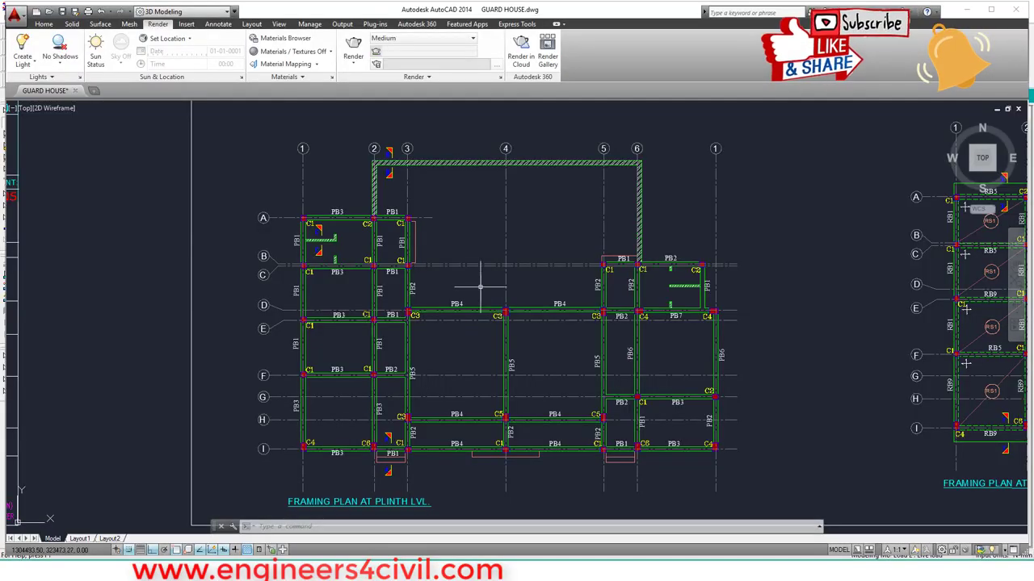
scroll(480, 290, up, 5)
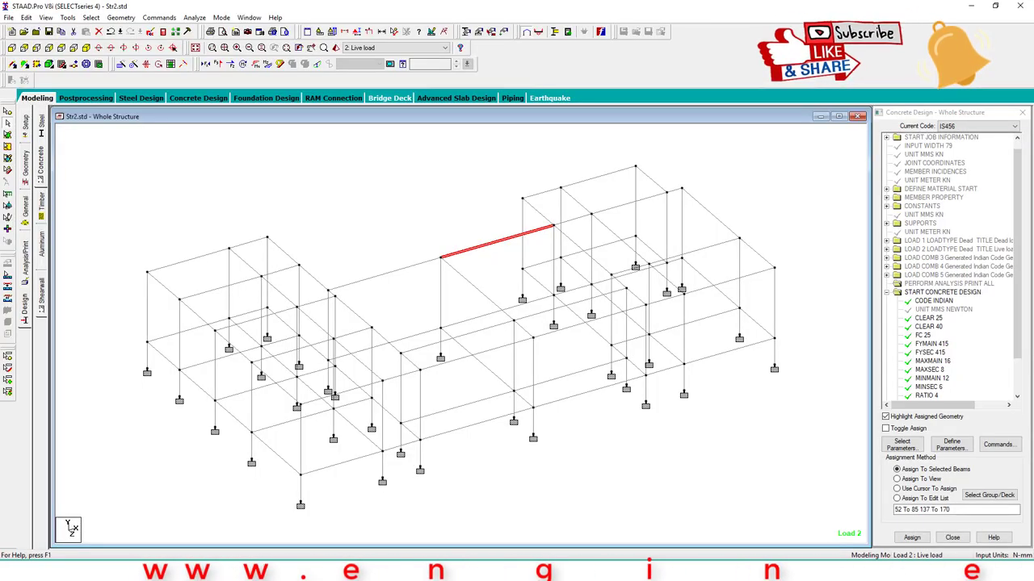
Open the concrete design results of the plinth beam parallel to X and compare them with the PB4 row of the AutoCAD beam schedule
double_click(411, 337)
click(574, 177)
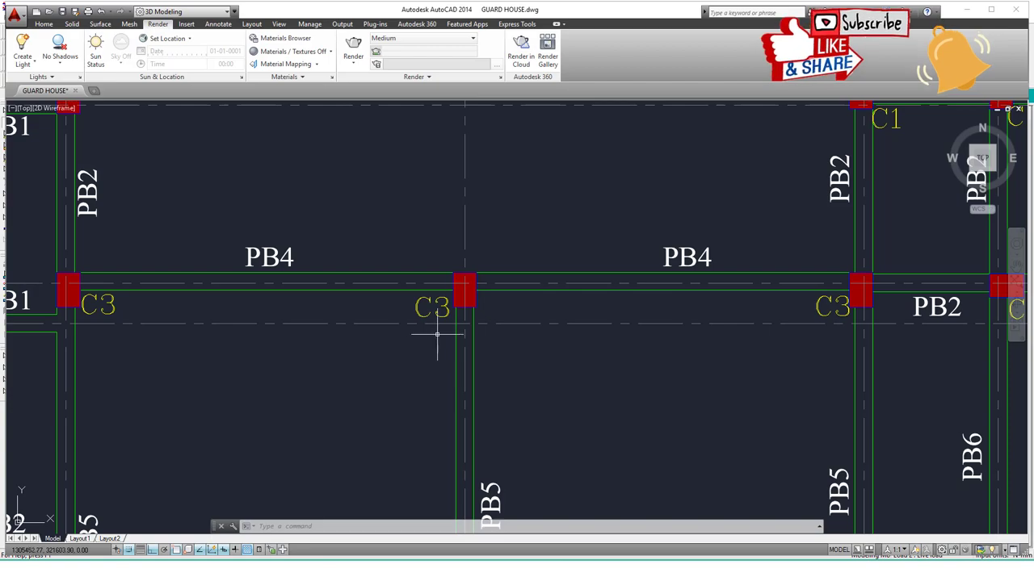
scroll(436, 333, down, 4)
scroll(337, 321, down, 8)
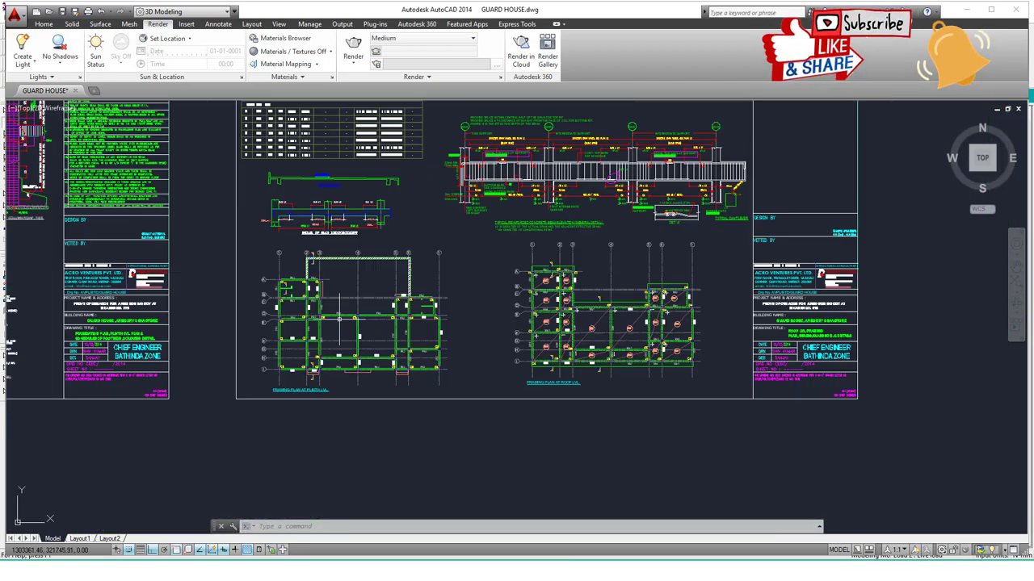
middle_drag(306, 273, 368, 386)
scroll(363, 314, up, 8)
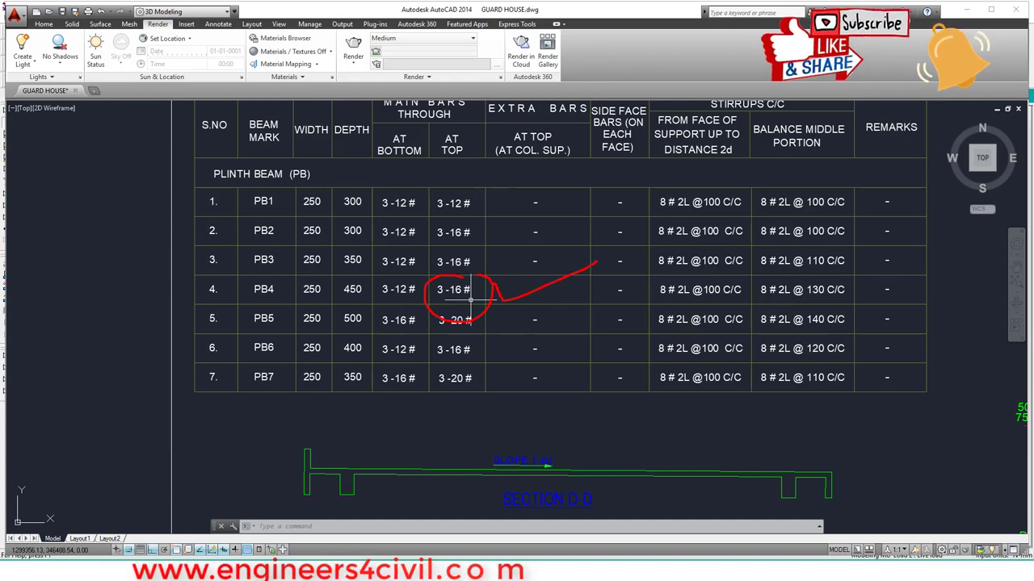
mouse_move(420, 281)
mouse_down()
mouse_move(379, 302)
mouse_move(415, 280)
mouse_up()
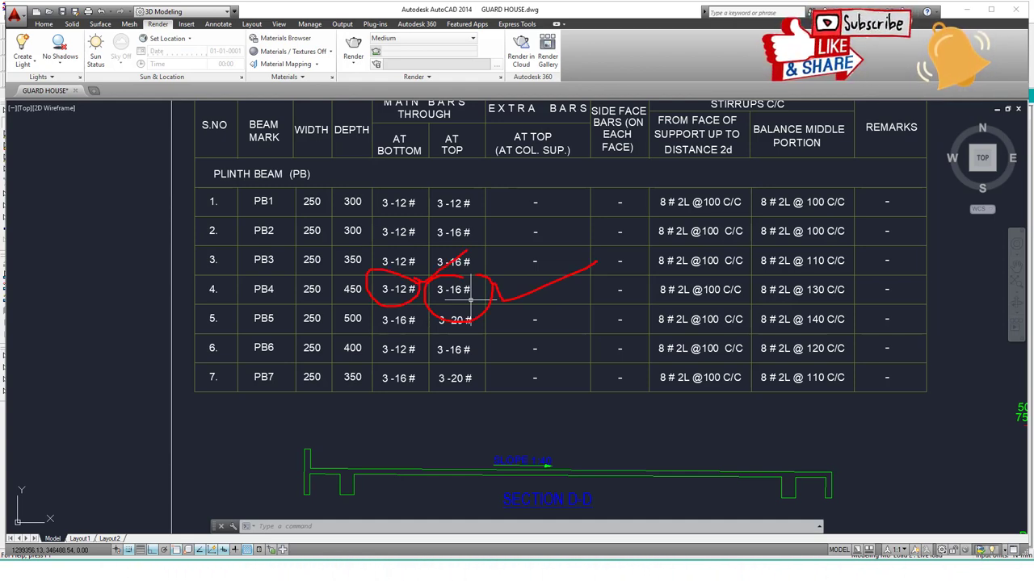
scroll(470, 299, down, 6)
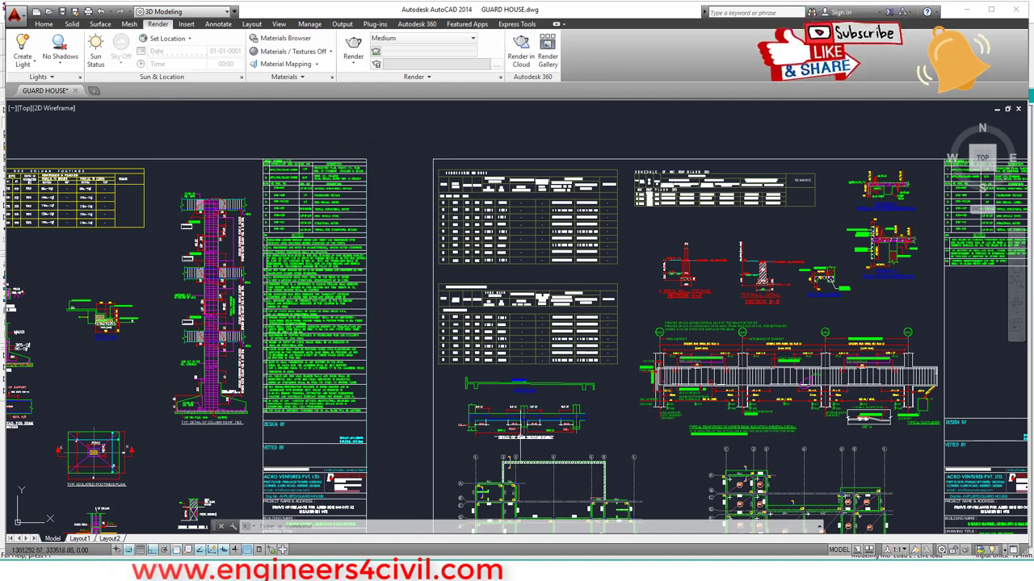
scroll(461, 343, up, 6)
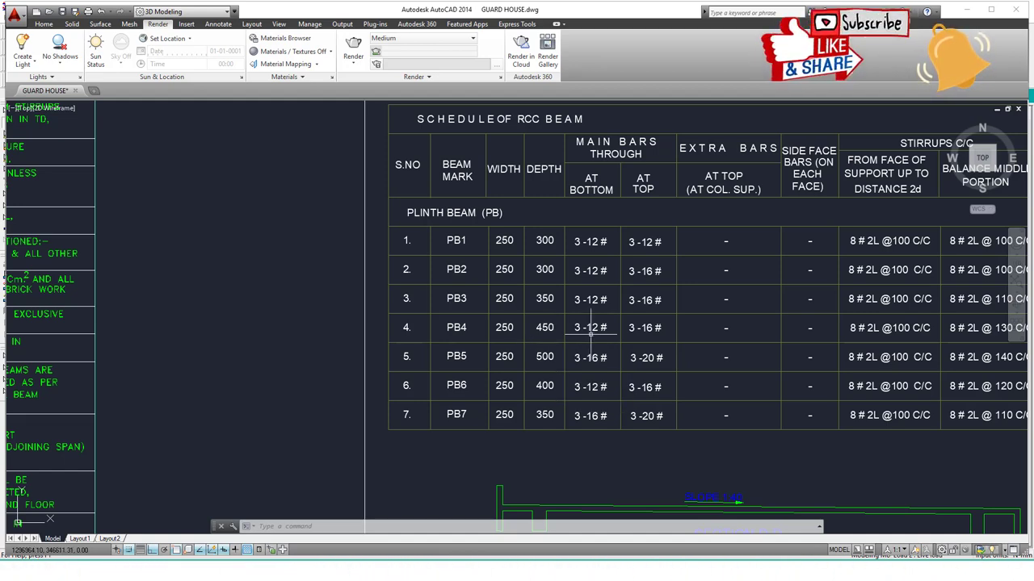
scroll(643, 354, down, 4)
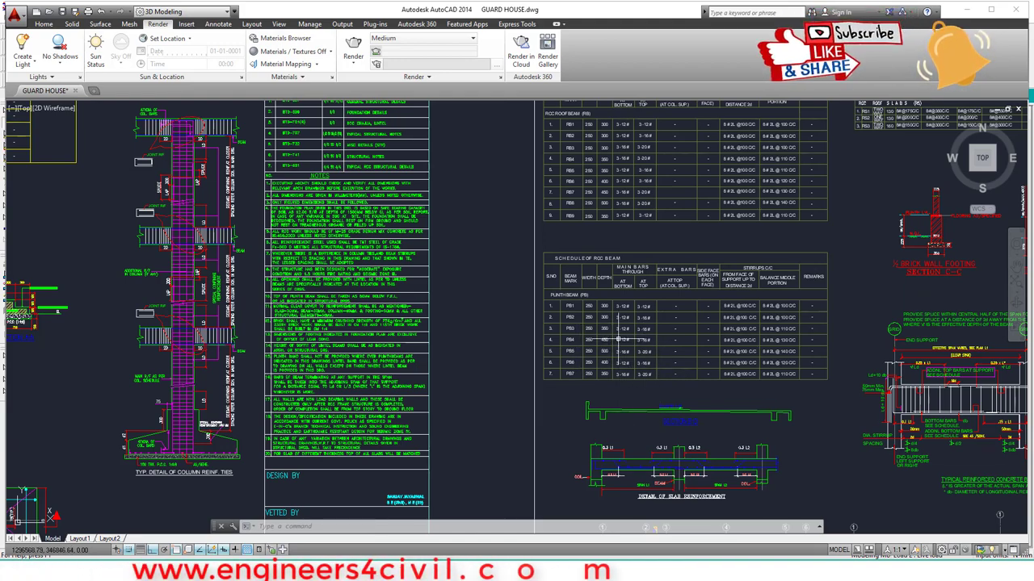
scroll(635, 363, up, 5)
scroll(622, 367, down, 2)
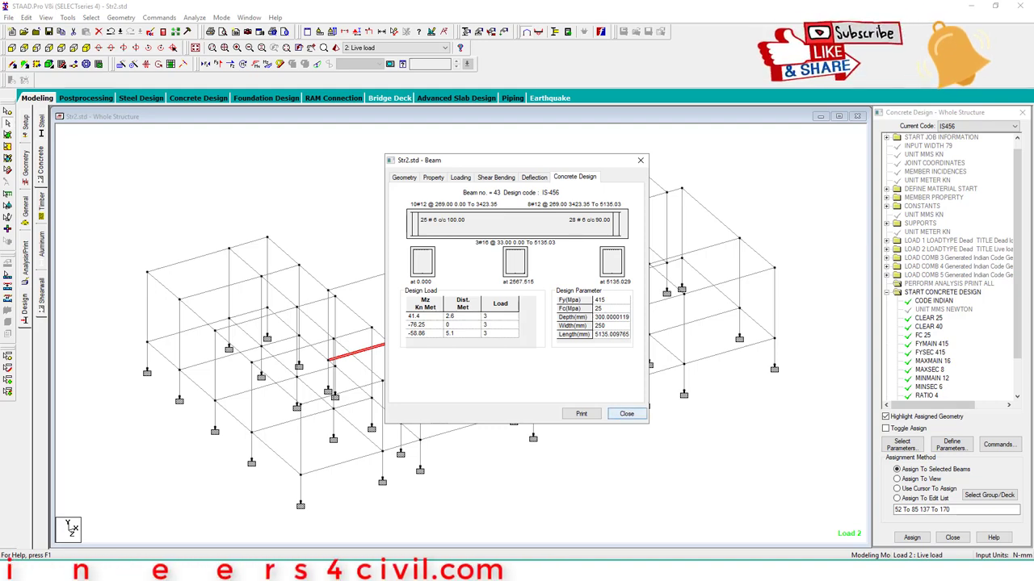
Recheck the geometry and concrete design results of the same plinth beam, close them and clear the beam selection
key(Escape)
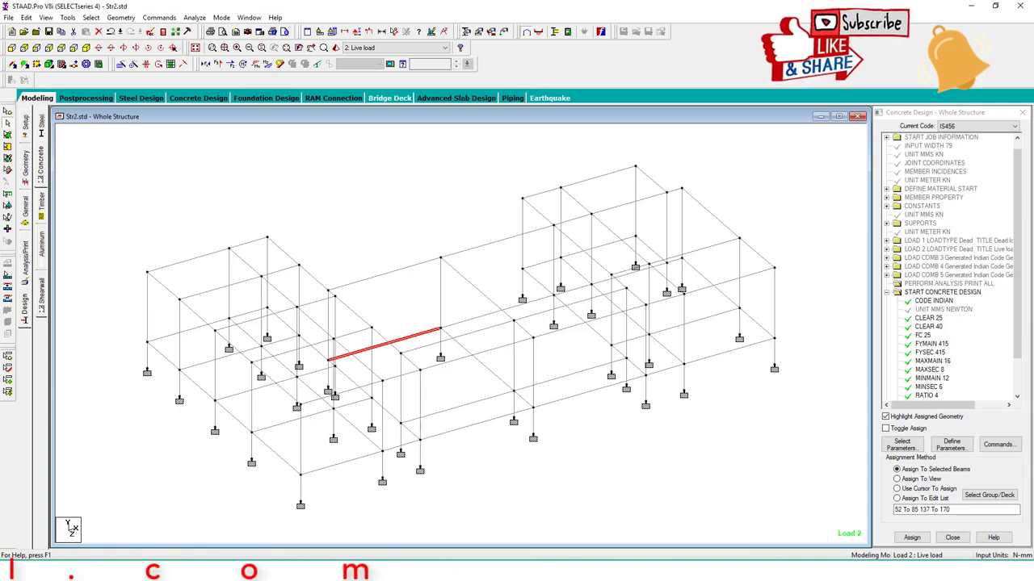
double_click(384, 344)
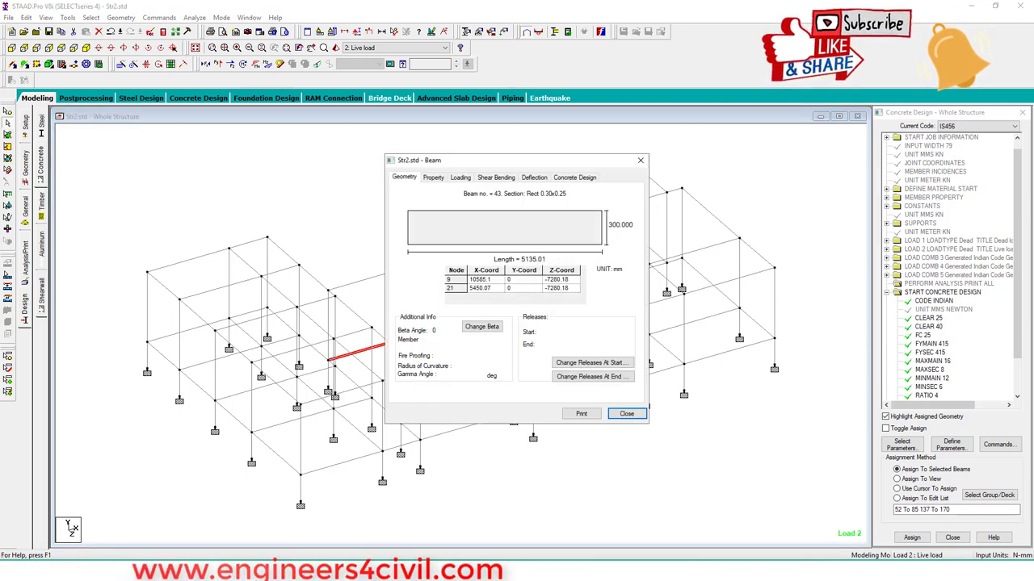
click(574, 177)
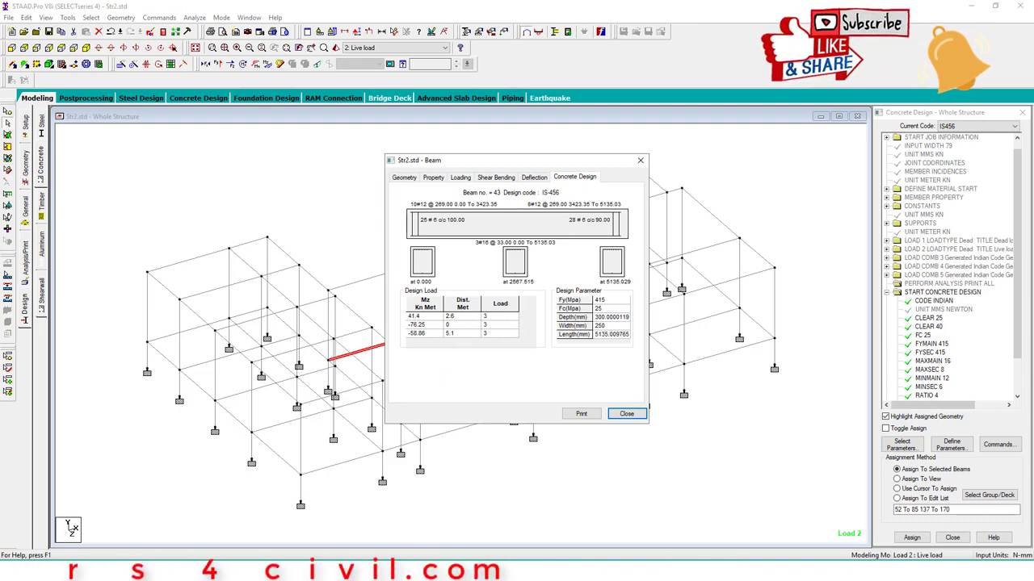
click(626, 414)
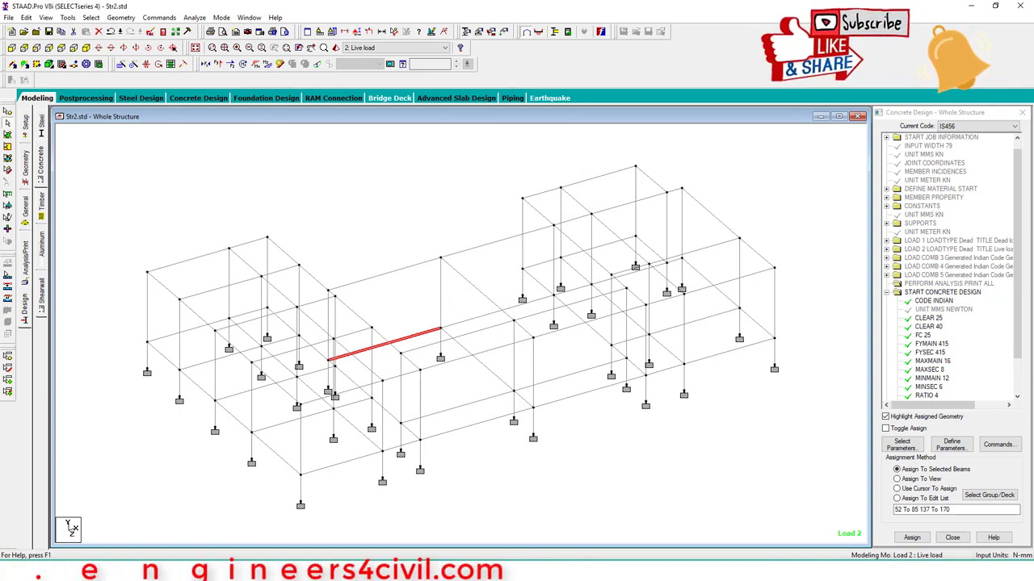
click(515, 254)
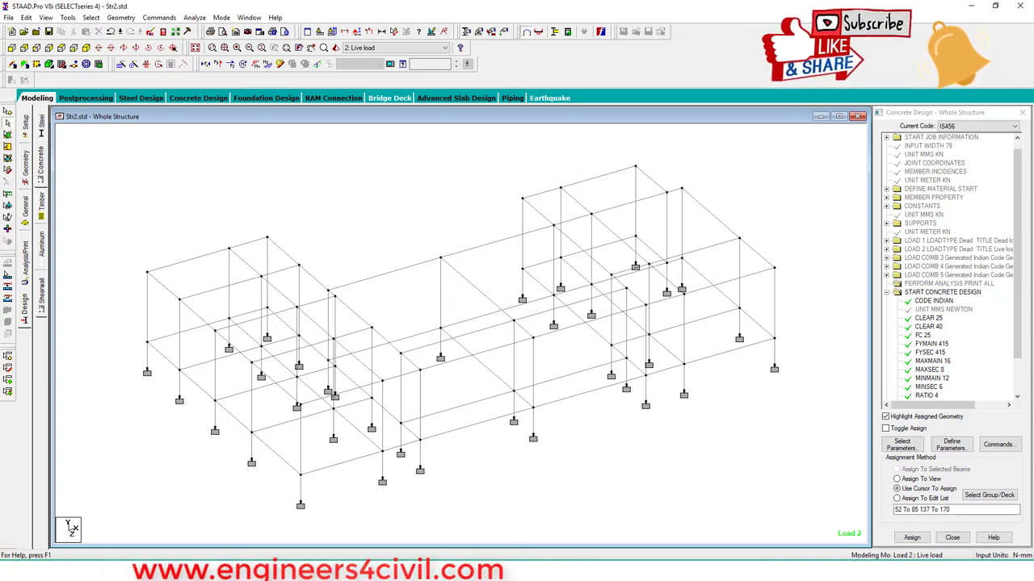
scroll(515, 254, down, 3)
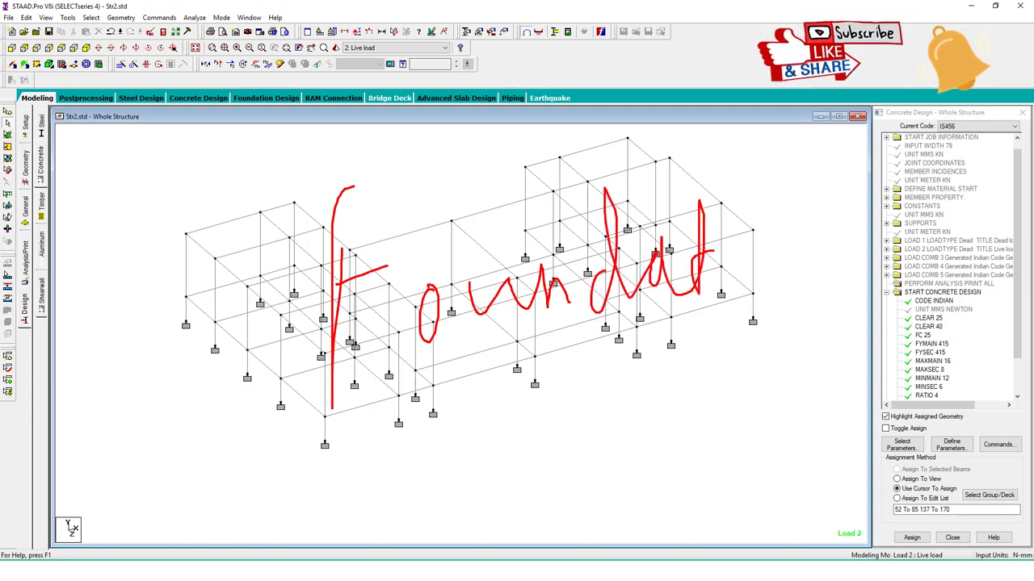
drag(735, 248, 737, 234)
drag(757, 220, 798, 274)
mouse_move(325, 430)
mouse_down()
mouse_move(906, 285)
mouse_move(242, 152)
mouse_up()
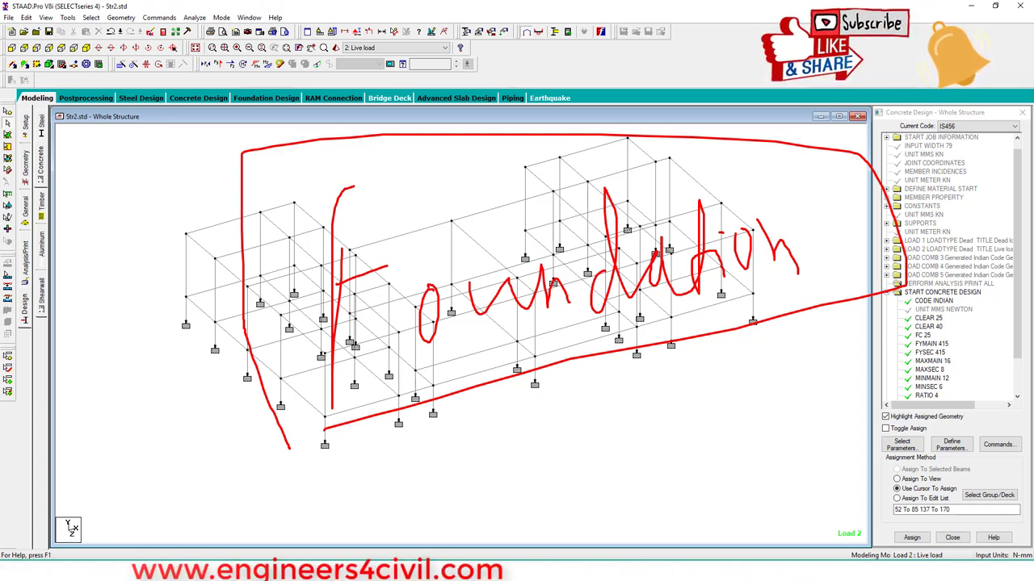
key(Escape)
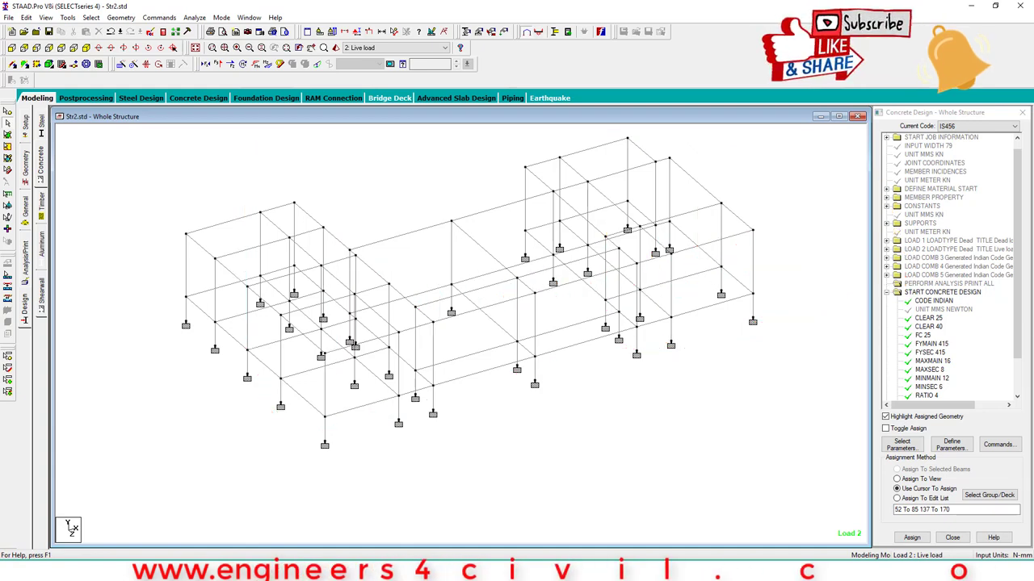
Switch to the postprocessing results, show the frame in front view and select all the support nodes
click(86, 98)
key(Return)
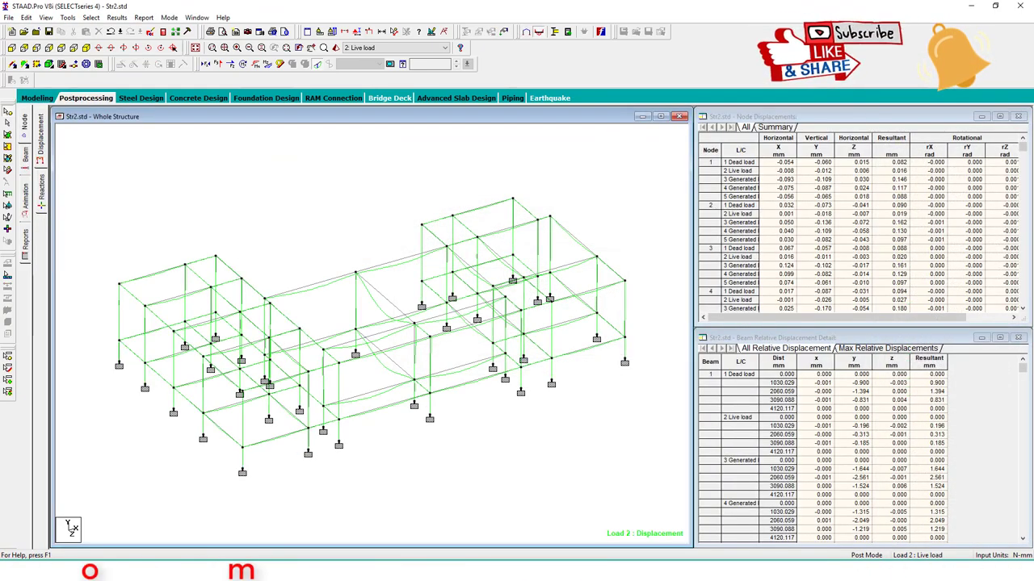
click(11, 48)
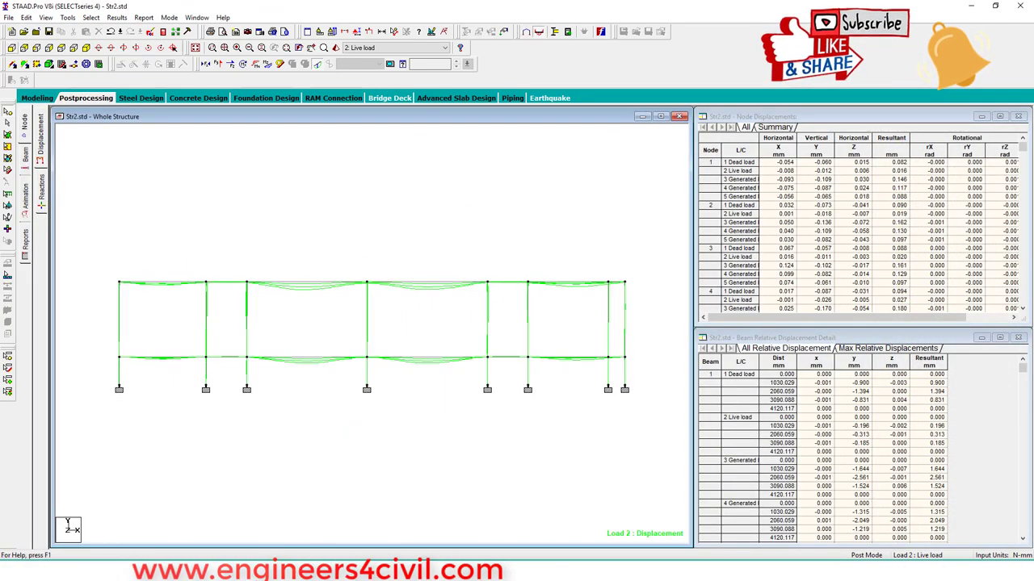
drag(97, 373, 617, 431)
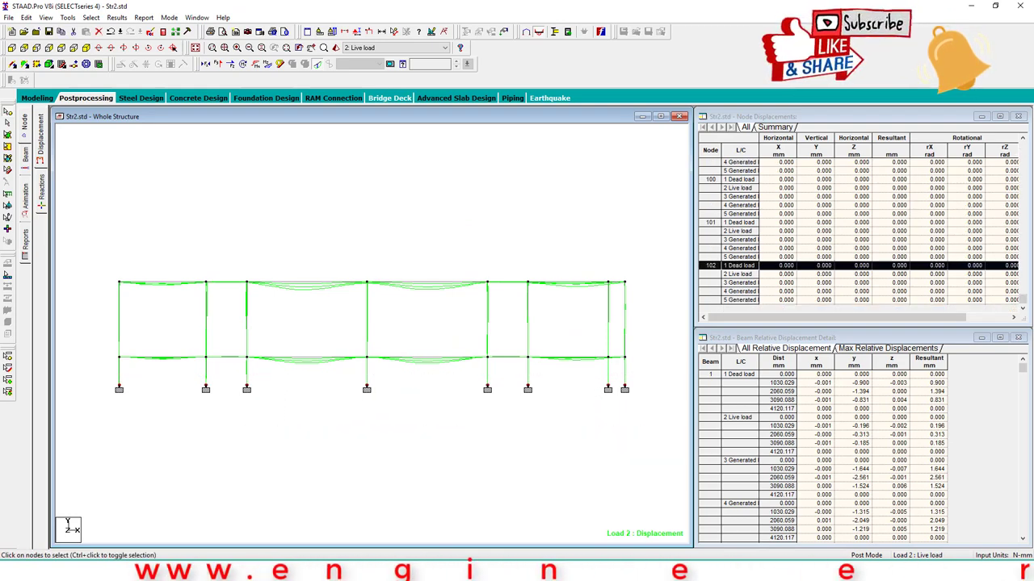
Generate an unsorted support reaction report for the selected supports and copy the whole table
click(144, 17)
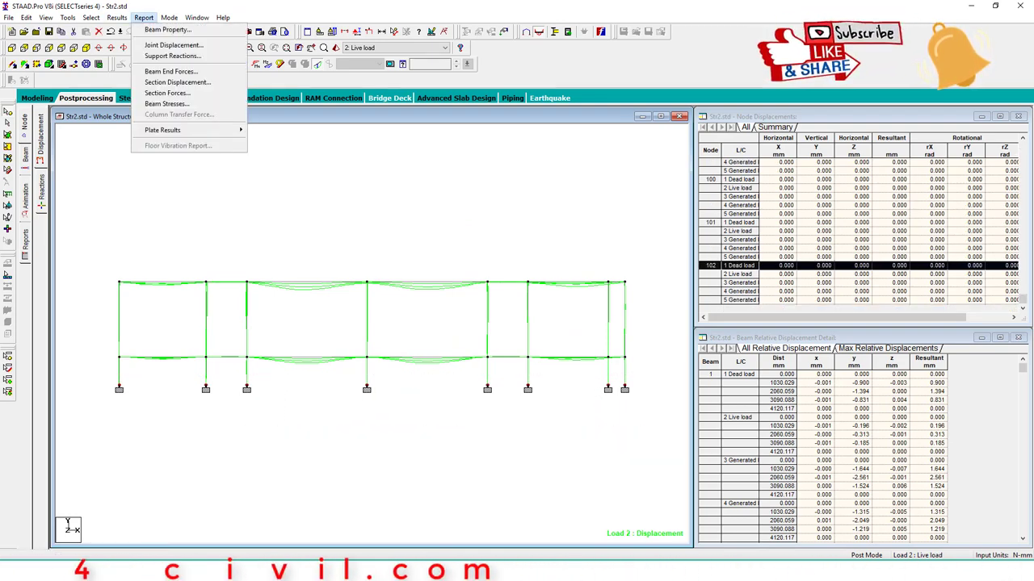
click(172, 55)
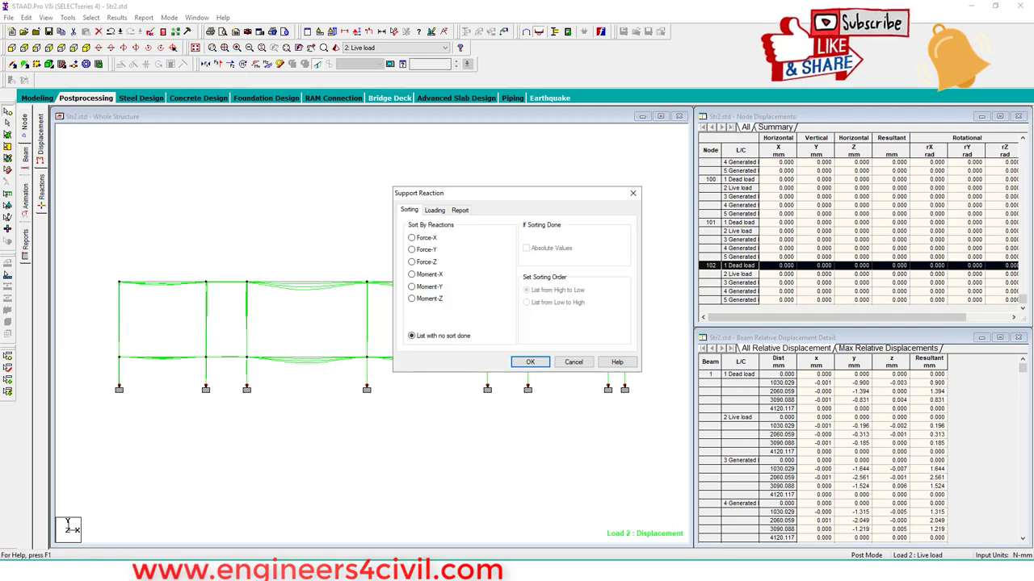
key(Return)
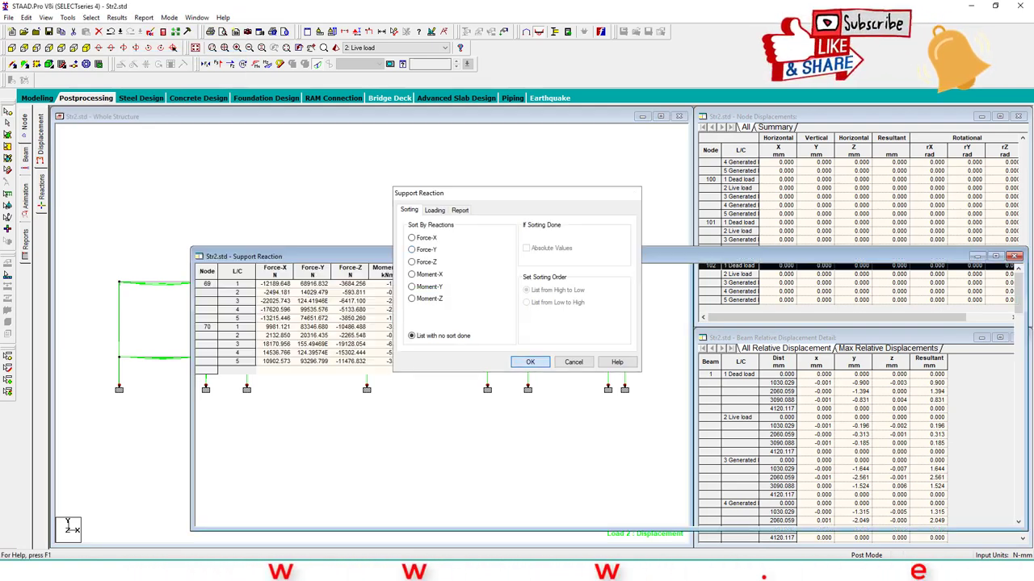
key(ctrl+a)
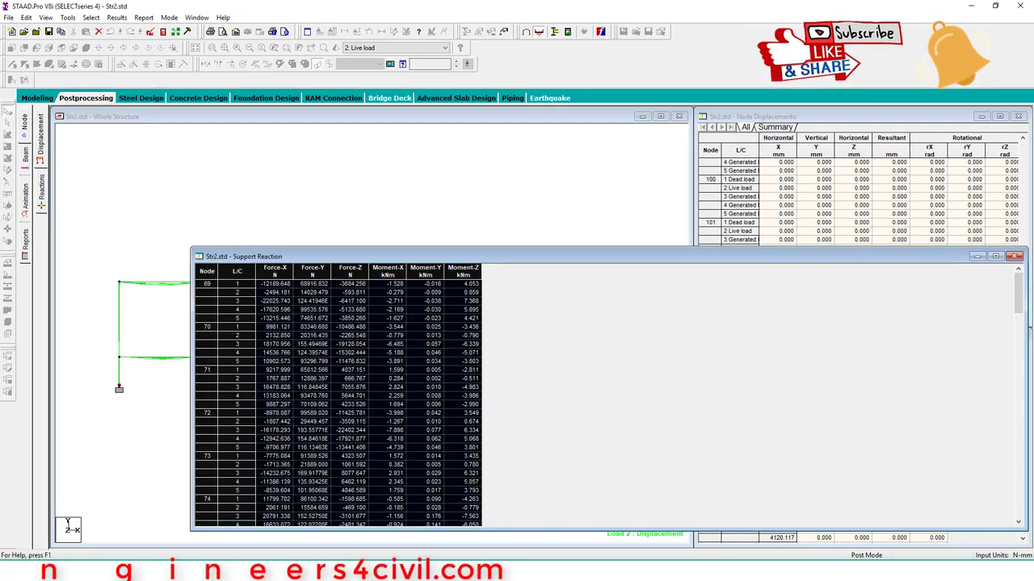
right_click(207, 273)
click(226, 288)
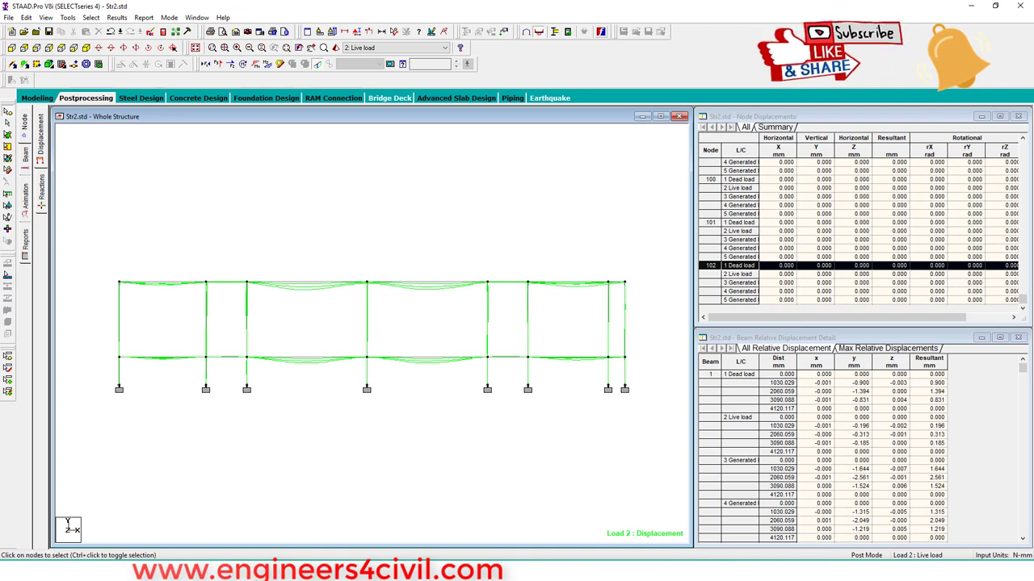
In foundation design, include all load cases for all supports, try STAAD Foundation Advanced, and send the model to STAAD.foundation
click(600, 32)
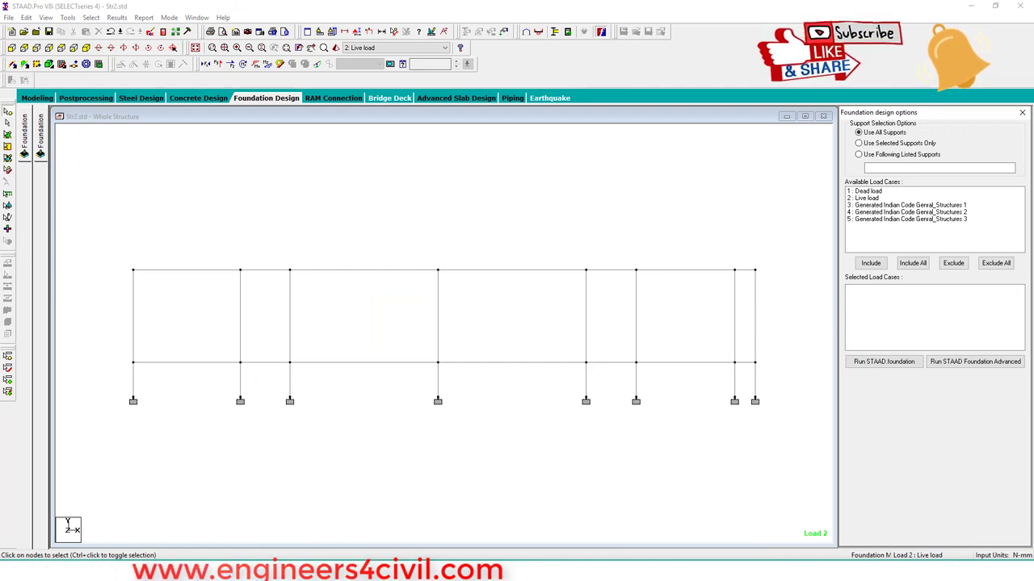
click(913, 263)
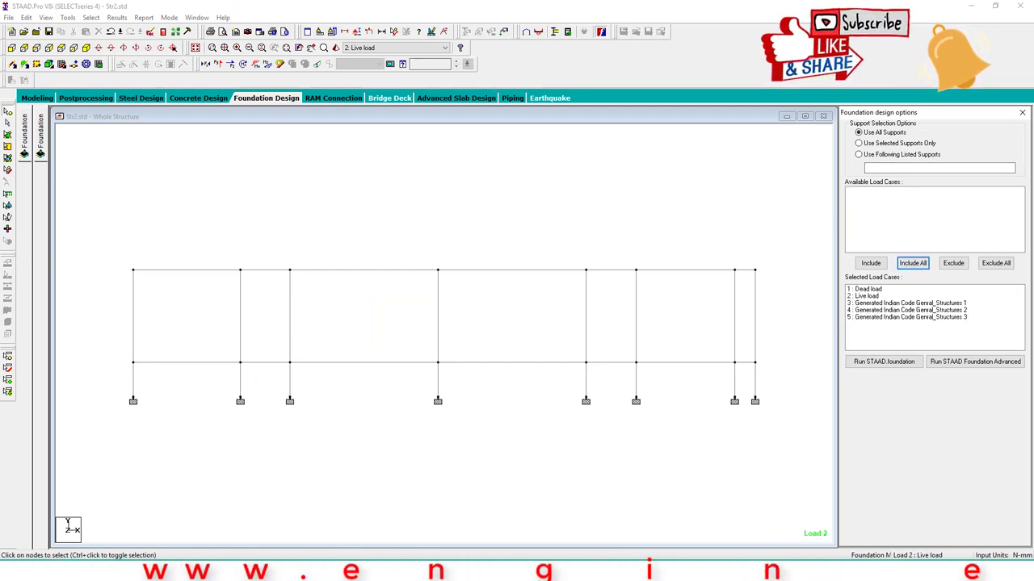
click(975, 361)
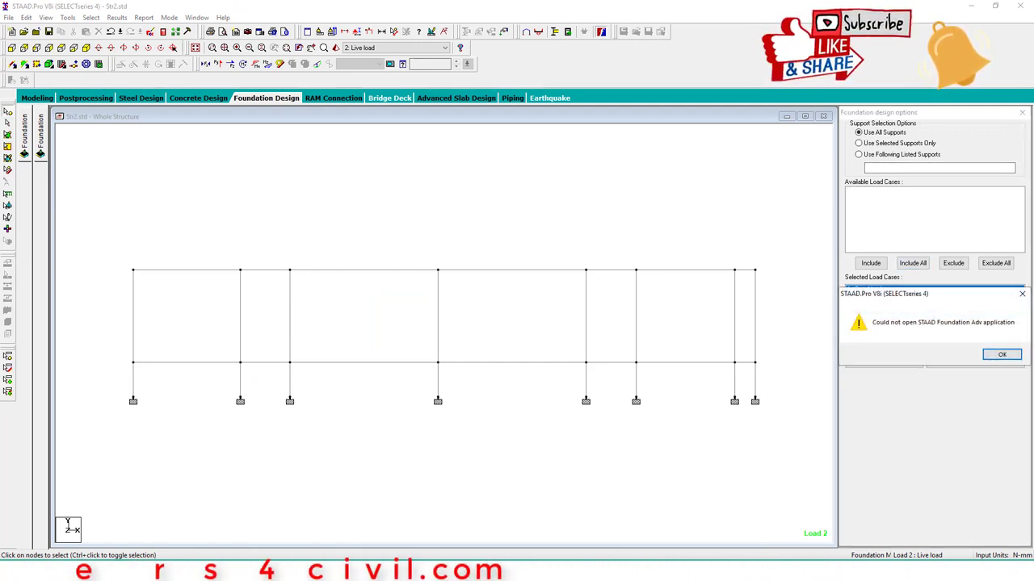
key(Return)
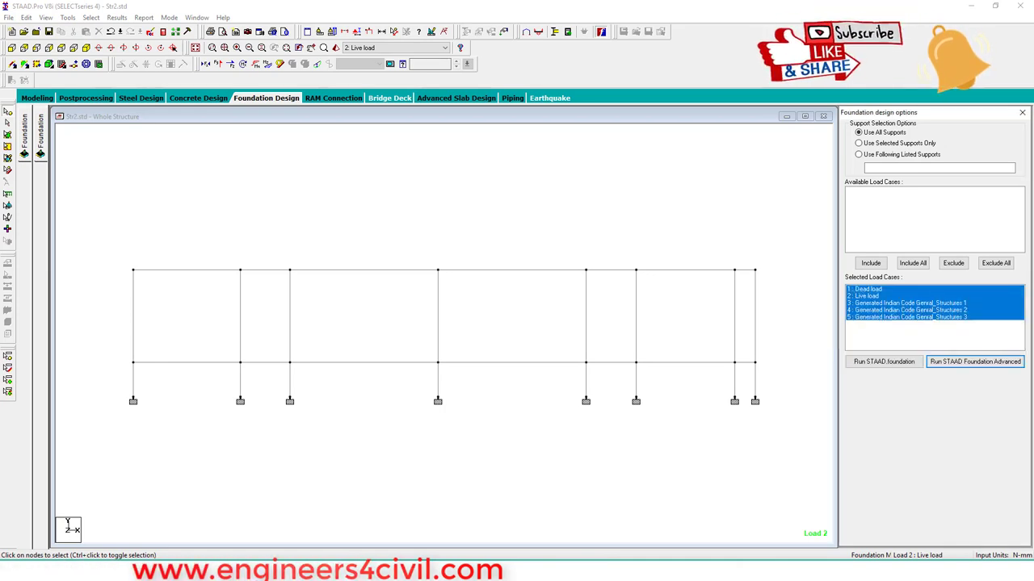
click(883, 360)
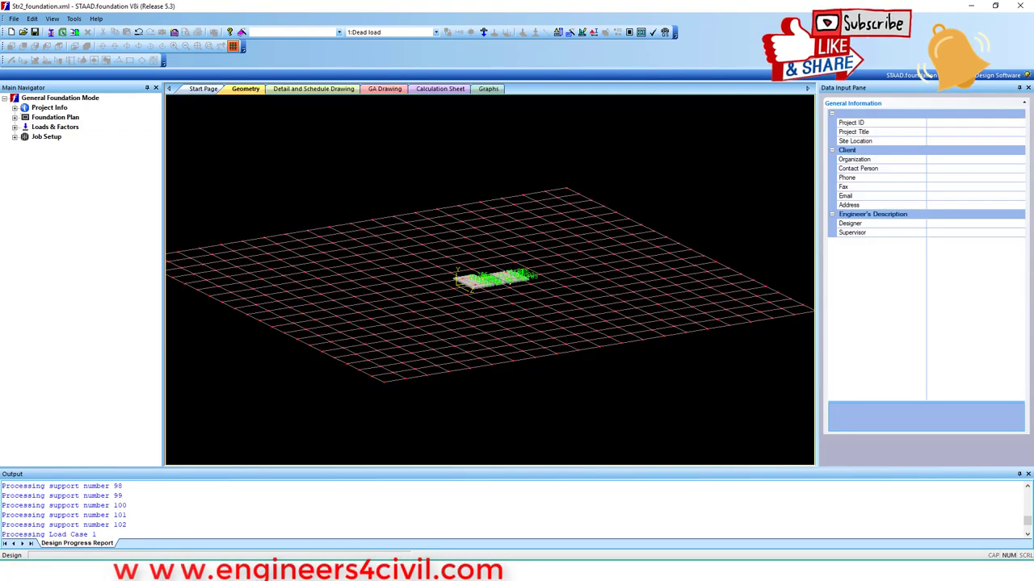
Create an isolated footing job named Isolated for all supports, using the Indian design code and all available load cases
scroll(489, 279, up, 15)
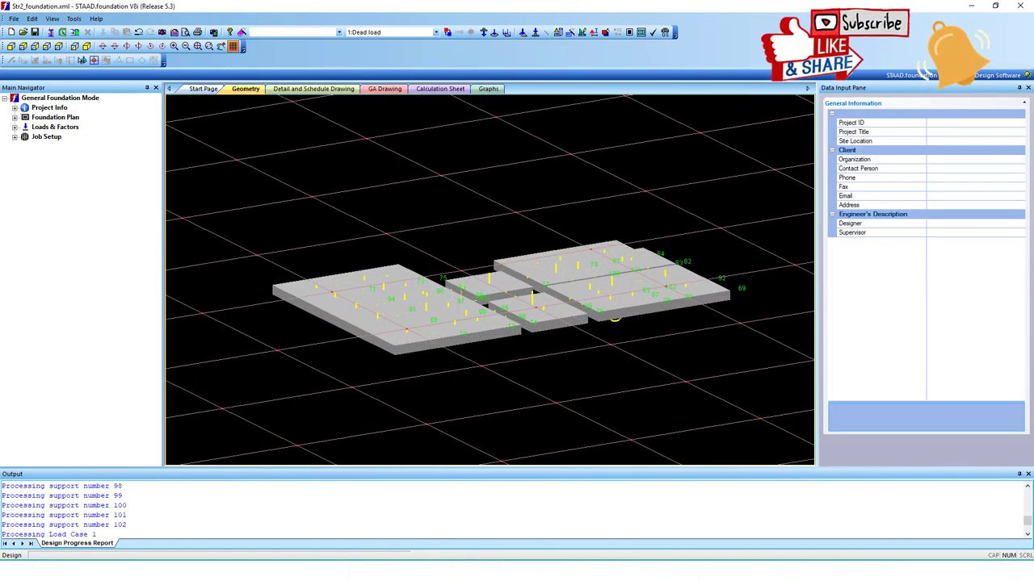
scroll(489, 280, down, 3)
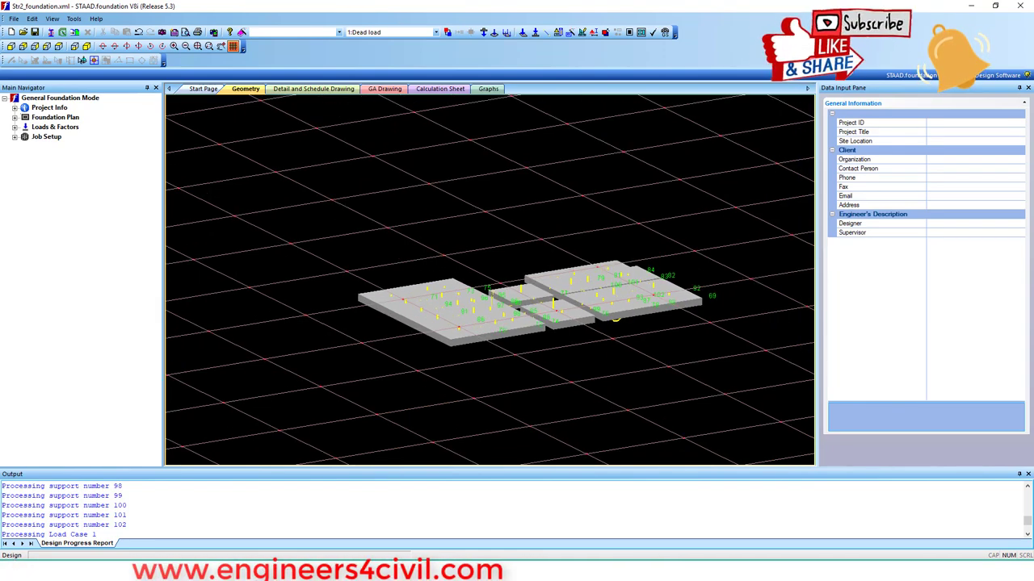
scroll(490, 279, up, 4)
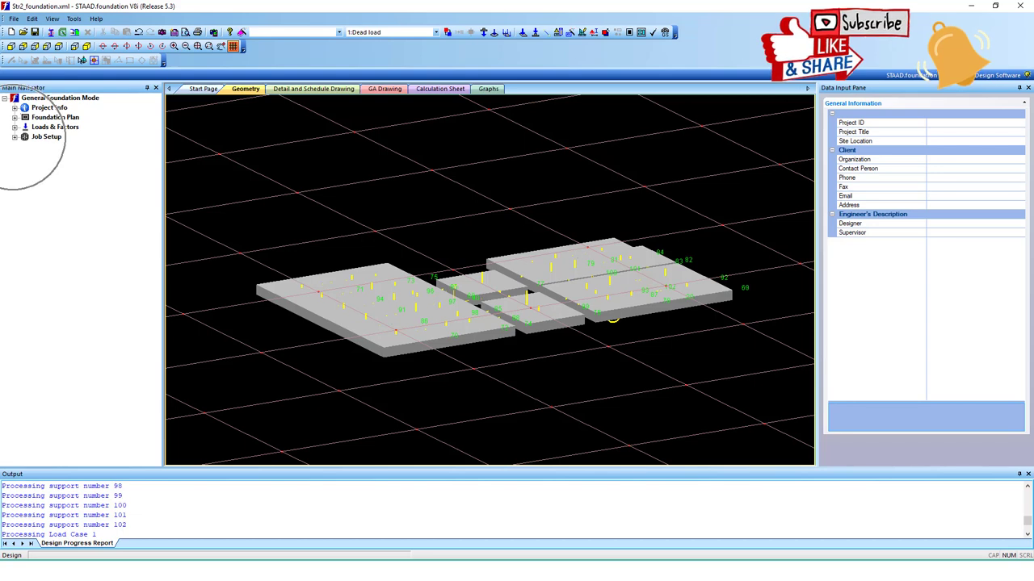
click(14, 137)
click(66, 147)
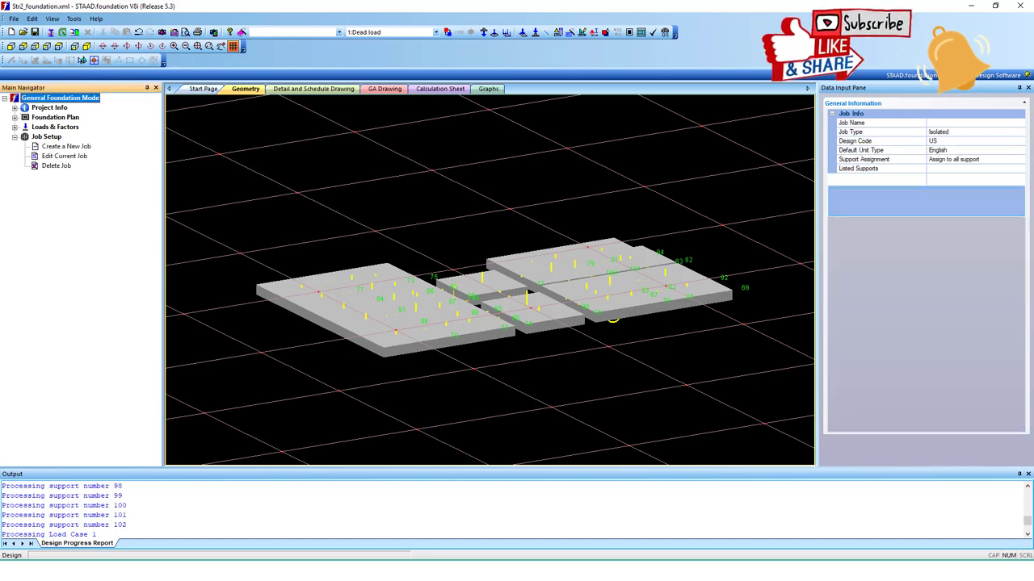
click(952, 122)
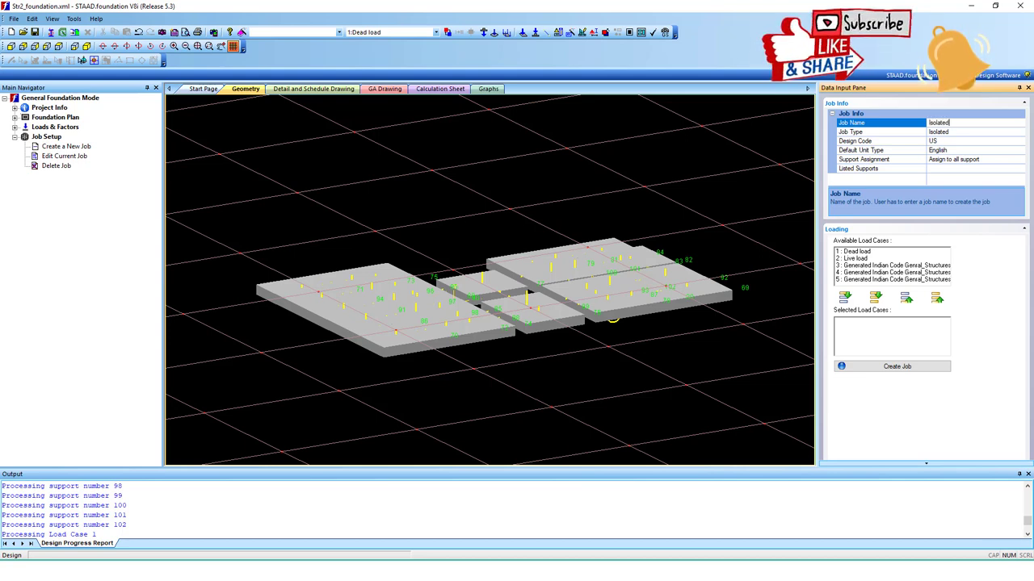
click(952, 141)
click(1021, 141)
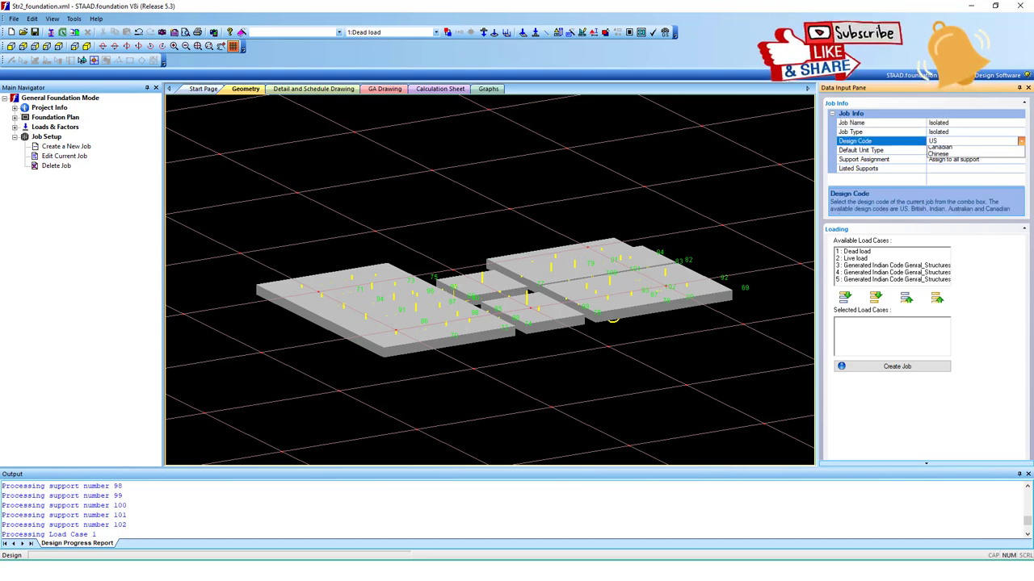
click(941, 164)
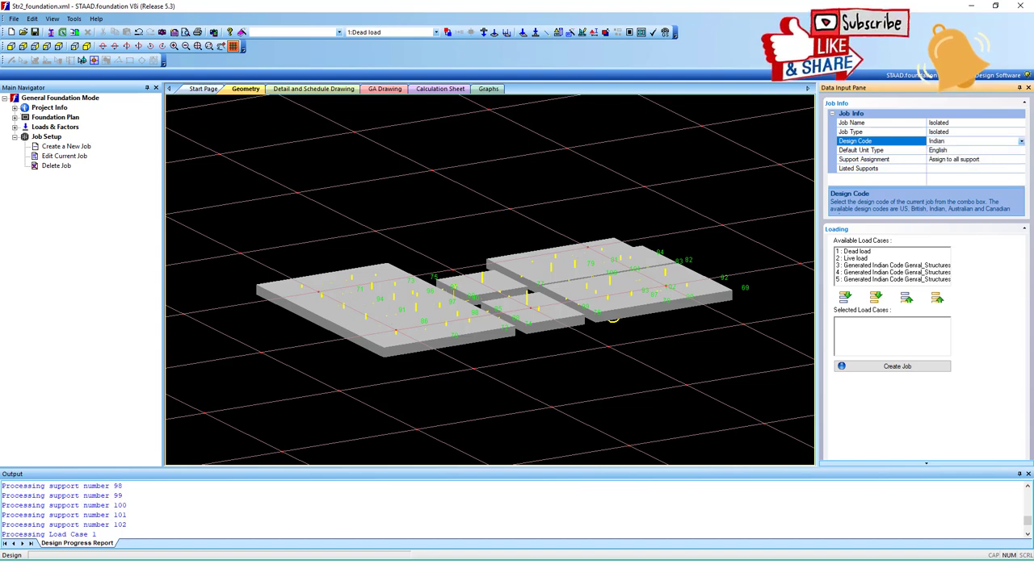
click(875, 297)
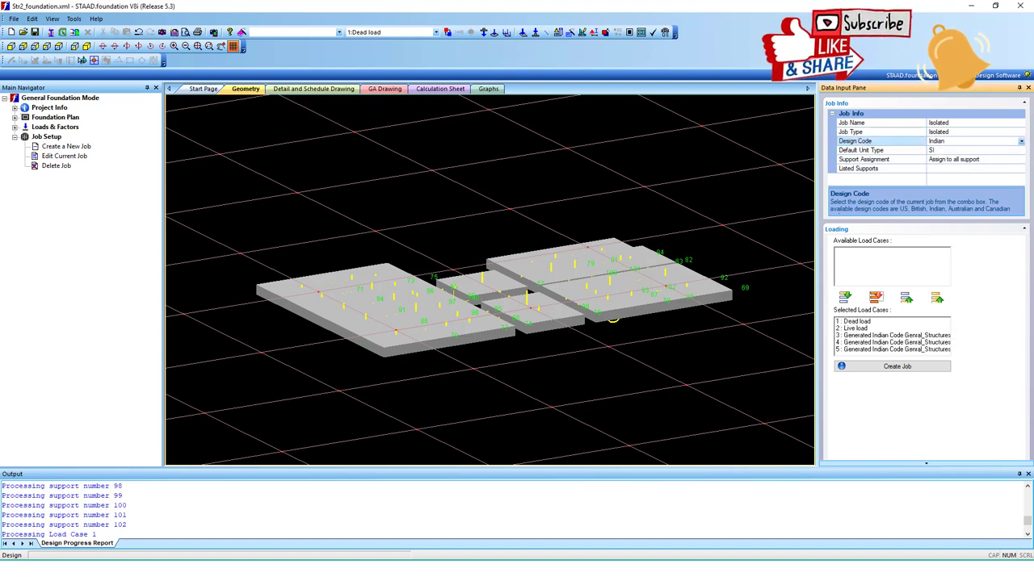
click(892, 367)
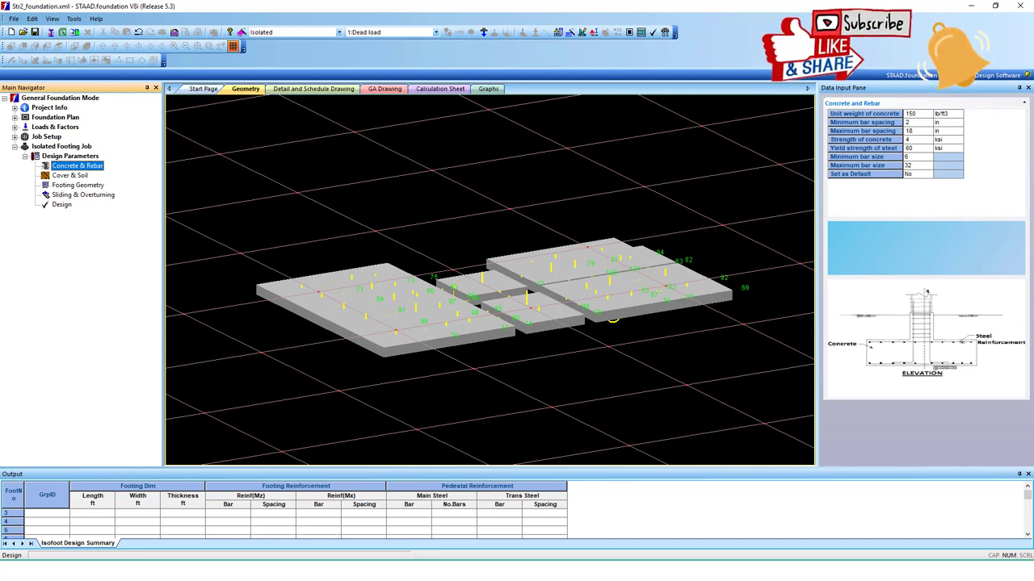
Go through the cover and soil, footing geometry, and sliding and overturning parameters, and run the isolated footing design
click(71, 176)
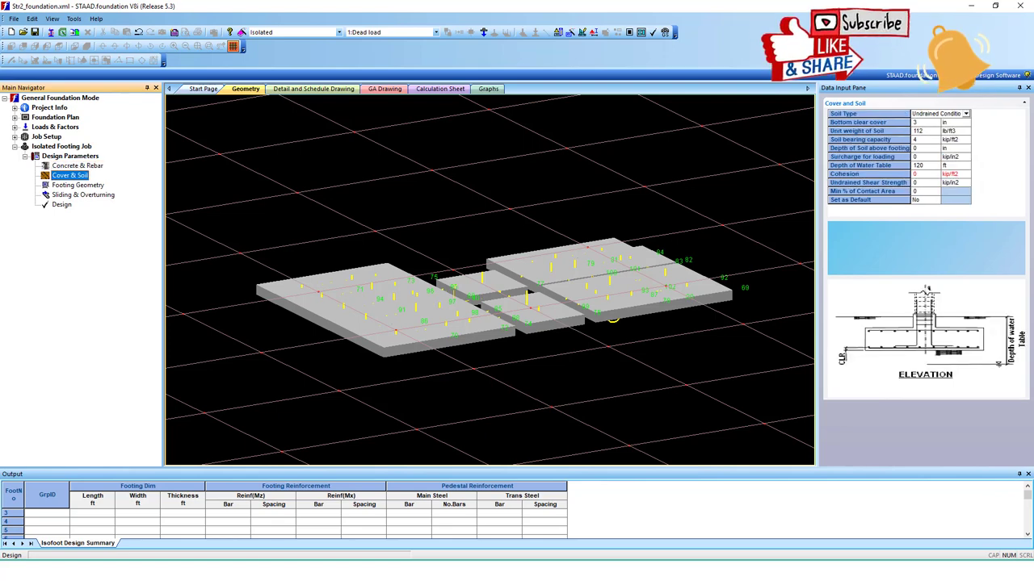
key(Down)
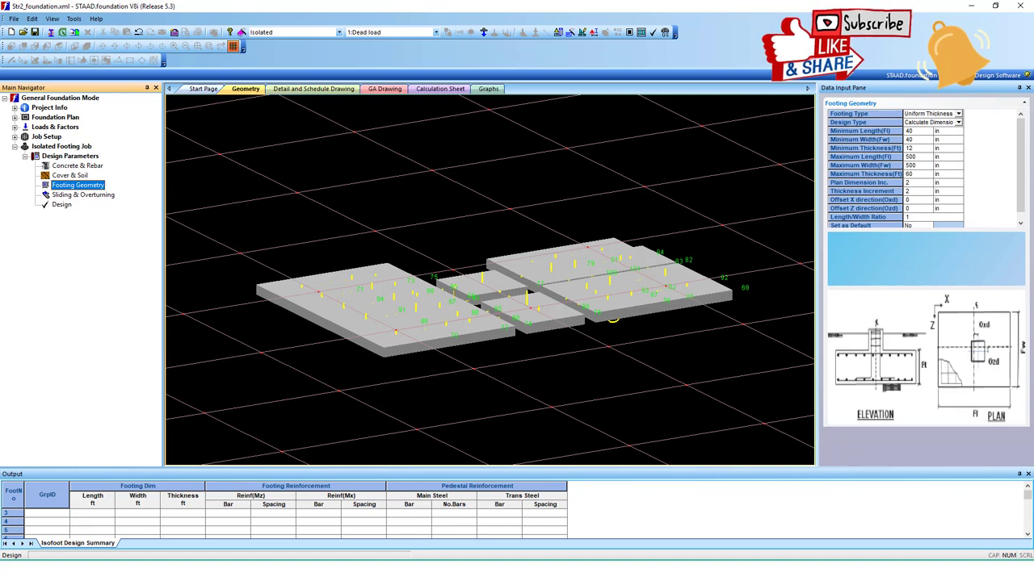
key(Down)
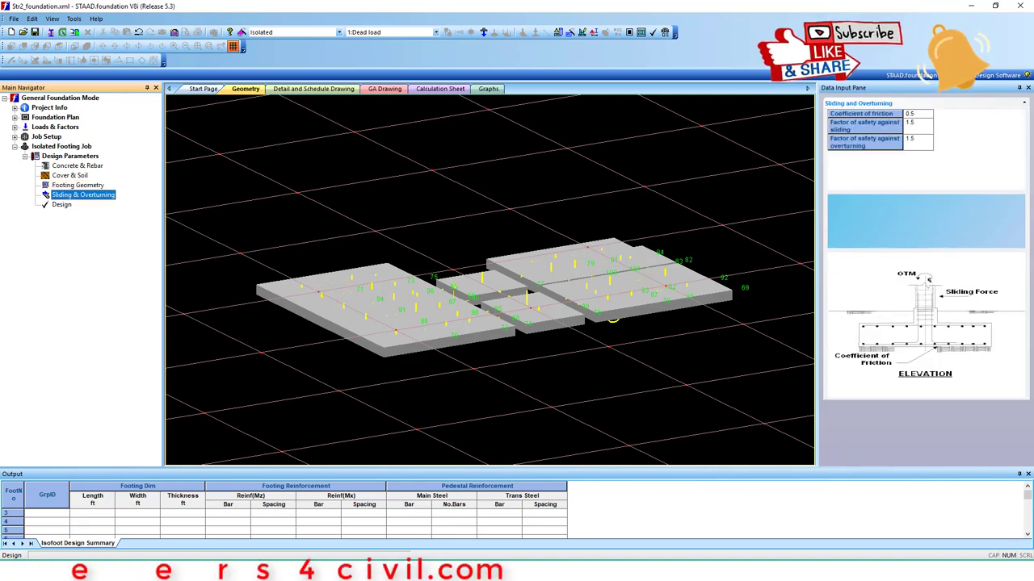
key(Down)
key(Return)
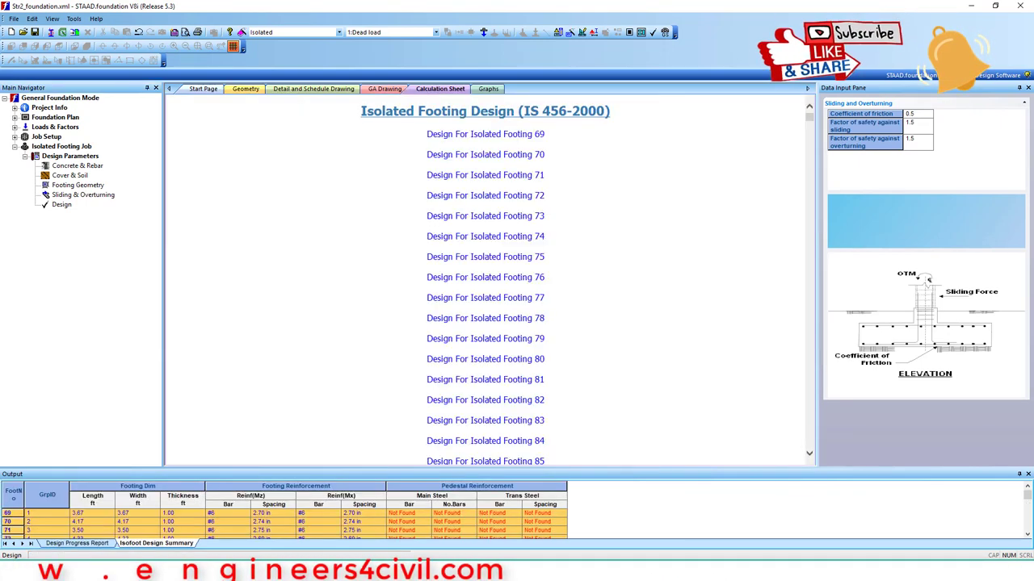
Look through the calculation sheet's footing list and read the input values in the design for isolated footing 69
scroll(485, 318, down, 4)
scroll(485, 280, down, 5)
scroll(485, 280, up, 9)
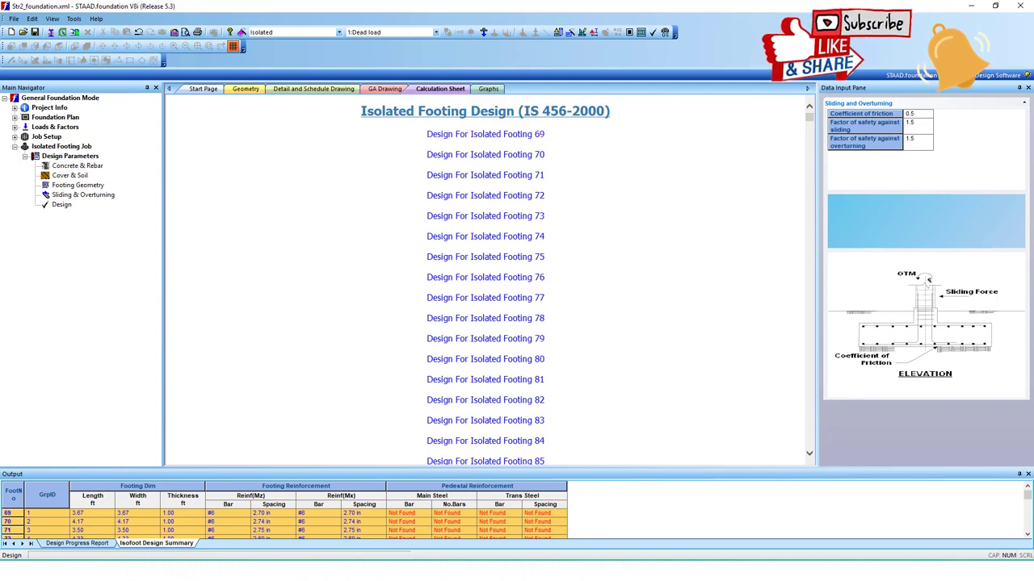
click(486, 135)
scroll(485, 280, down, 7)
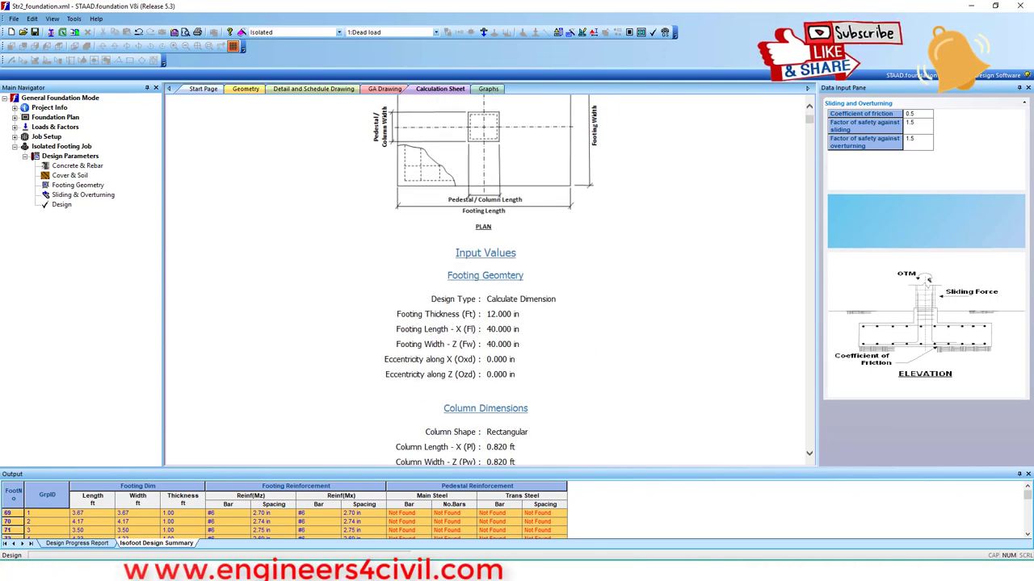
scroll(485, 280, up, 4)
Open the detail drawing of footing 69 and examine its elevation and reinforcement
click(314, 89)
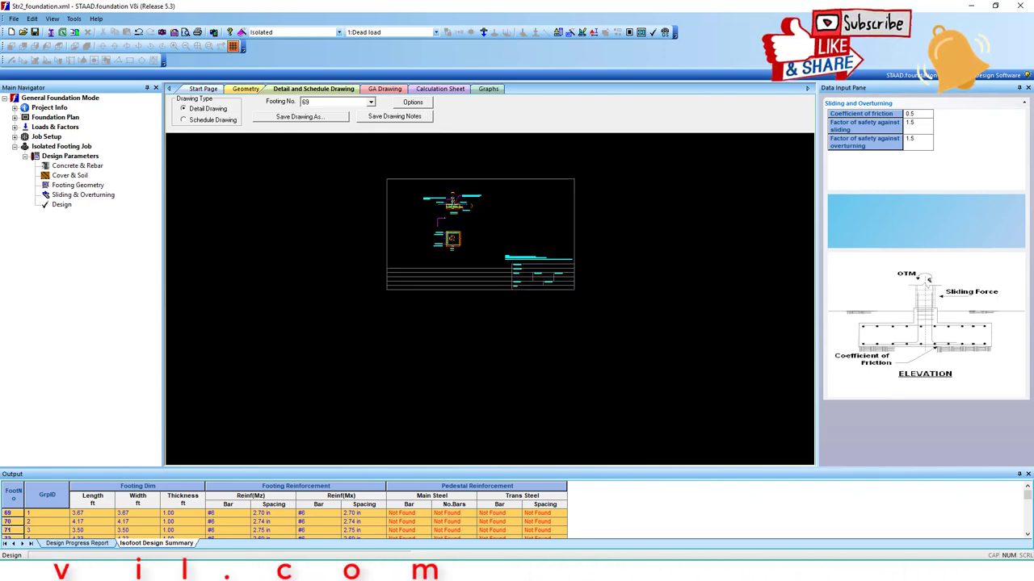
scroll(458, 302, up, 3)
scroll(452, 162, up, 5)
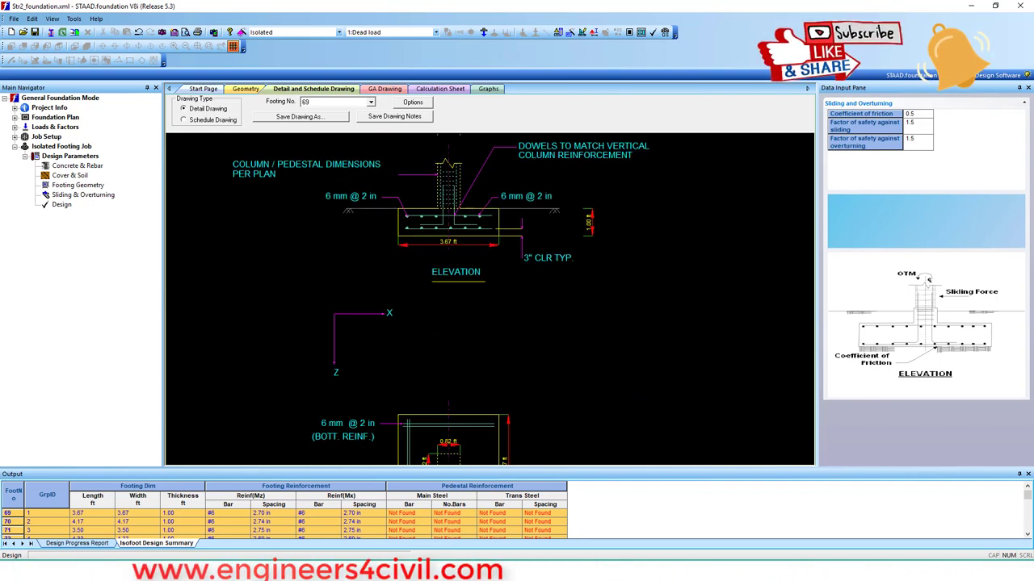
scroll(471, 147, down, 1)
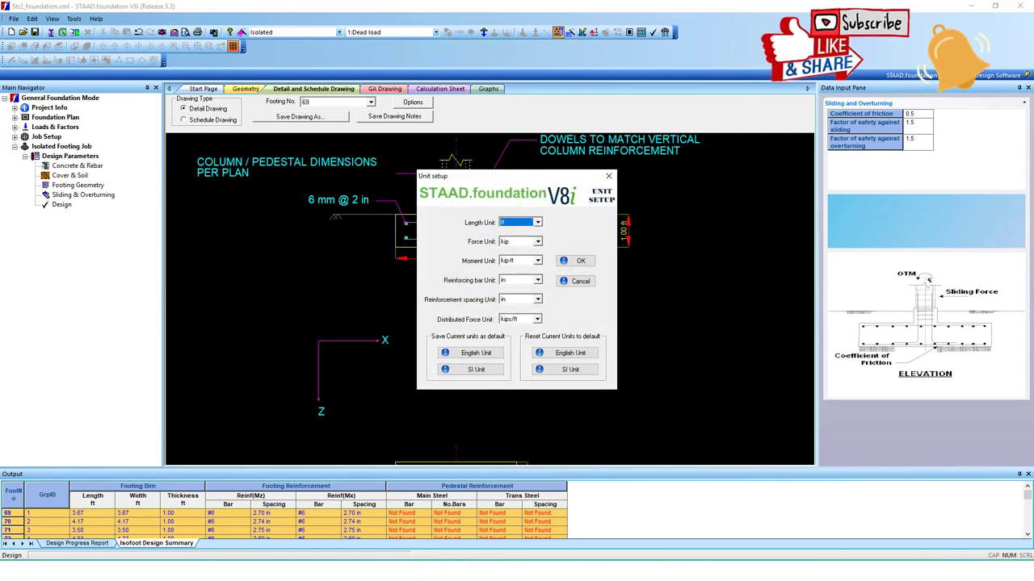
In the unit setup, set the length unit to m, the force unit to kN and the moment unit to kNm
click(537, 222)
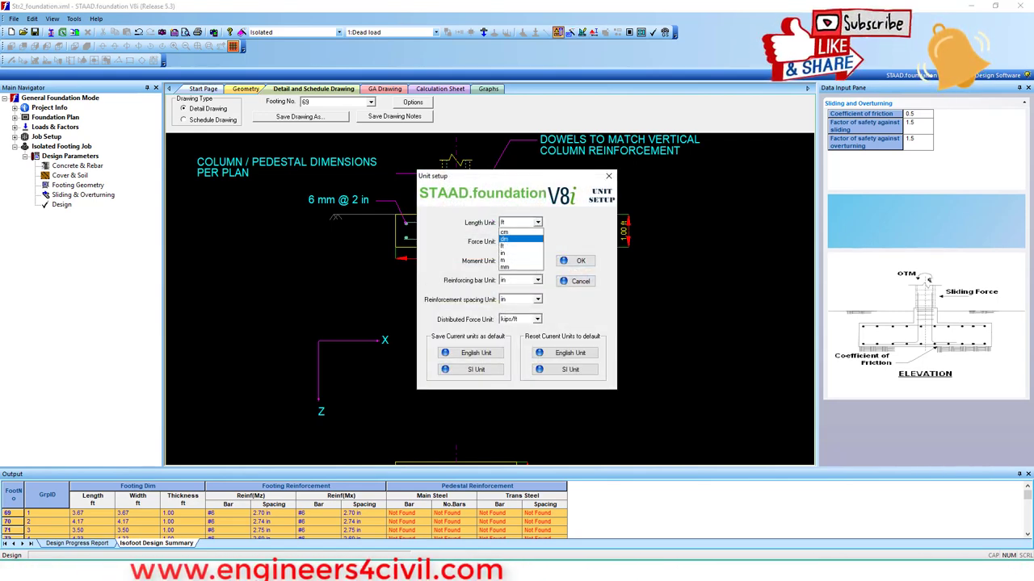
click(517, 259)
click(537, 241)
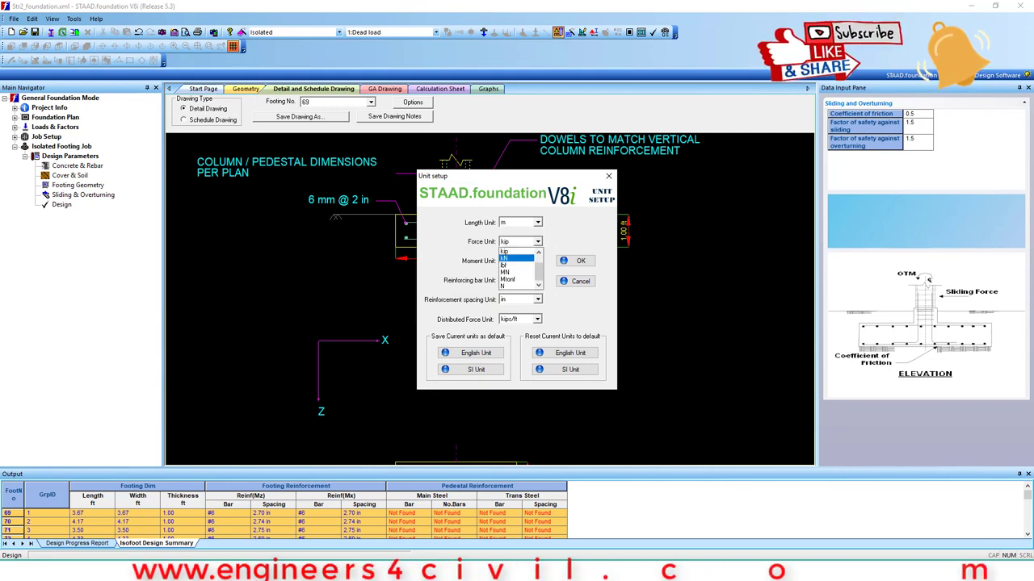
click(517, 267)
key(Down)
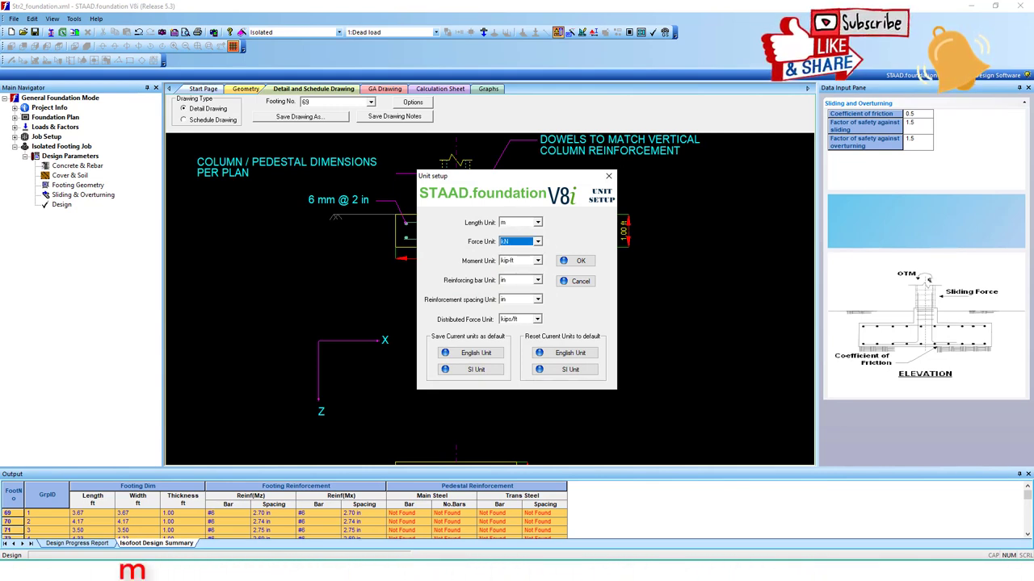
key(Tab)
key(alt+Down)
key(Down)
key(Down)
key(Return)
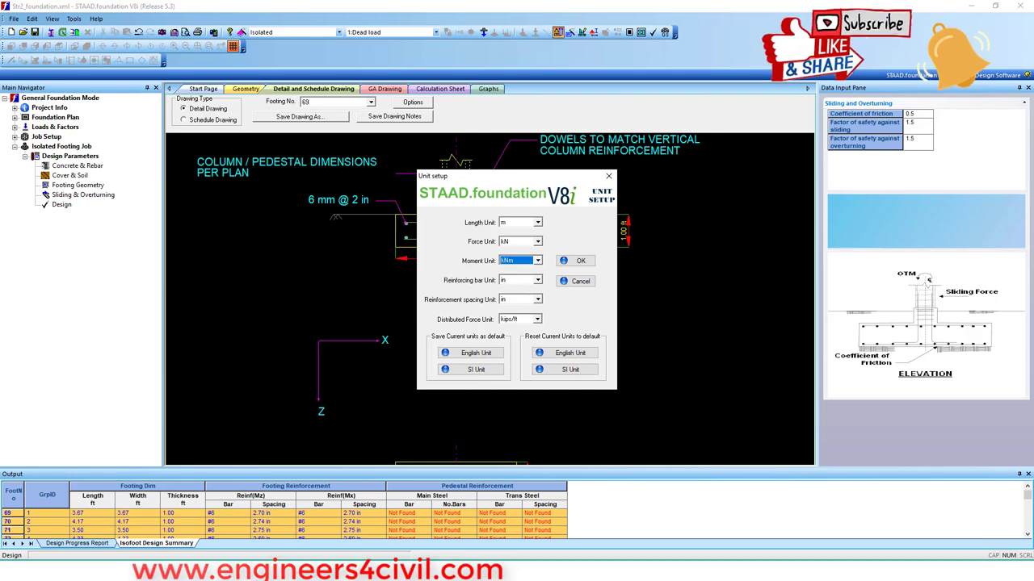
Set both the reinforcing bar unit and the reinforcement spacing unit to mm
key(Tab)
key(alt+Down)
key(Down)
key(Down)
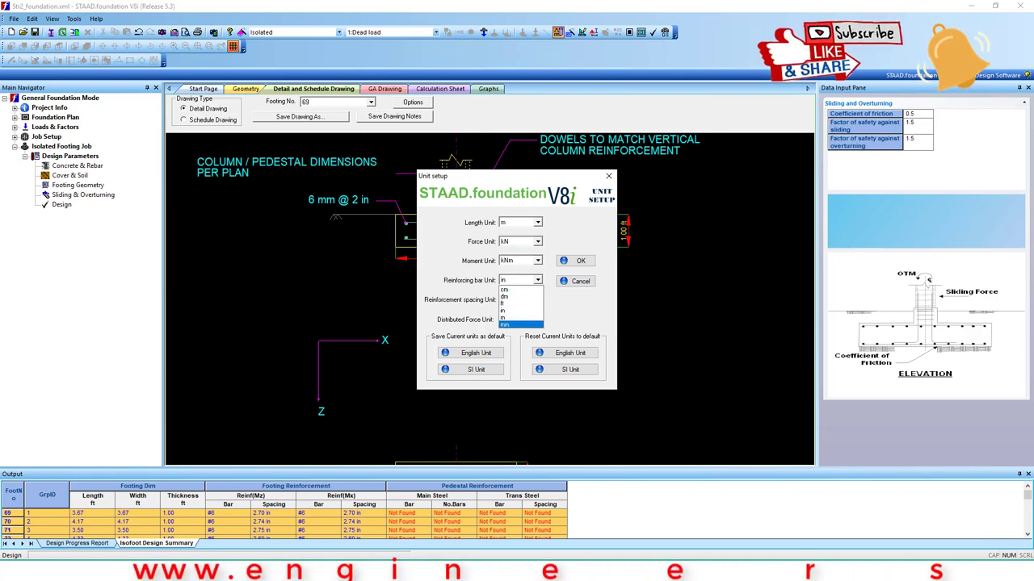
key(Return)
key(Tab)
key(alt+Down)
key(Down)
key(Down)
key(Return)
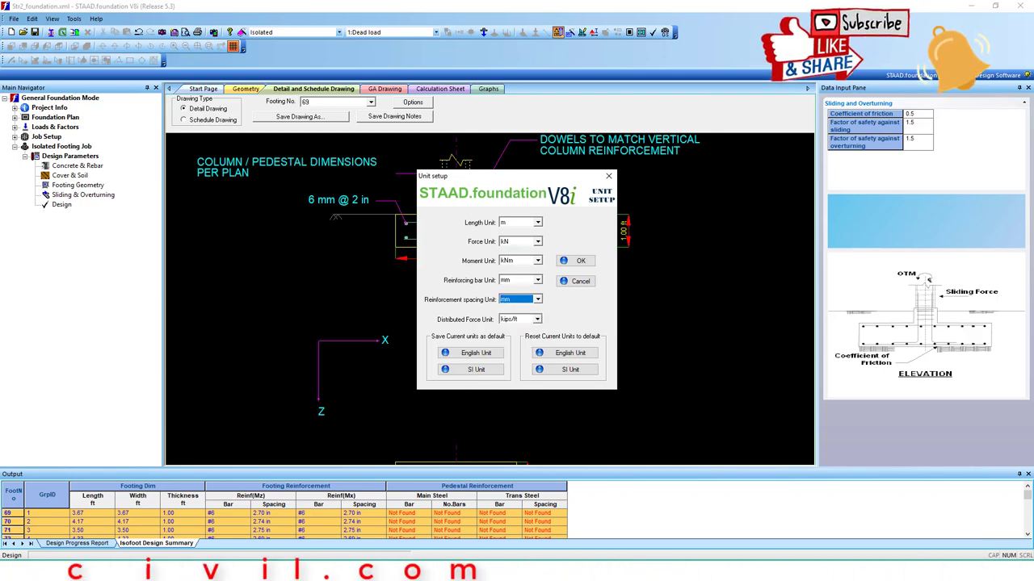
Set the distributed force unit to kN/m and apply the unit setup
key(Tab)
key(alt+Down)
key(Down)
key(Down)
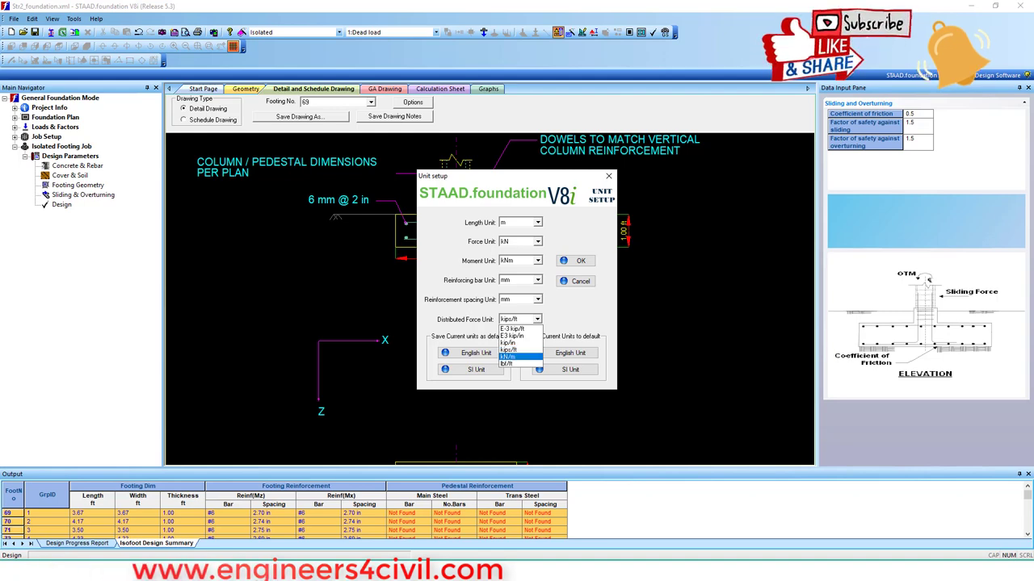
key(Return)
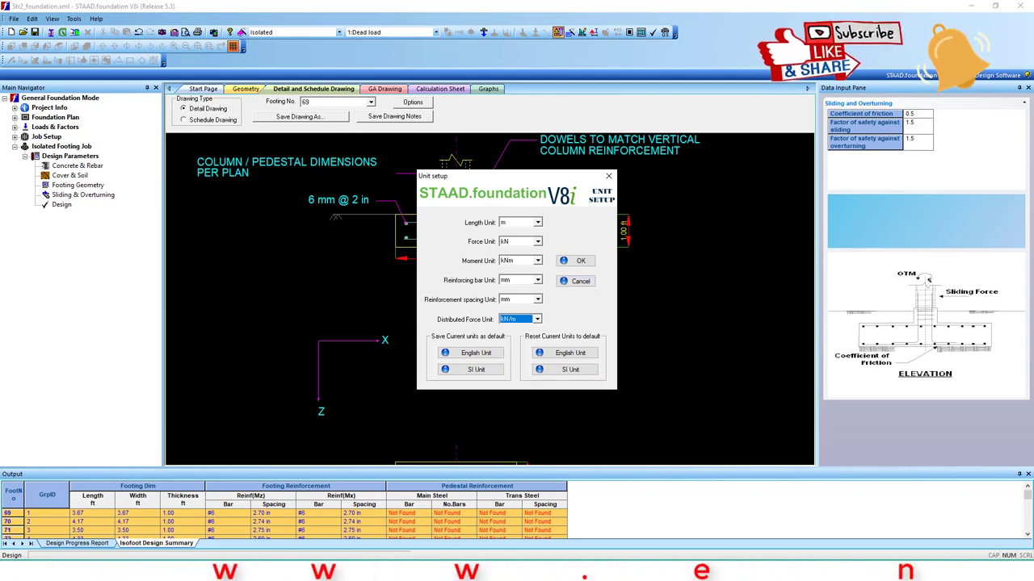
key(Return)
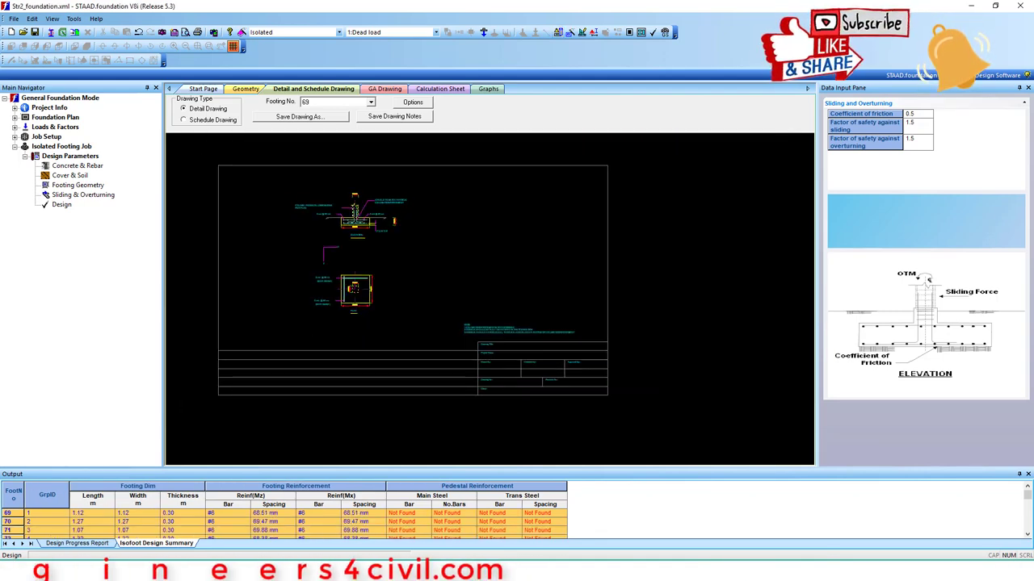
Examine the bar spacing, width, depth and column size in footing 69's elevation drawing in metric units
scroll(343, 221, up, 8)
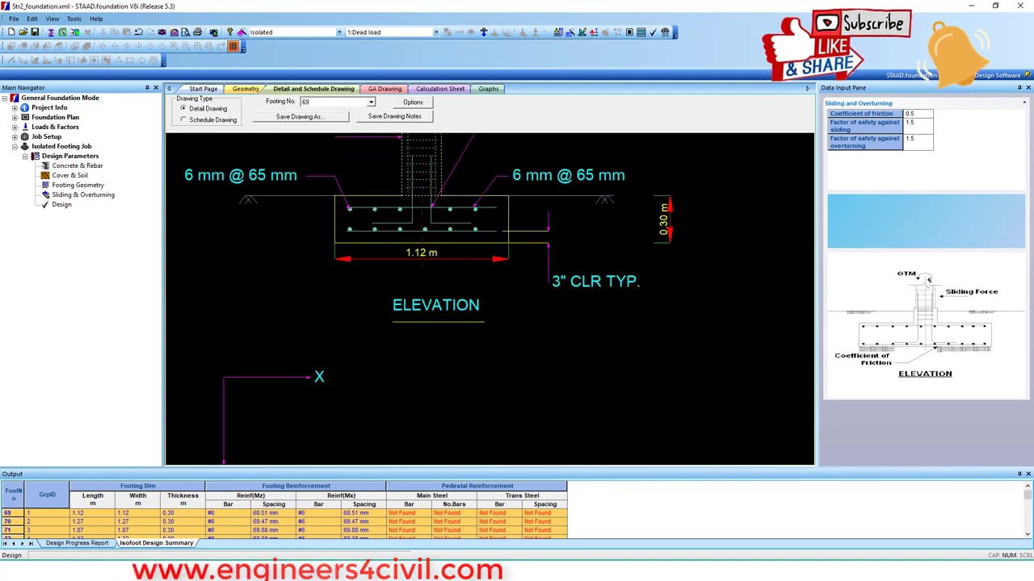
scroll(457, 226, down, 3)
middle_drag(452, 200, 449, 306)
scroll(446, 303, up, 4)
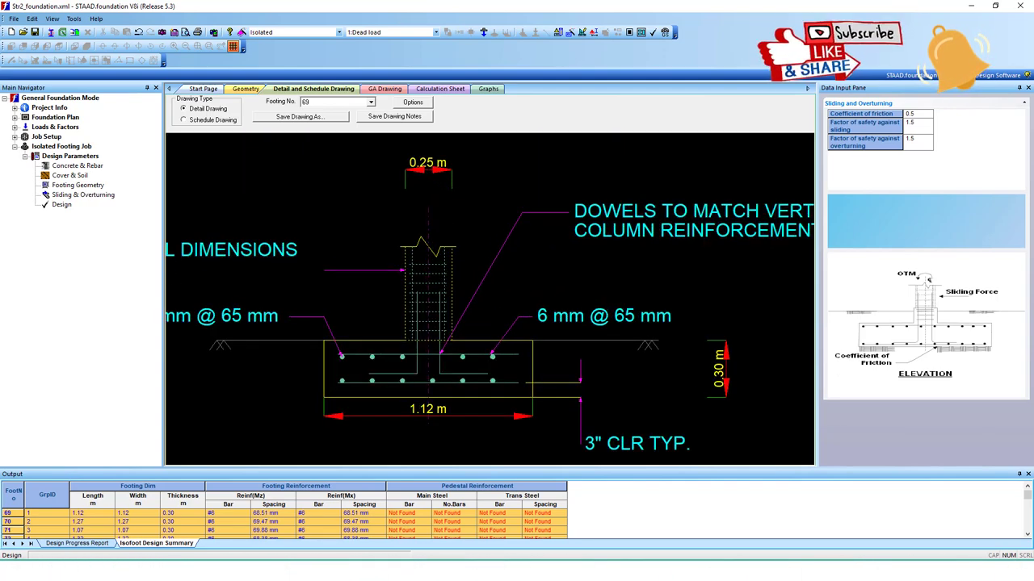
scroll(449, 303, down, 3)
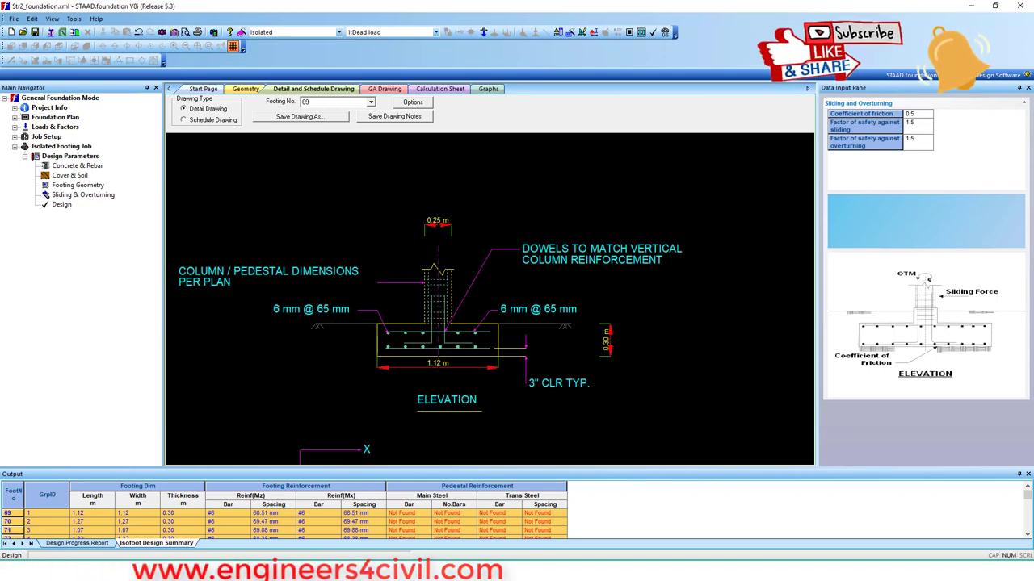
Switch back to the STAAD.Pro model and show the whole frame in isometric view
key(ctrl)
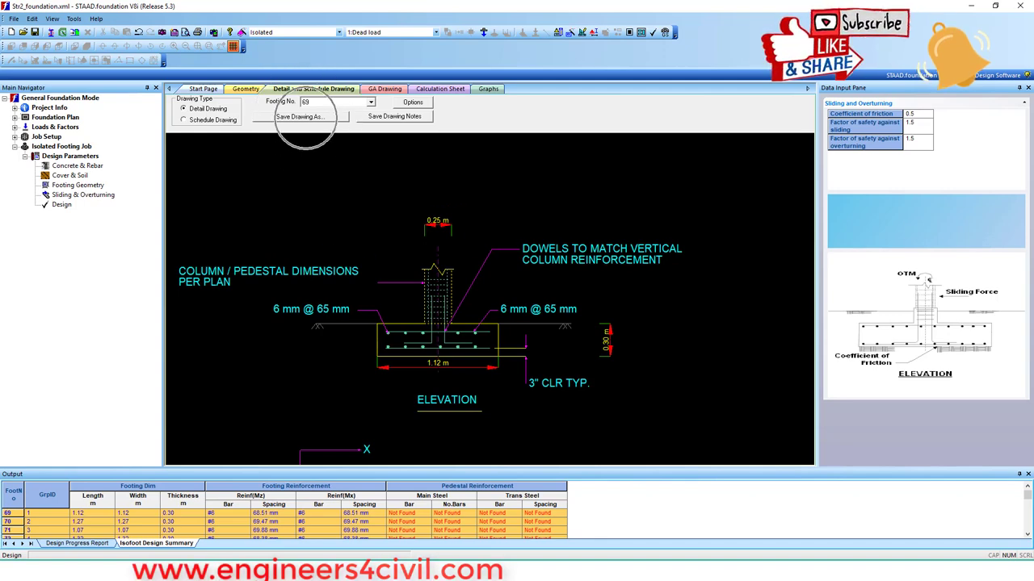
click(305, 117)
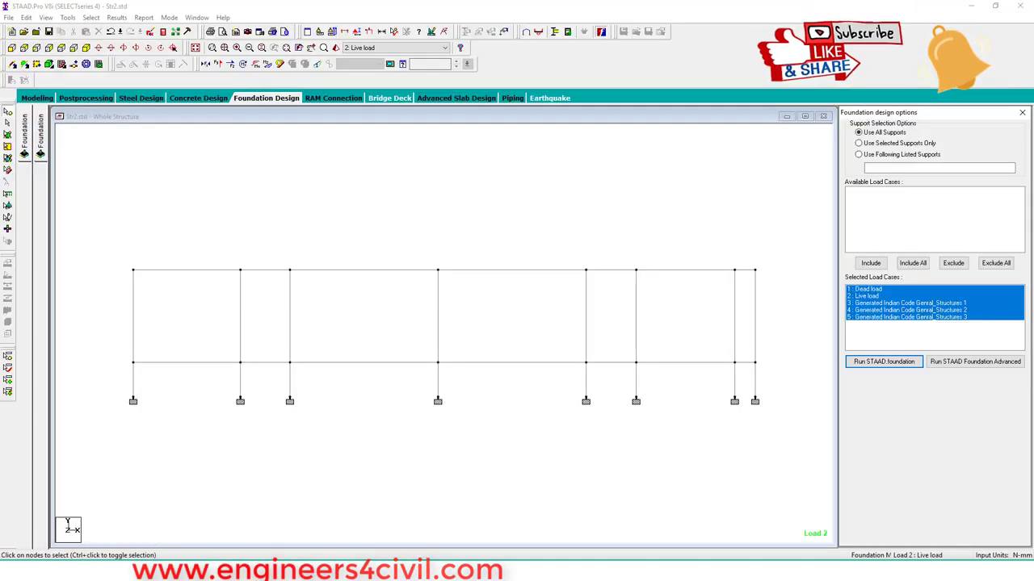
click(86, 48)
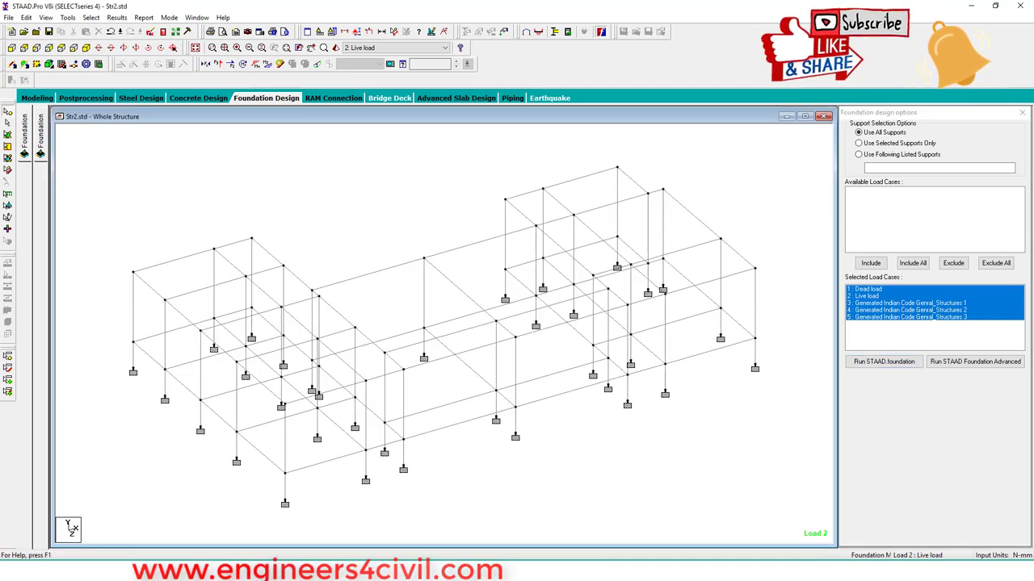